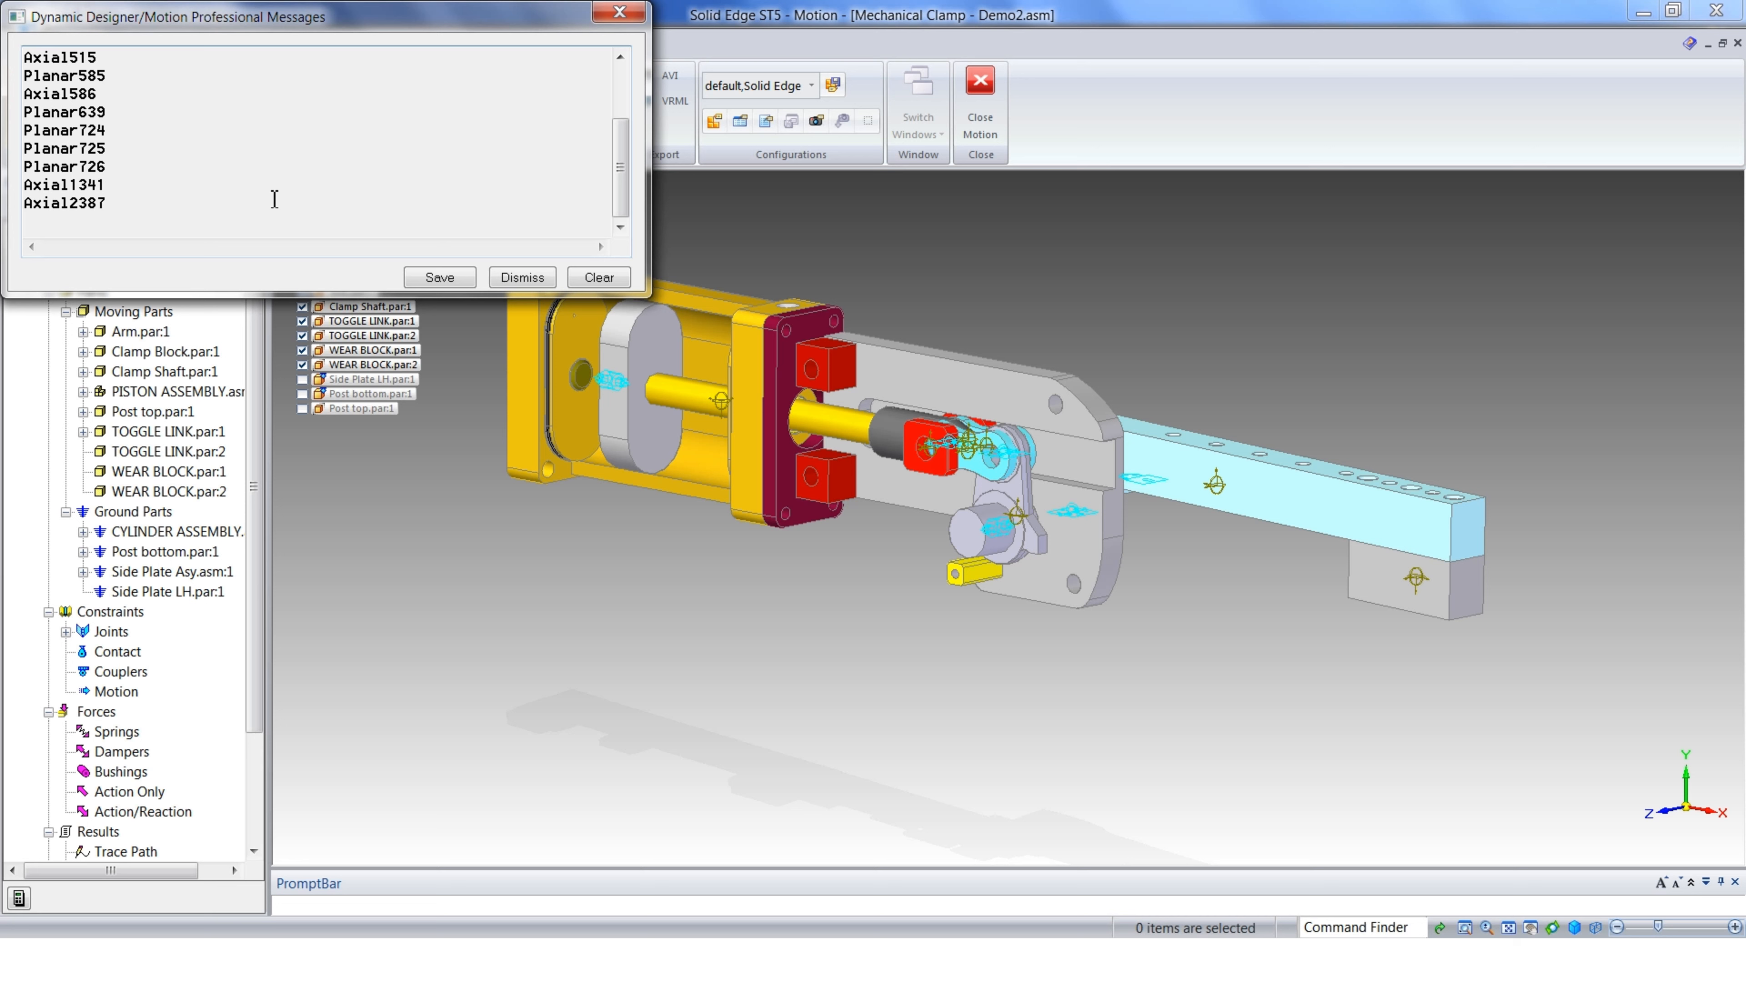
Clear the motion message log and close its window
left_click(597, 277)
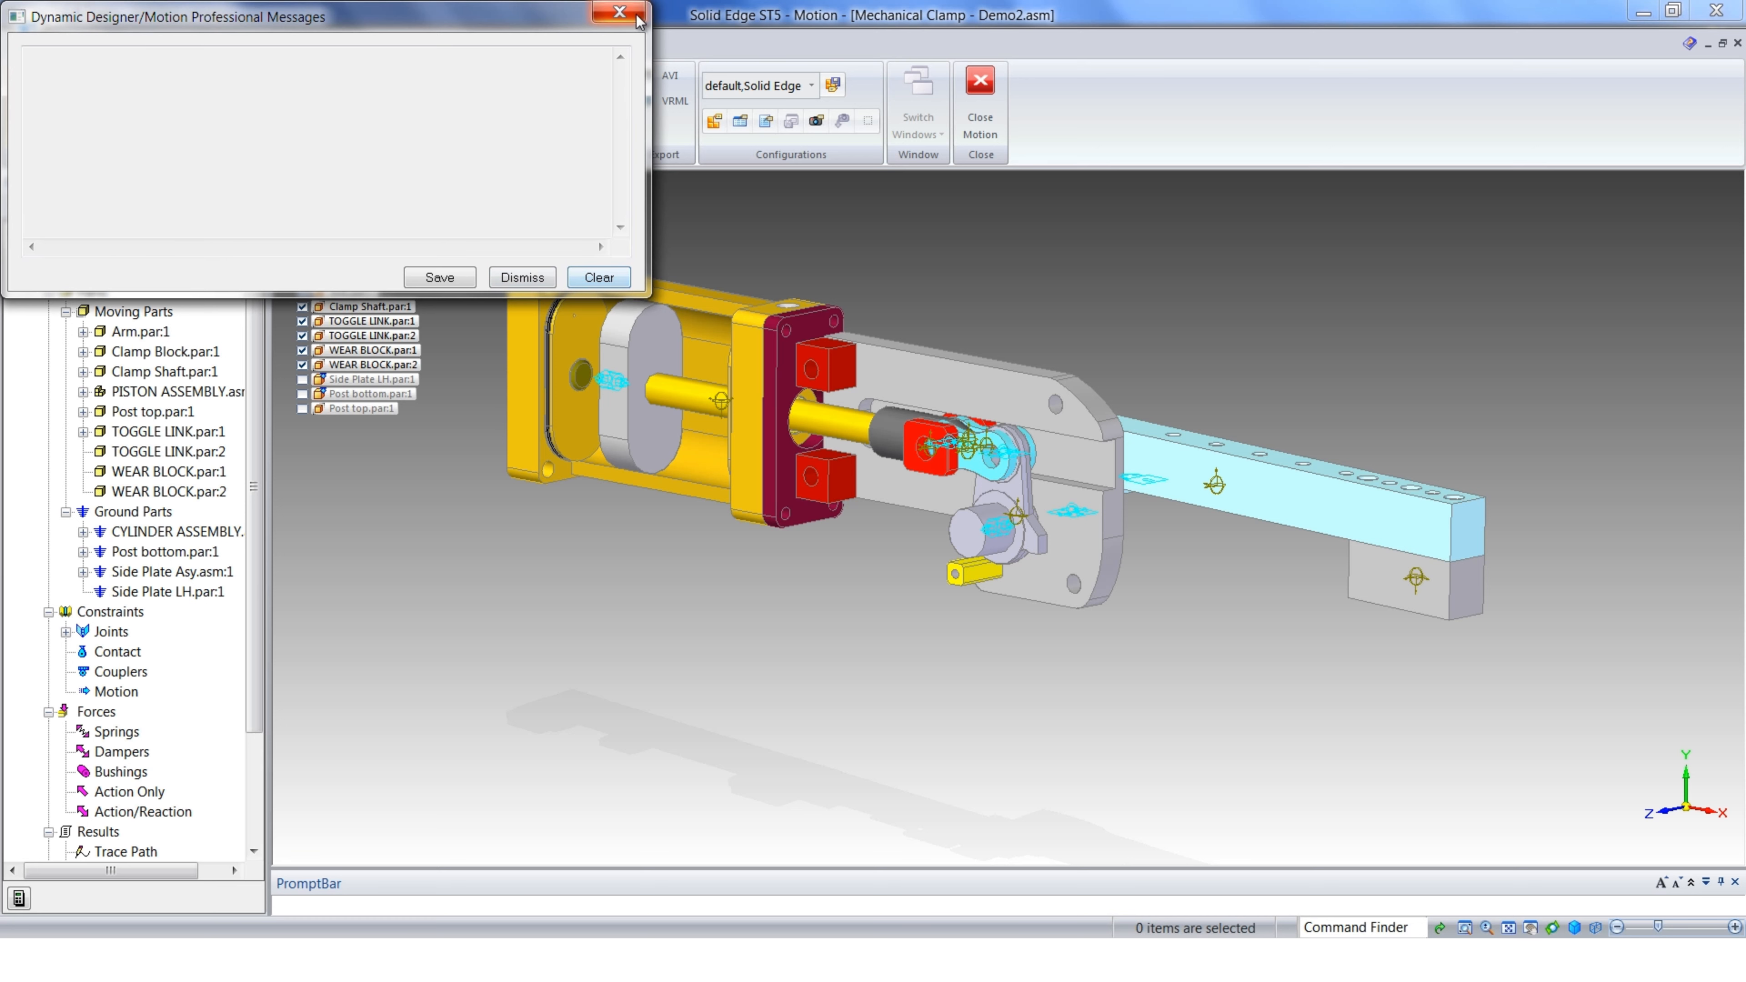
left_click(619, 12)
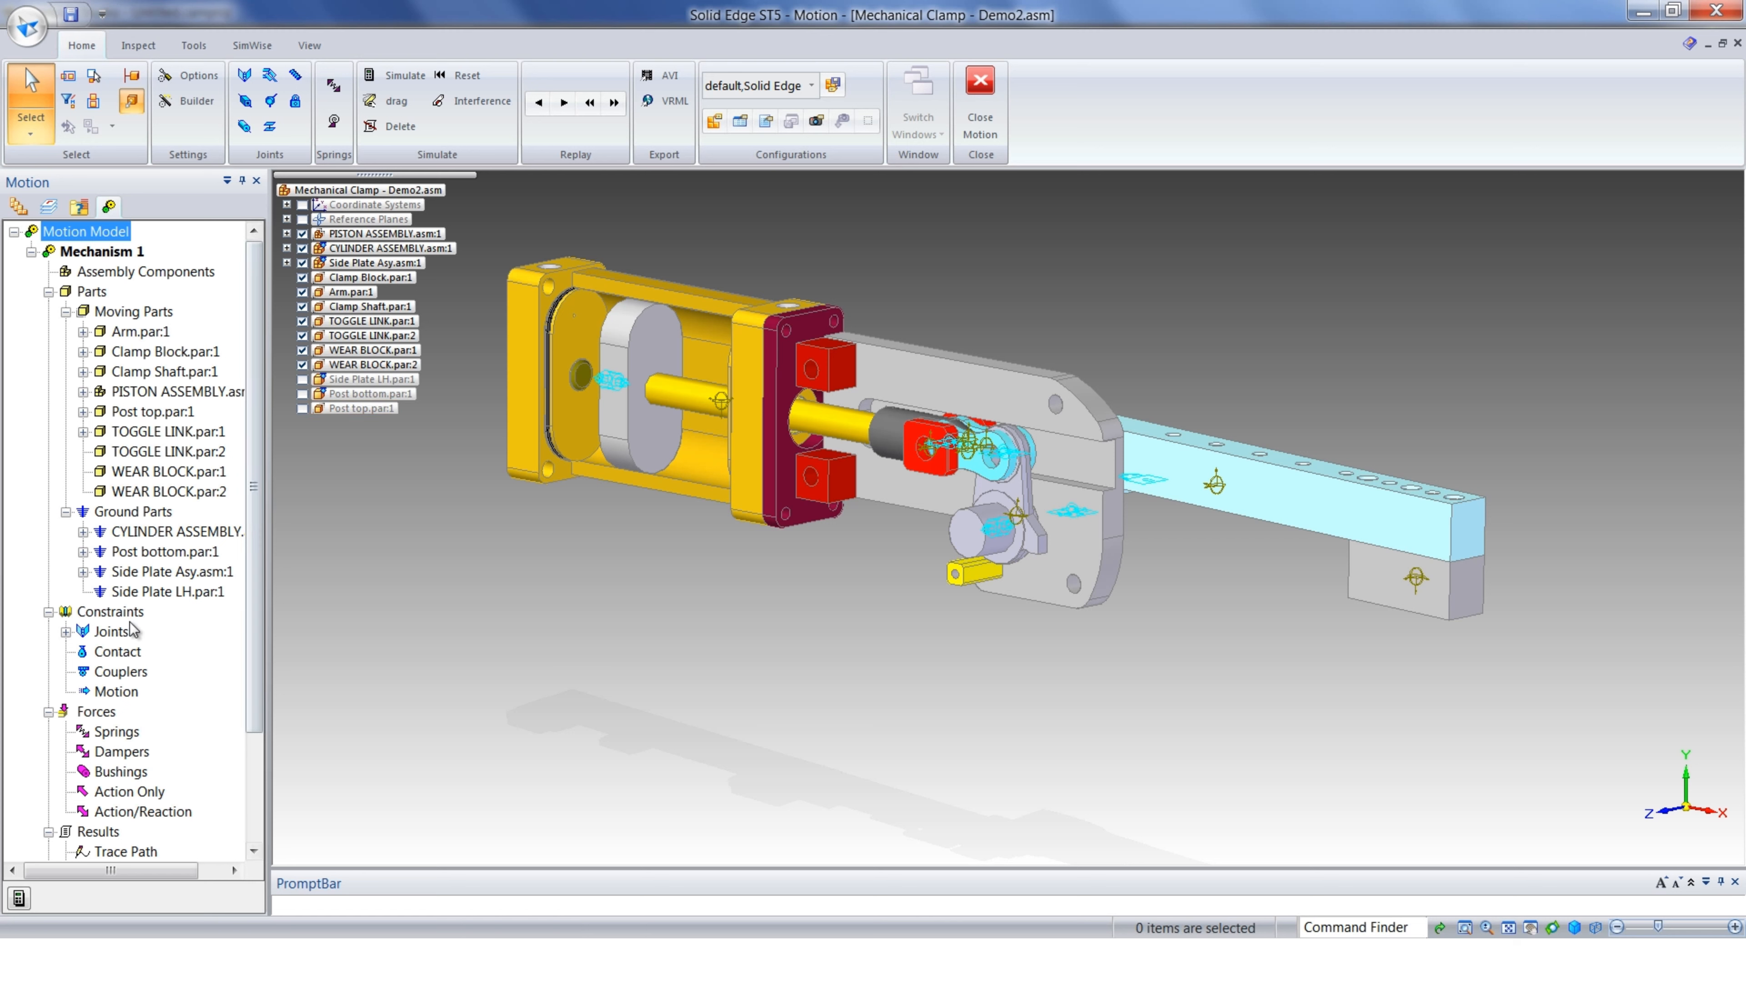
Examine the automatically mapped joints, including which constraints and parts make up the Fixed and Revolute joints
left_click(66, 633)
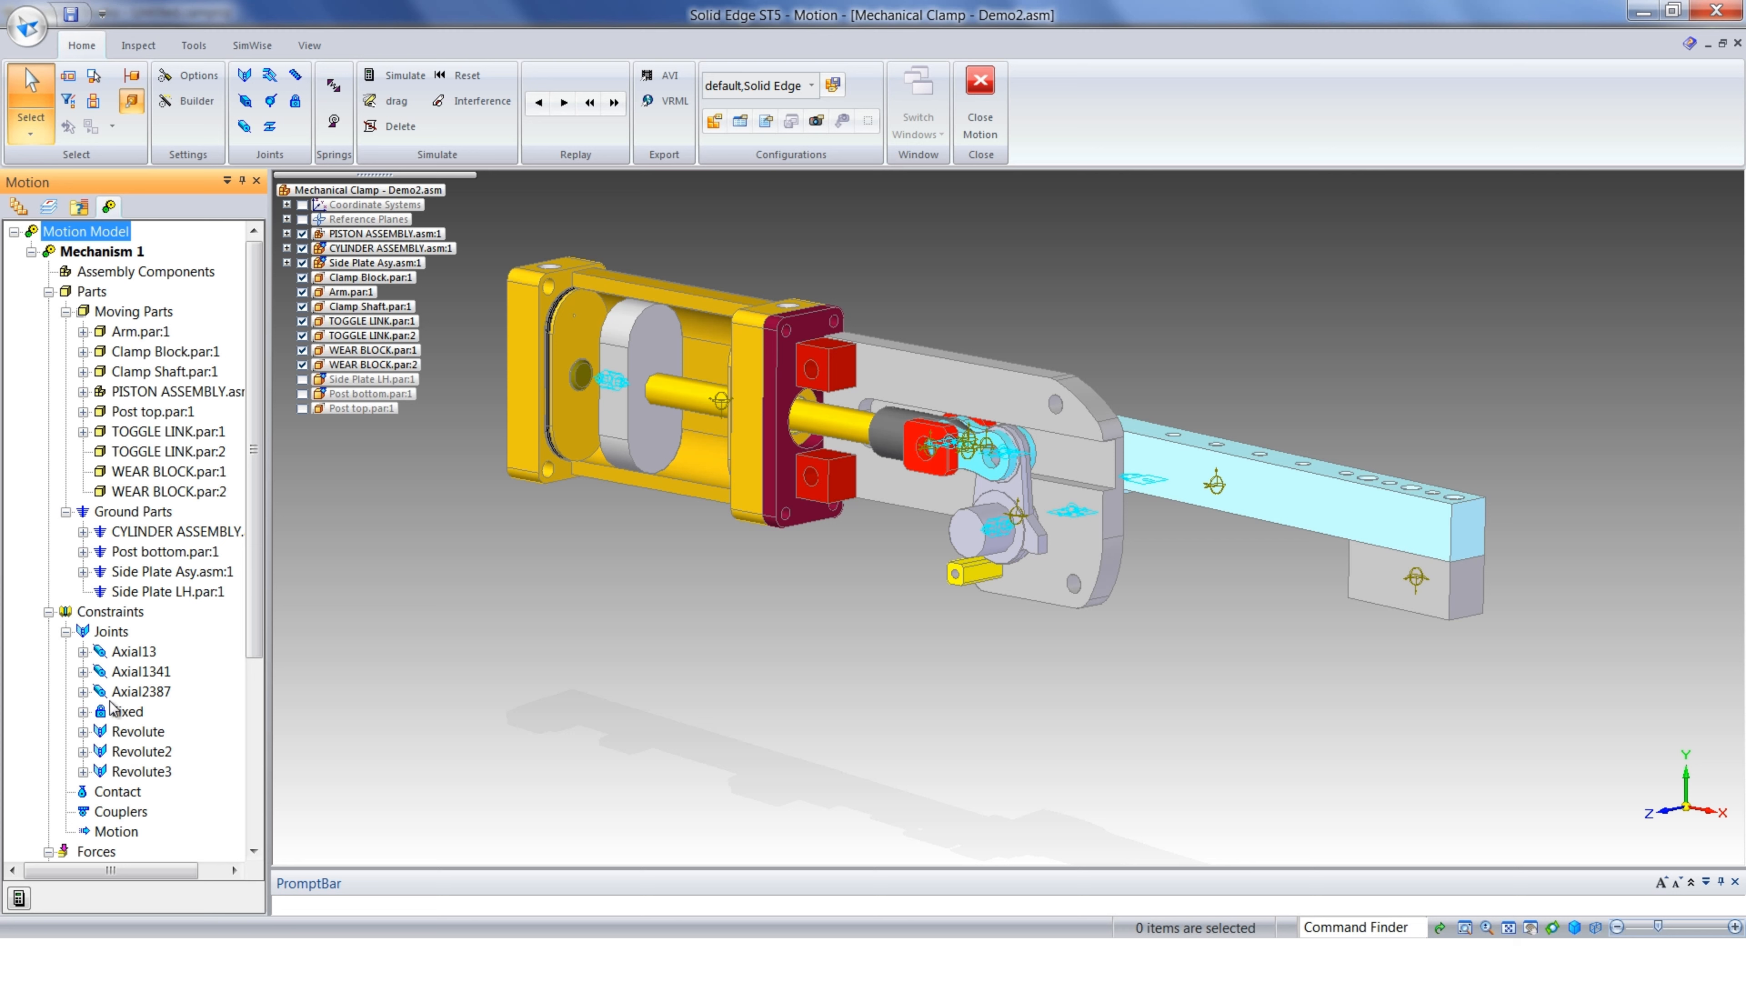
left_click(83, 732)
left_click(83, 713)
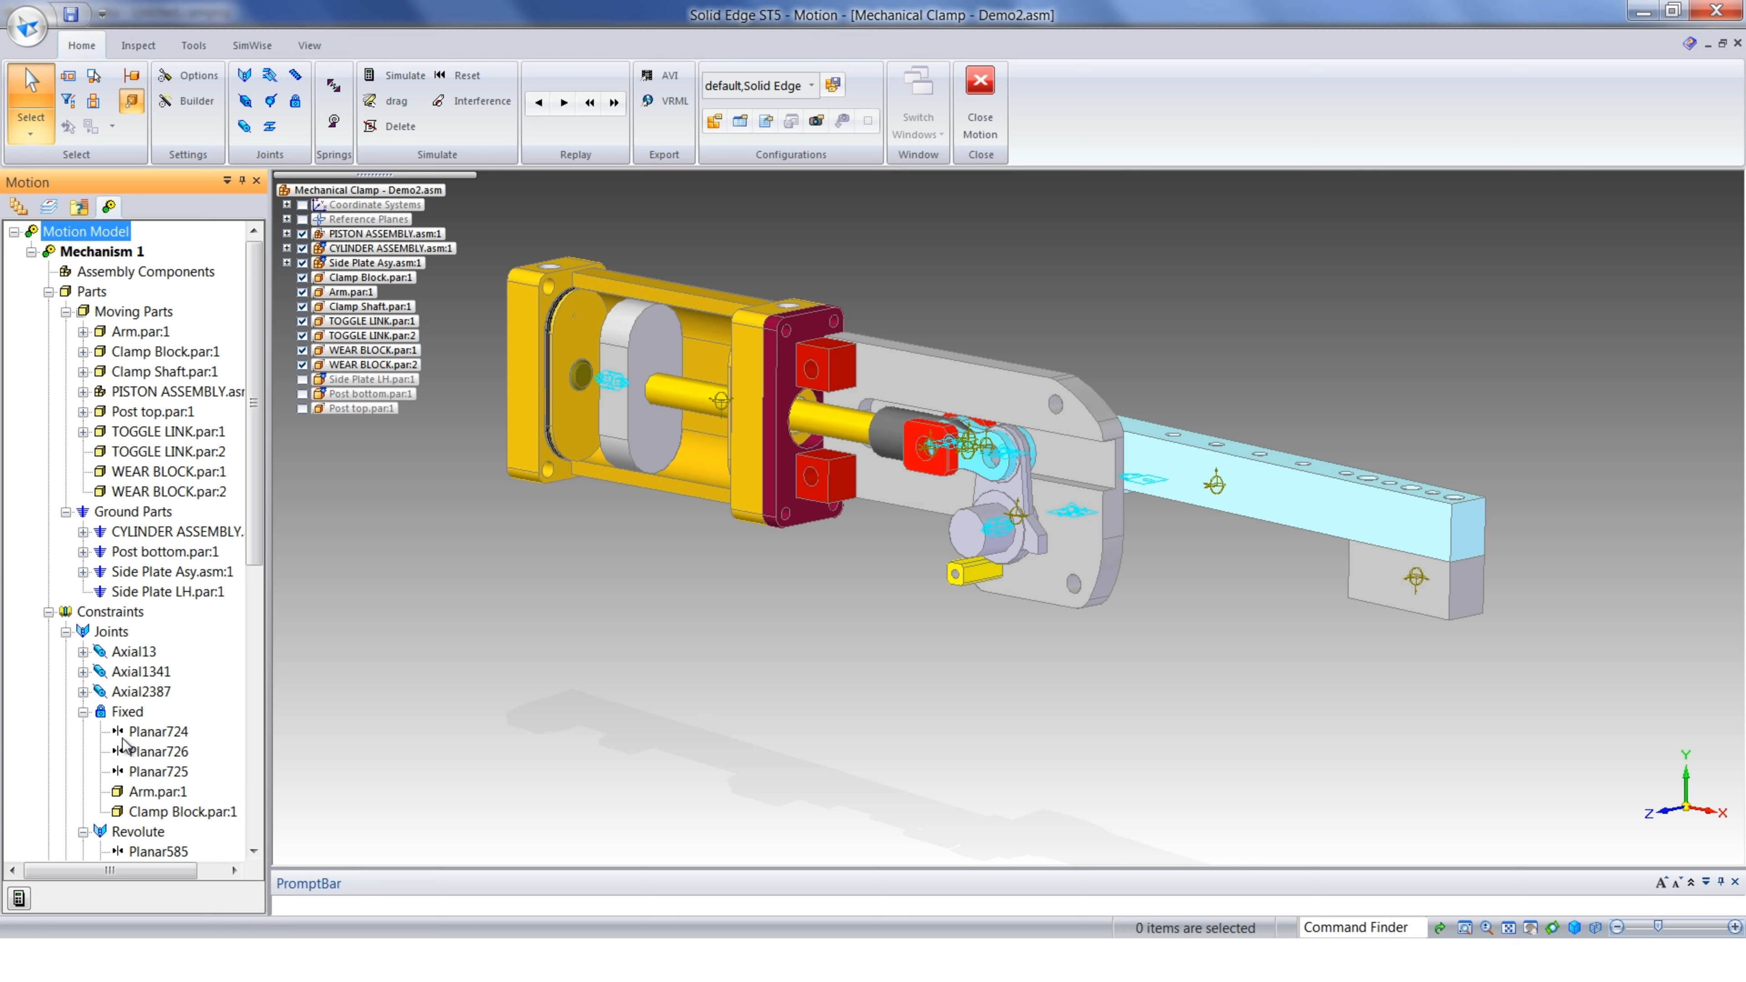
left_click(83, 713)
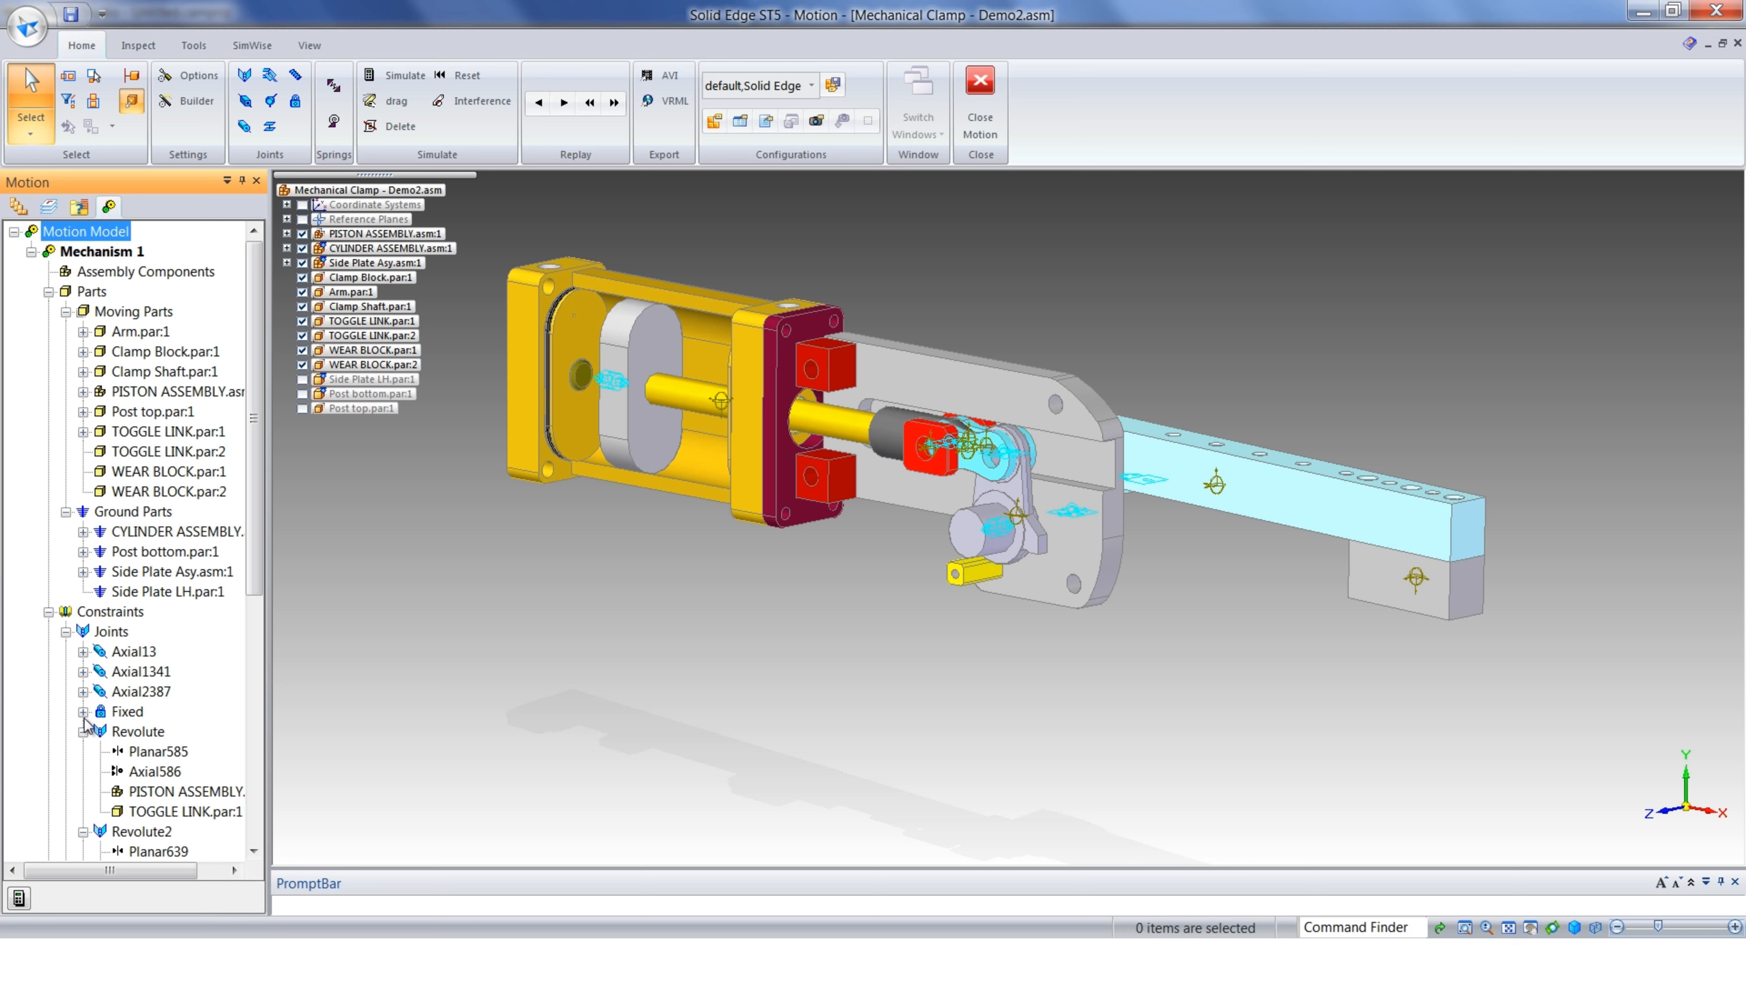
left_click(83, 731)
left_click(83, 751)
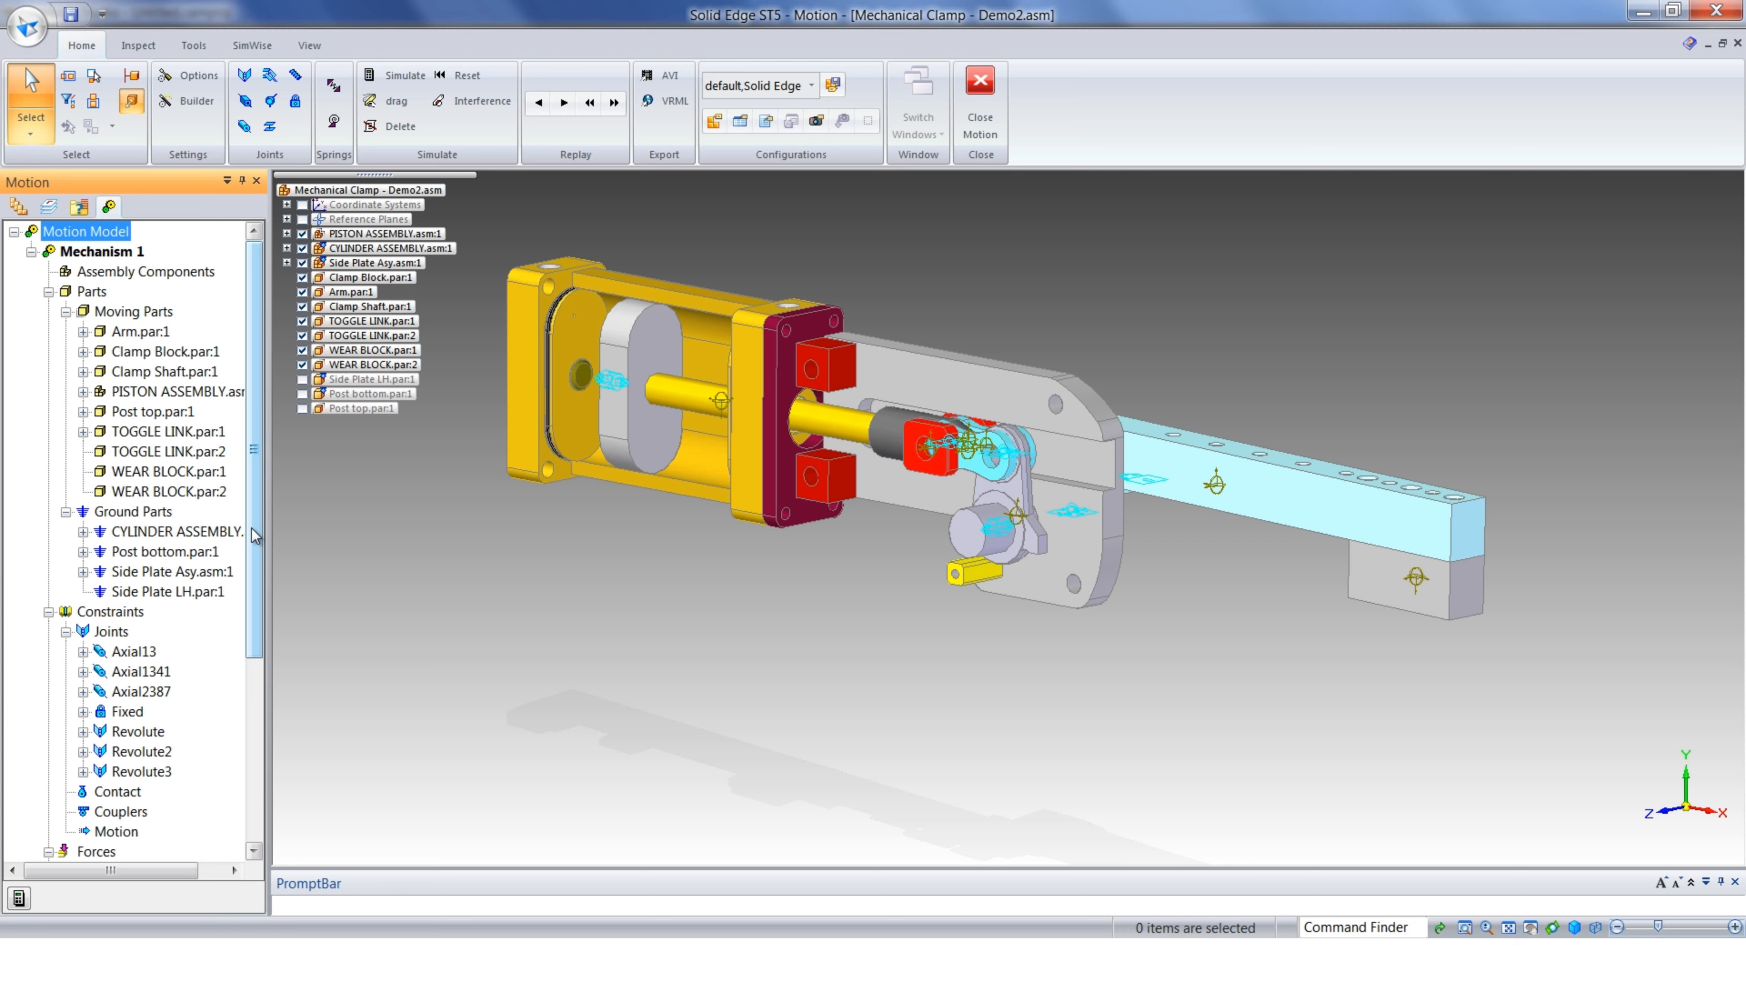
Open the system defaults of Mechanism 1 and set the gravity direction's Y component to -1
right_click(104, 255)
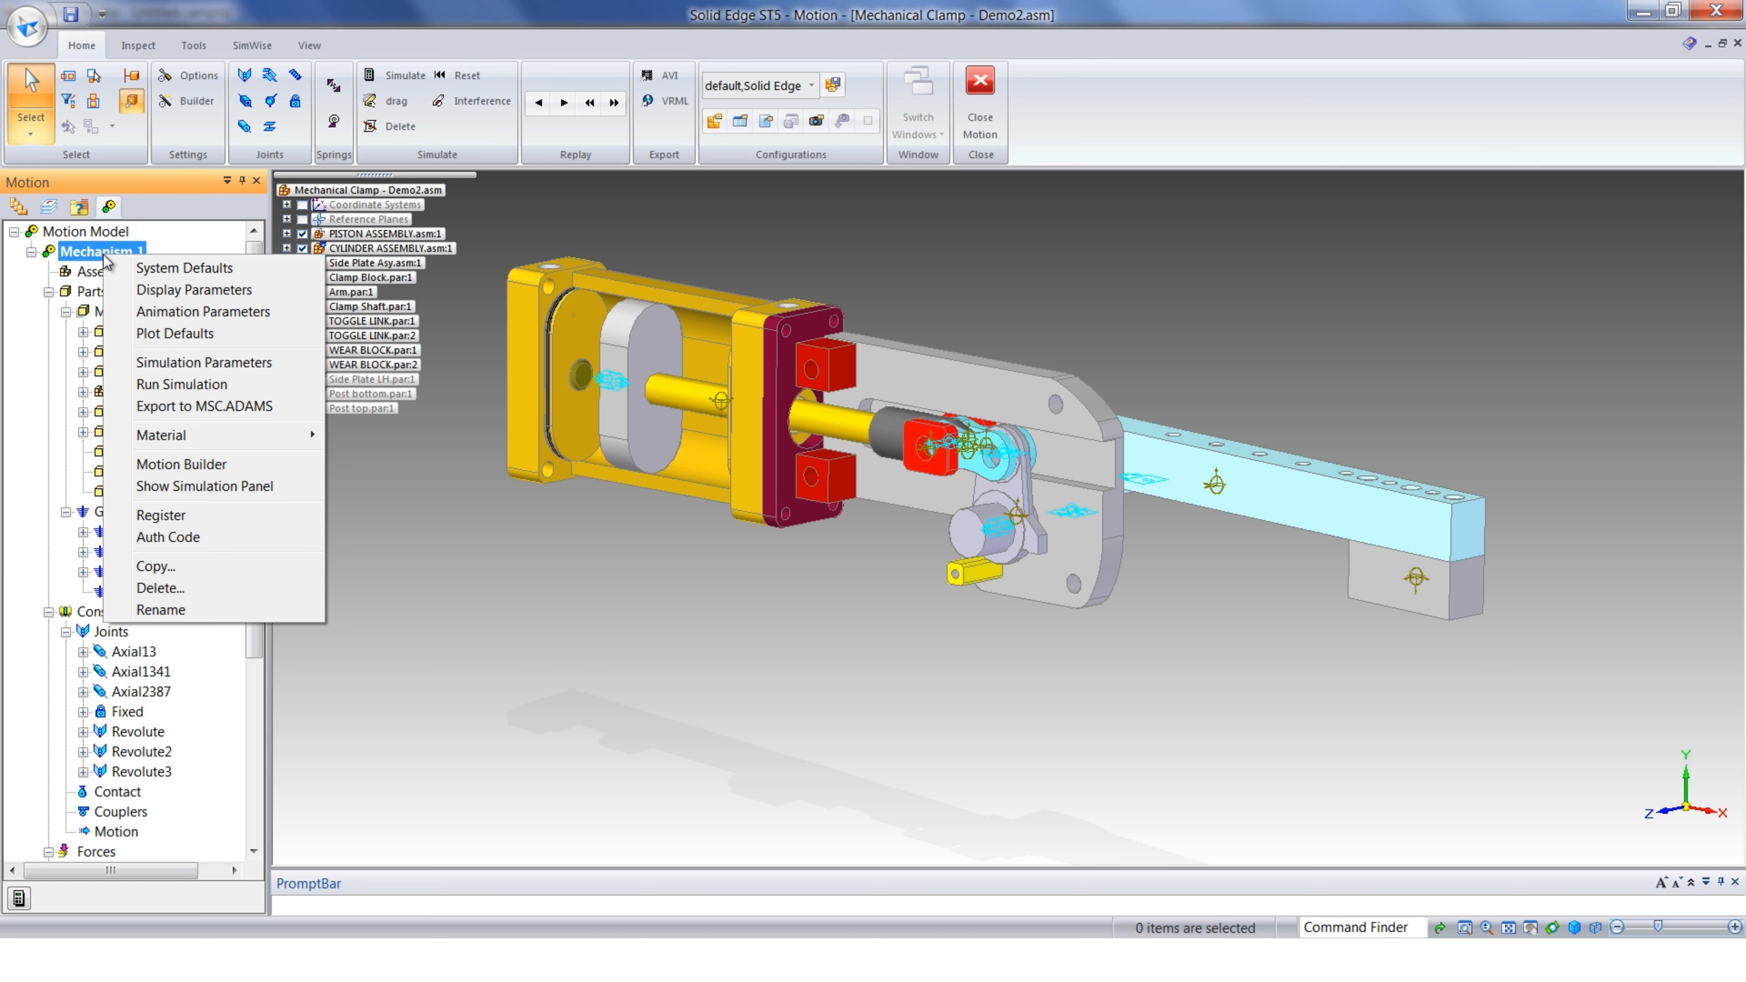
left_click(180, 269)
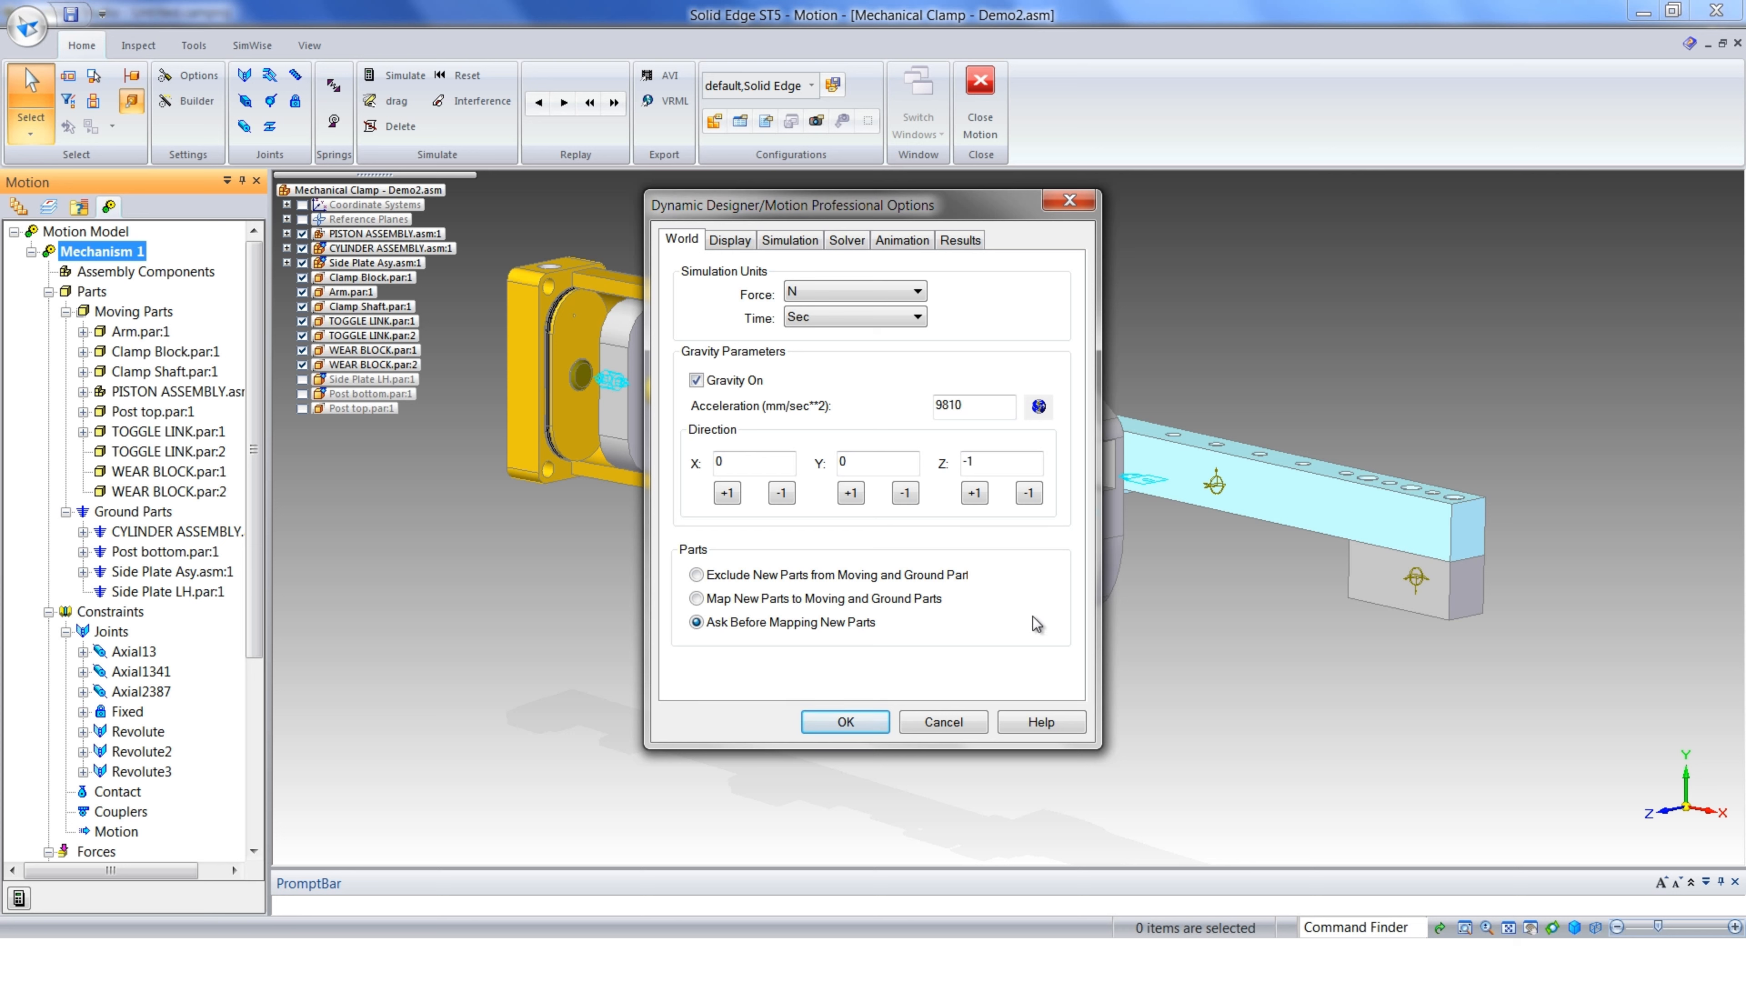
left_click(907, 494)
Set the simulation duration to 2 seconds
left_click(787, 240)
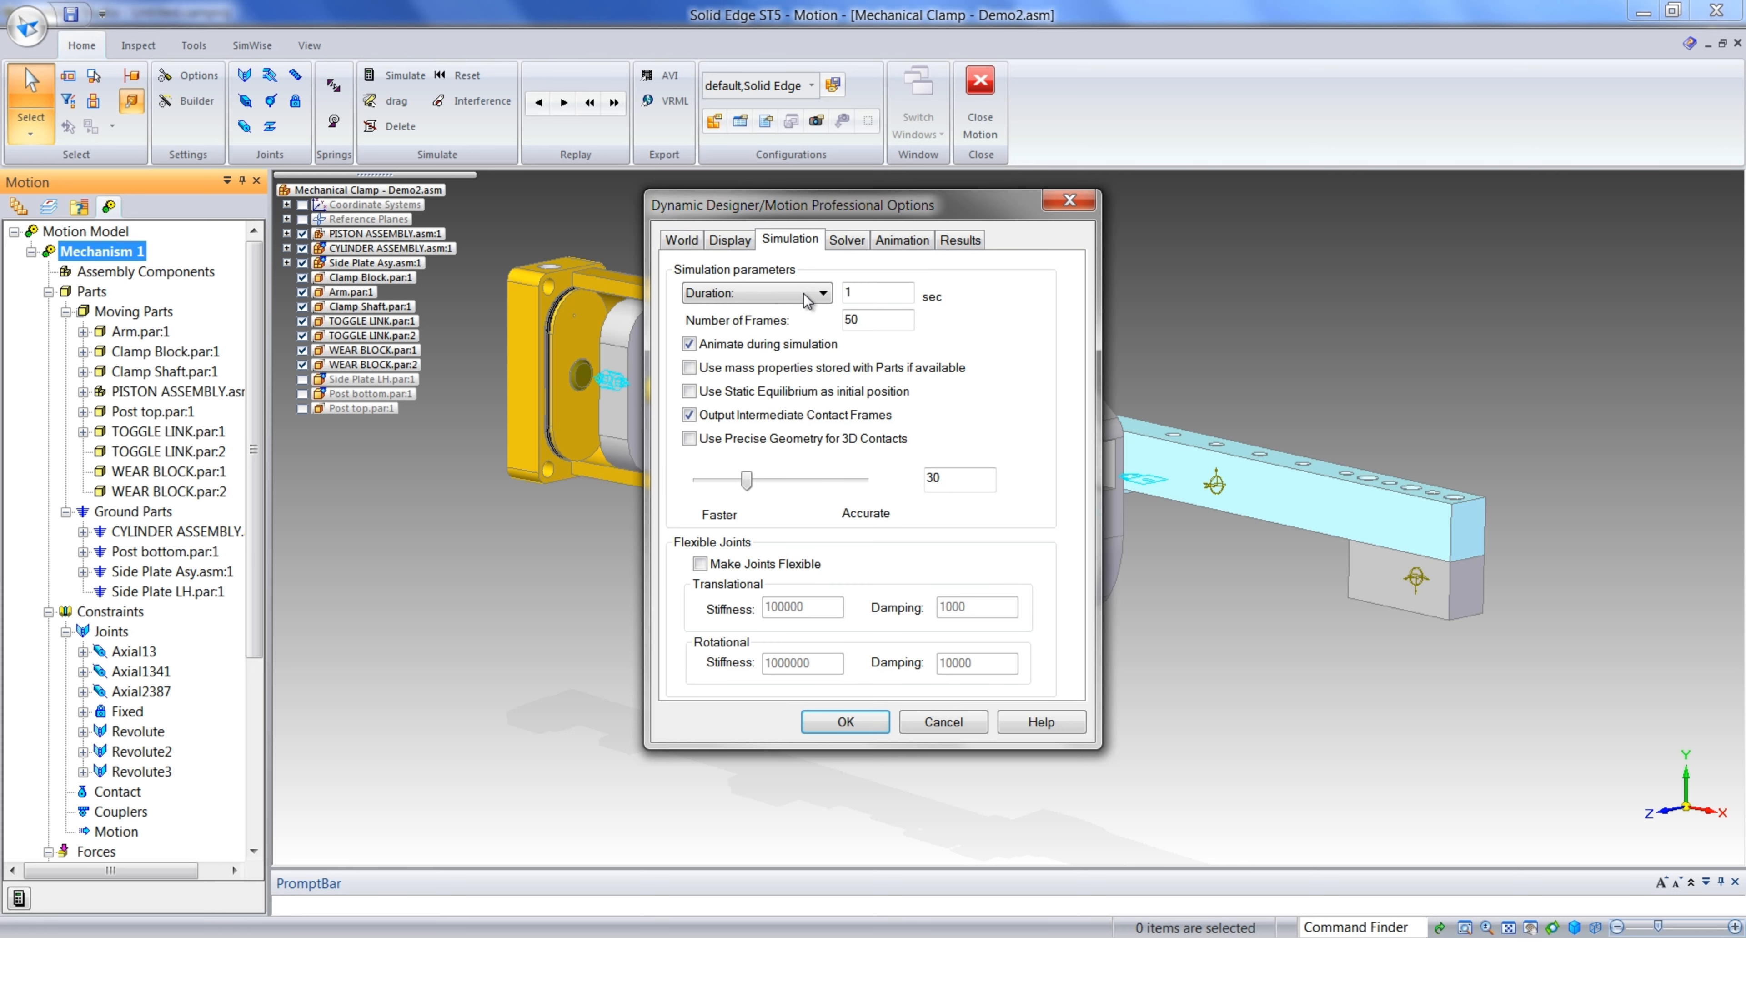
left_click_drag(859, 297, 846, 297)
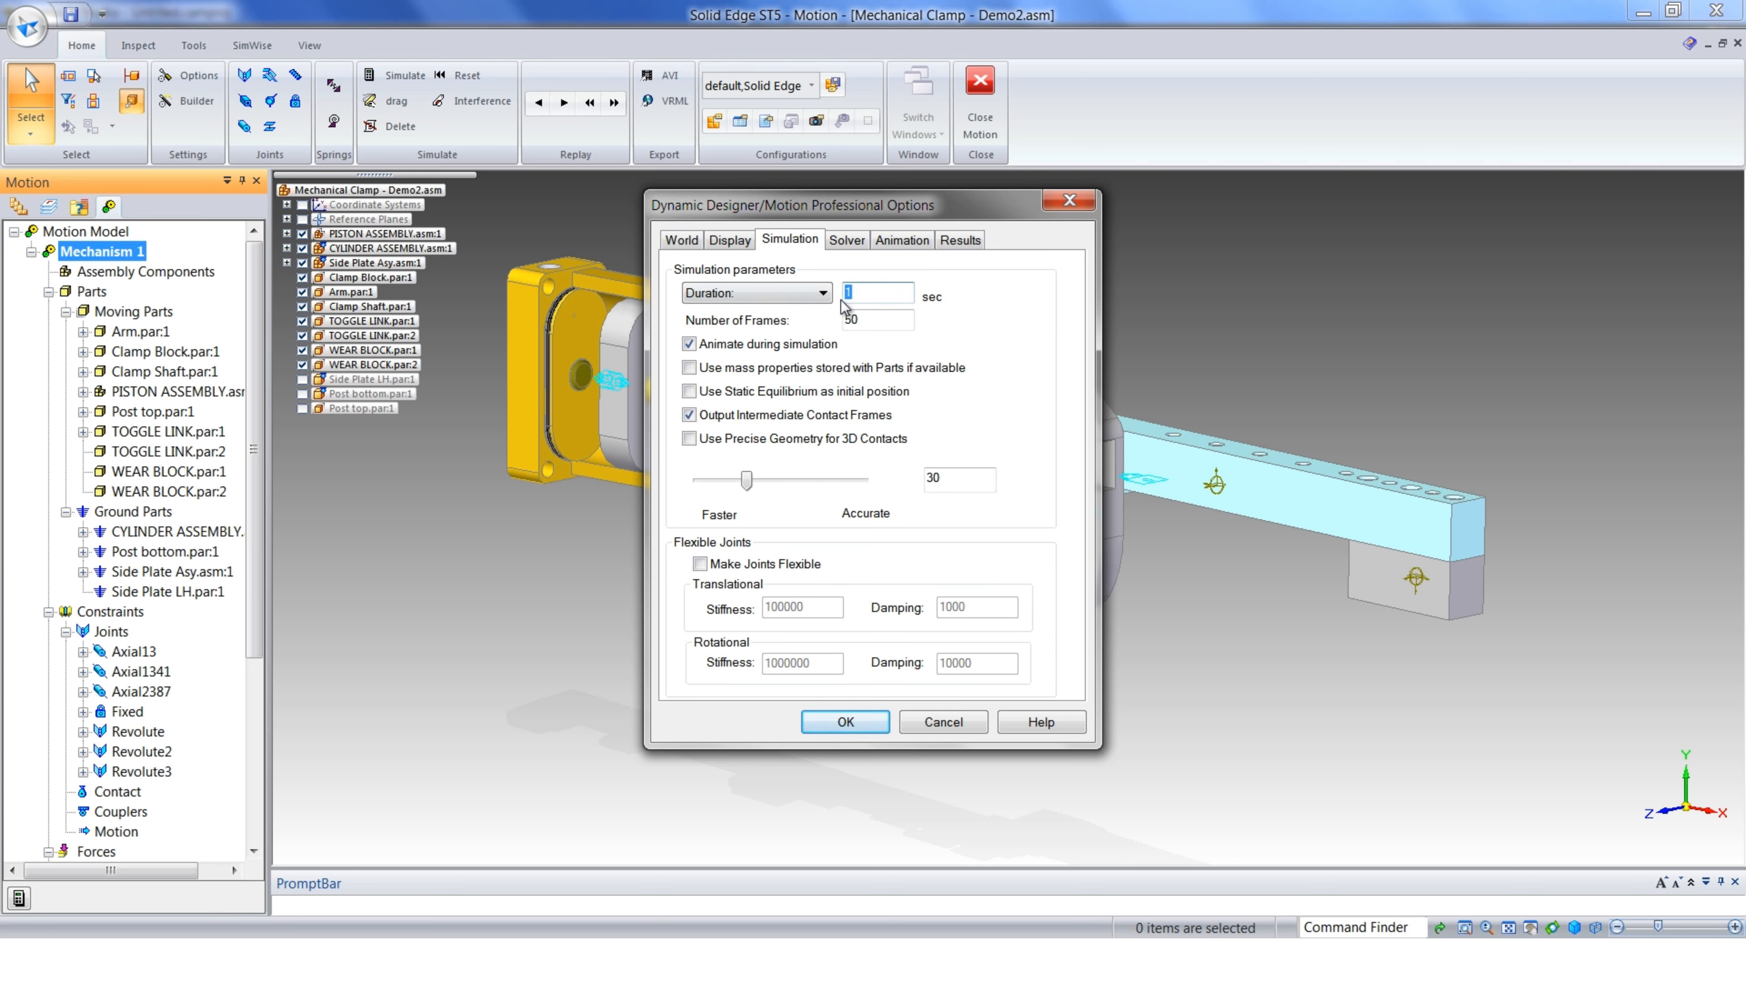
type("2")
key("Tab")
Set the solver to the WSTIFF integrator with a maximum time step of 0.001 sec and accept the options
left_click(846, 240)
left_click(880, 311)
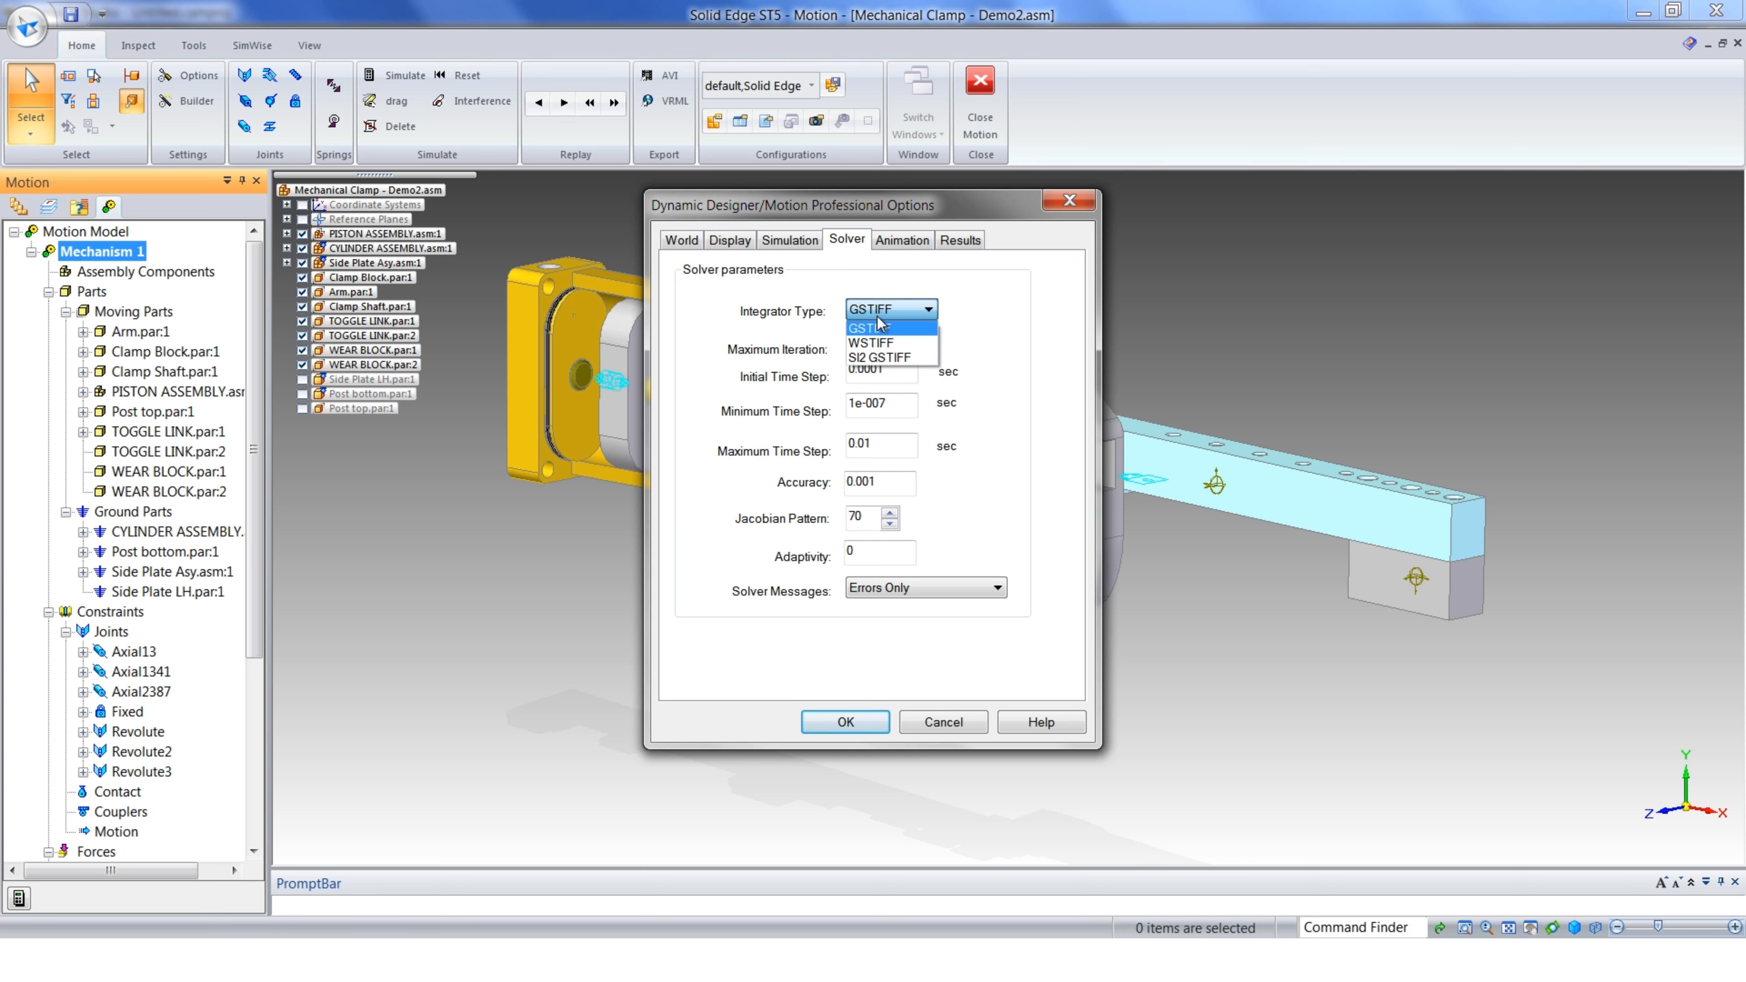
left_click(881, 346)
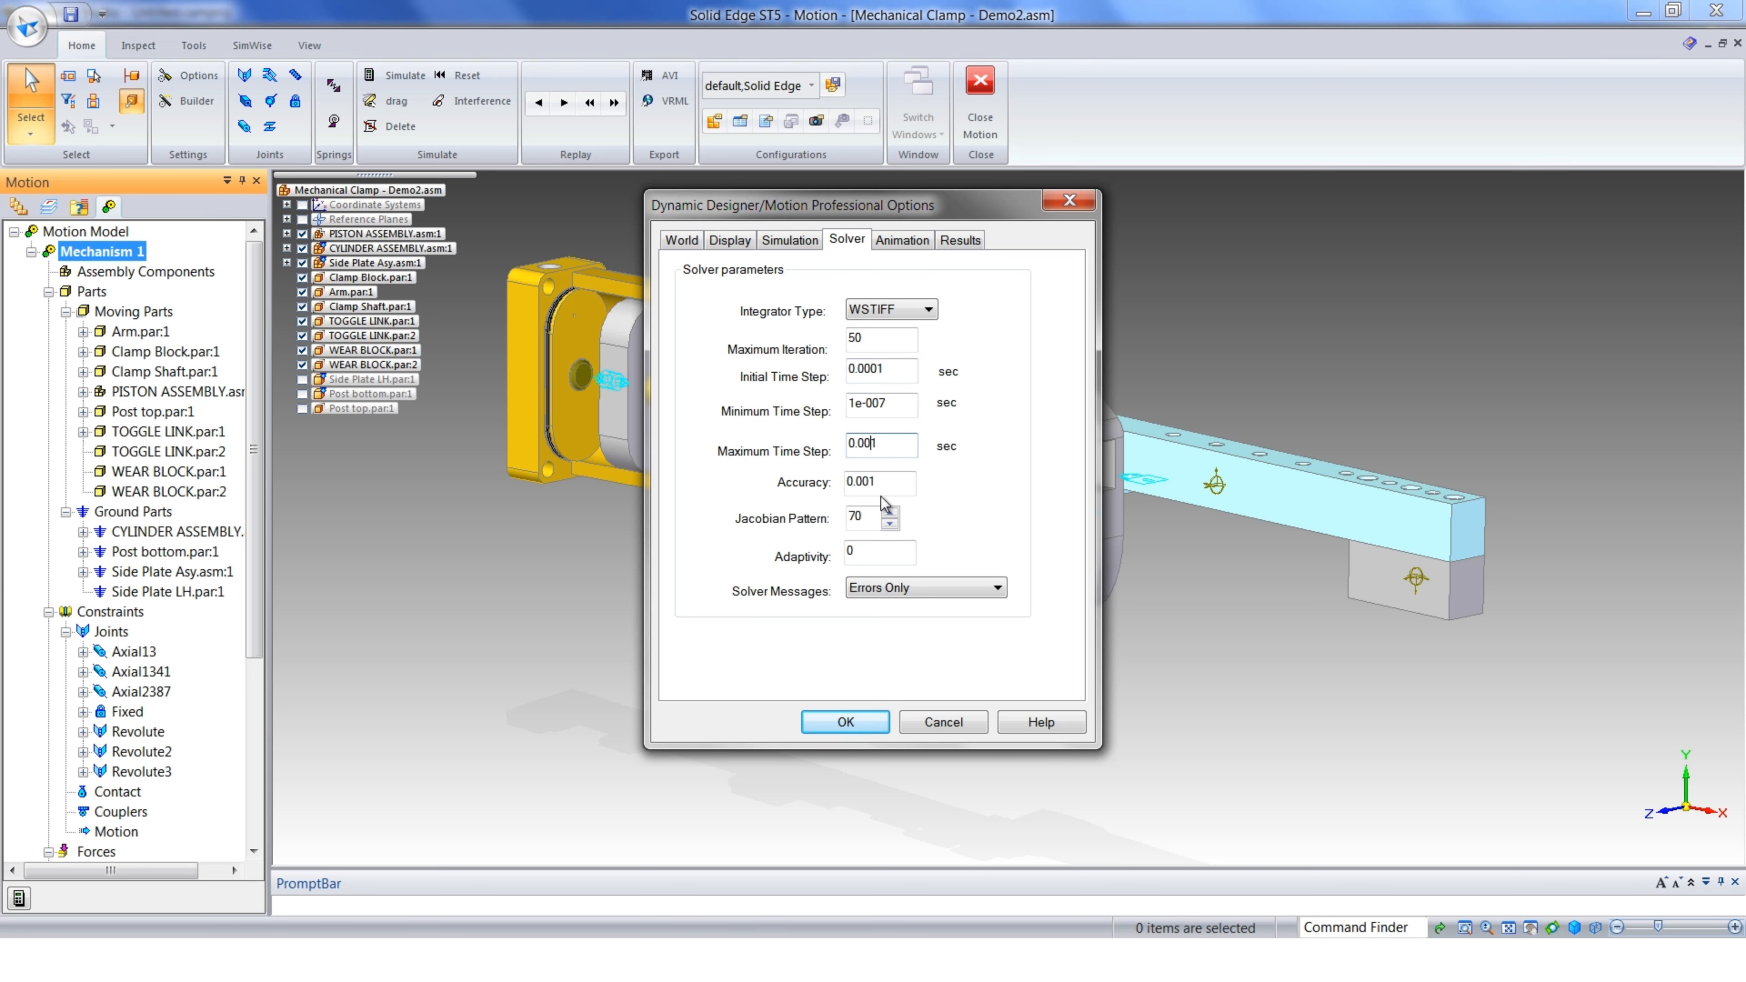
left_click(858, 720)
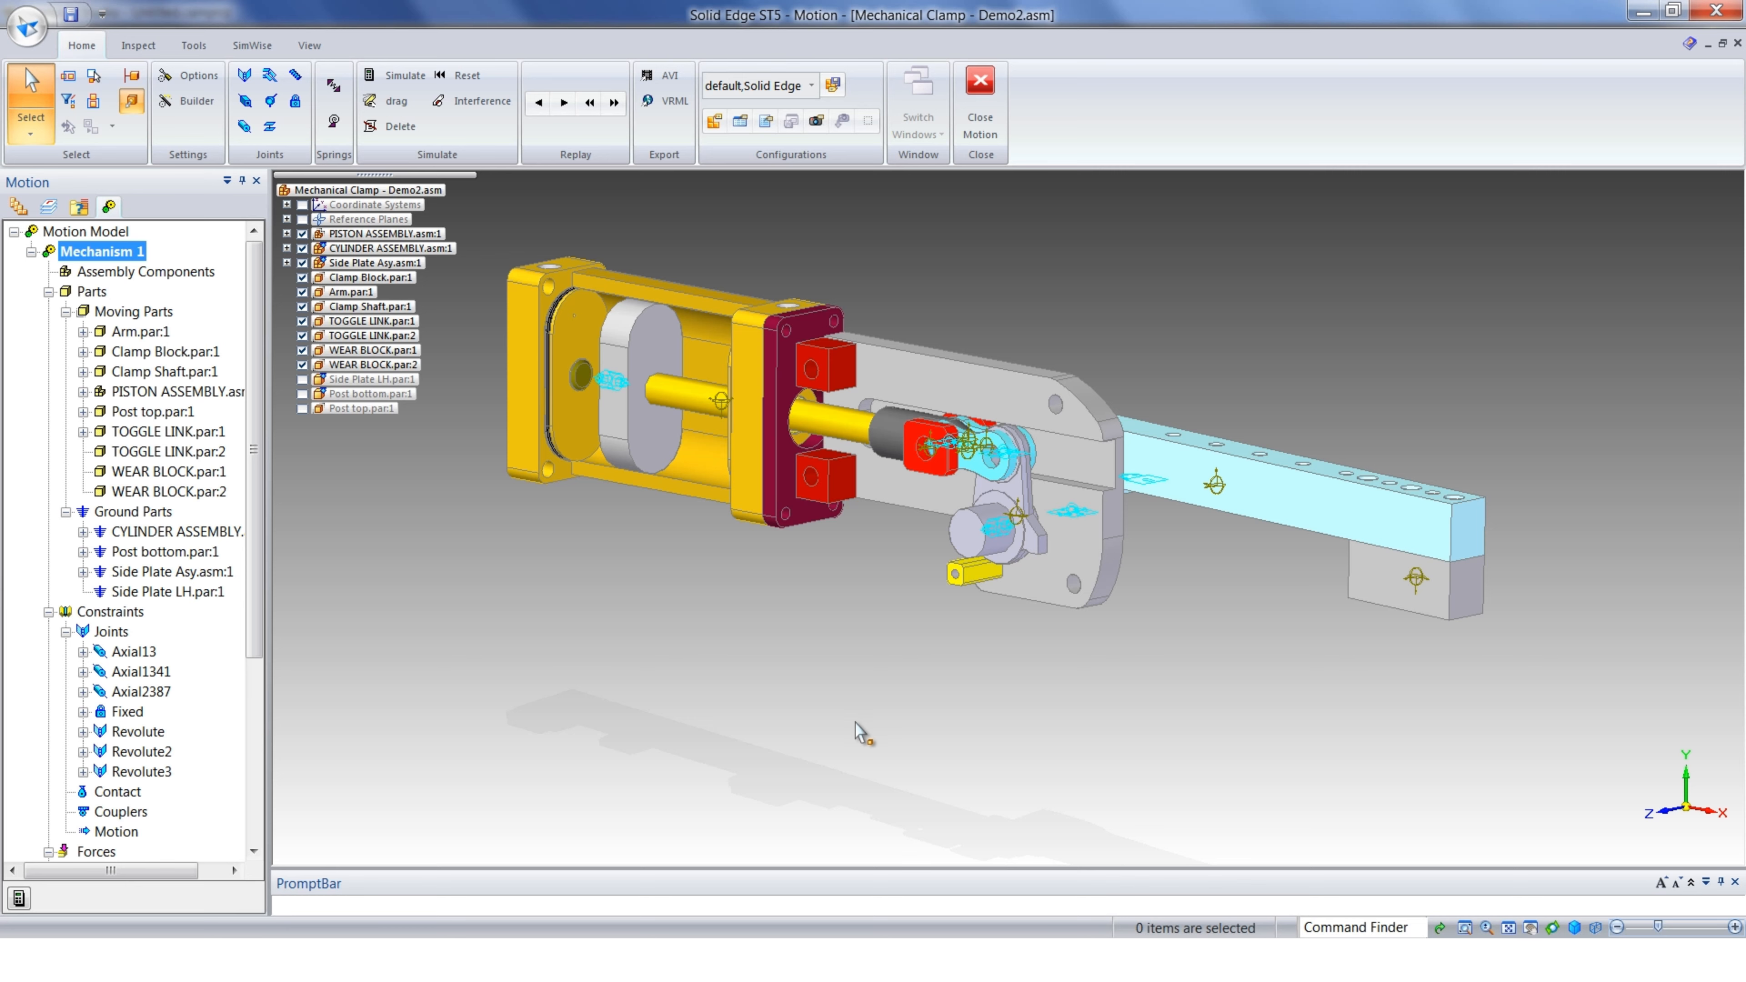
Run the simulation to review the mechanism's motion frames, and delete the motion results
scroll(860, 733, "down", 3)
middle_click_drag(853, 725, 852, 533, "shift")
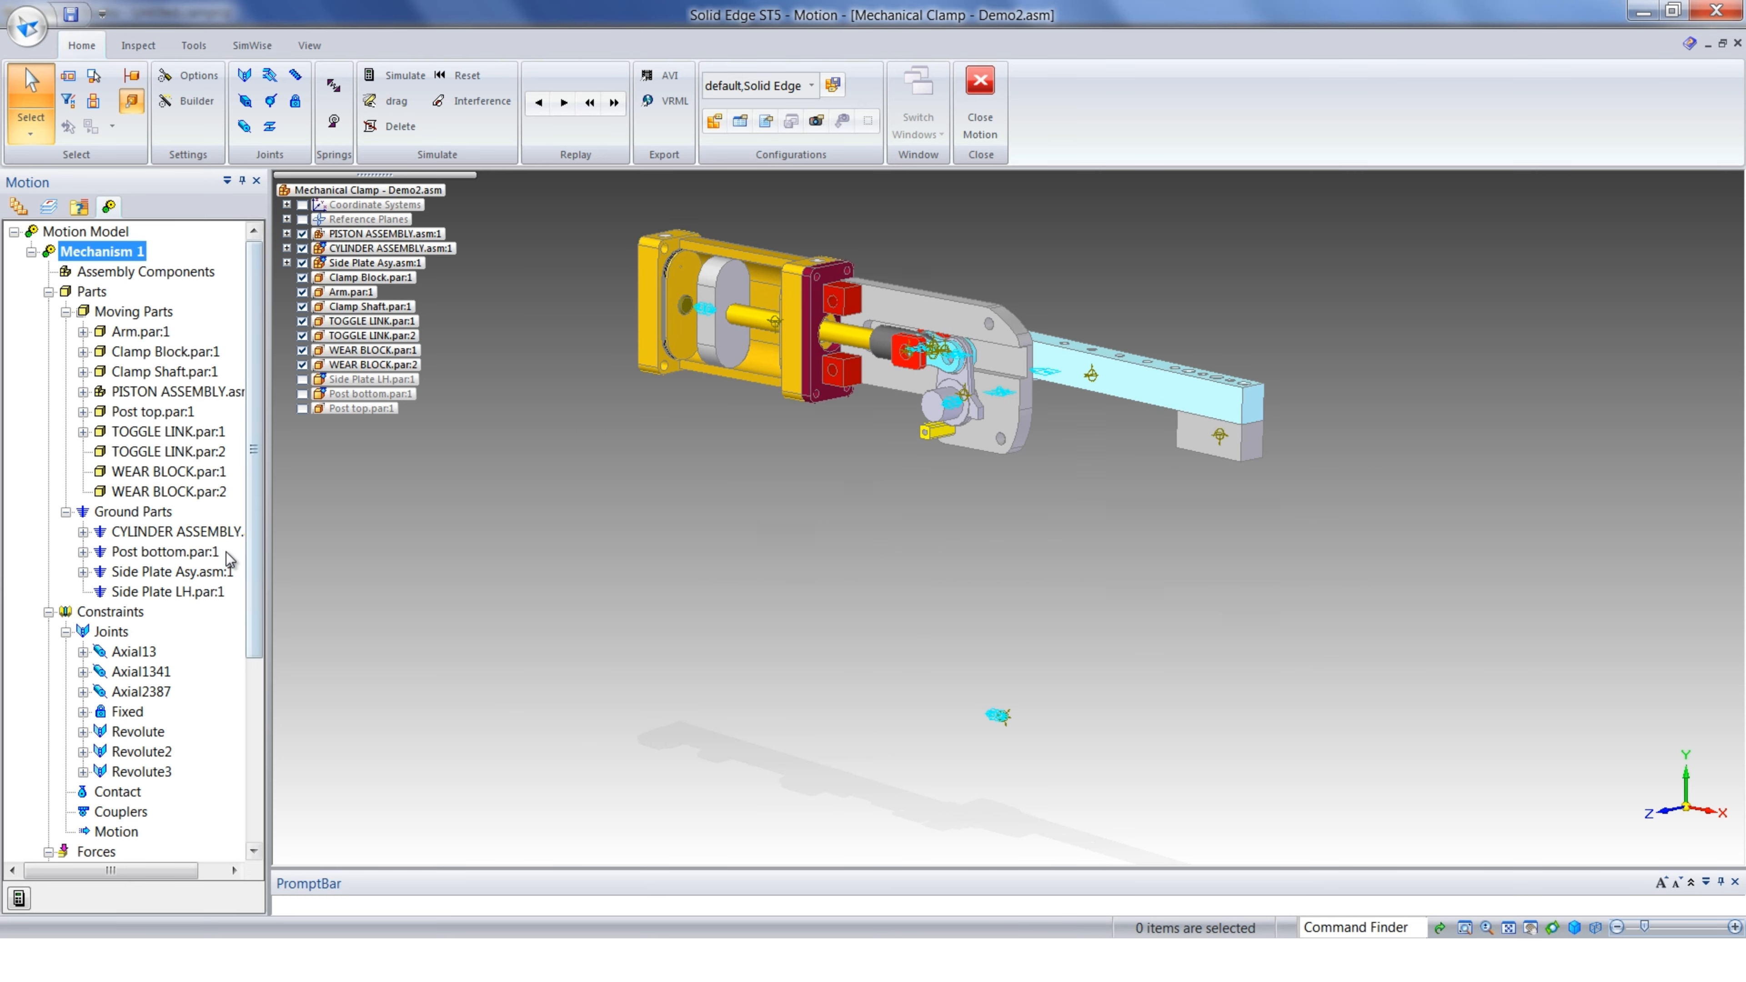
left_click(21, 899)
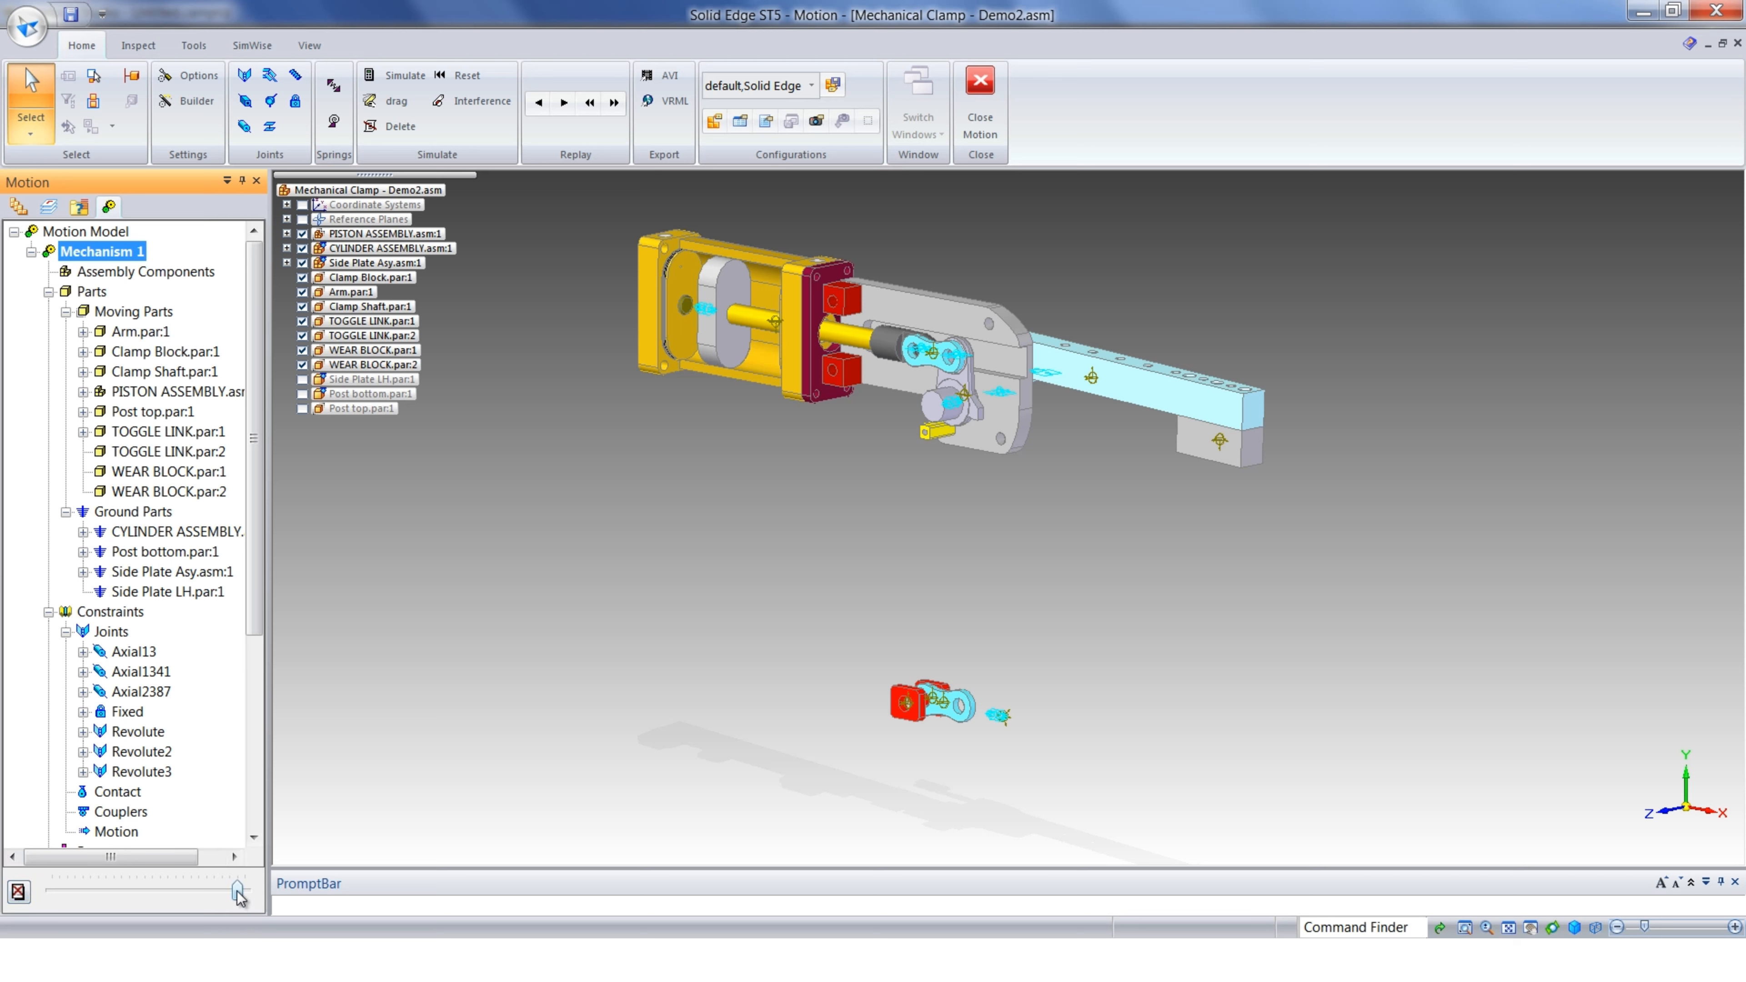
left_click_drag(238, 892, 168, 892)
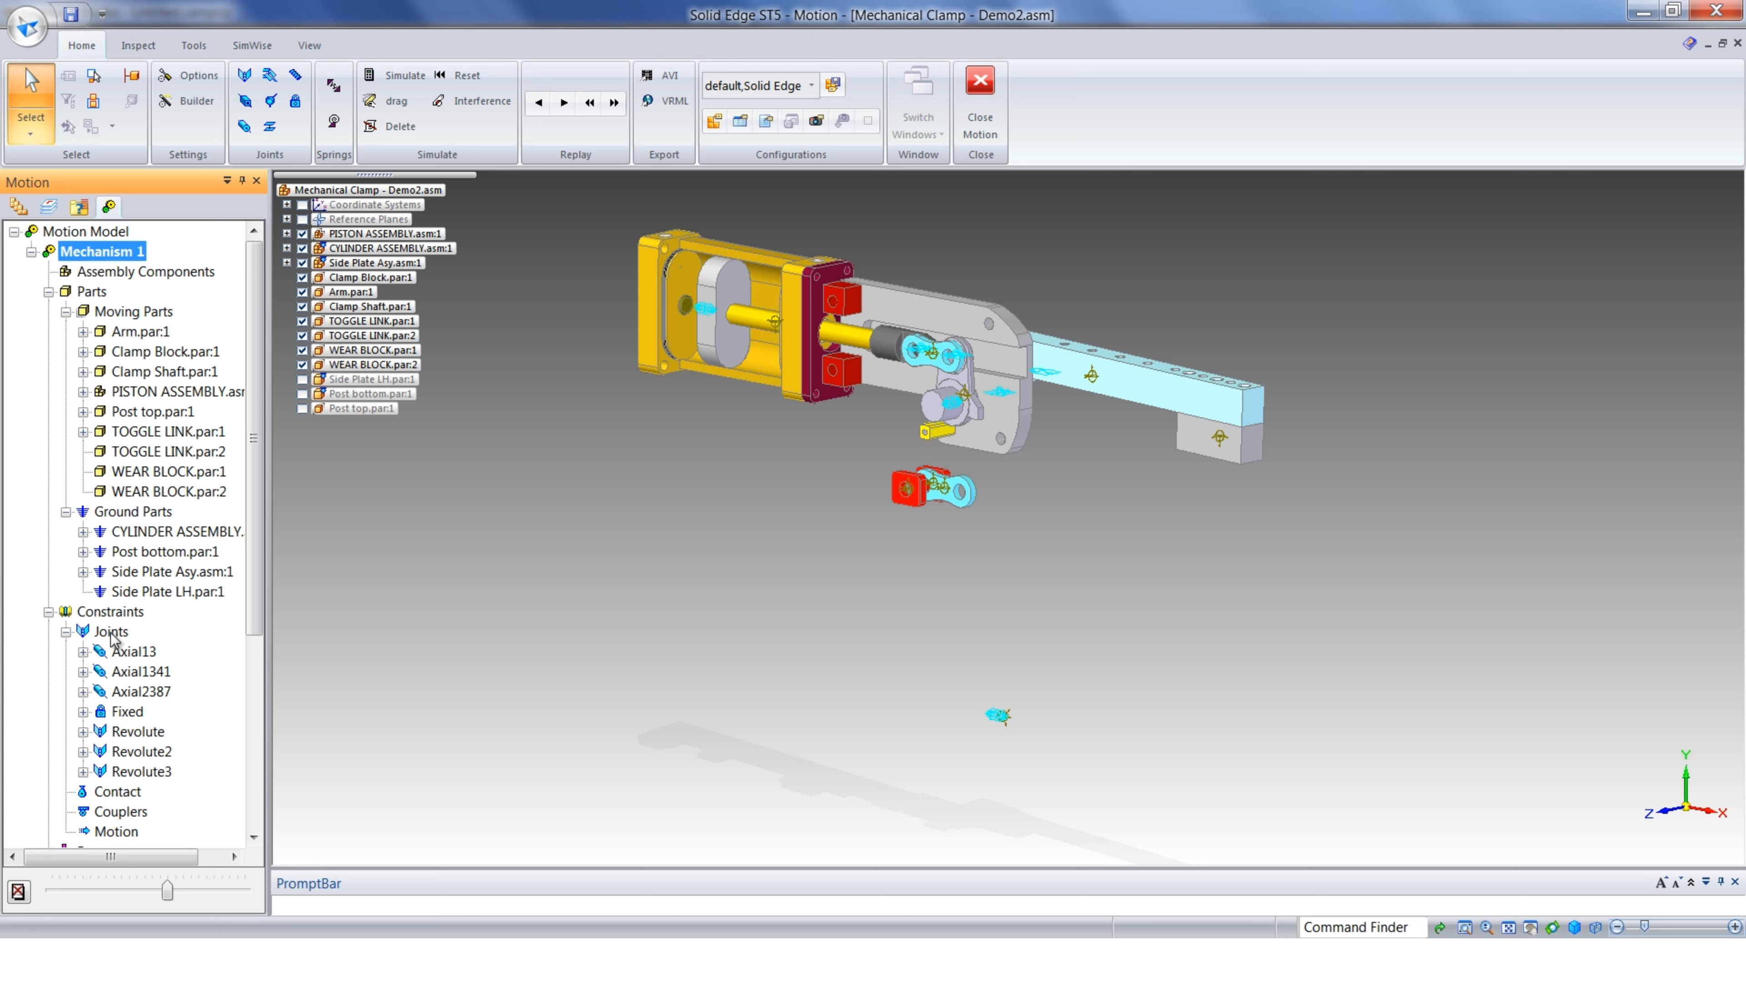
left_click(19, 891)
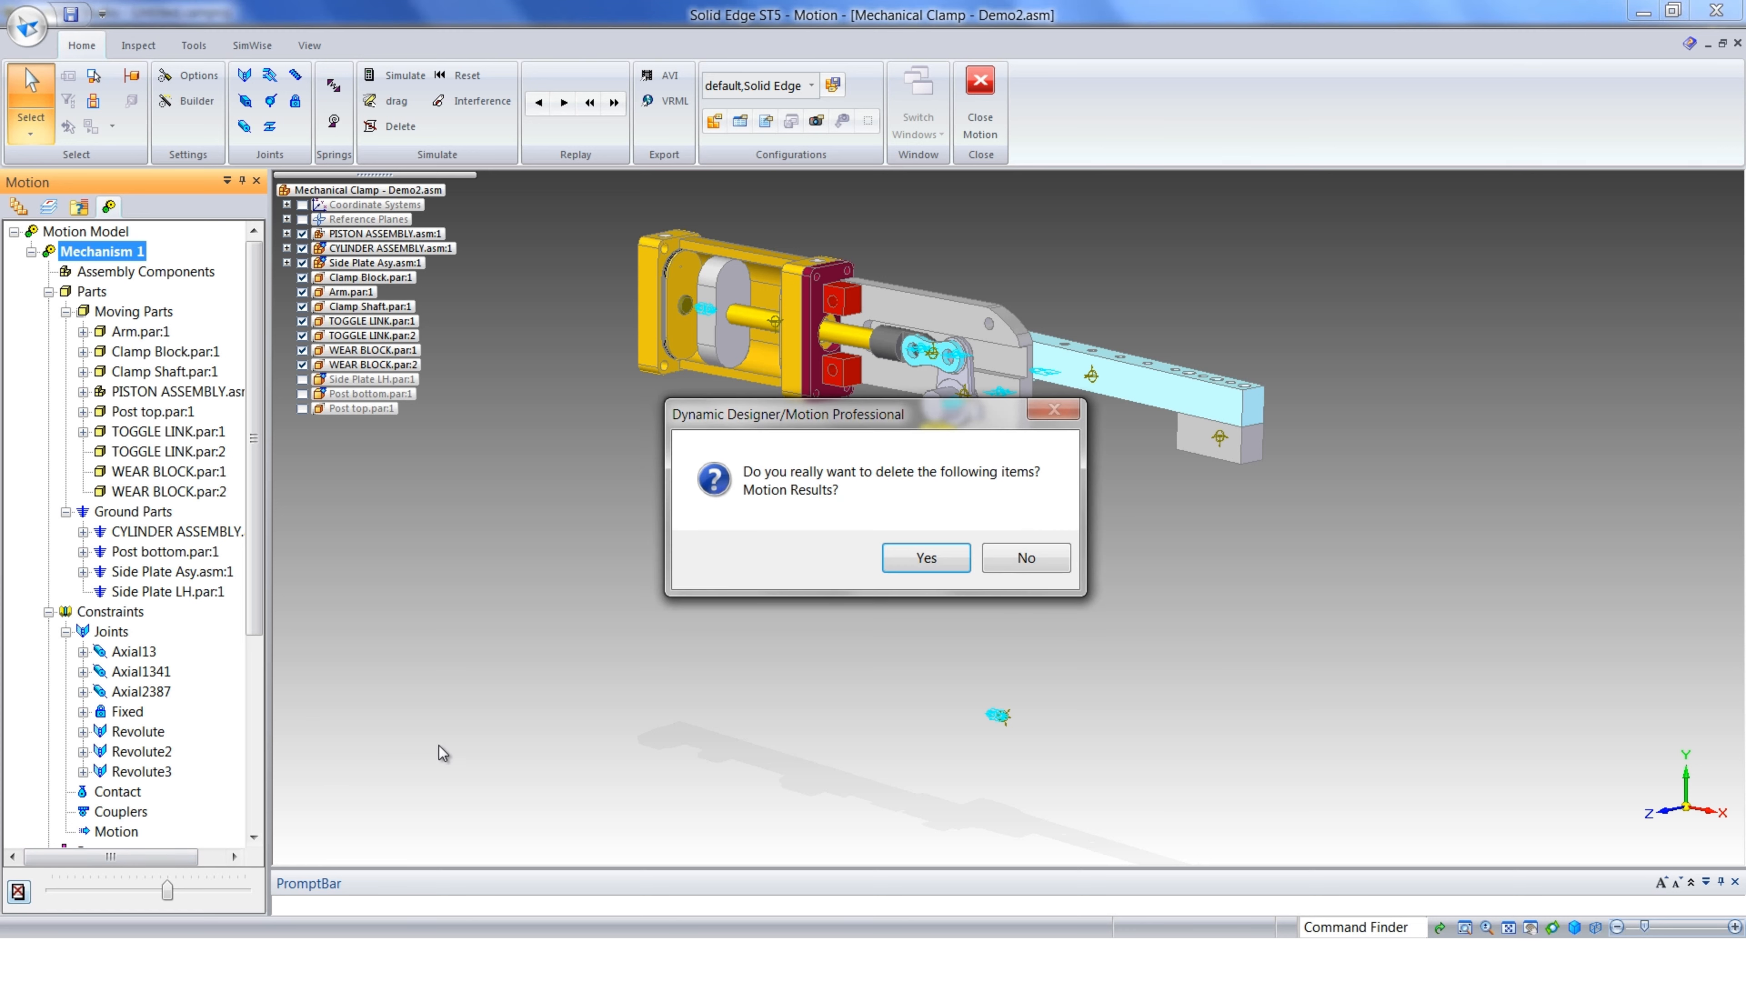
left_click(925, 557)
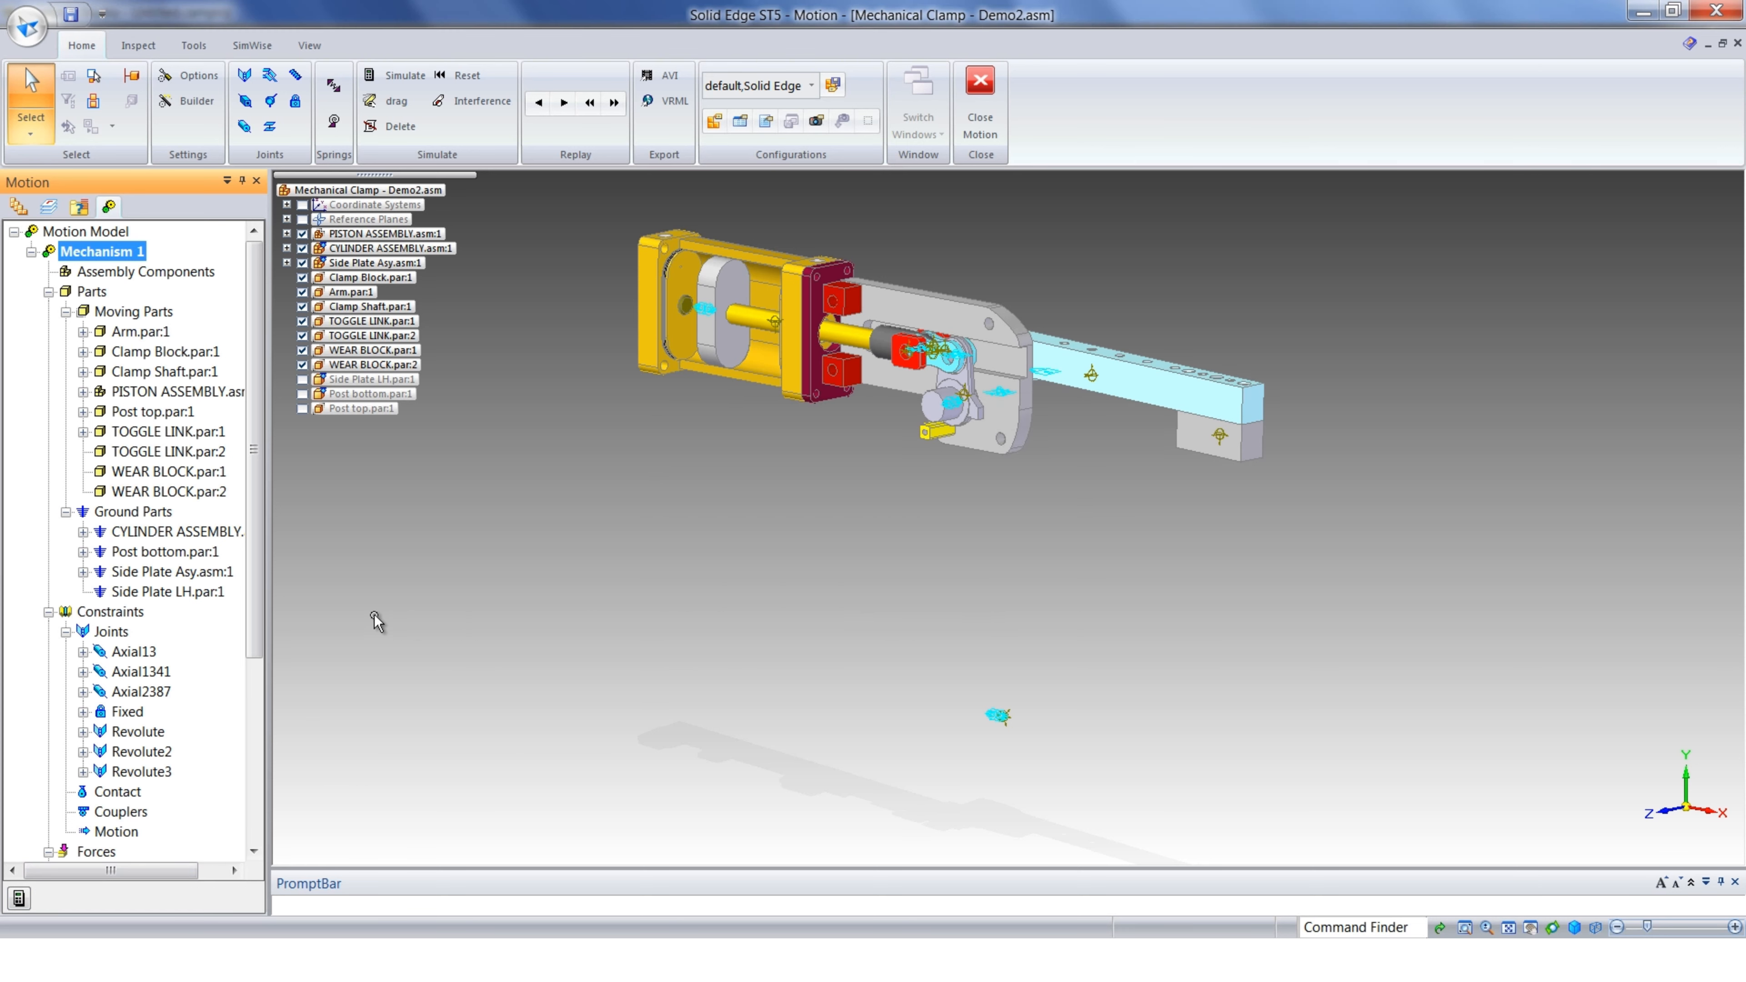
right_click(104, 636)
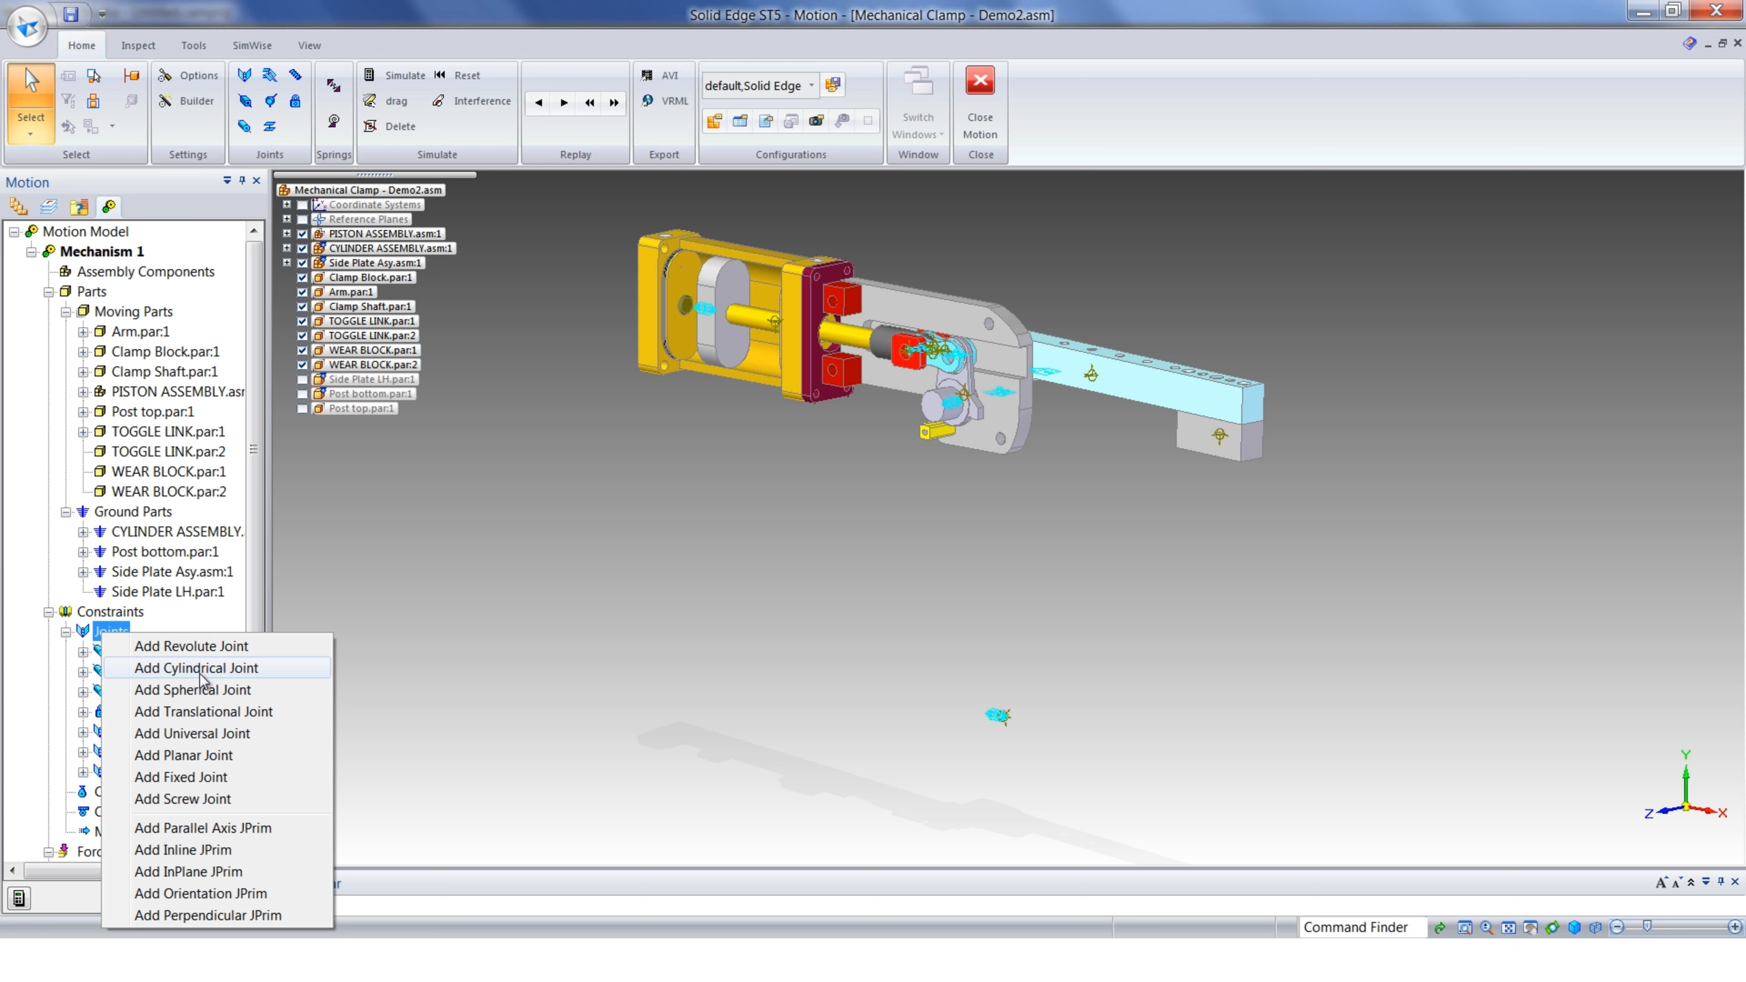
left_click(355, 605)
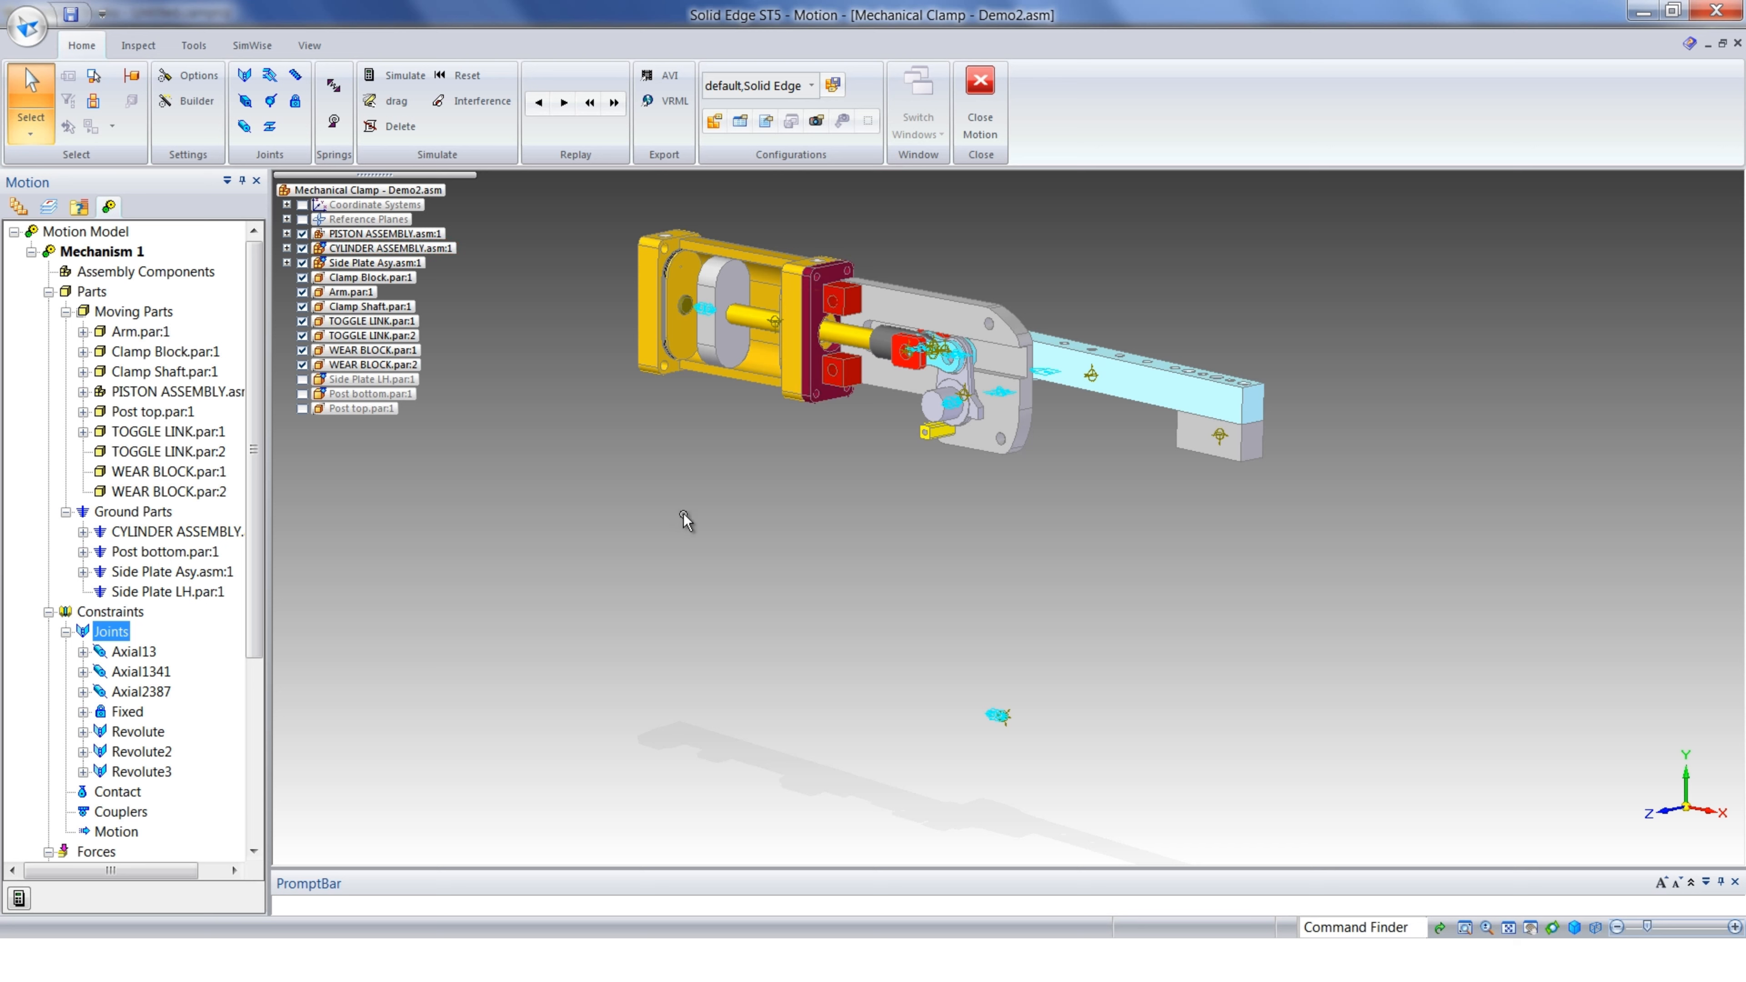
Attach WEAR BLOCK.par:1 and WEAR BLOCK.par:2 to the moving PISTON ASSEMBLY and check its attached components
middle_click_drag(723, 547, 760, 531)
scroll(838, 604, "up", 3)
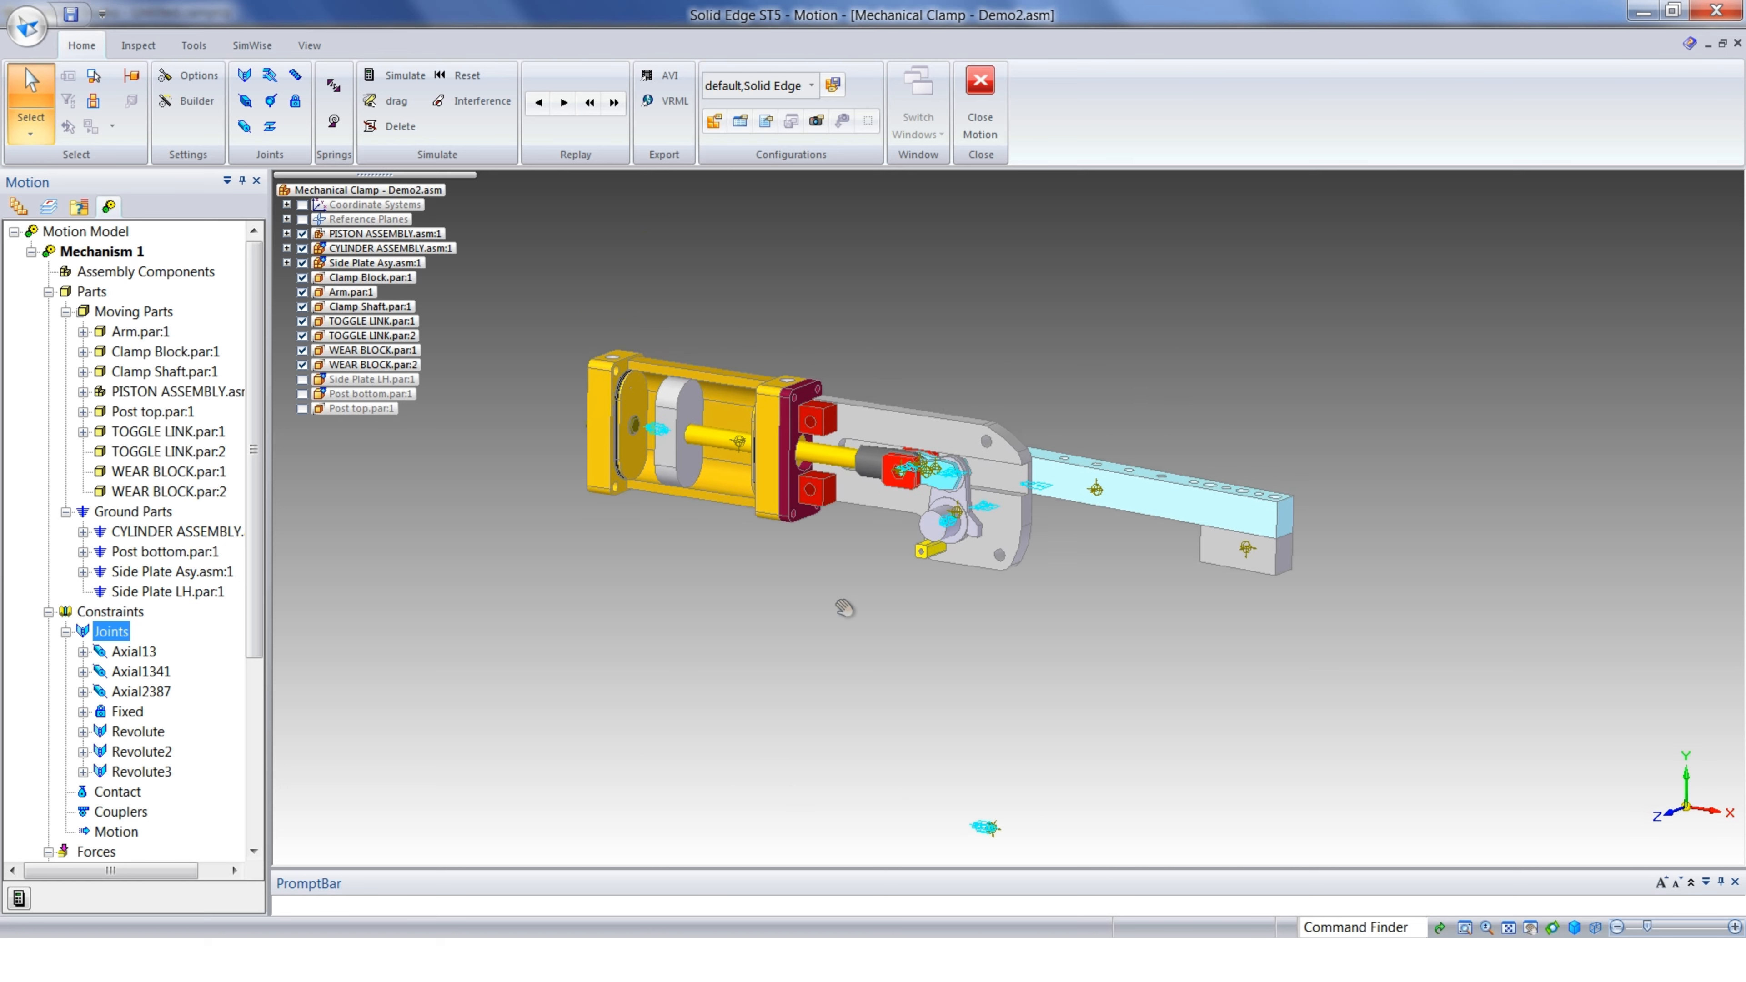
scroll(848, 613, "up", 1)
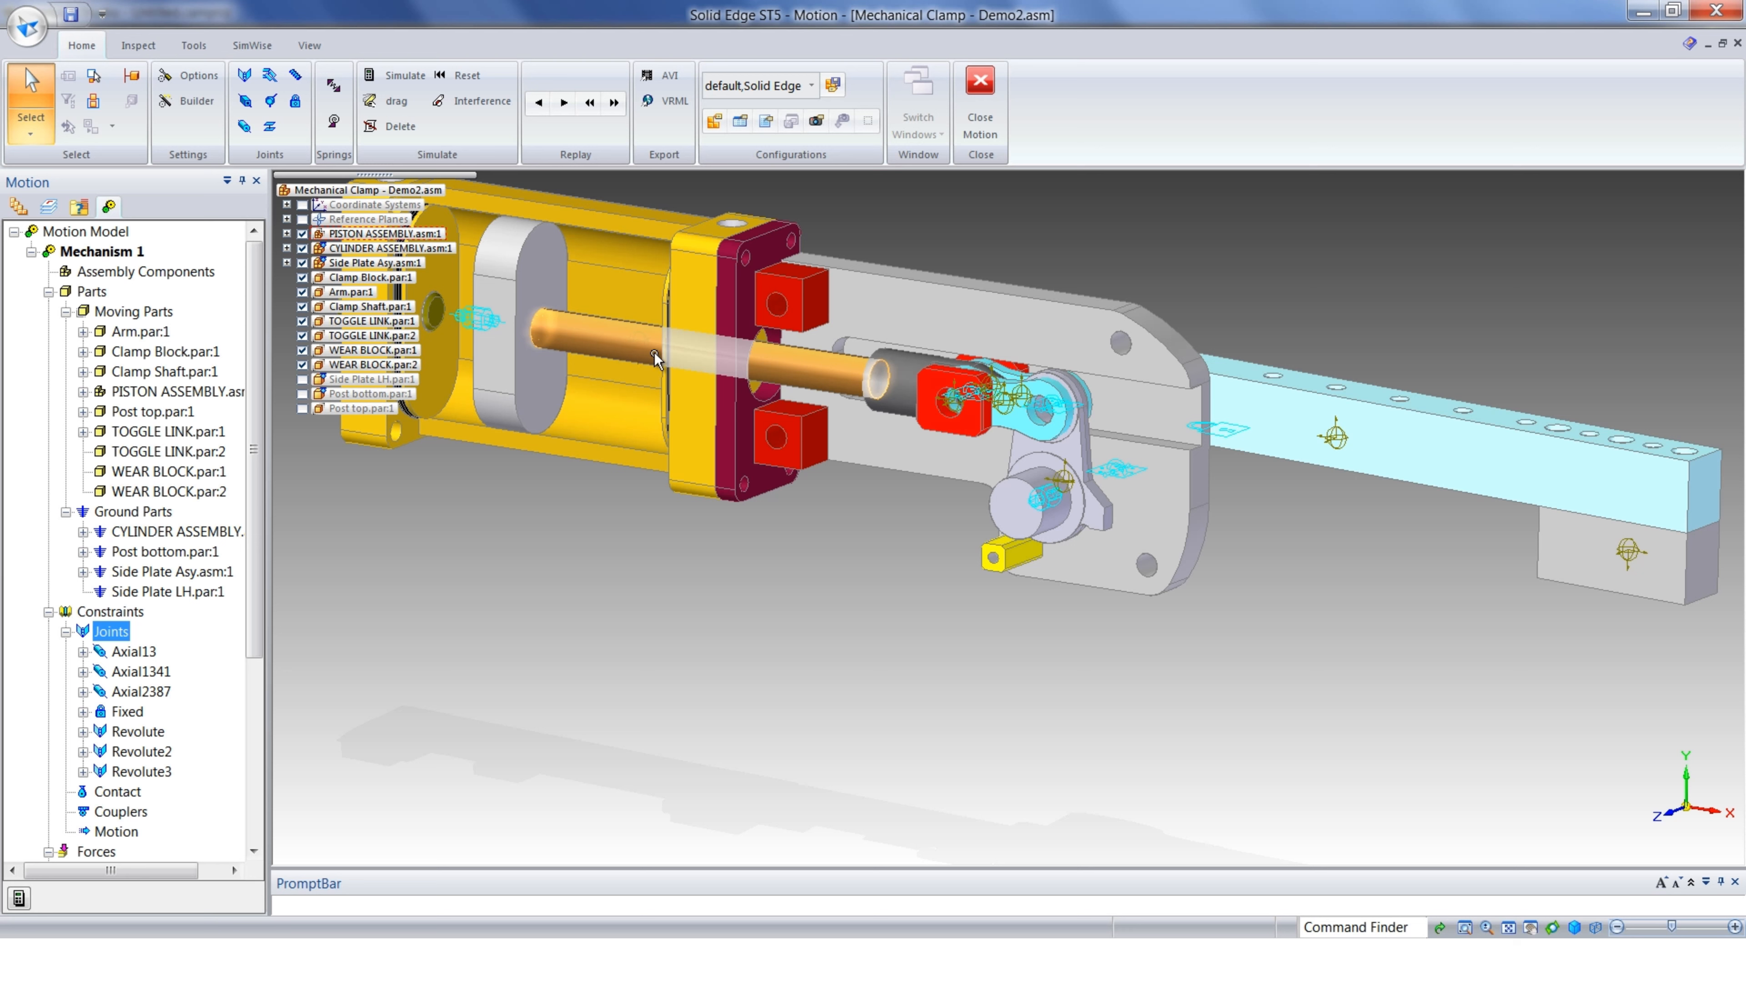
left_click(167, 493)
left_click(170, 474, "ctrl")
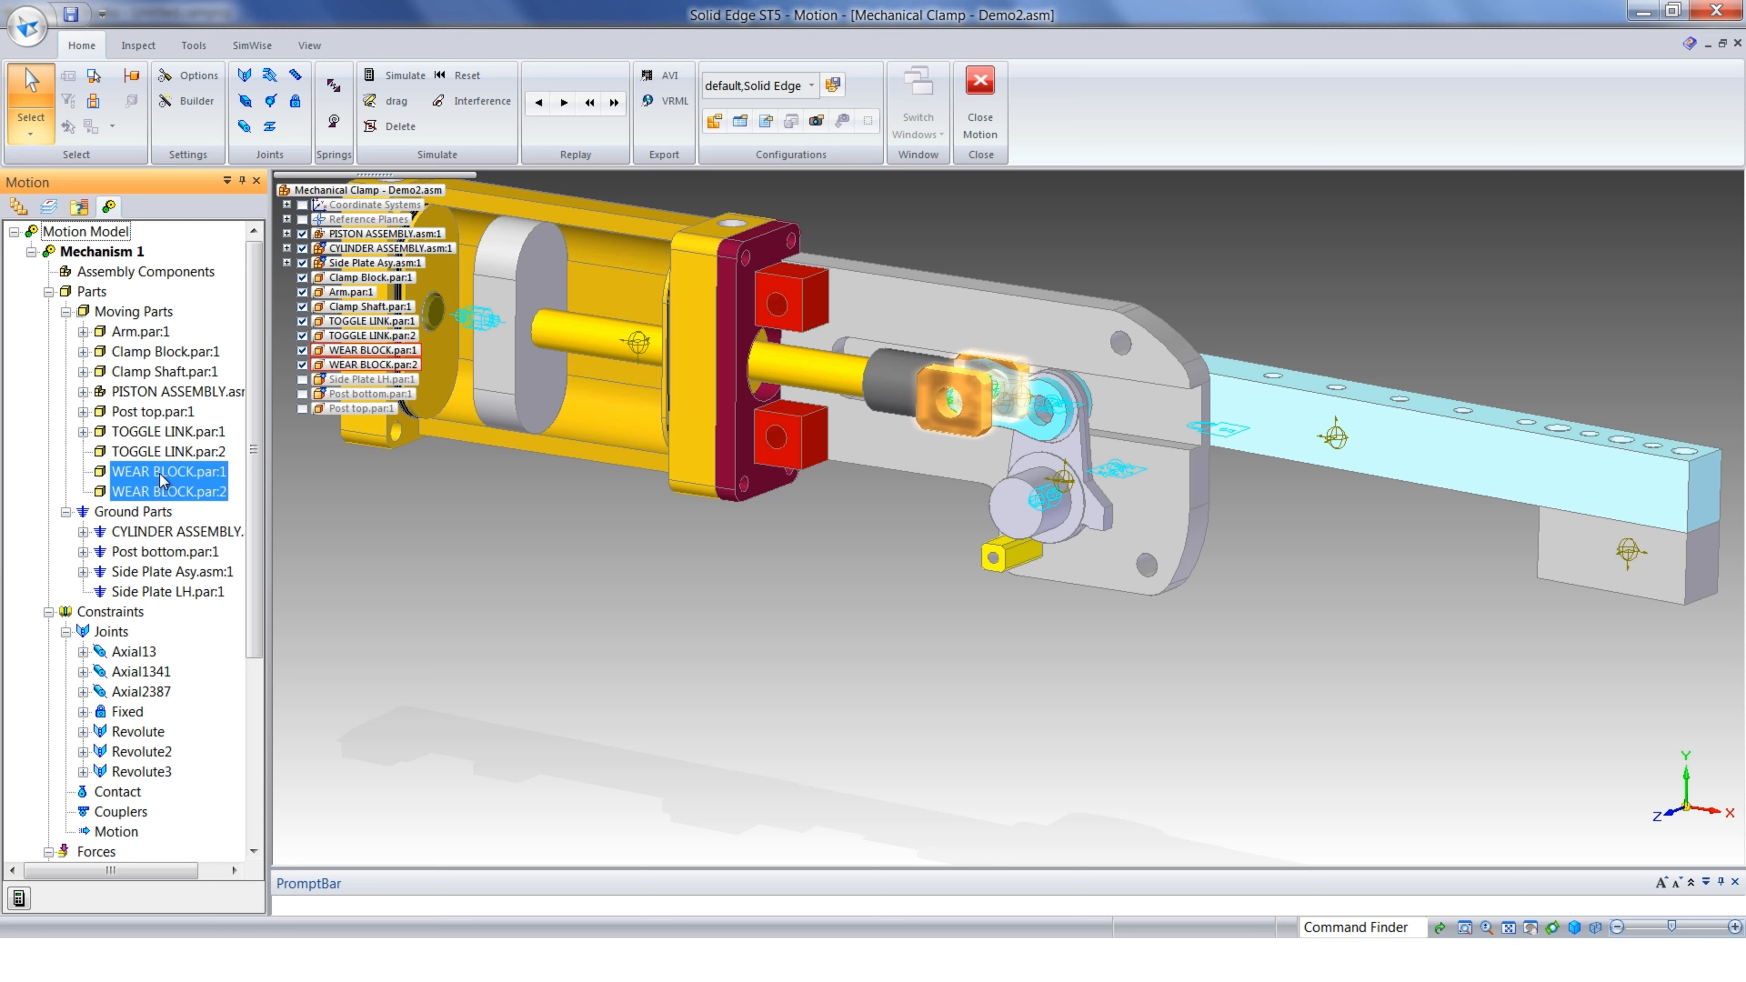
left_click_drag(162, 479, 169, 397)
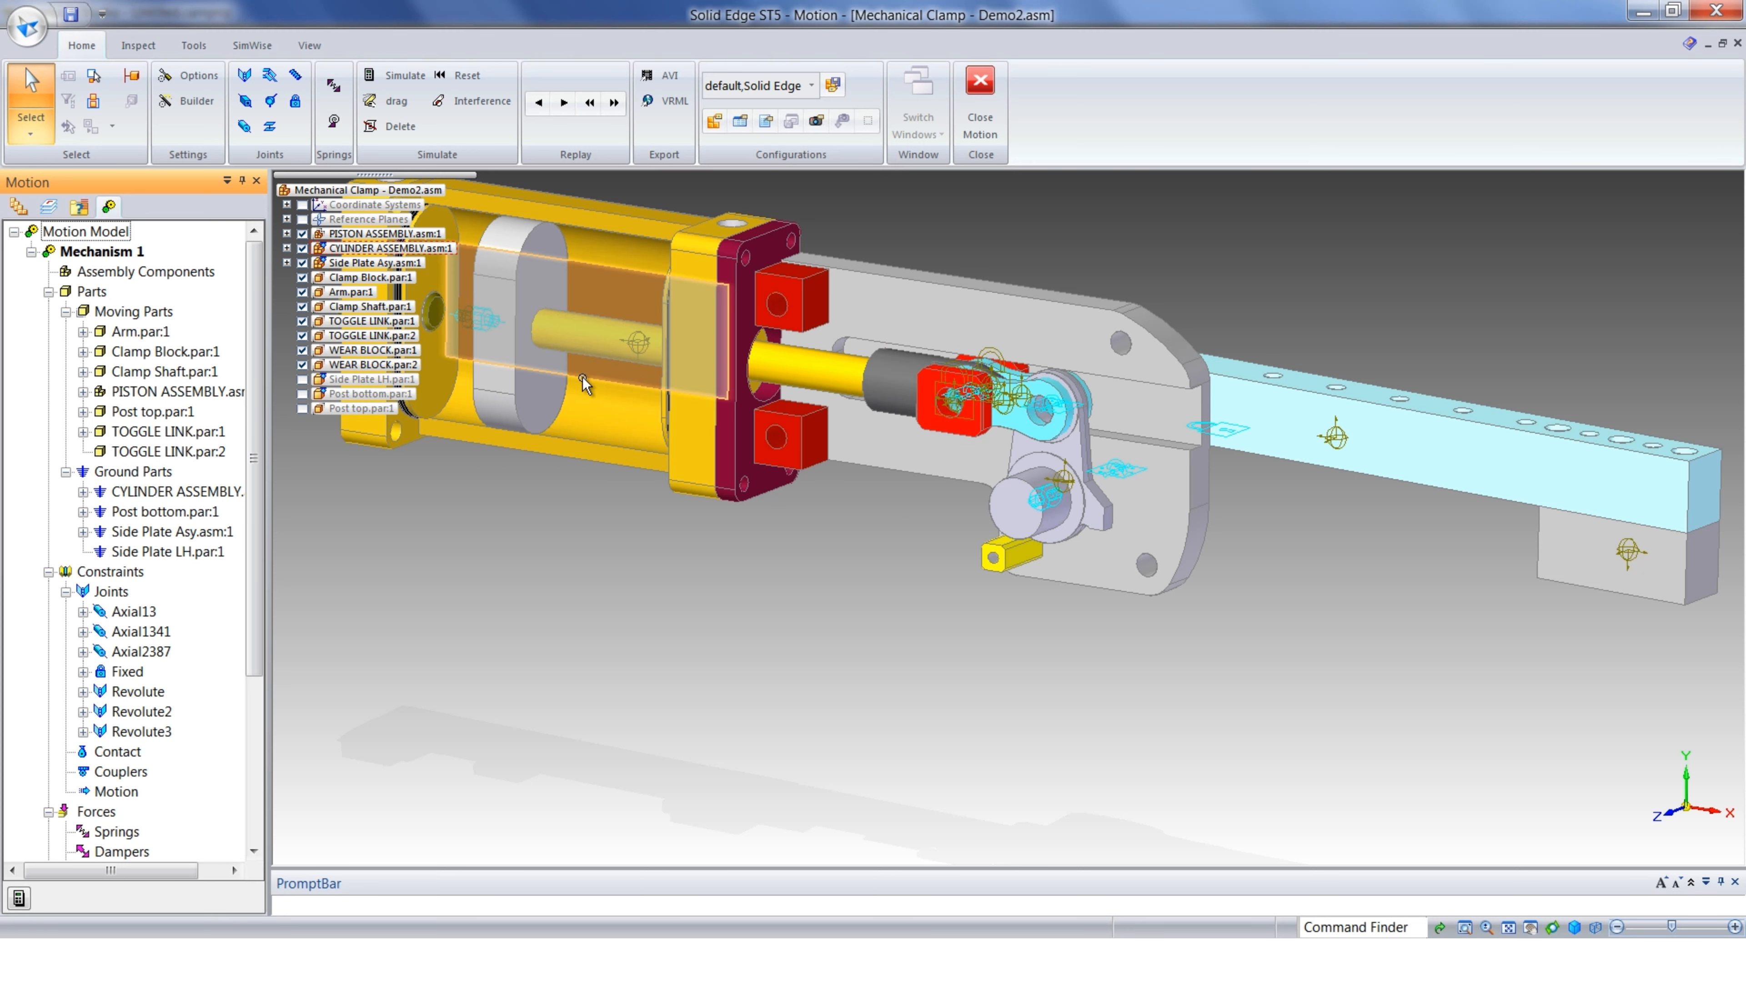
left_click(82, 391)
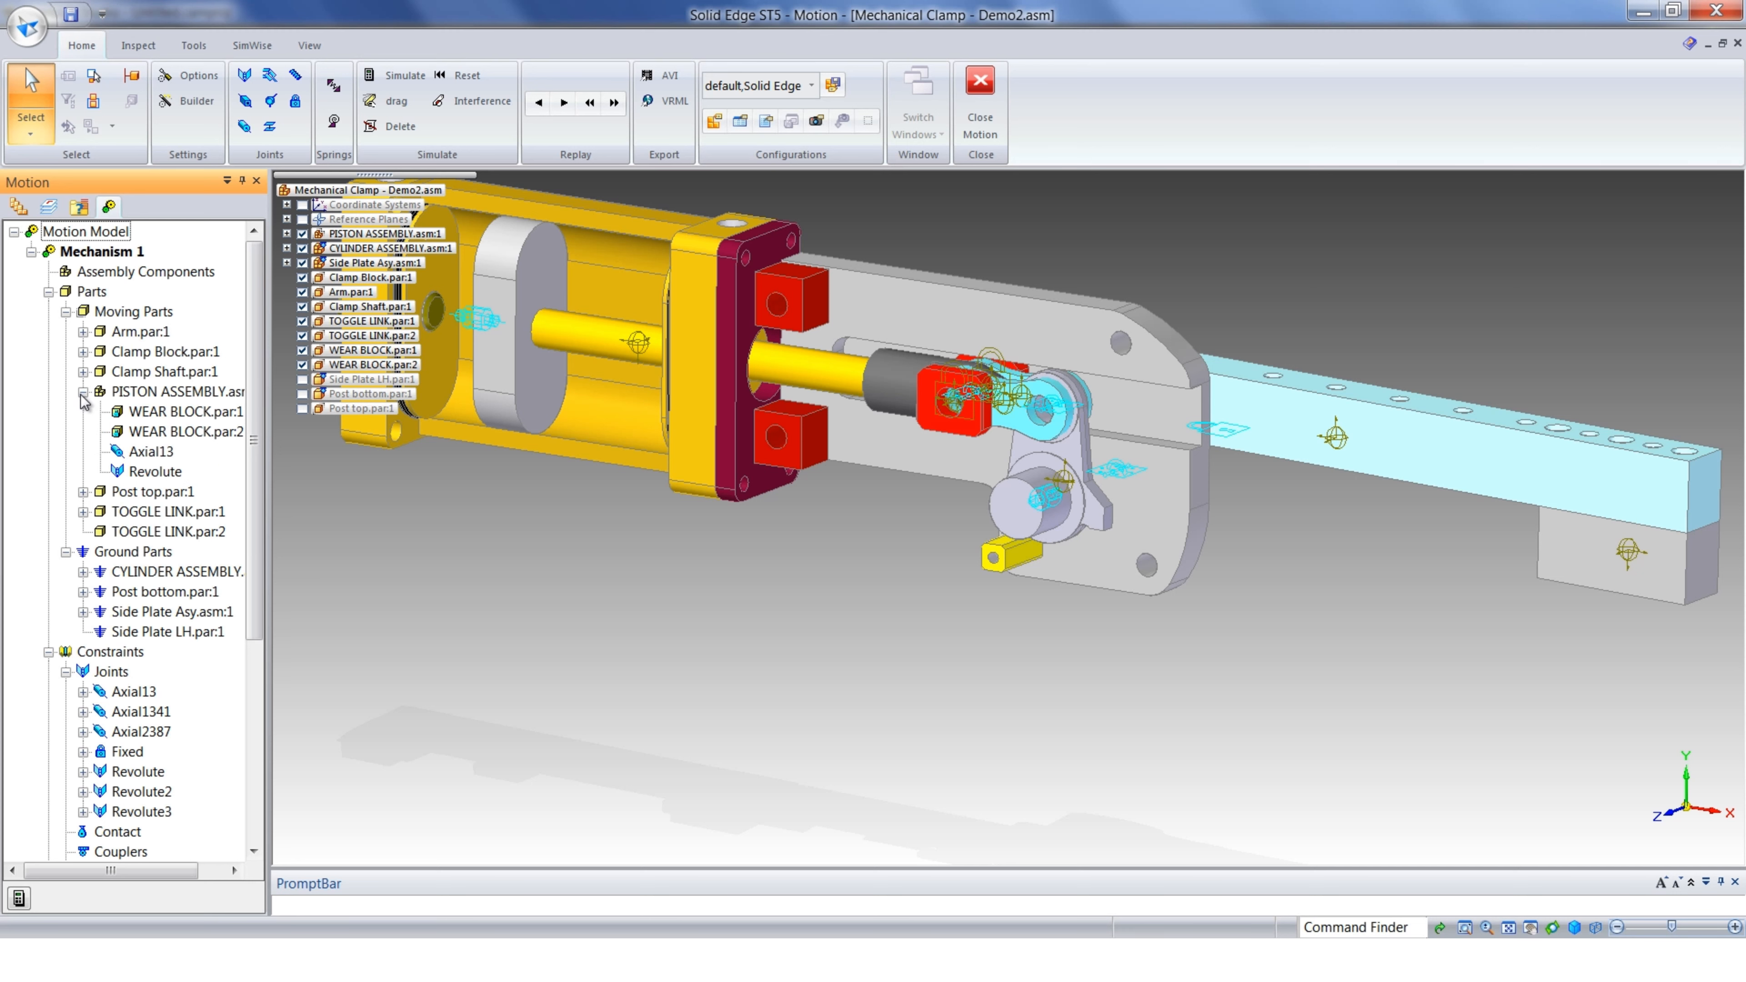
left_click(82, 391)
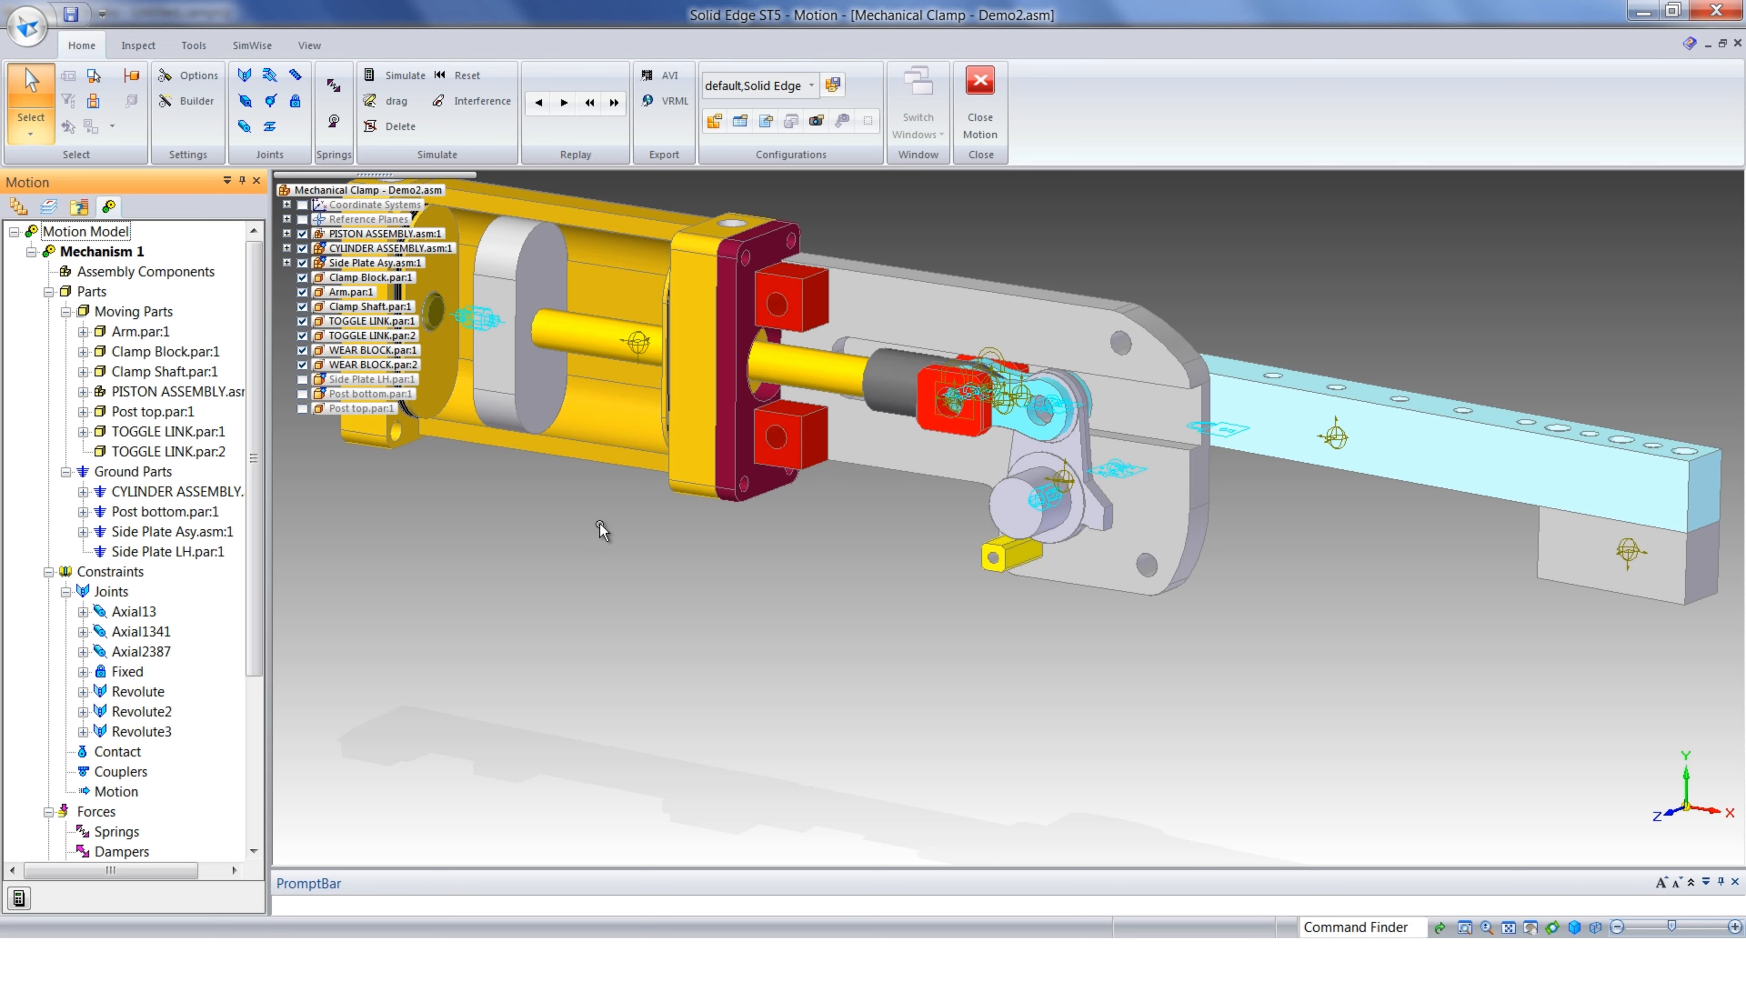
Attach TOGGLE LINK.par:2 to TOGGLE LINK.par:1 so both links move as one part
left_click(142, 454)
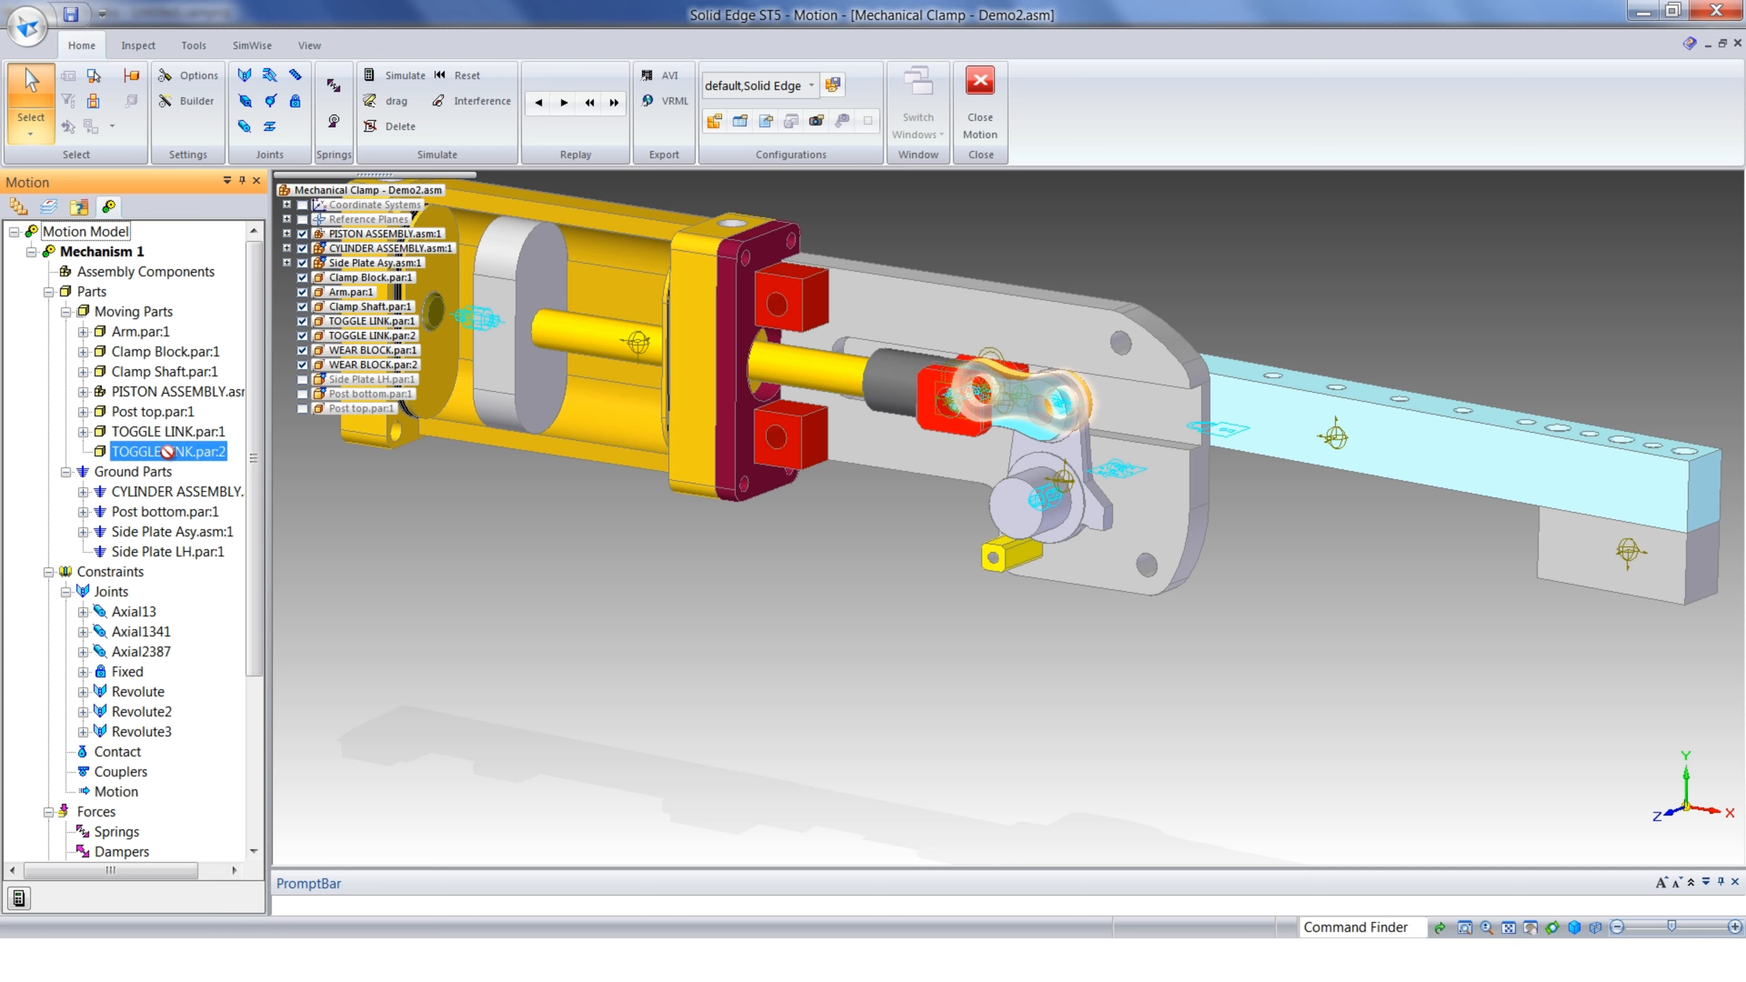
left_click(195, 433, "ctrl")
left_click_drag(180, 434, 180, 434)
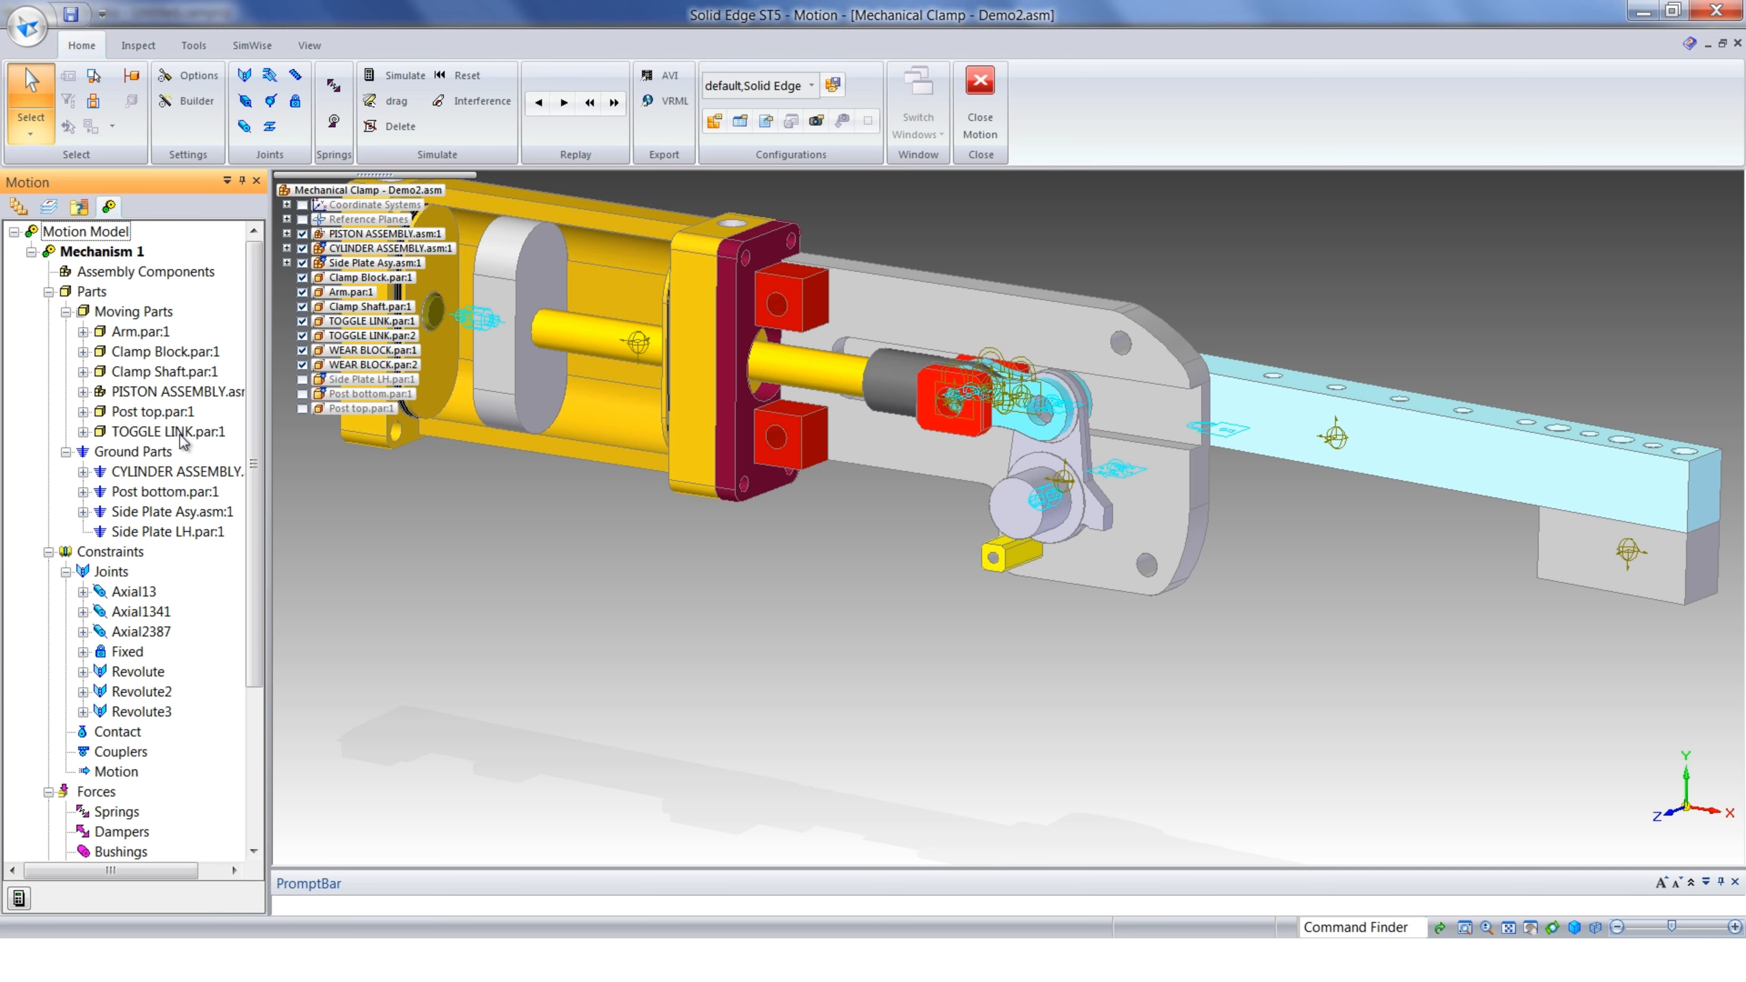
Attach the moving part Arm.par:1 to Clamp Shaft.par:1
middle_click_drag(568, 636, 241, 612)
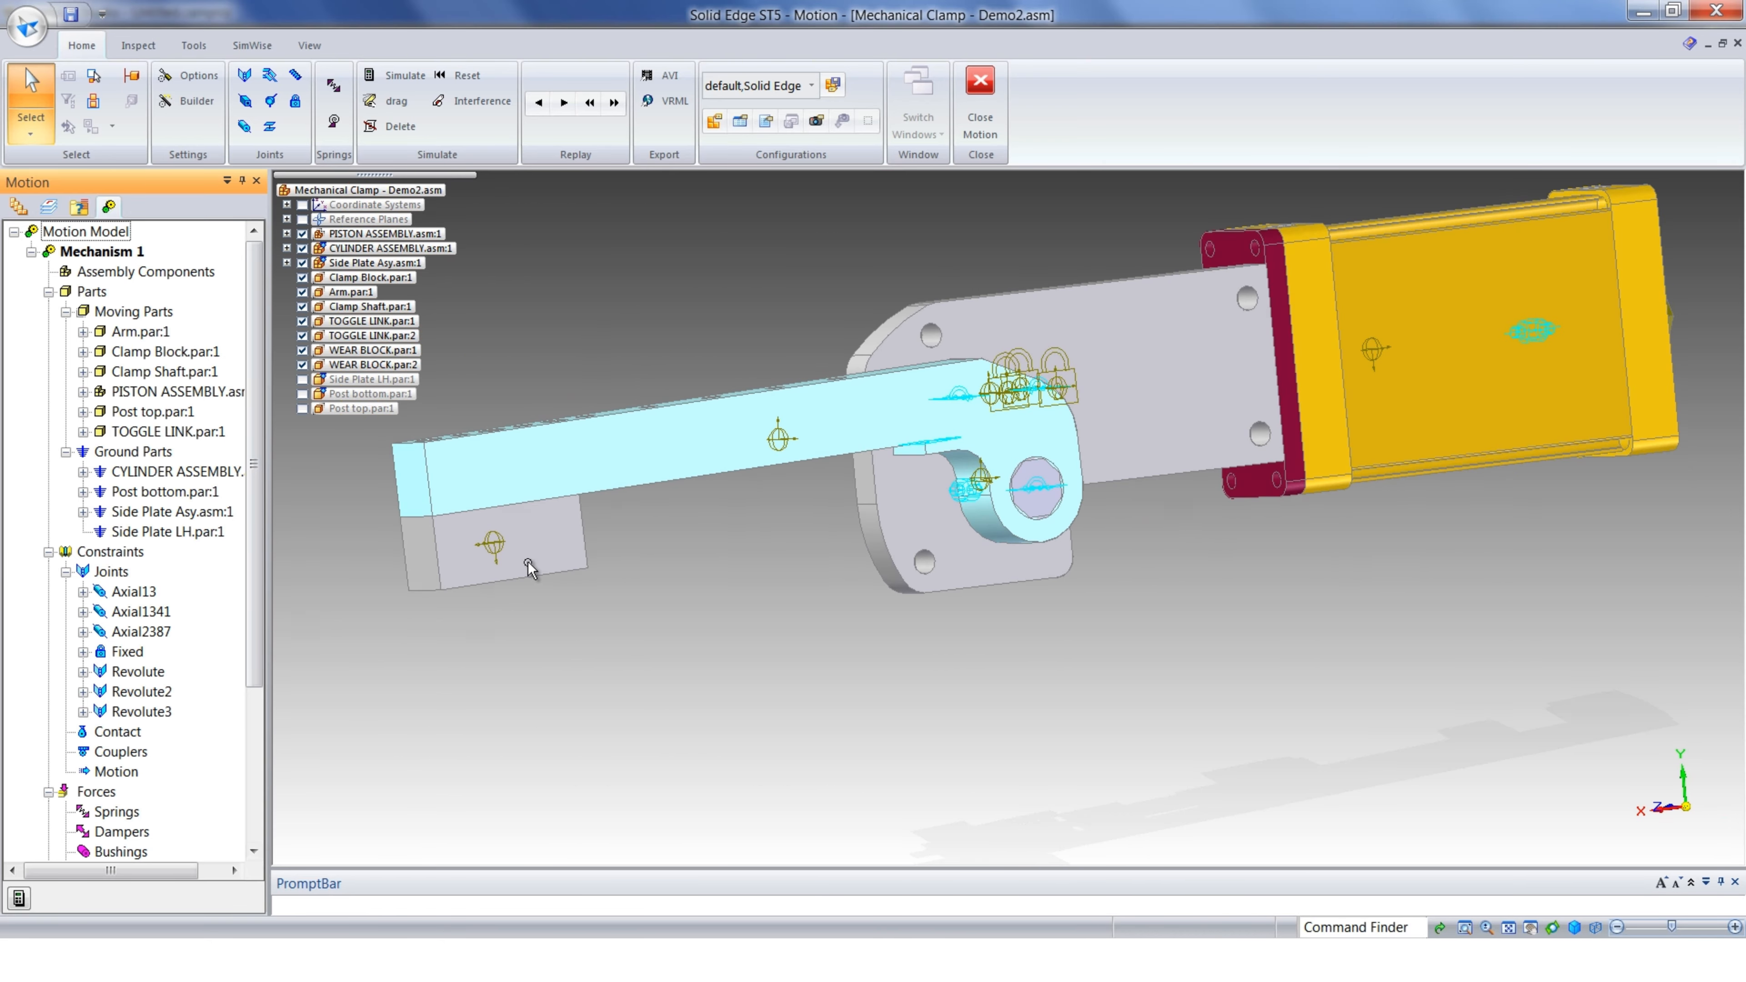
middle_click_drag(694, 643, 1046, 523)
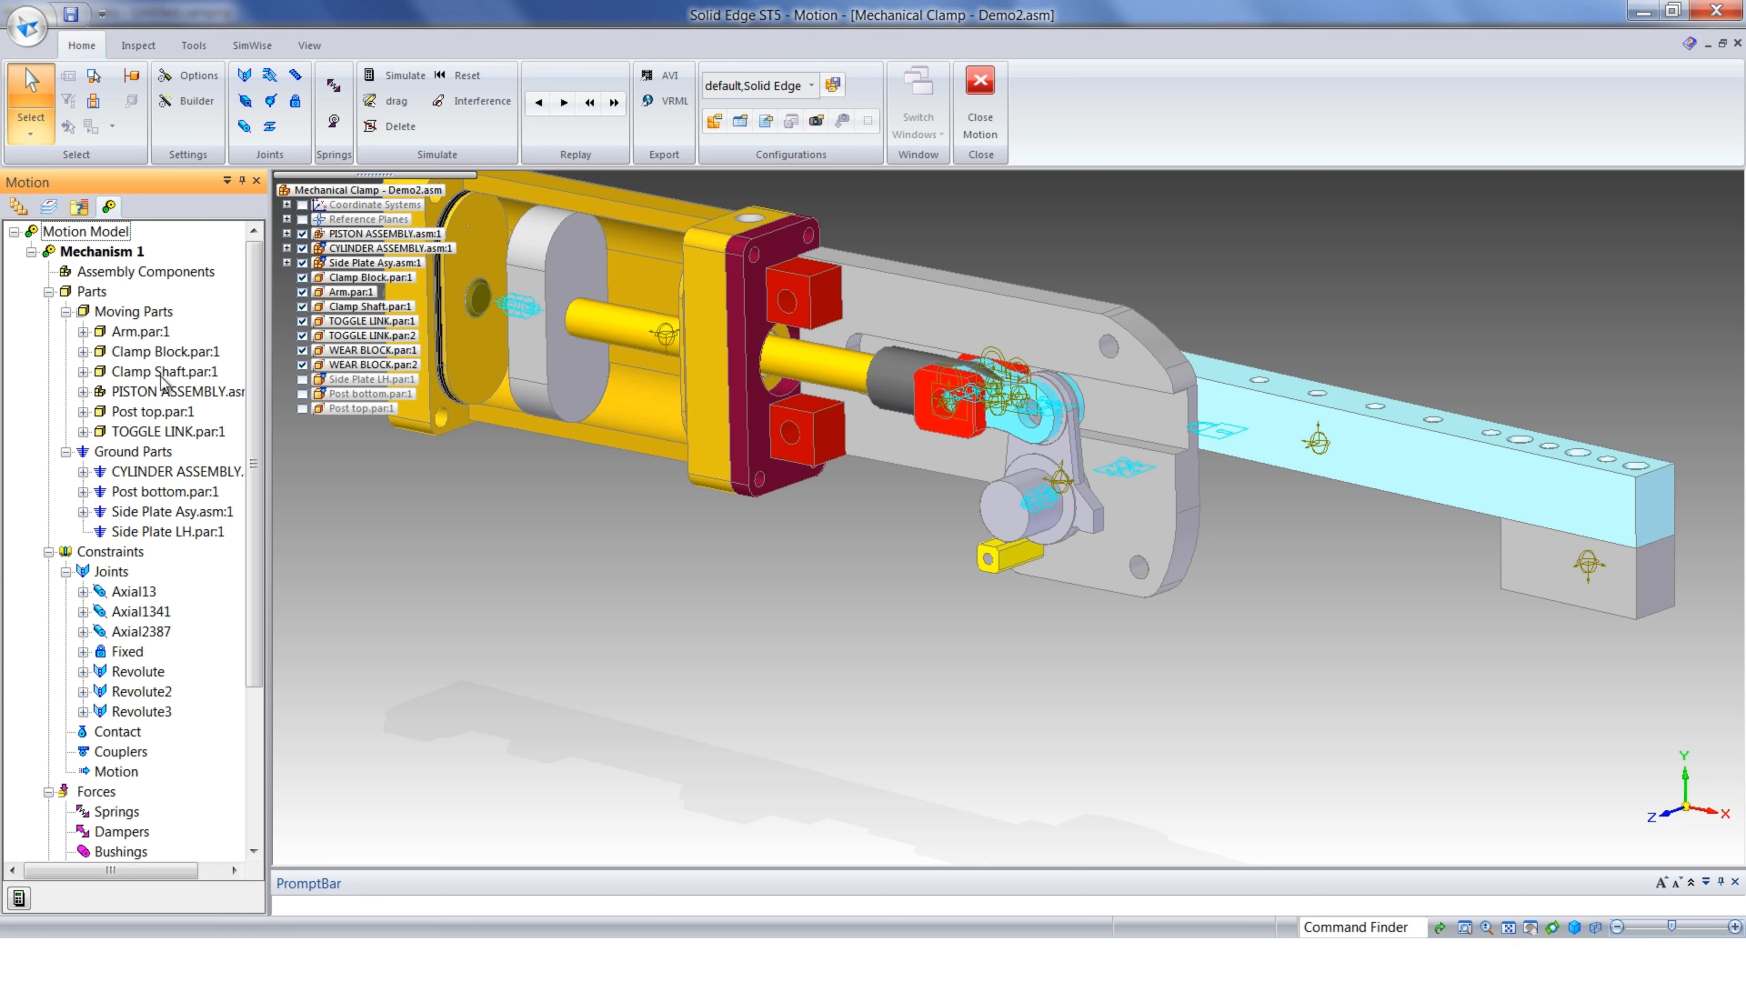
right_click(146, 333)
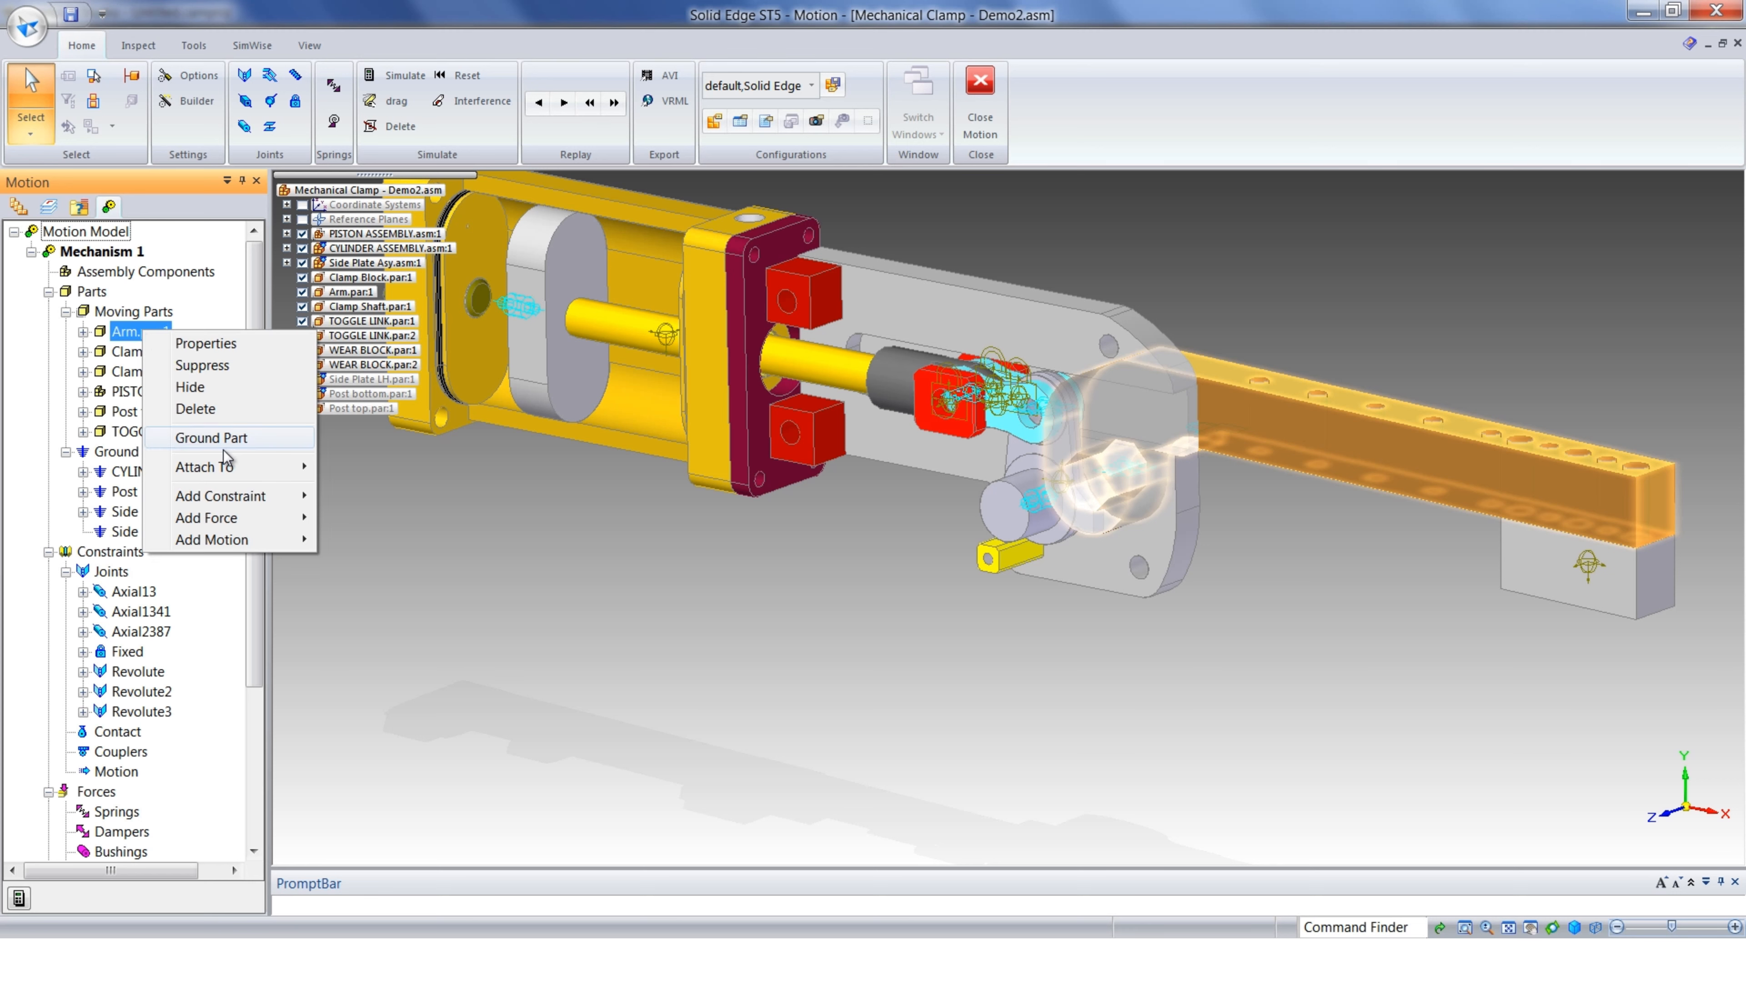
mouse_move(225, 468)
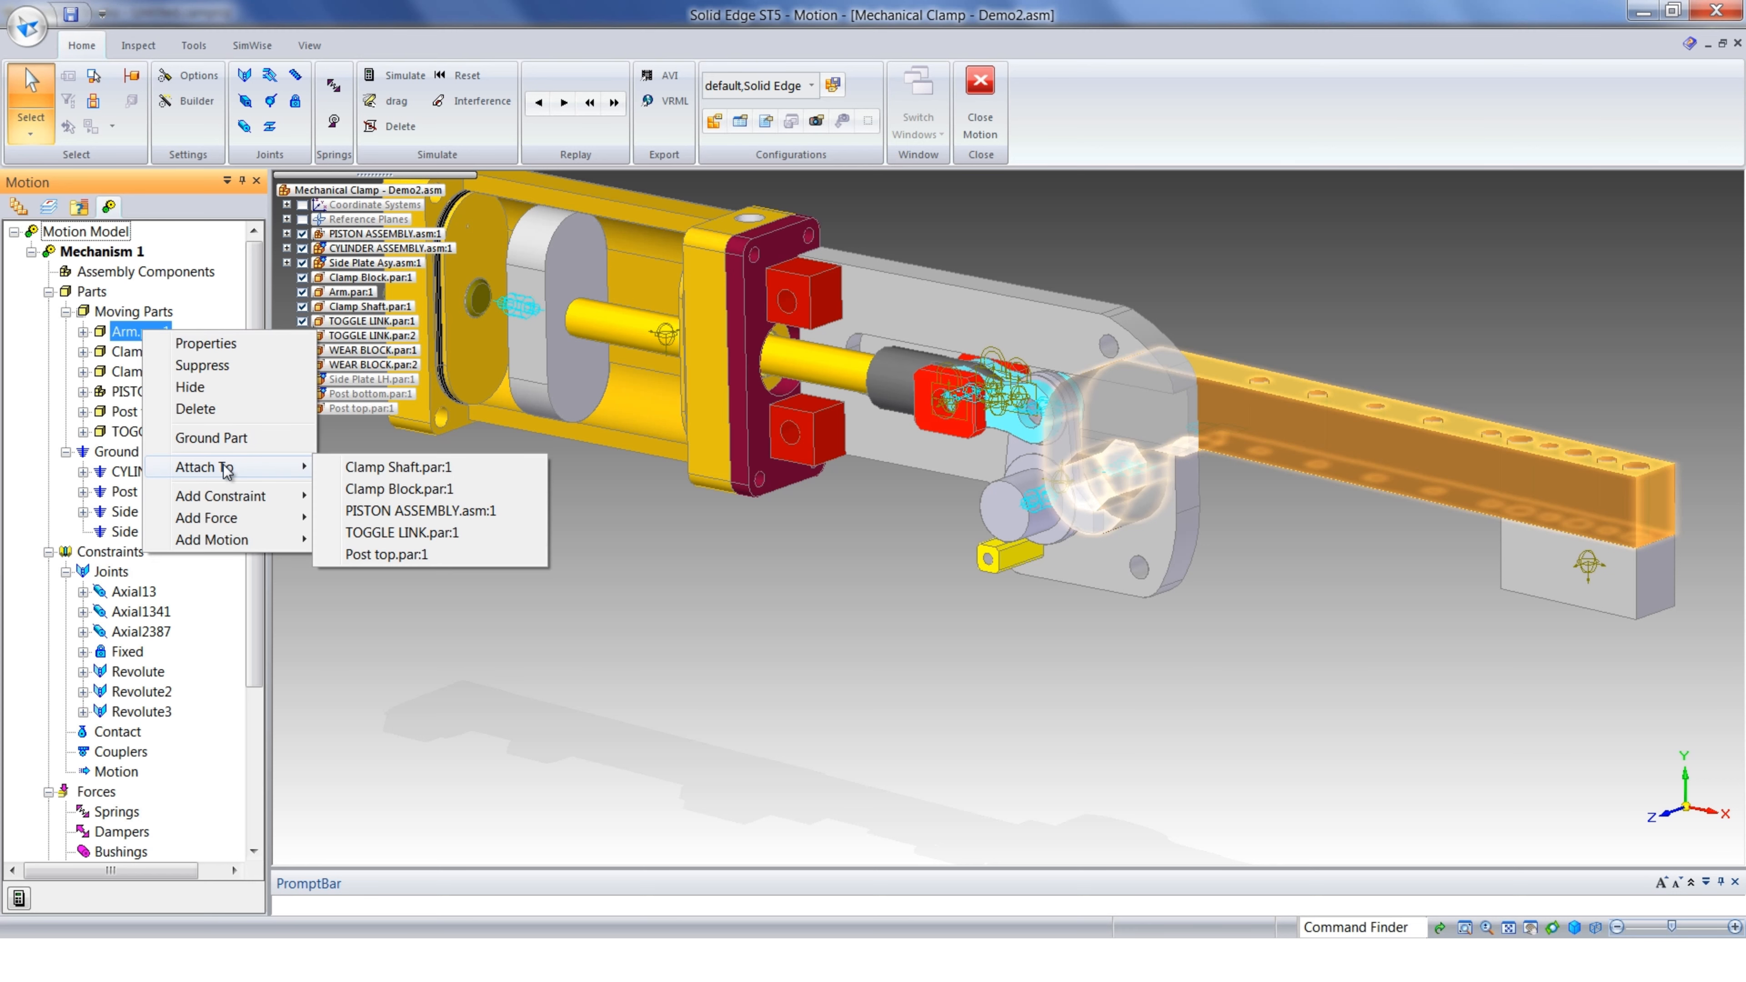
left_click(378, 469)
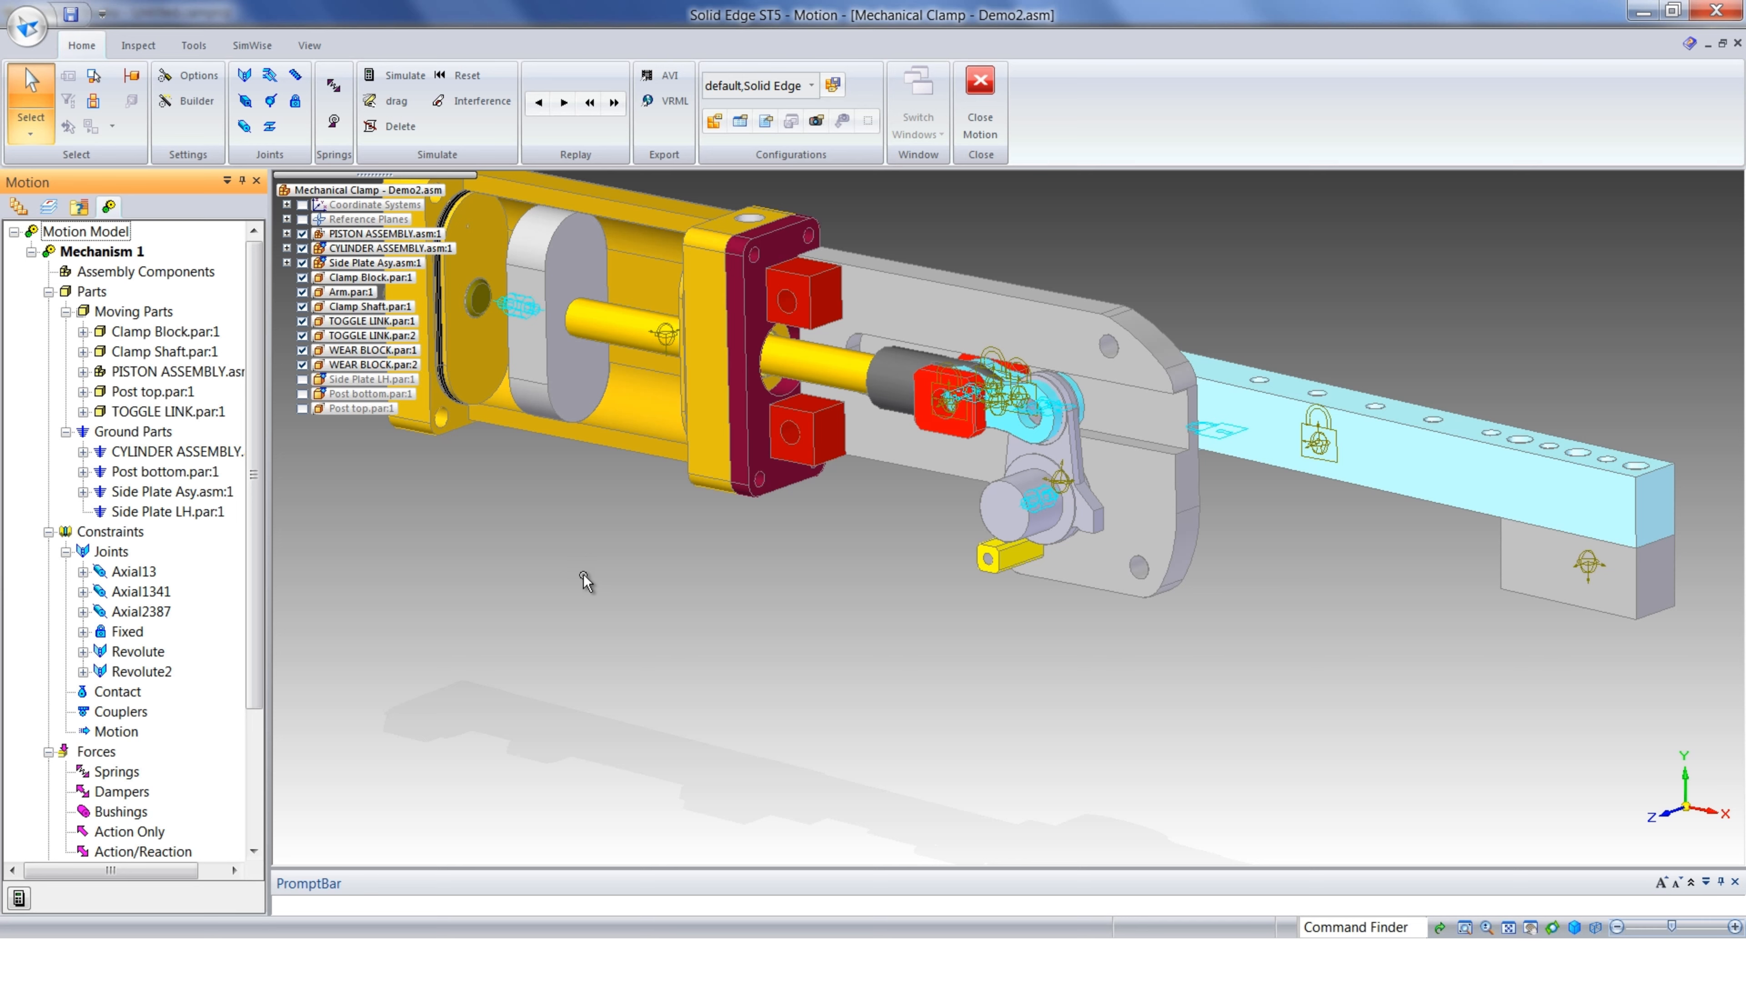
Run the simulation of the clamp mechanism with the attached parts
scroll(589, 585, "down", 2)
middle_click_drag(632, 571, 711, 515, "shift")
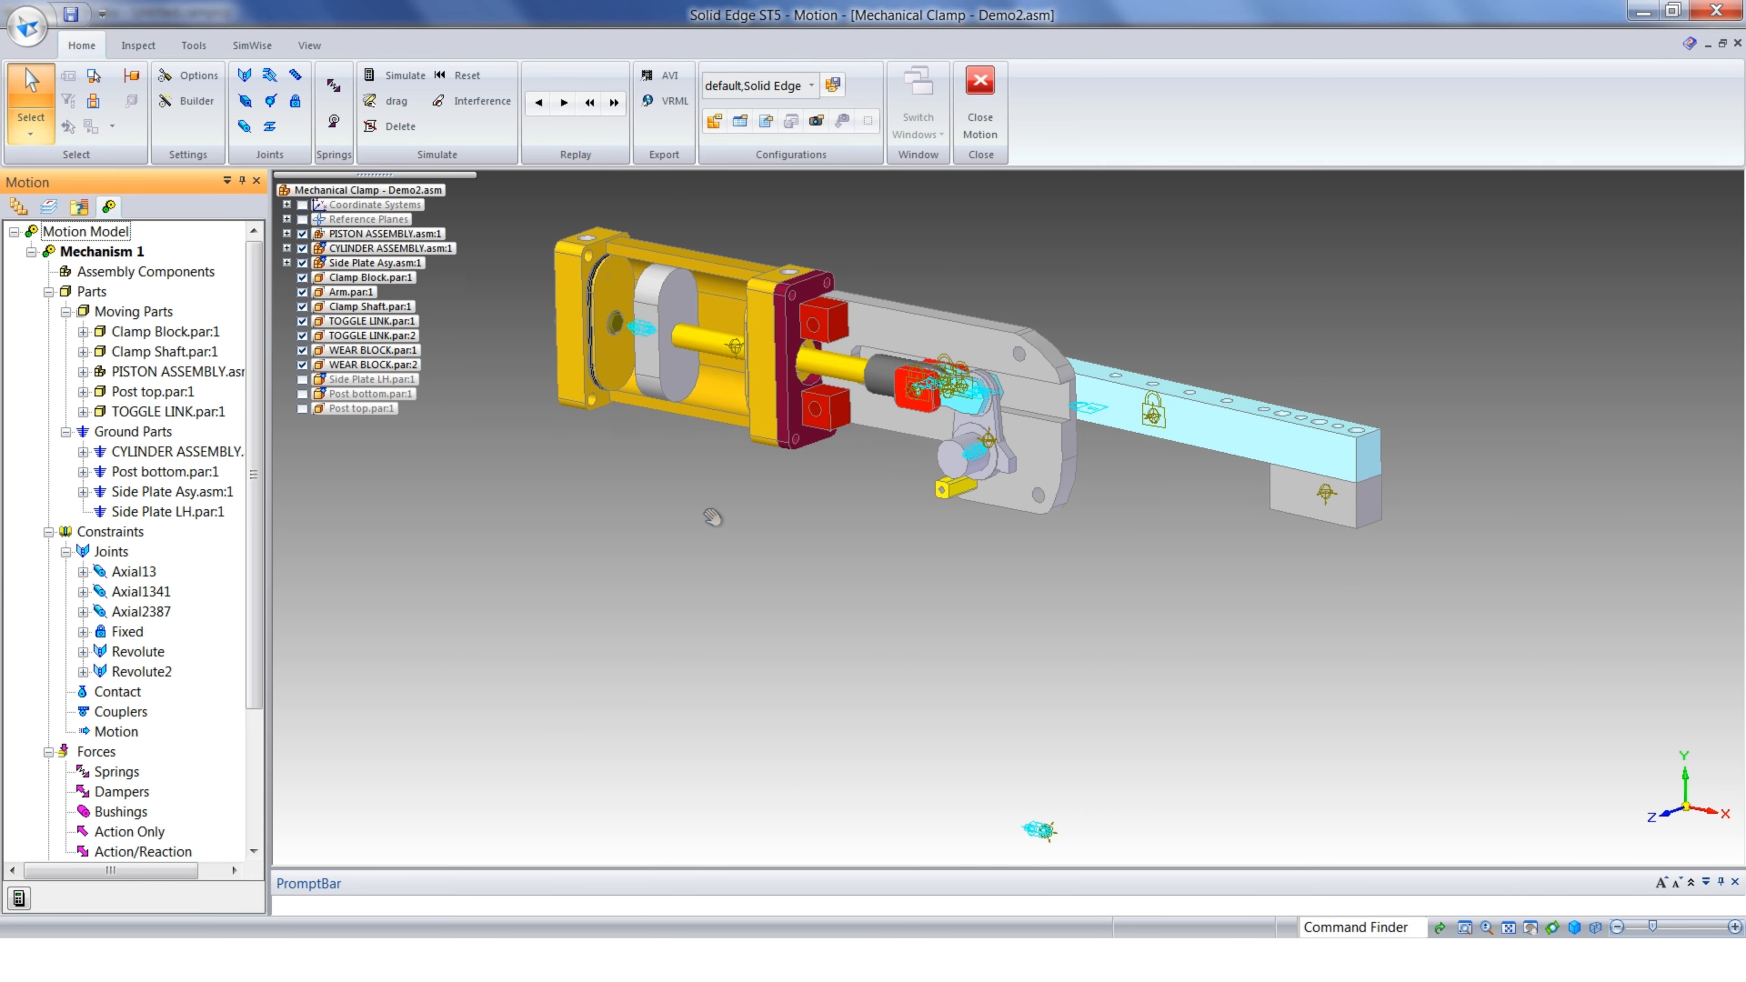
left_click(19, 897)
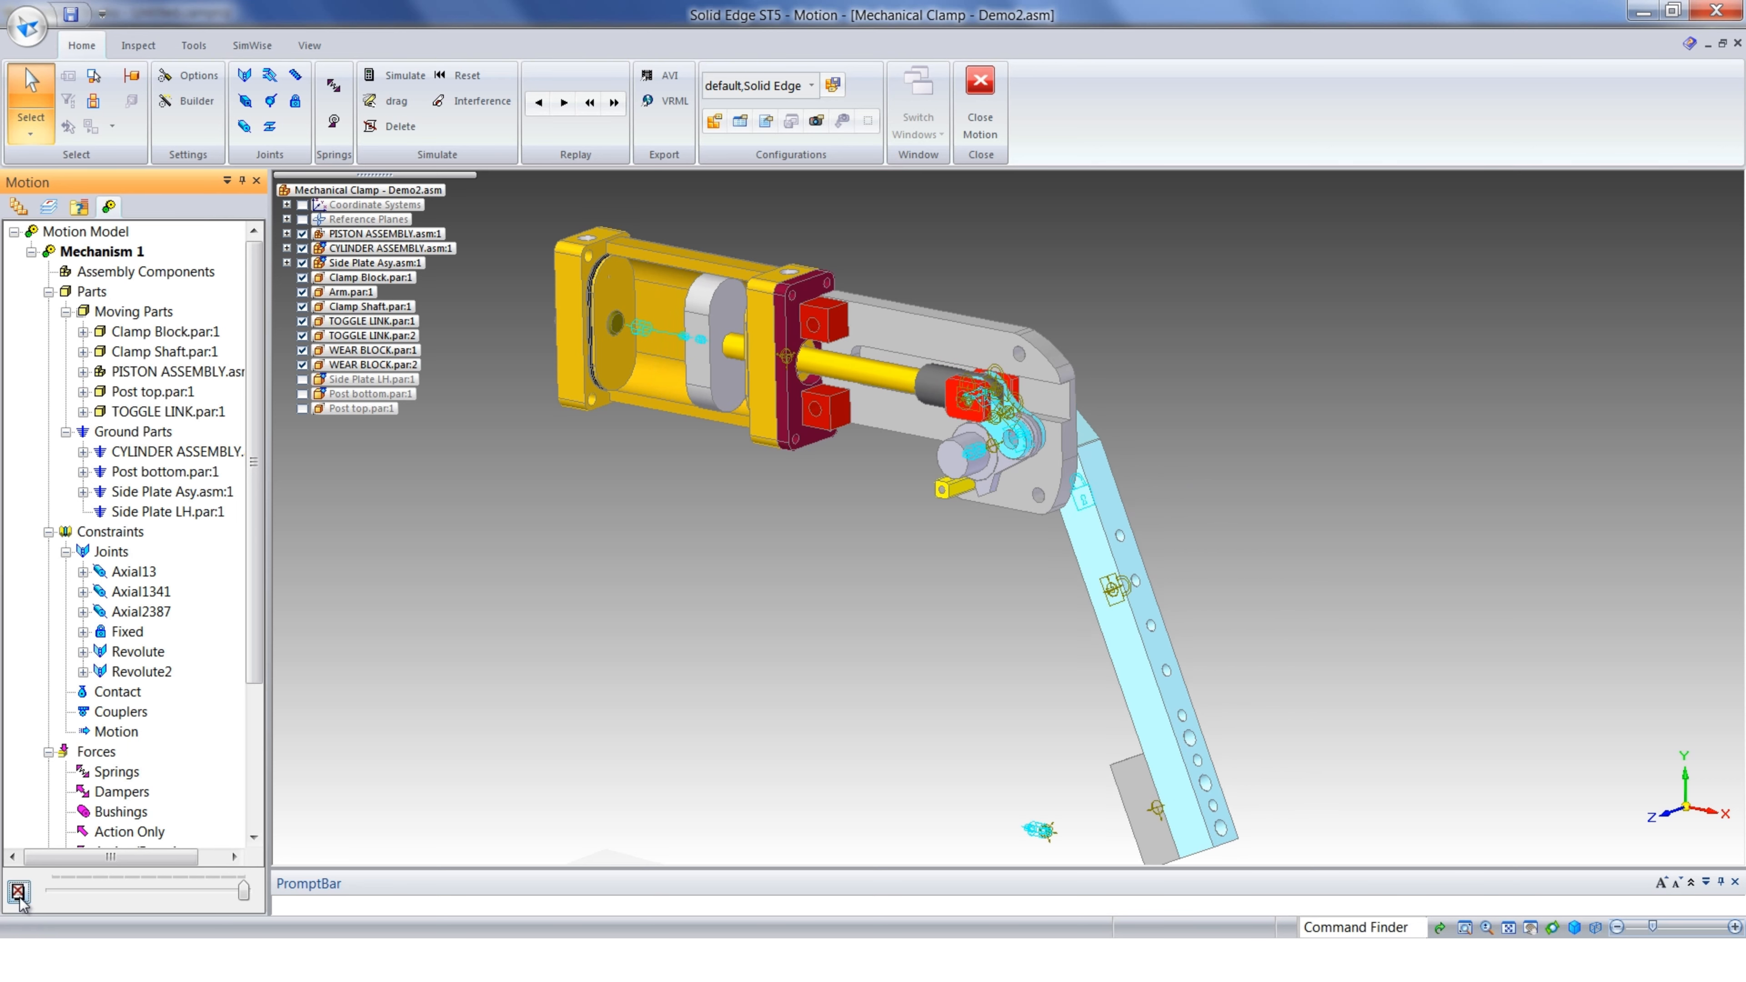
Delete the existing motion results of the clamp mechanism
left_click(19, 893)
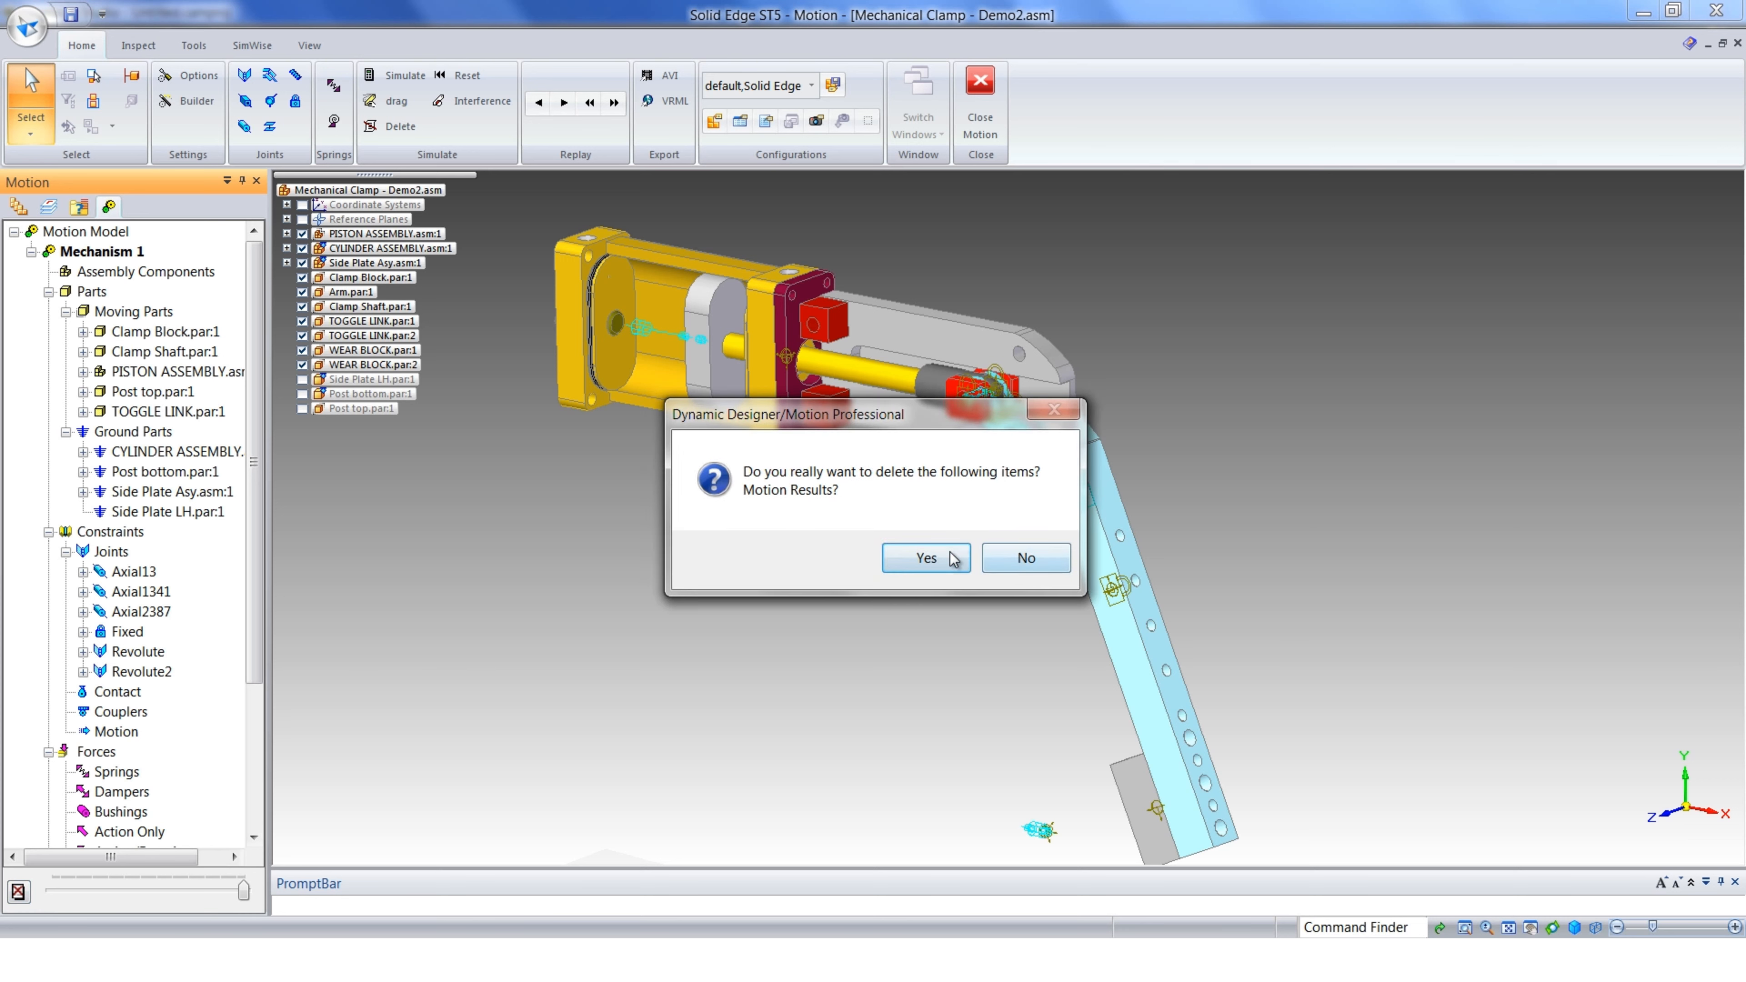
left_click(953, 558)
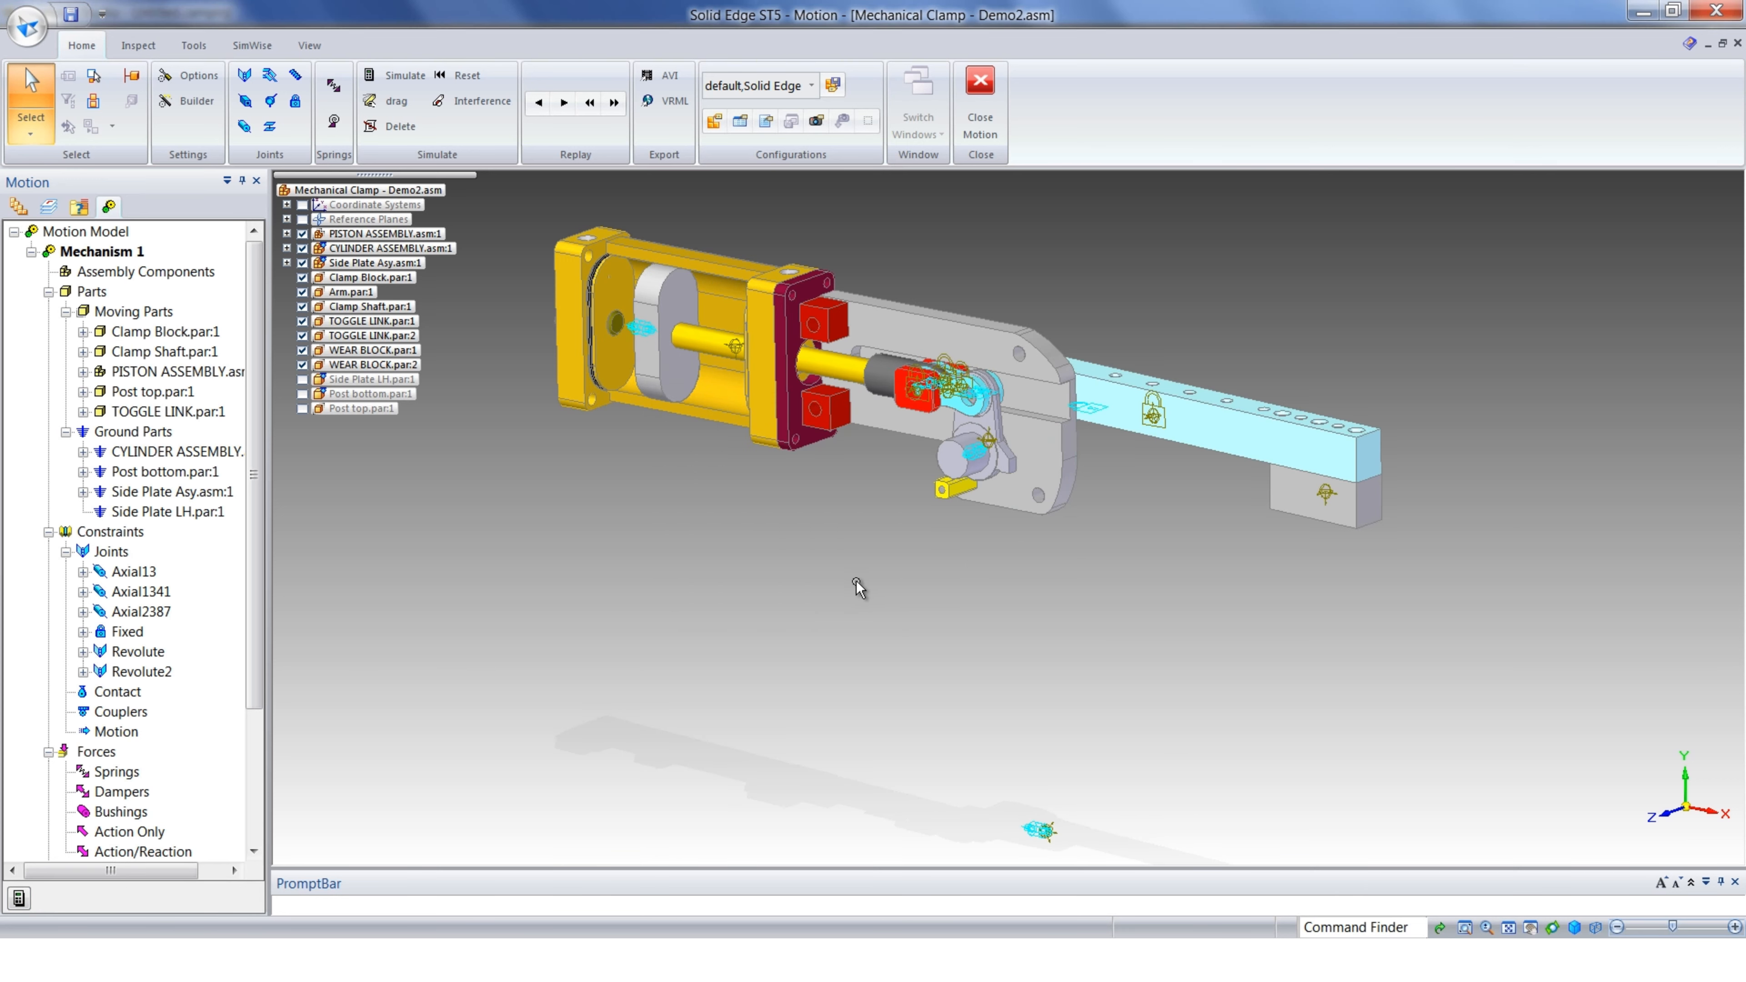
Open the properties of joint Axial13 and set its Translate Z motion type to Displacement
middle_click_drag(818, 573, 878, 720)
scroll(790, 565, "up", 3)
scroll(790, 565, "up", 2)
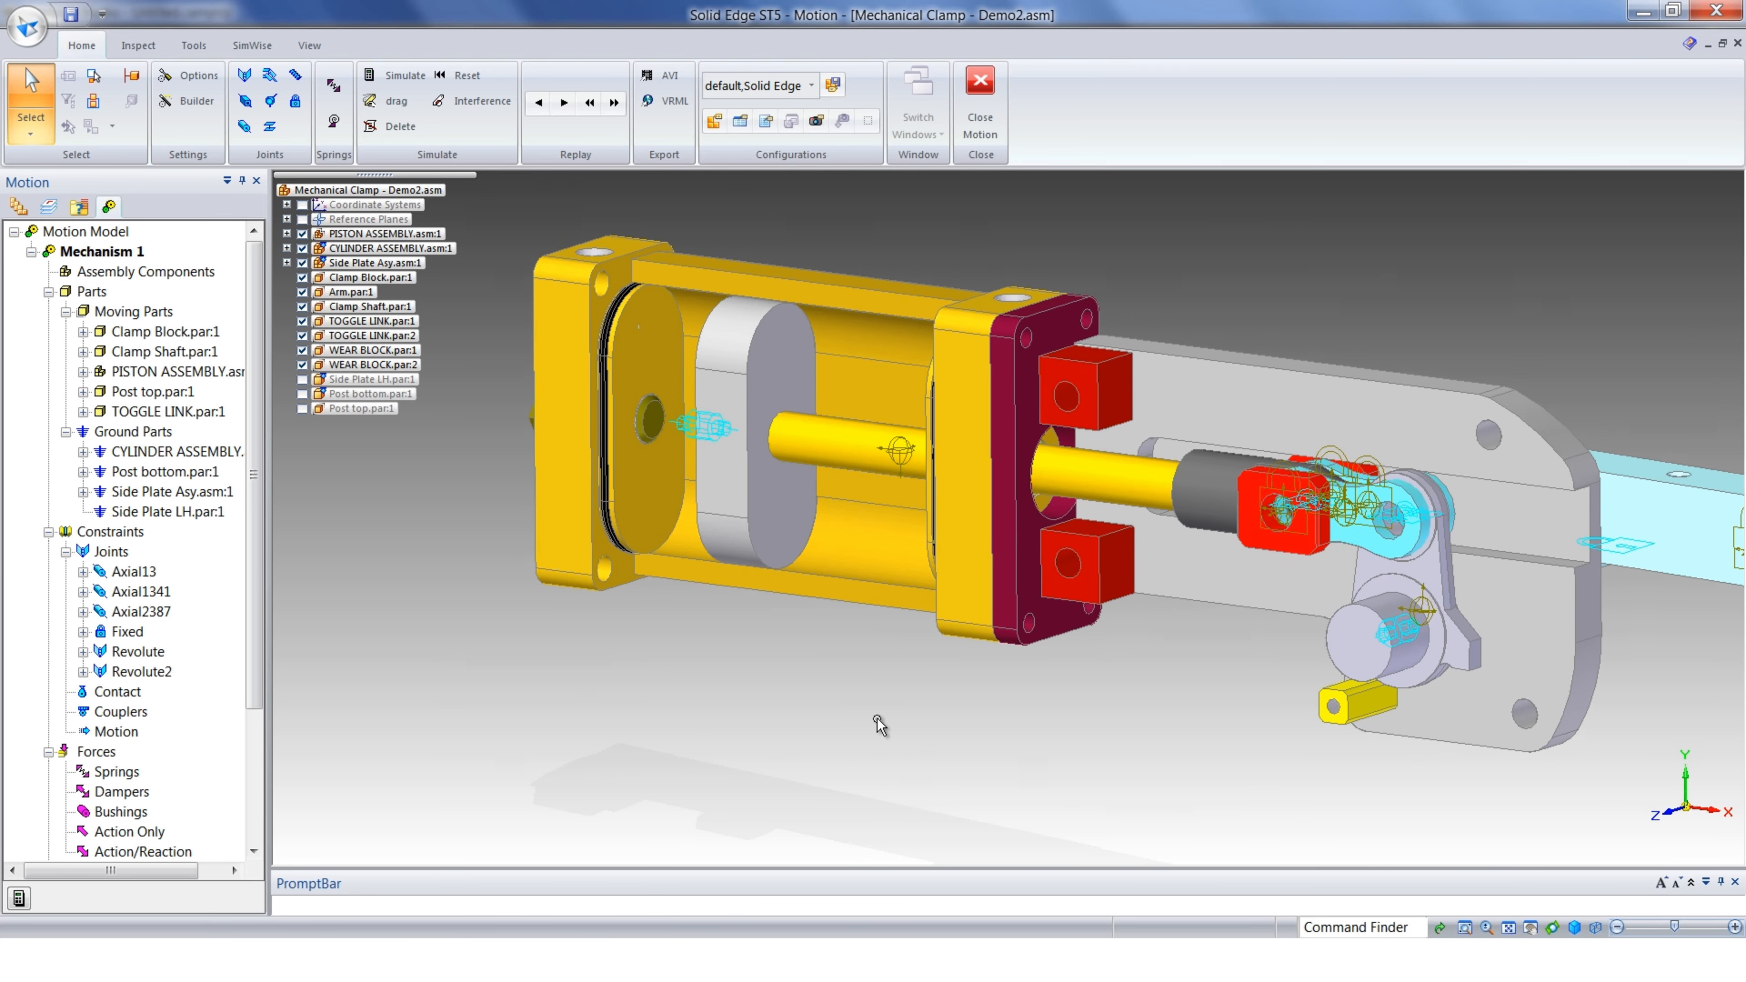
scroll(880, 724, "down", 1)
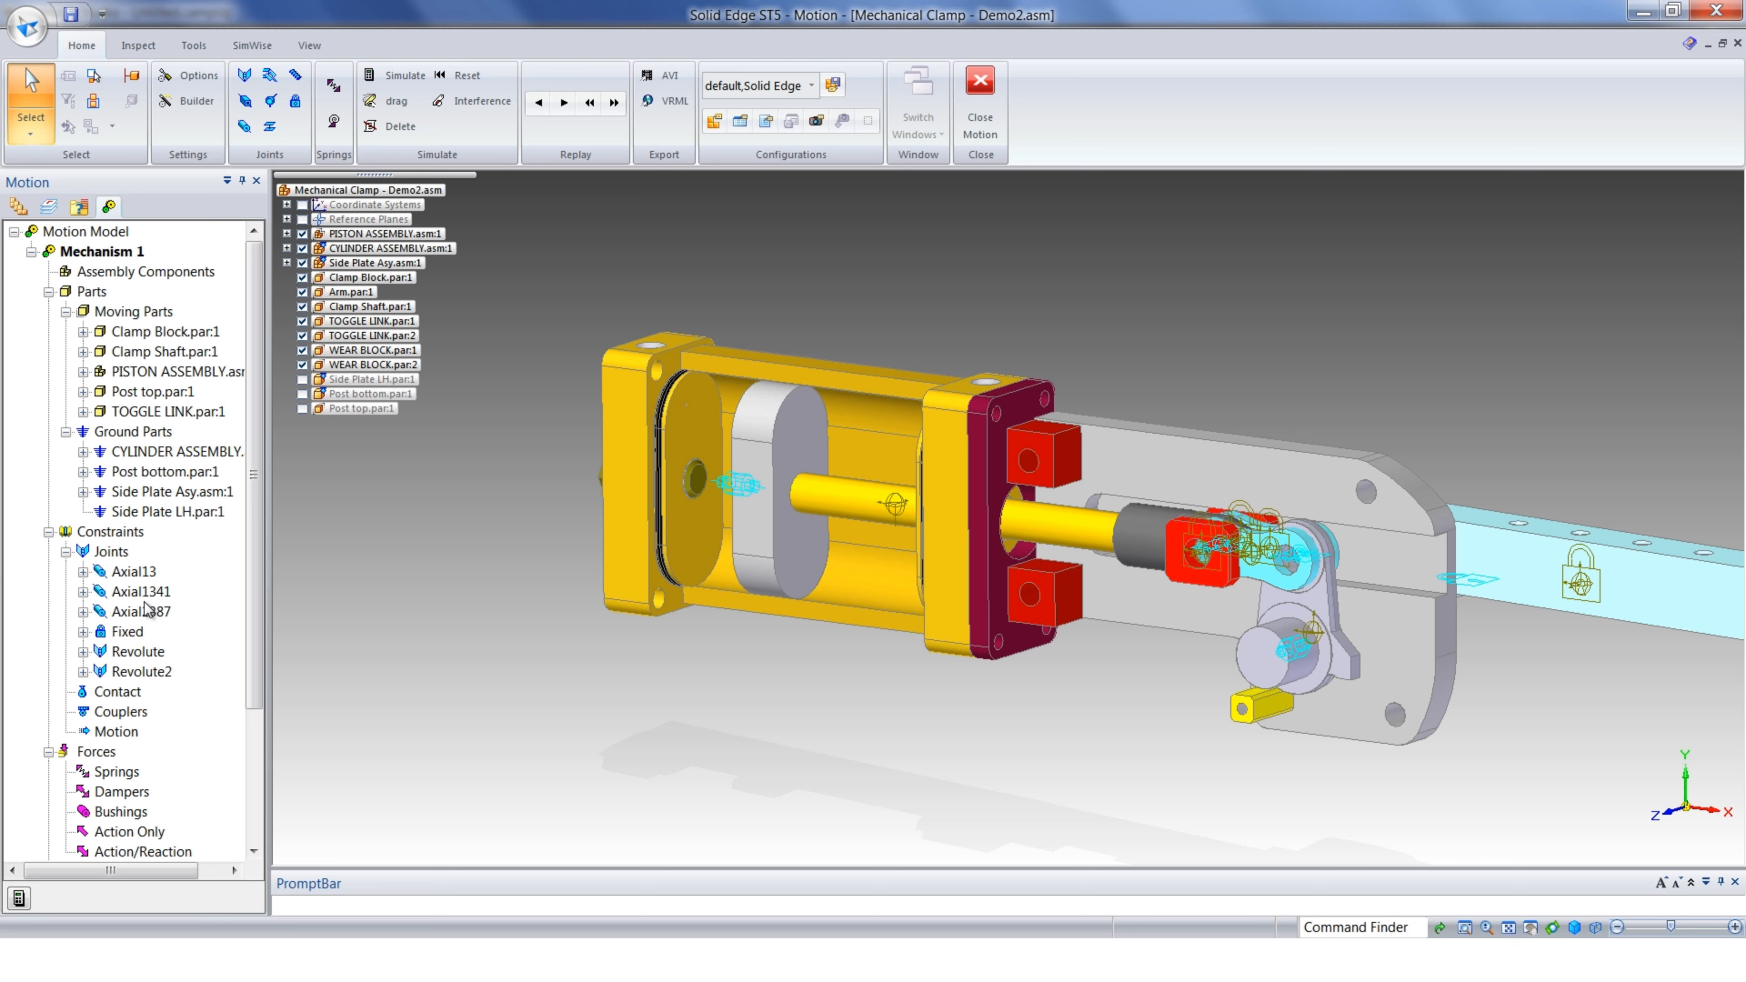
left_click(128, 733)
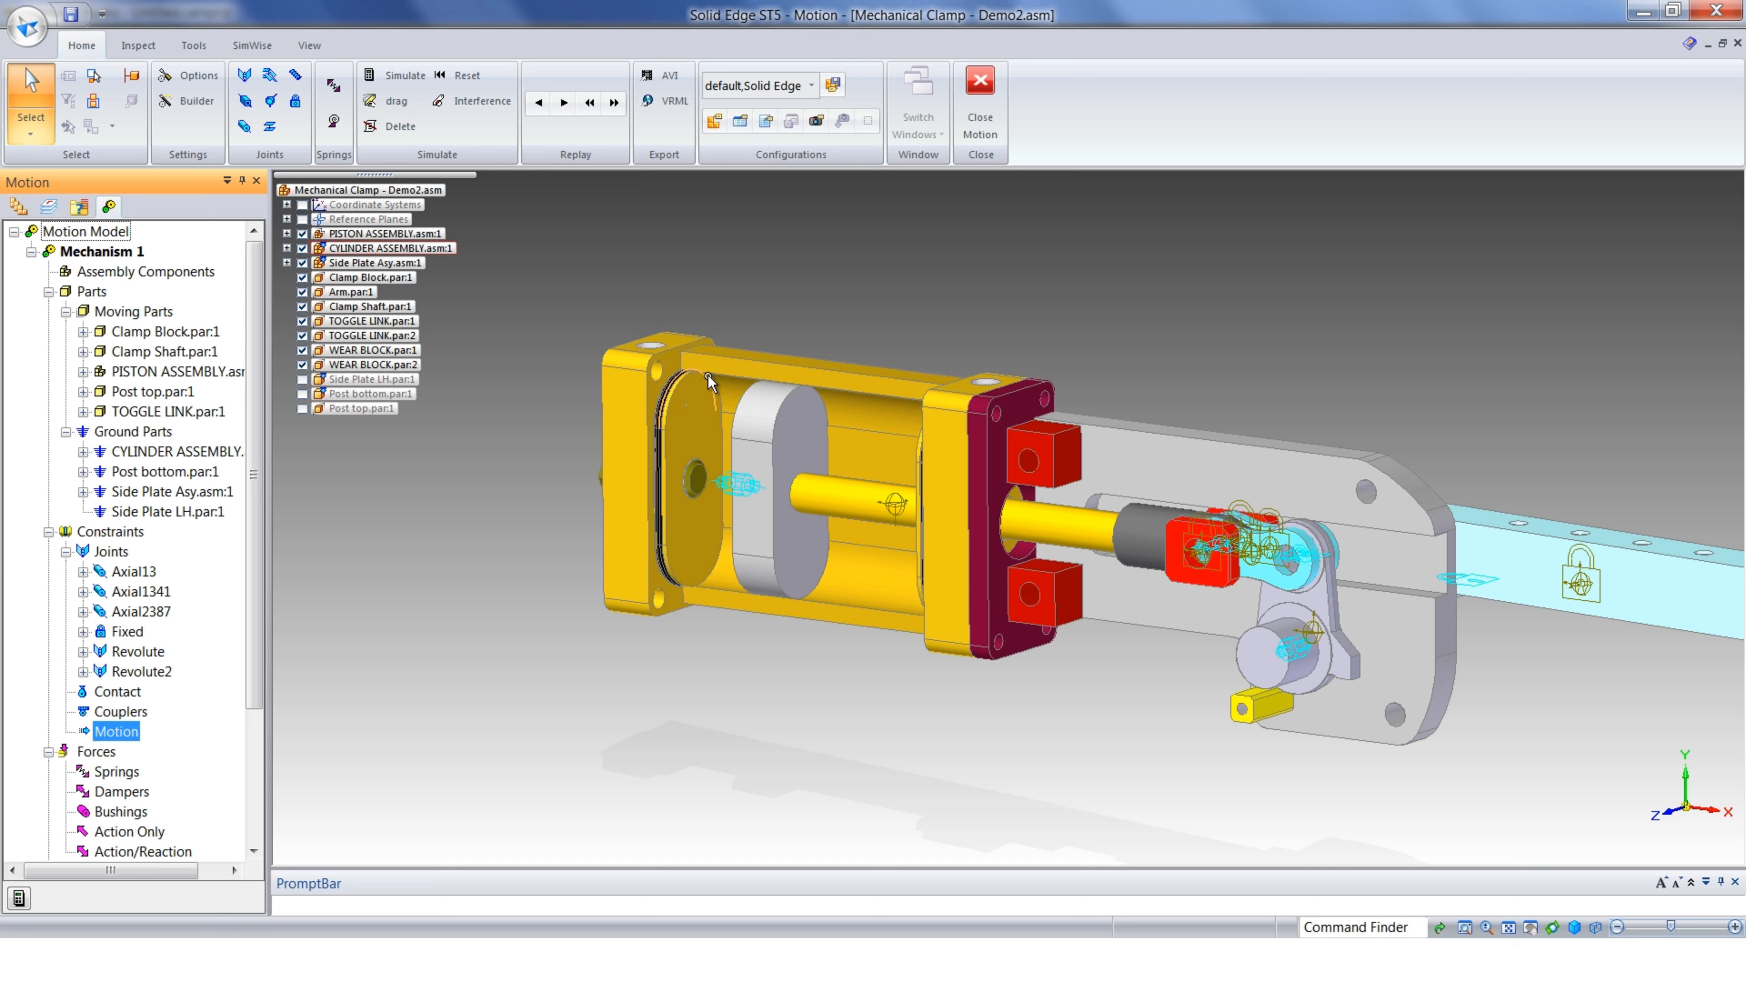
right_click(121, 580)
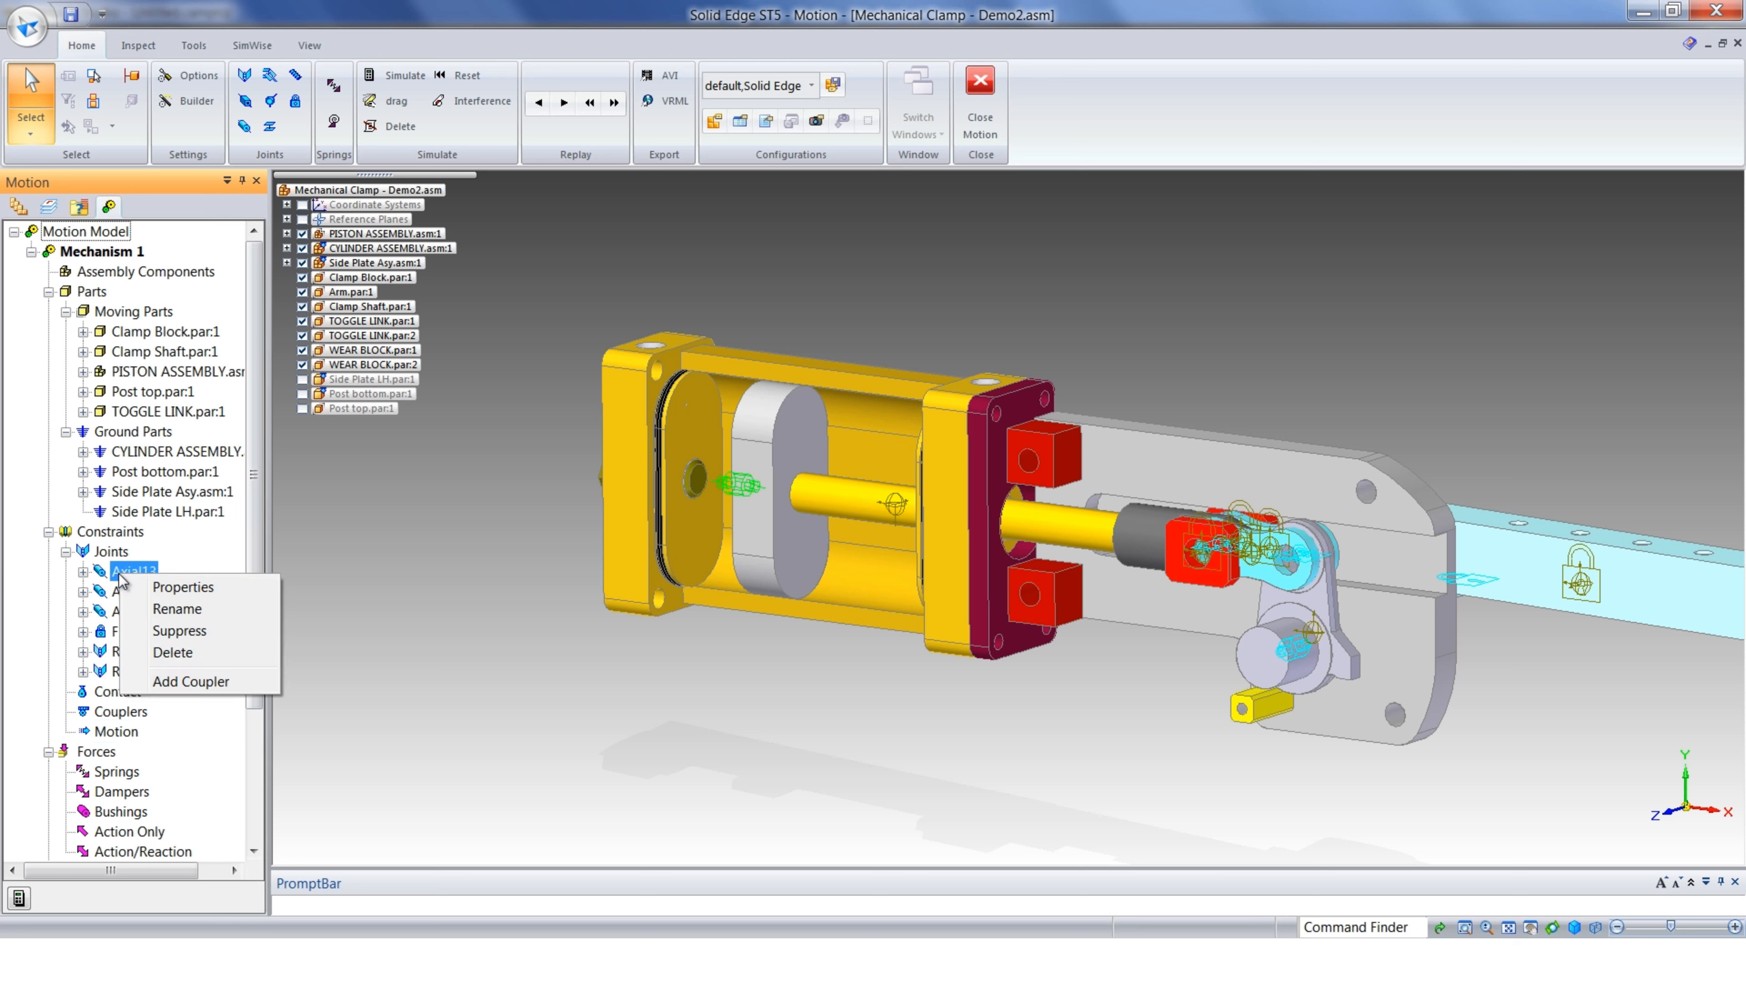
left_click(178, 587)
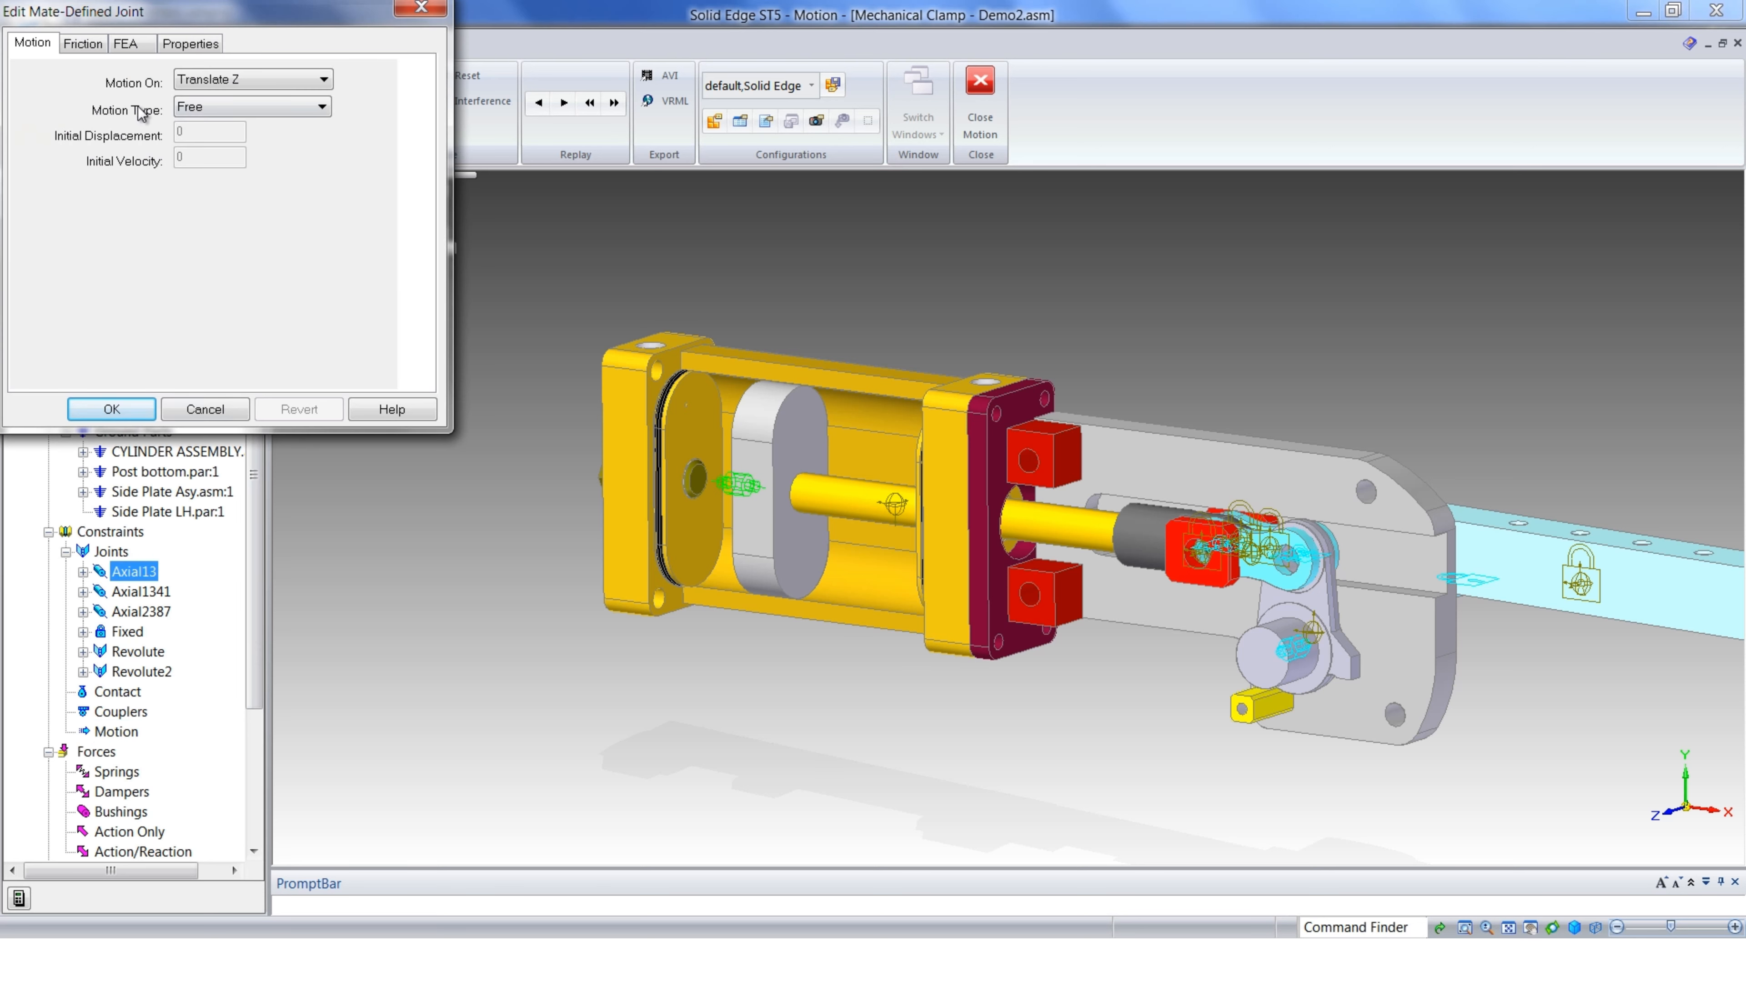
left_click(199, 109)
left_click(205, 141)
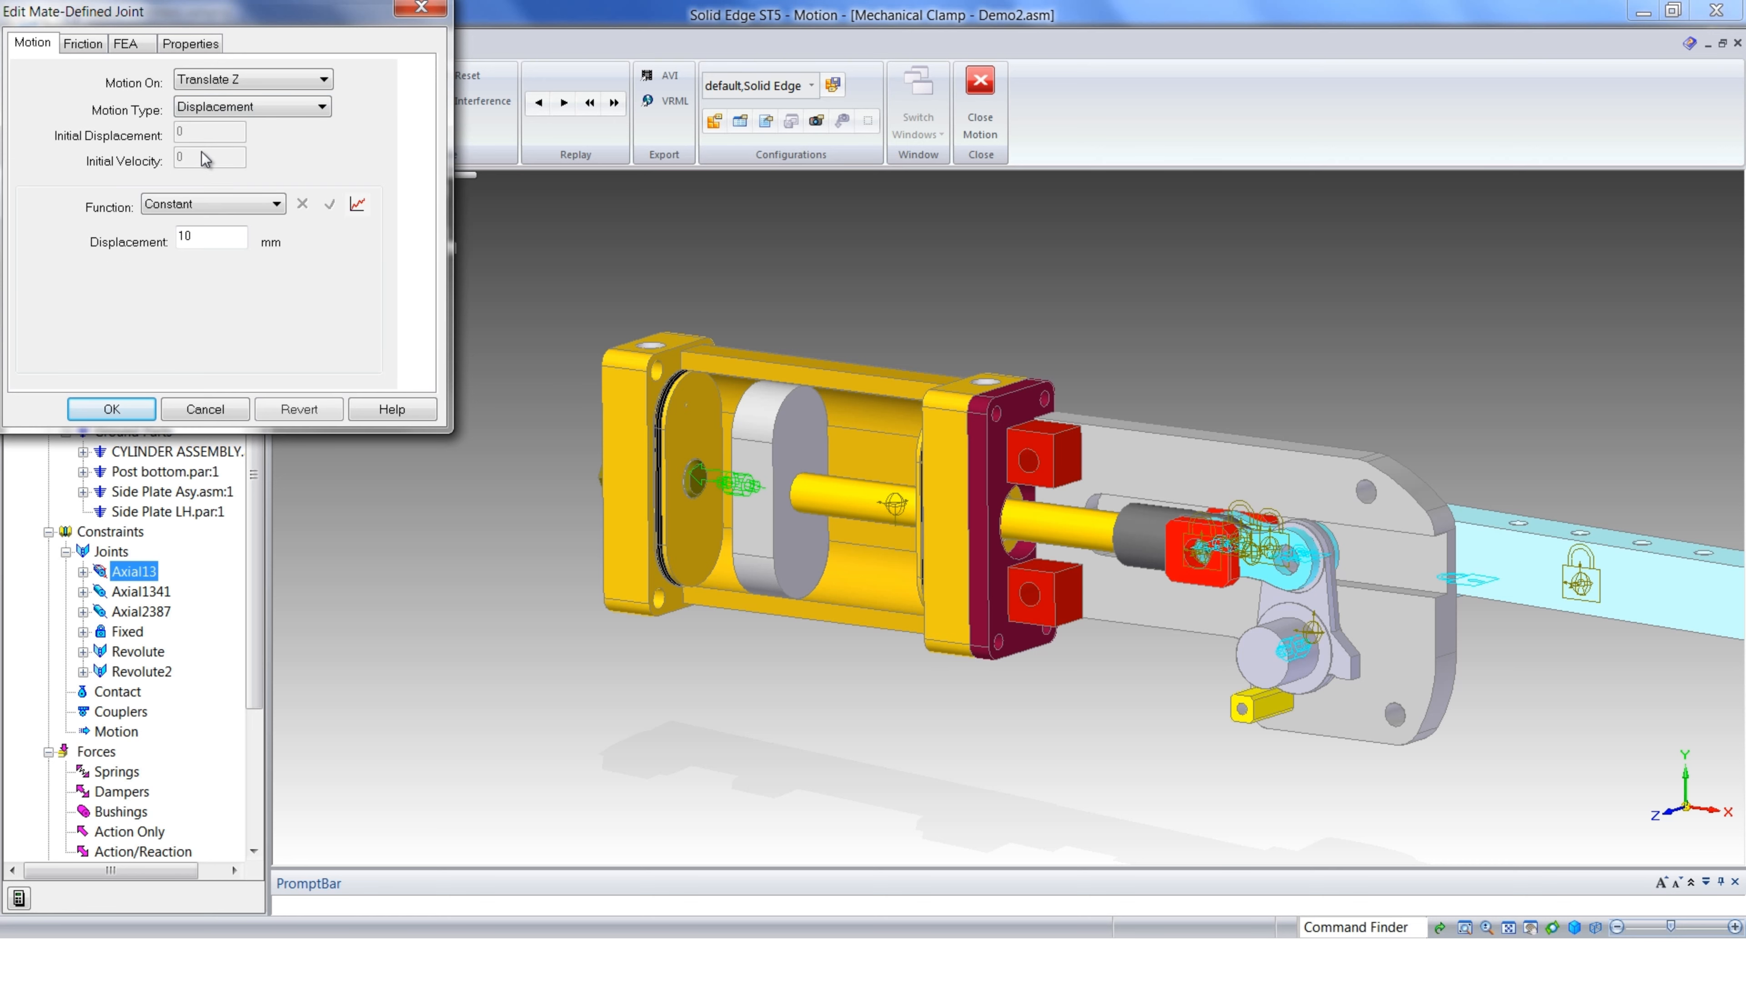
Define the joint's displacement as a Step function with a final value of -65 mm and apply it
left_click(235, 212)
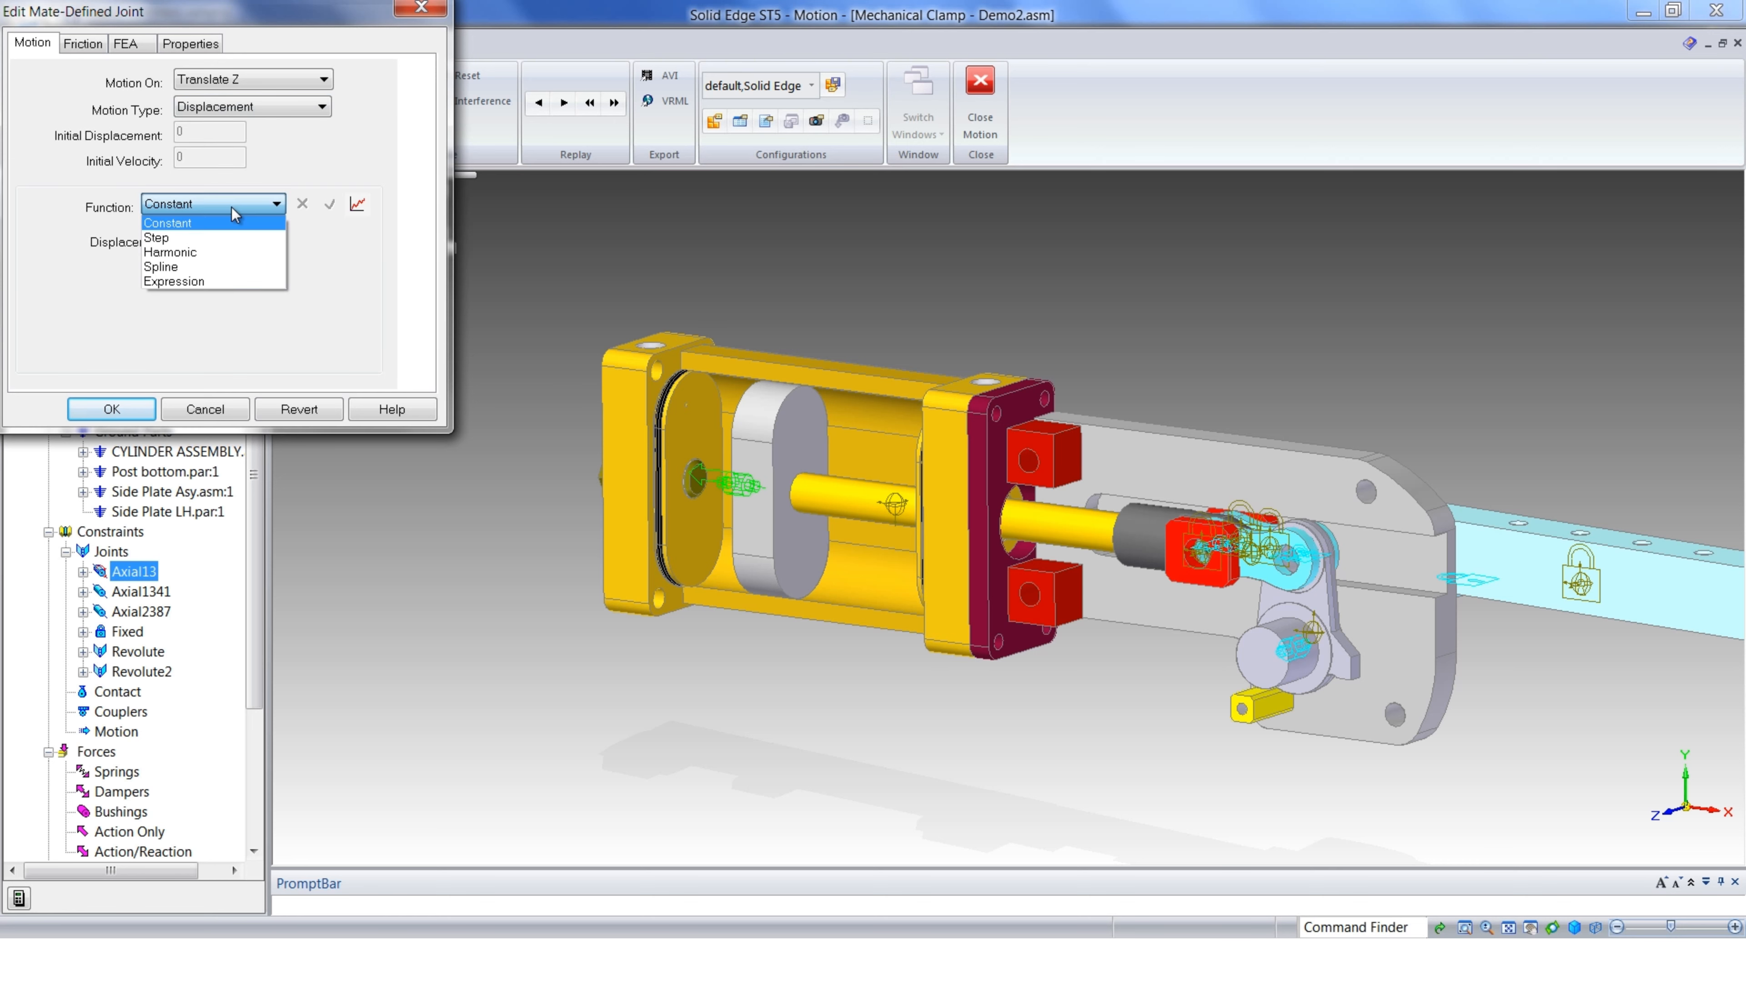
left_click(177, 239)
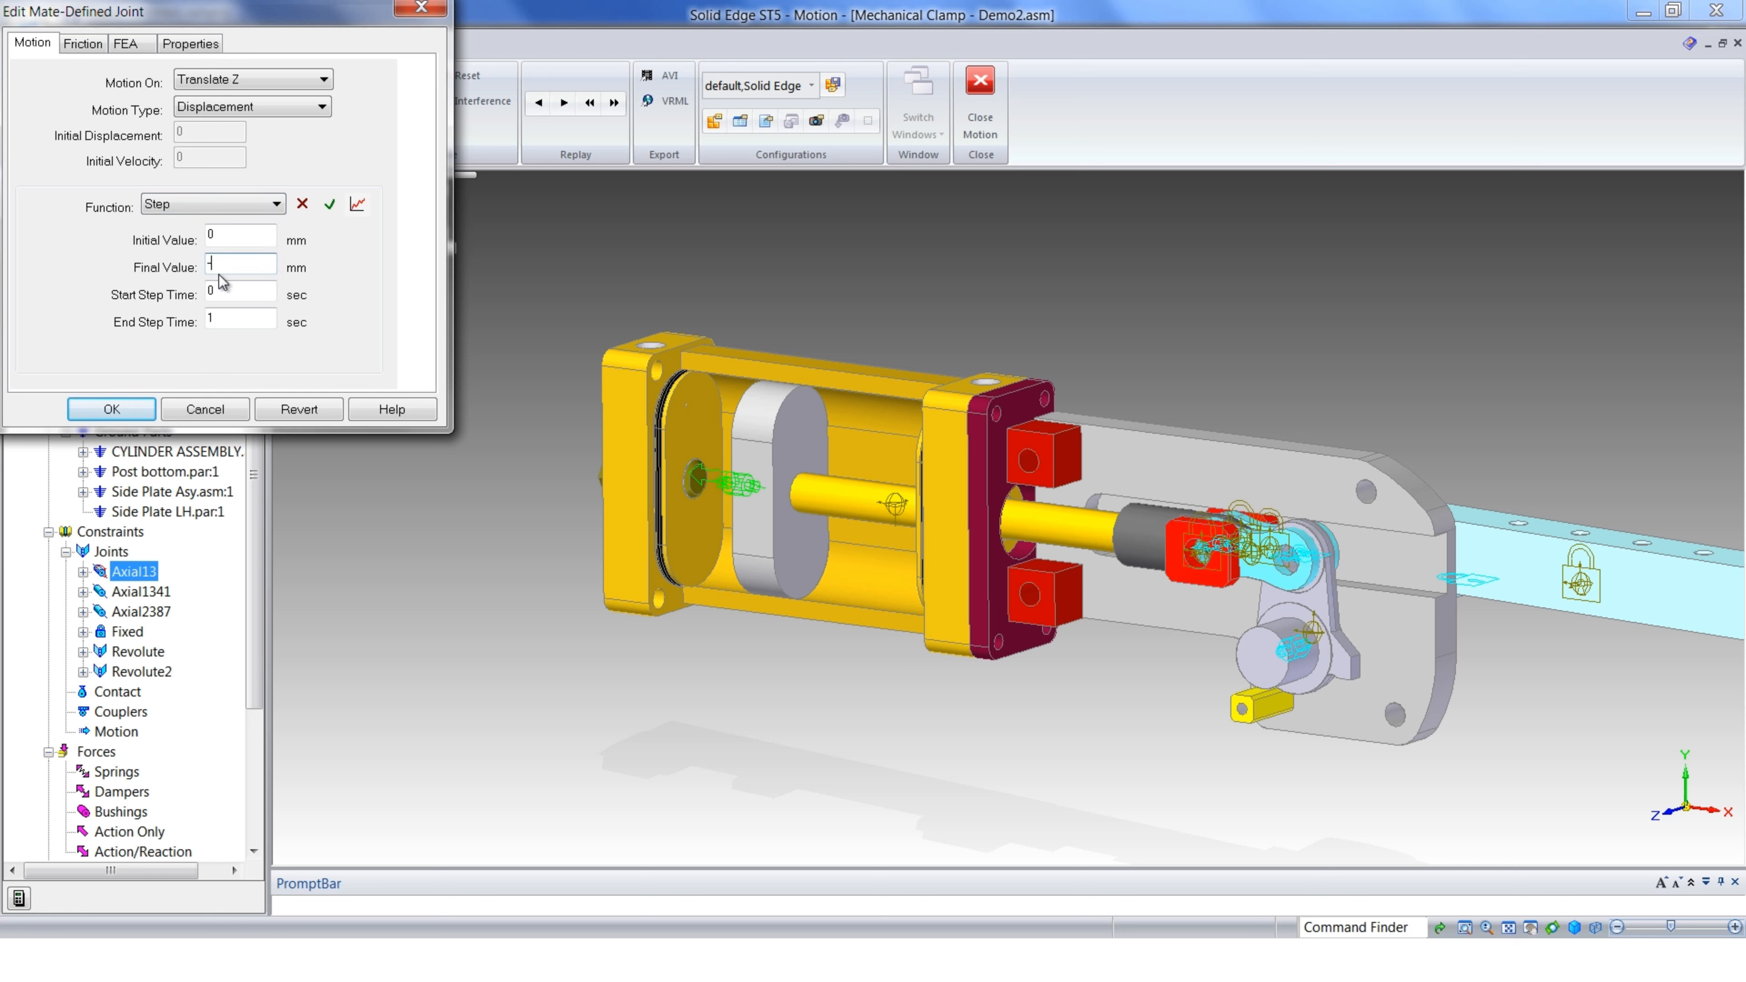
type("5")
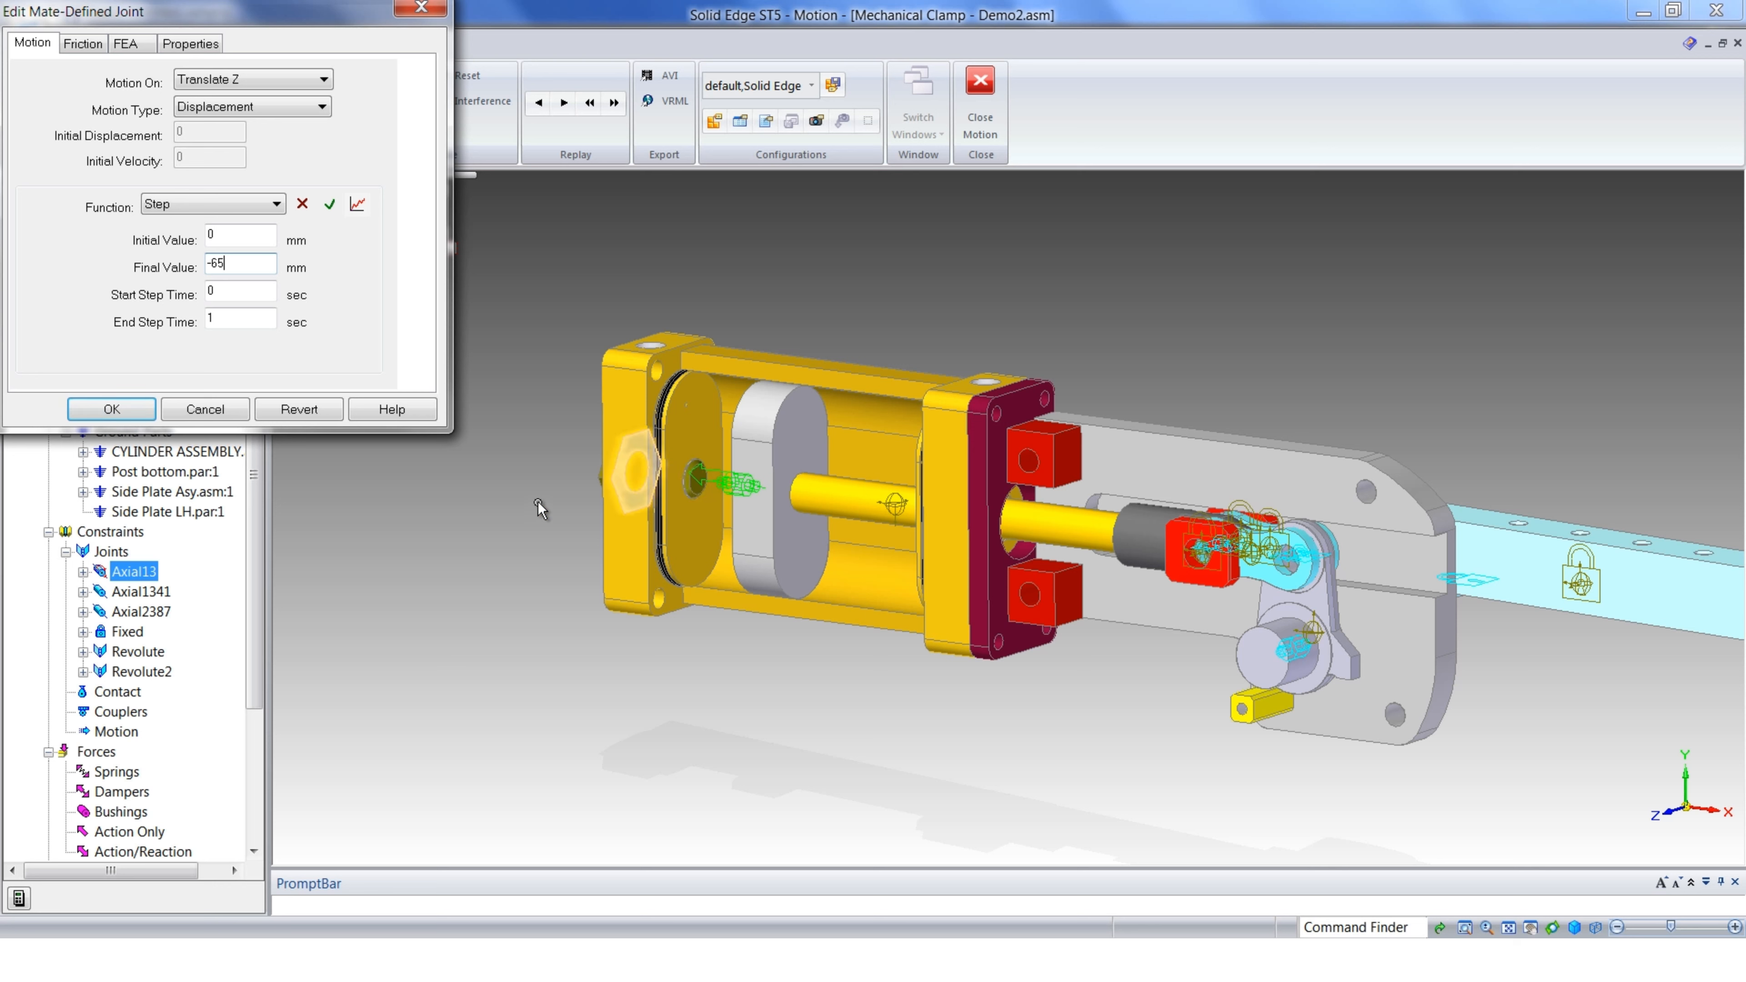
left_click(331, 204)
Graph the step function's linear motion against time, inspect the curve and close the graph
left_click(357, 204)
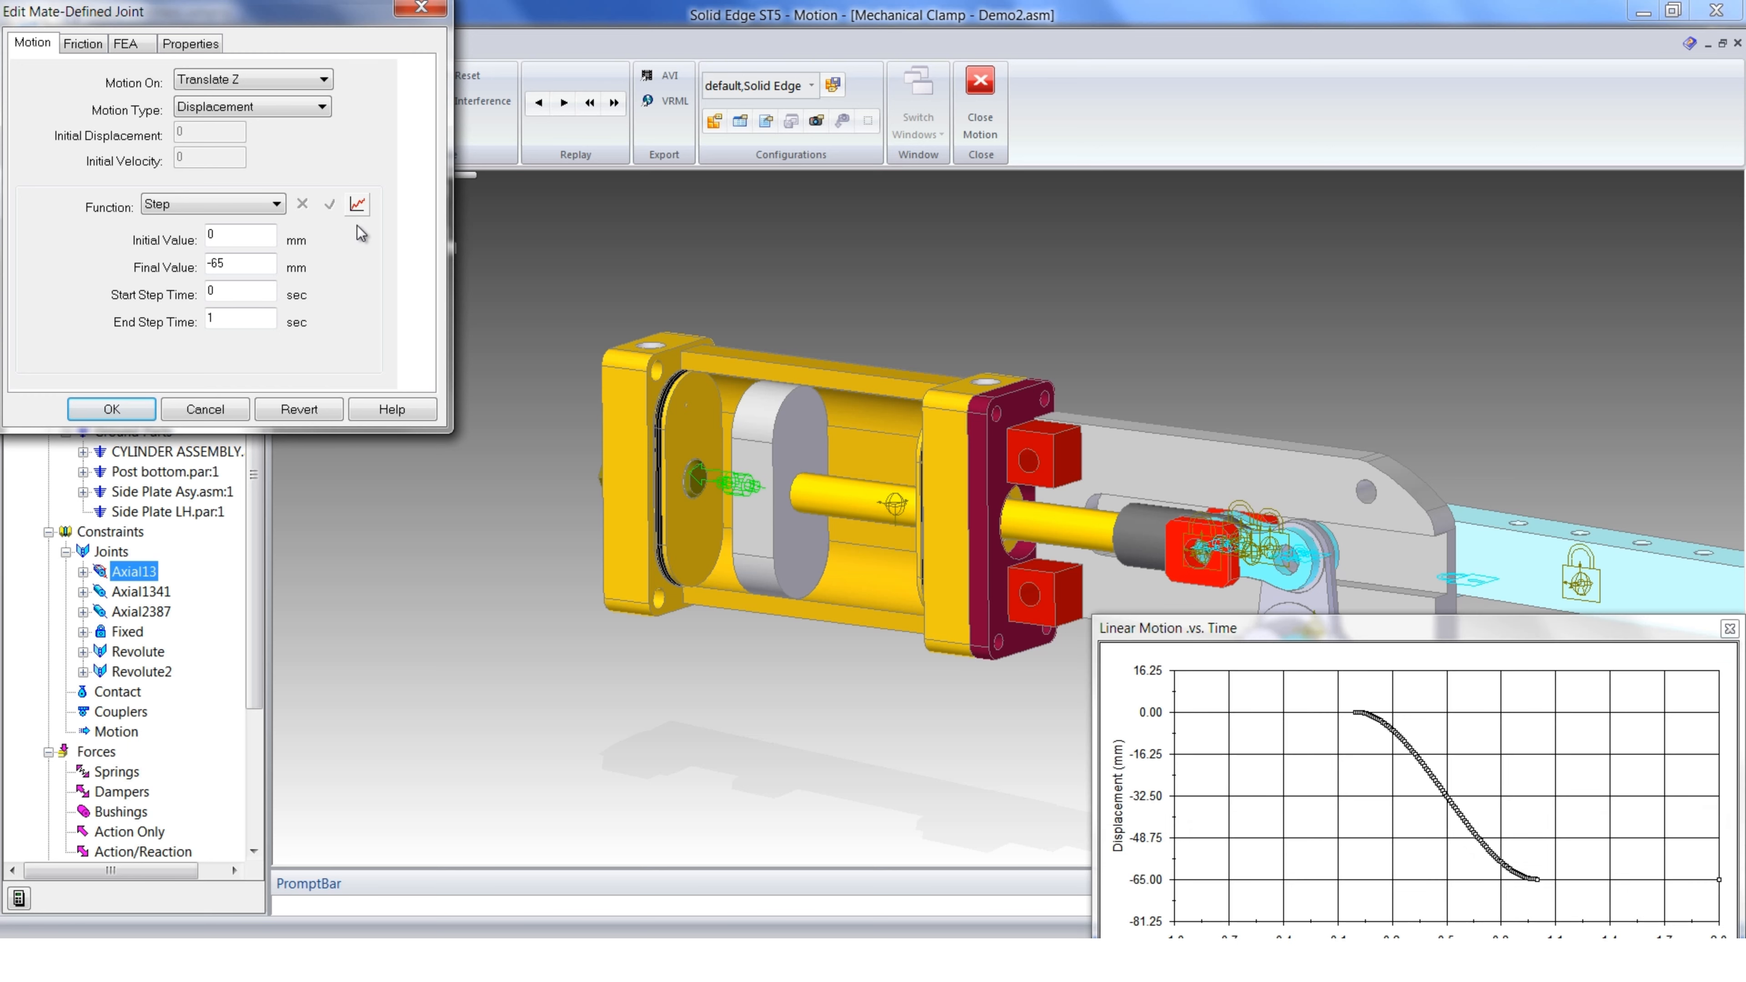
left_click_drag(1221, 632, 744, 360)
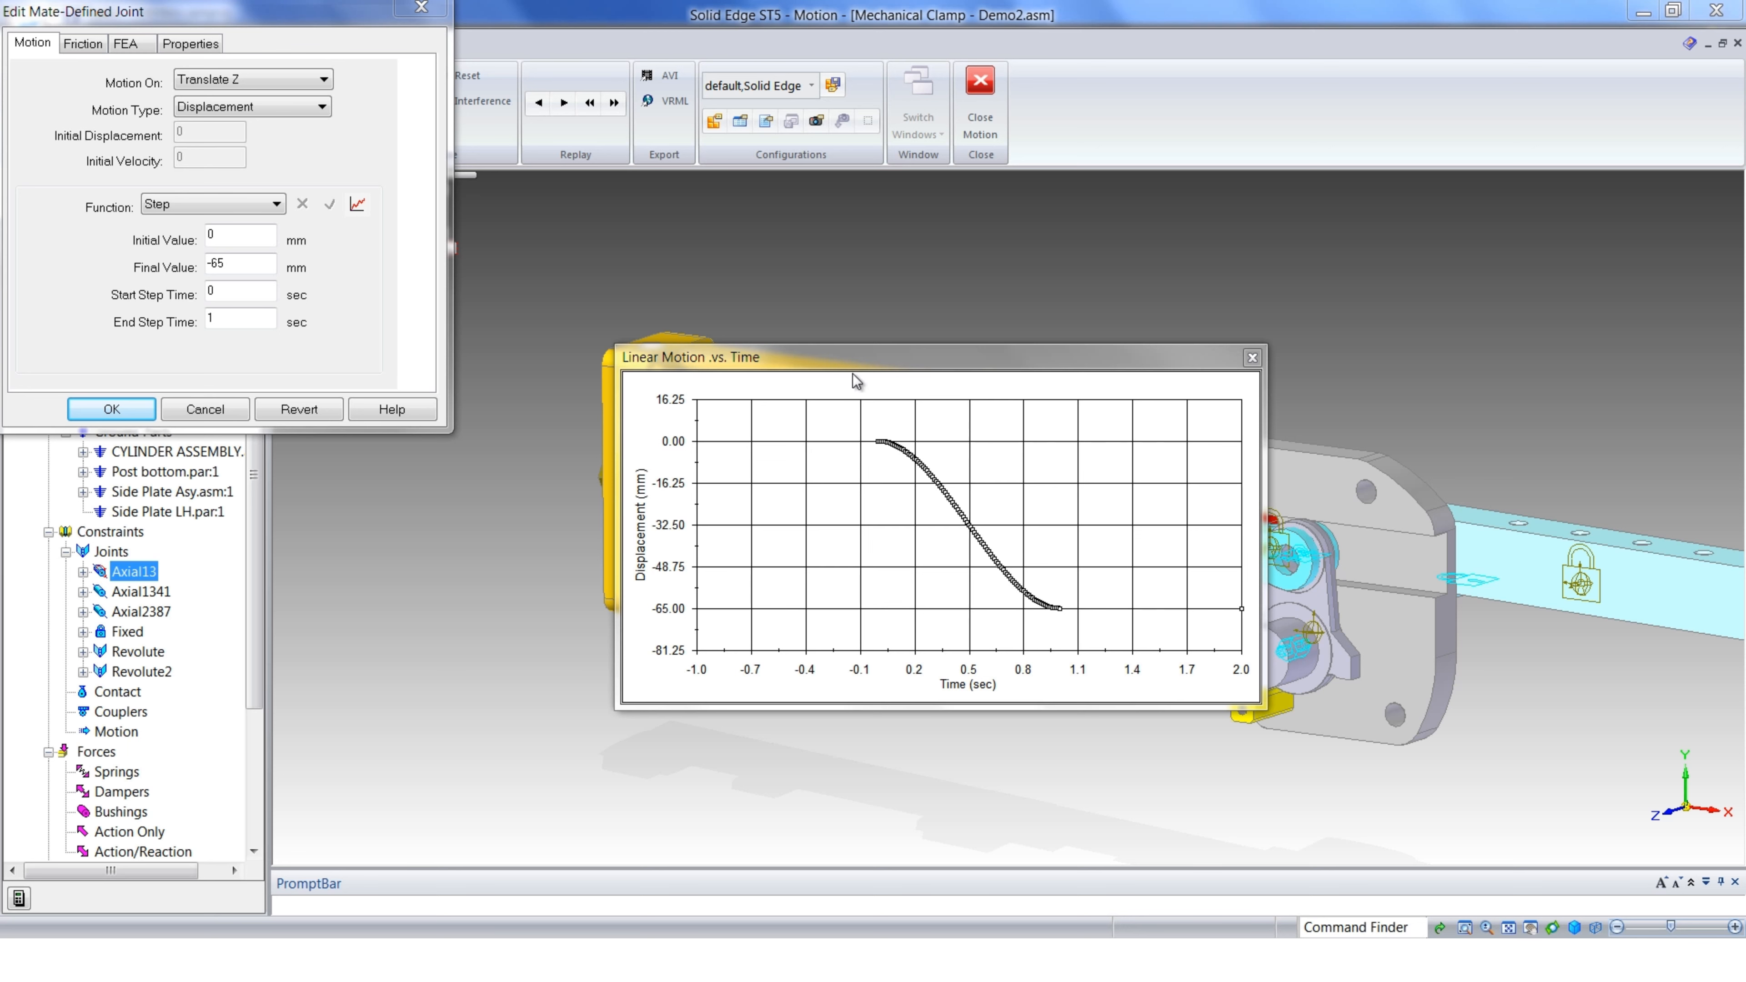
left_click(1251, 358)
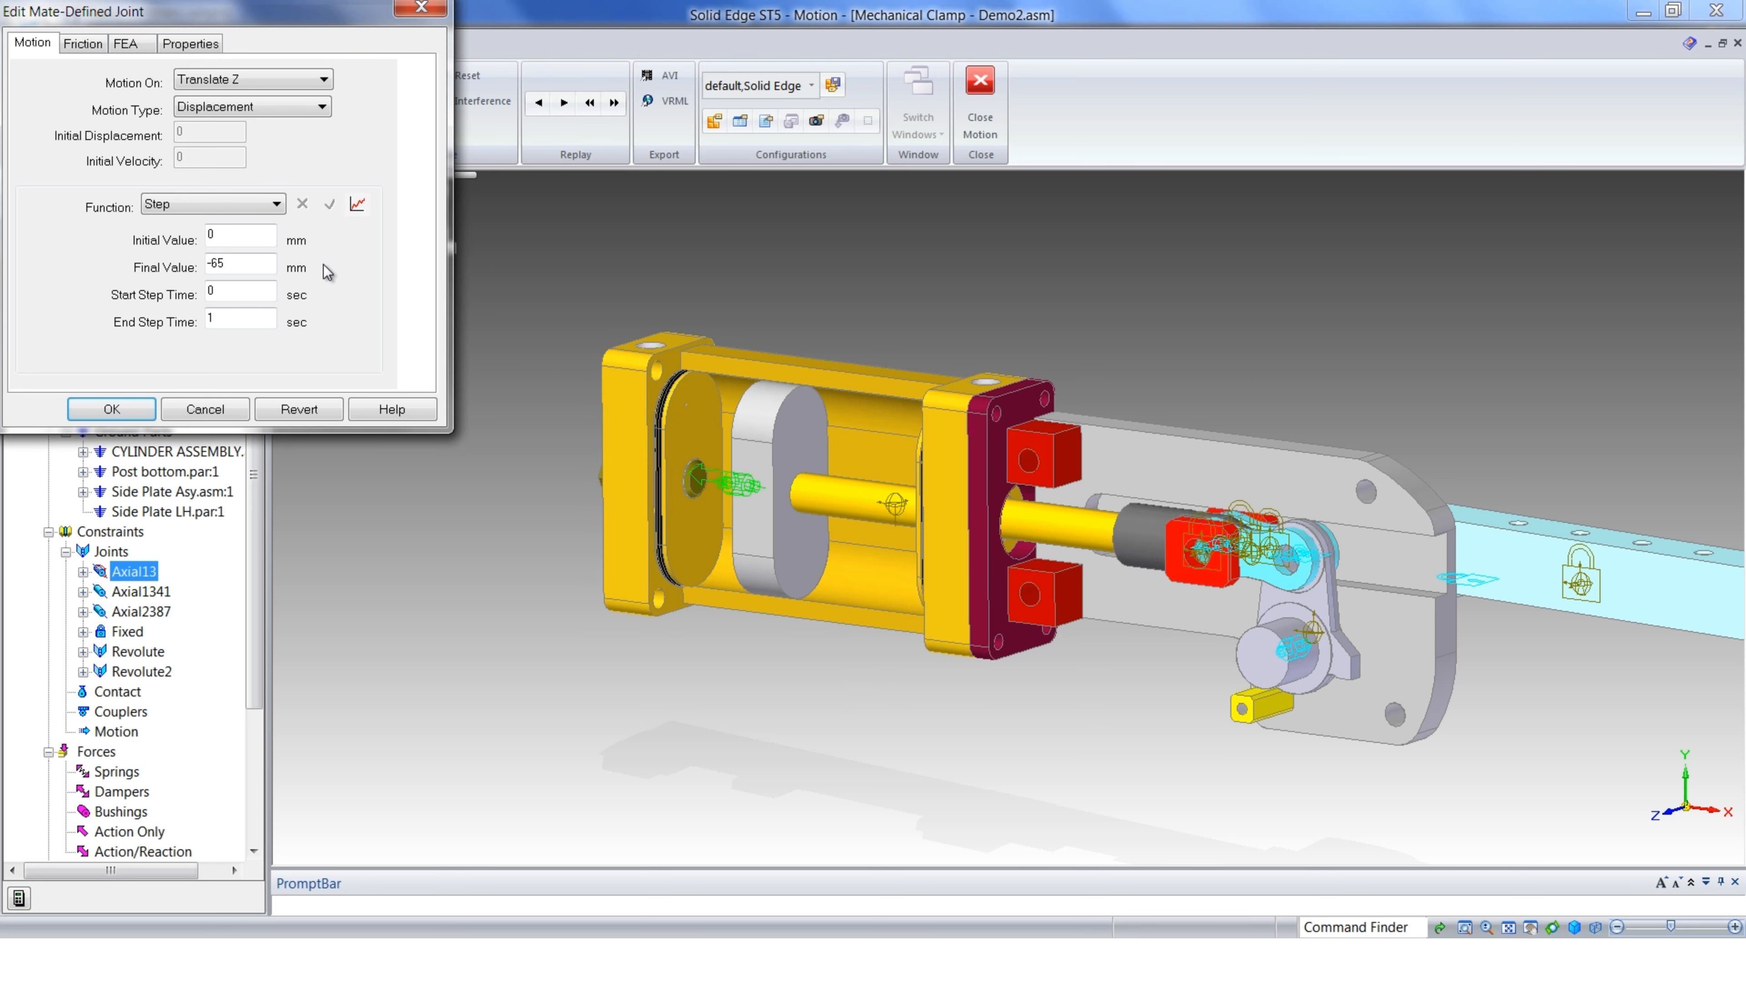
Change the function to an expression and add a second step so it reads STEP(TIME,0,0,1,-65)+STEP(TIME,1,0,2,65), then accept the joint
left_click(276, 205)
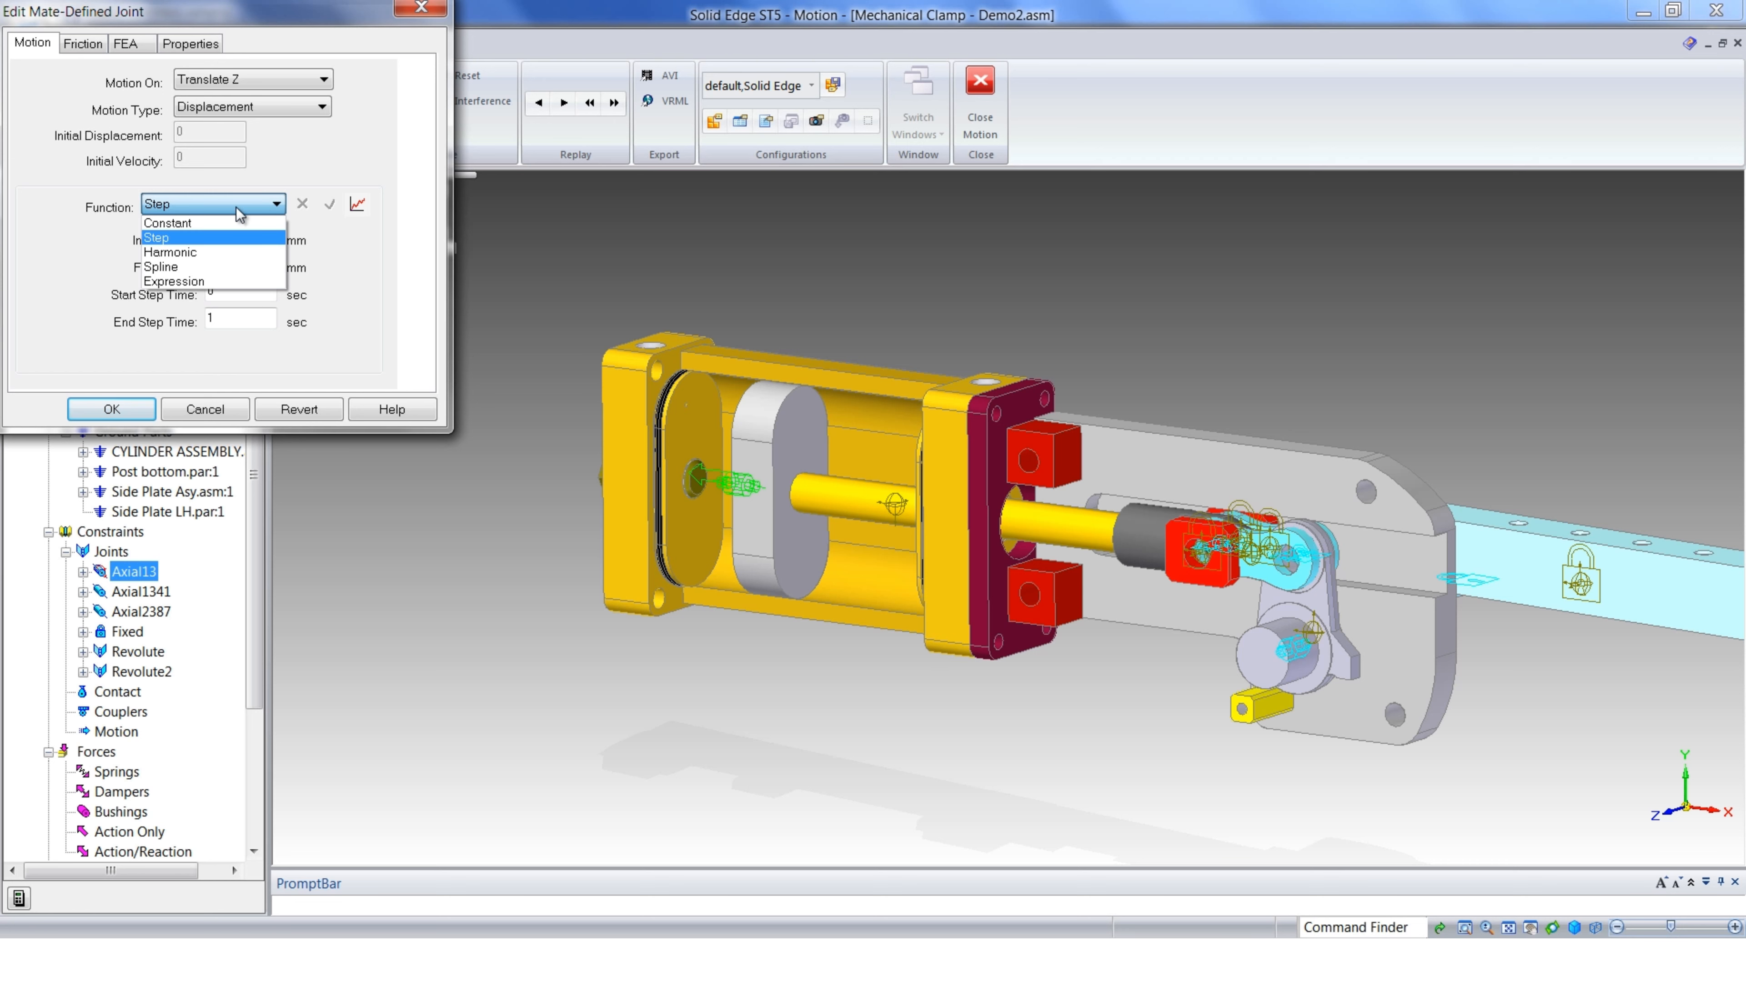
left_click(190, 282)
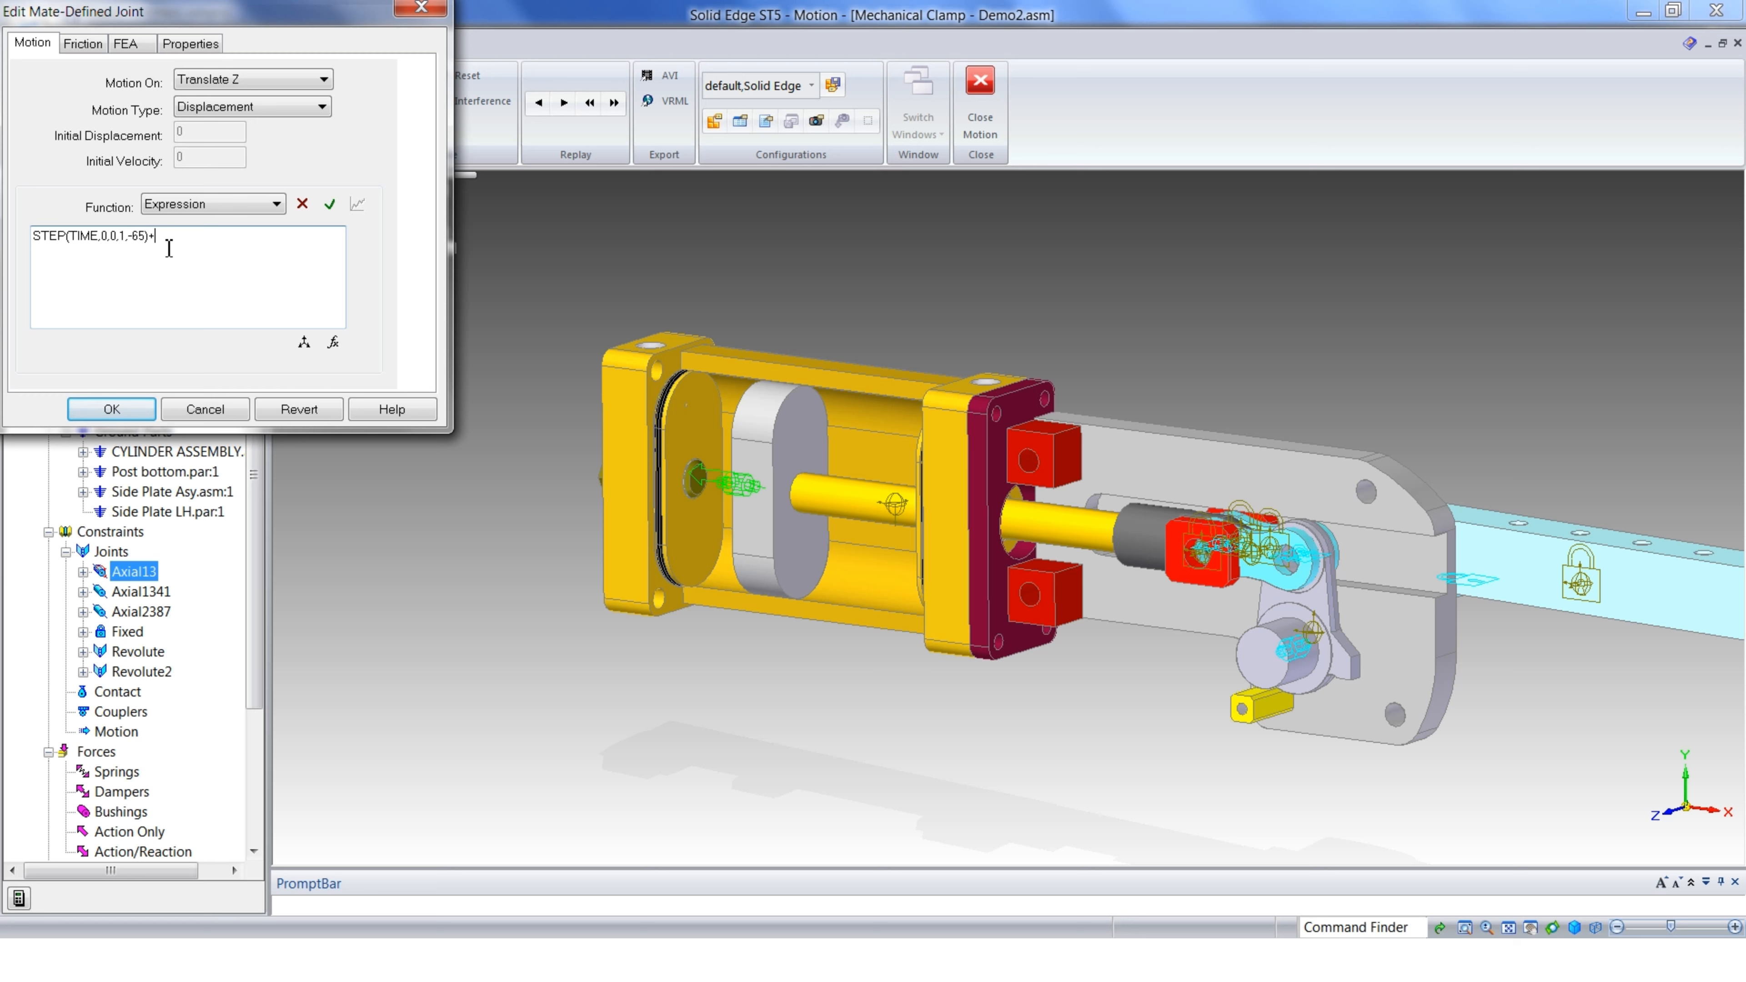
left_click(333, 346)
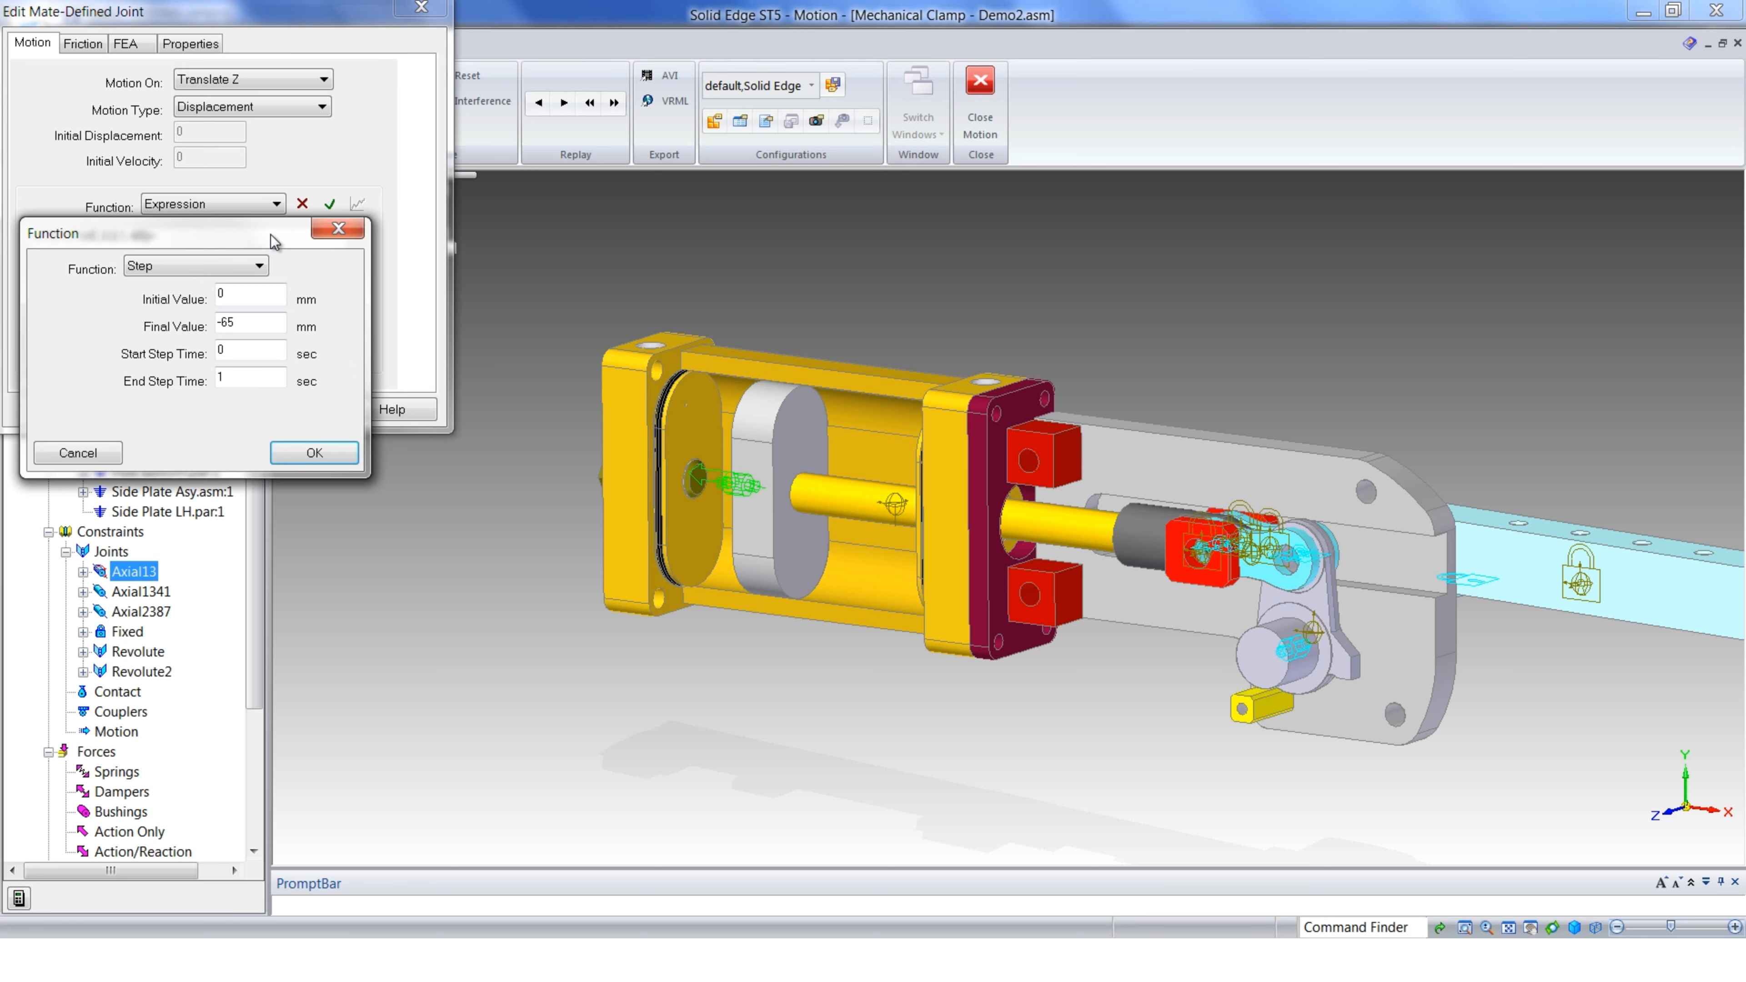
left_click_drag(288, 234, 455, 239)
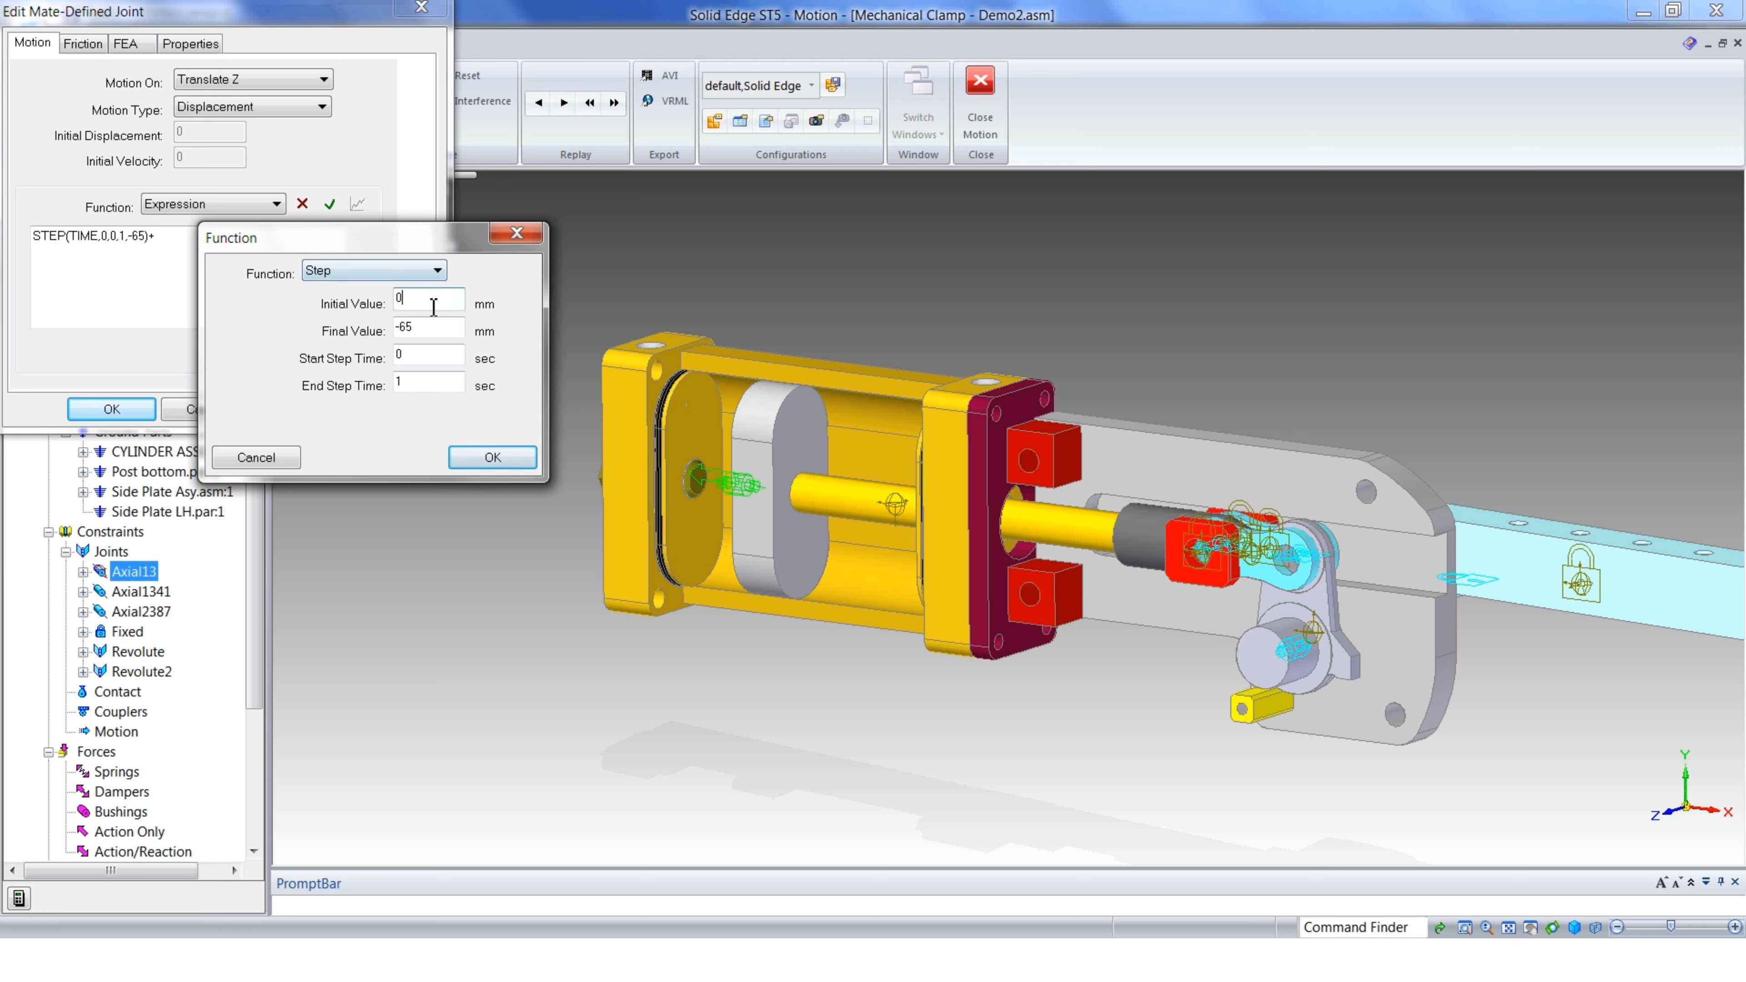
left_click_drag(416, 329, 391, 329)
type("65")
left_click(407, 358)
left_click_drag(423, 386, 401, 405)
left_click(480, 464)
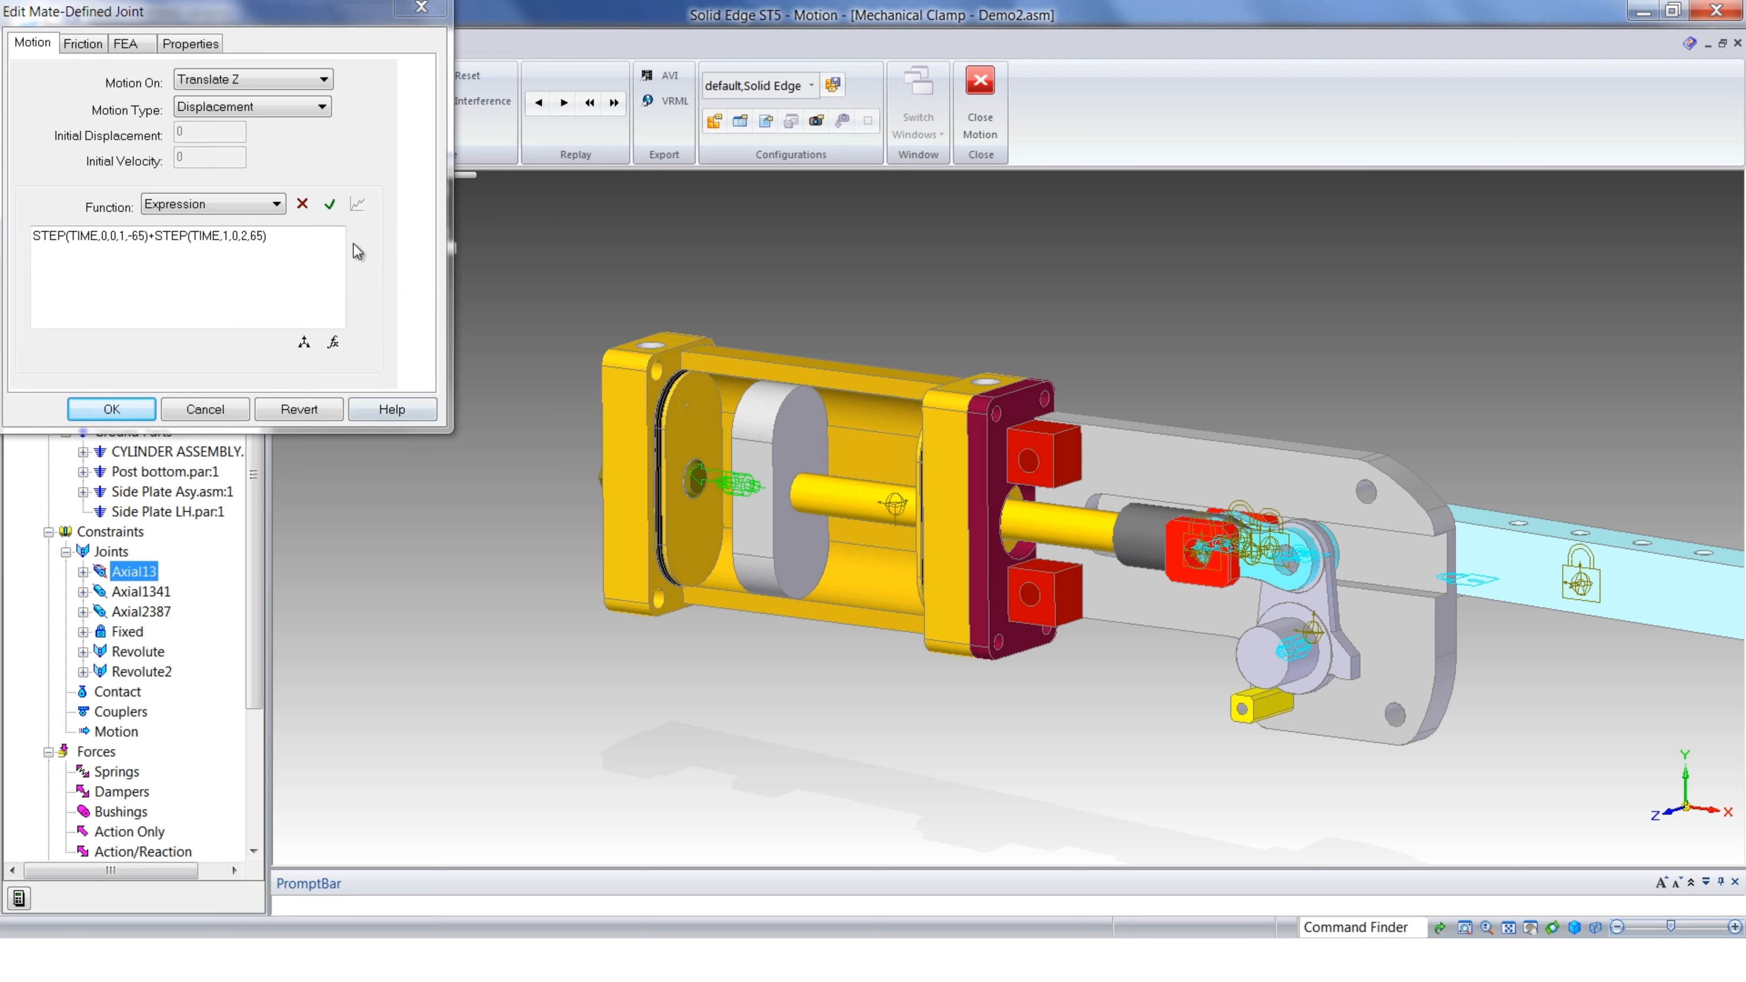
left_click(116, 408)
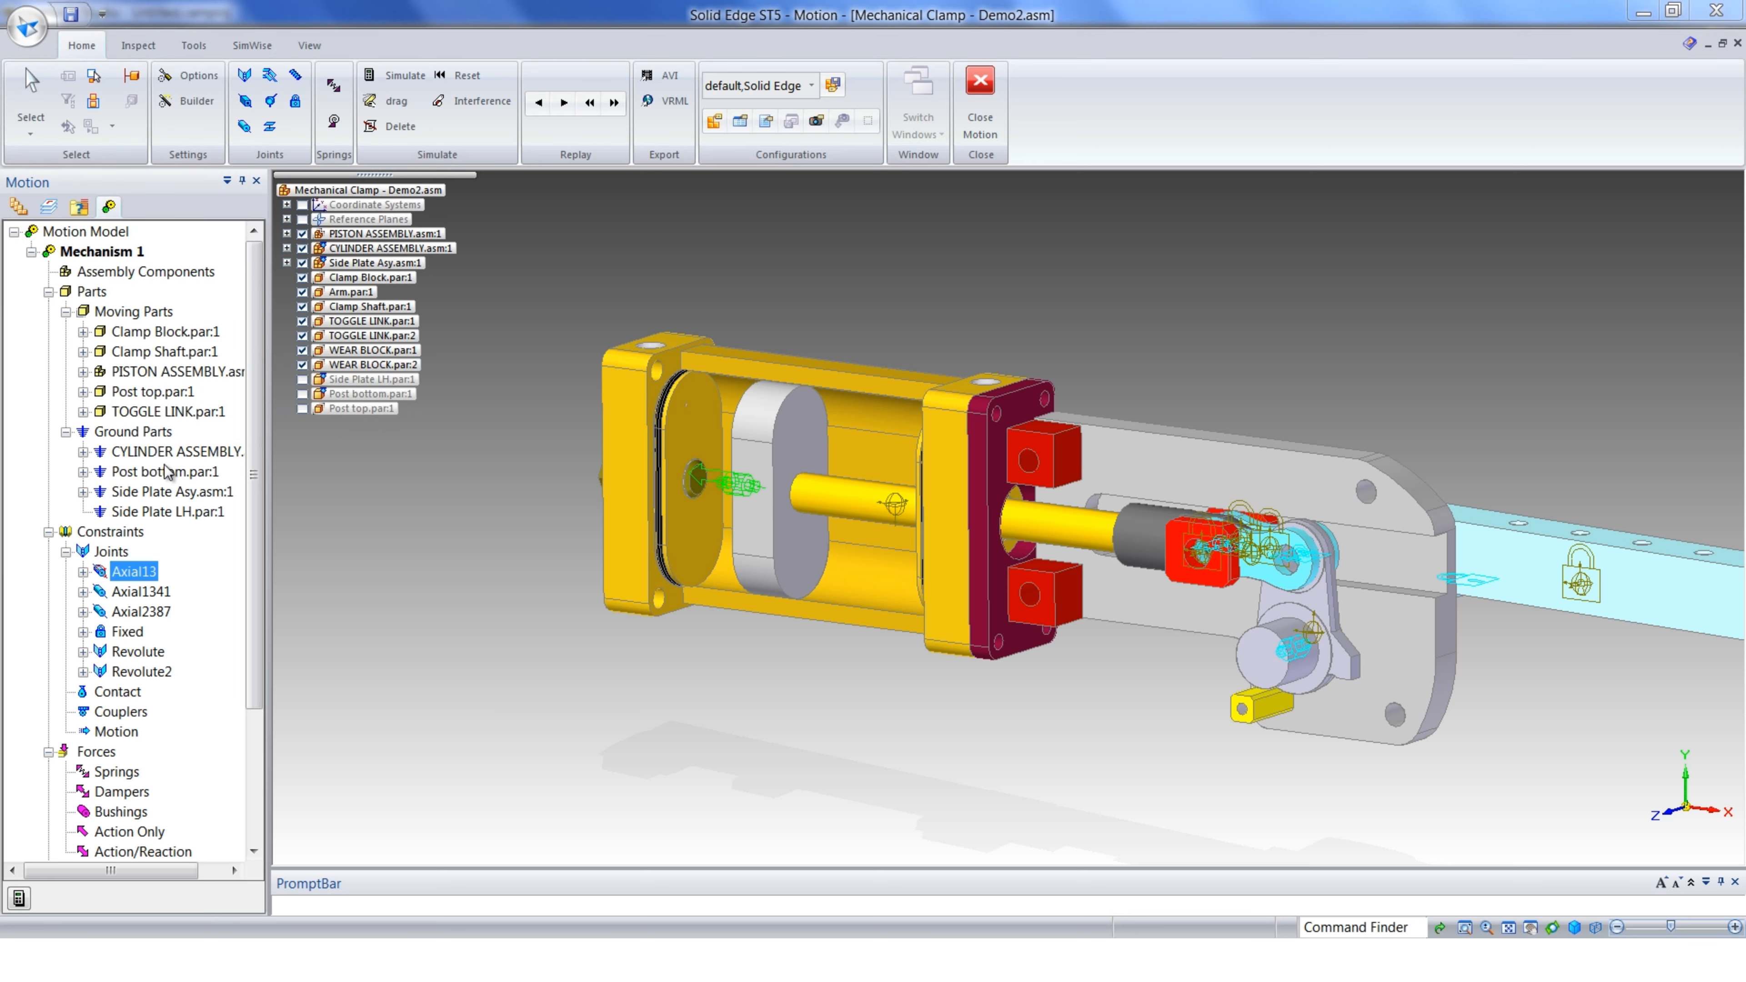
Run the simulation with the piston driven by the displacement expression
scroll(328, 551, "down", 1)
middle_click_drag(367, 549, 348, 528, "shift")
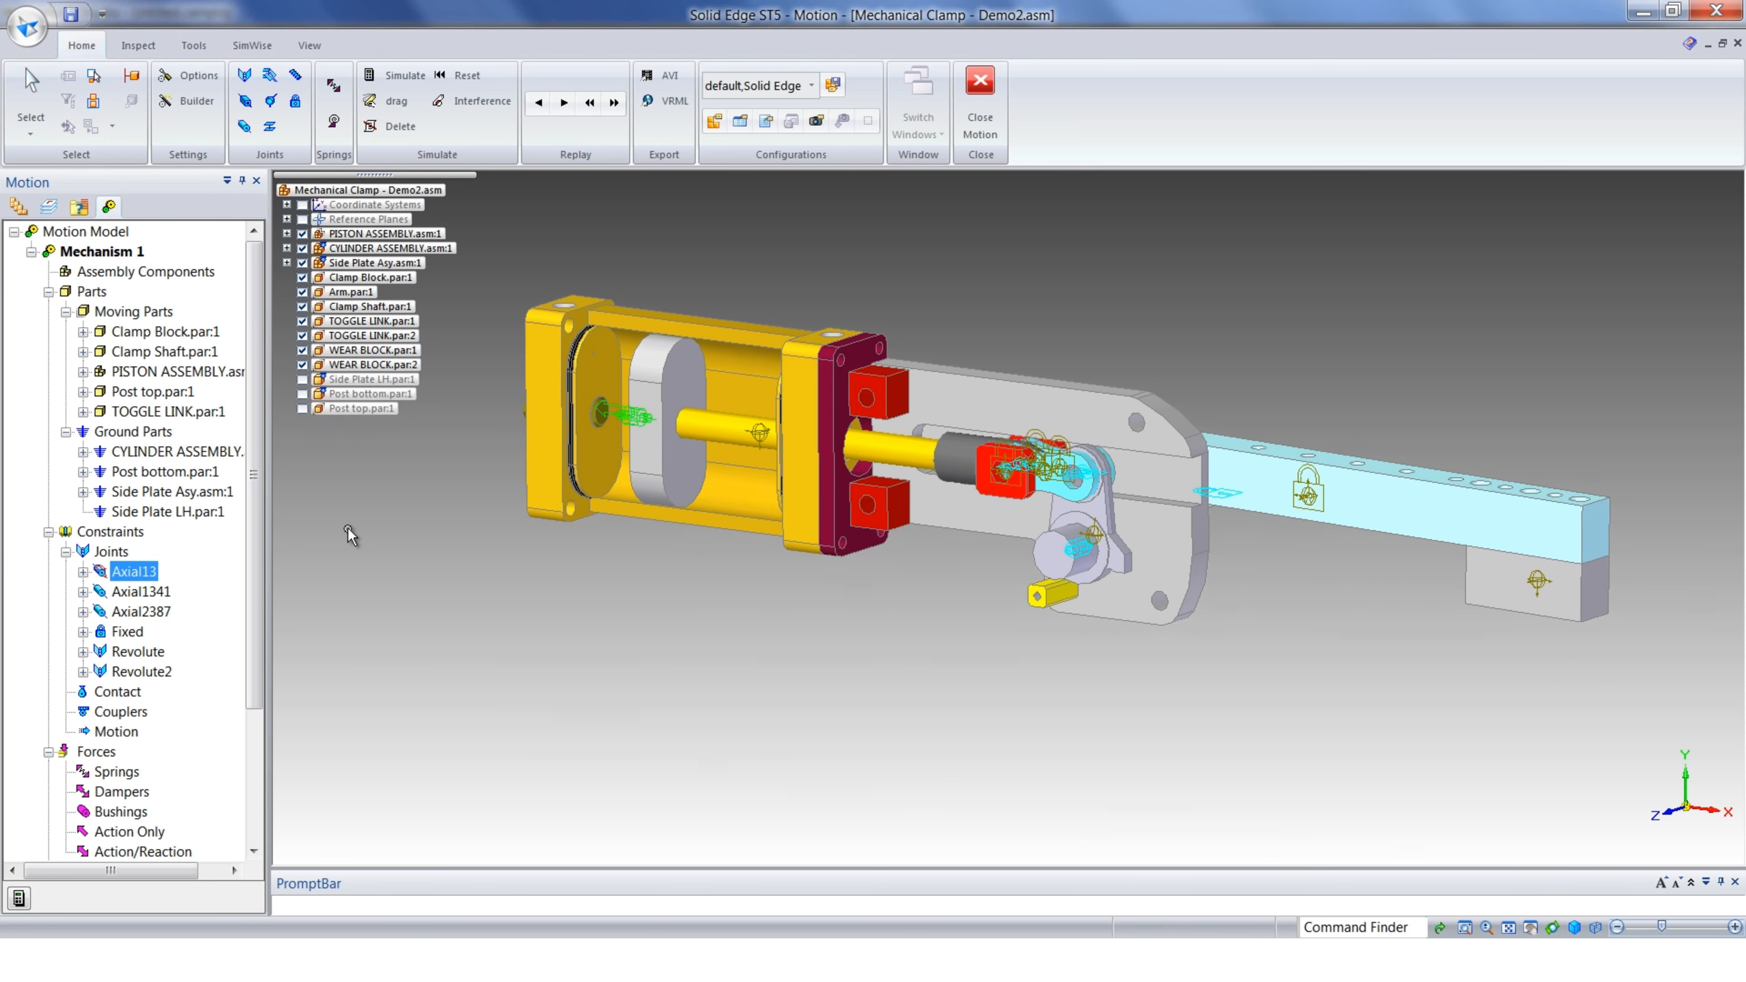
left_click(19, 898)
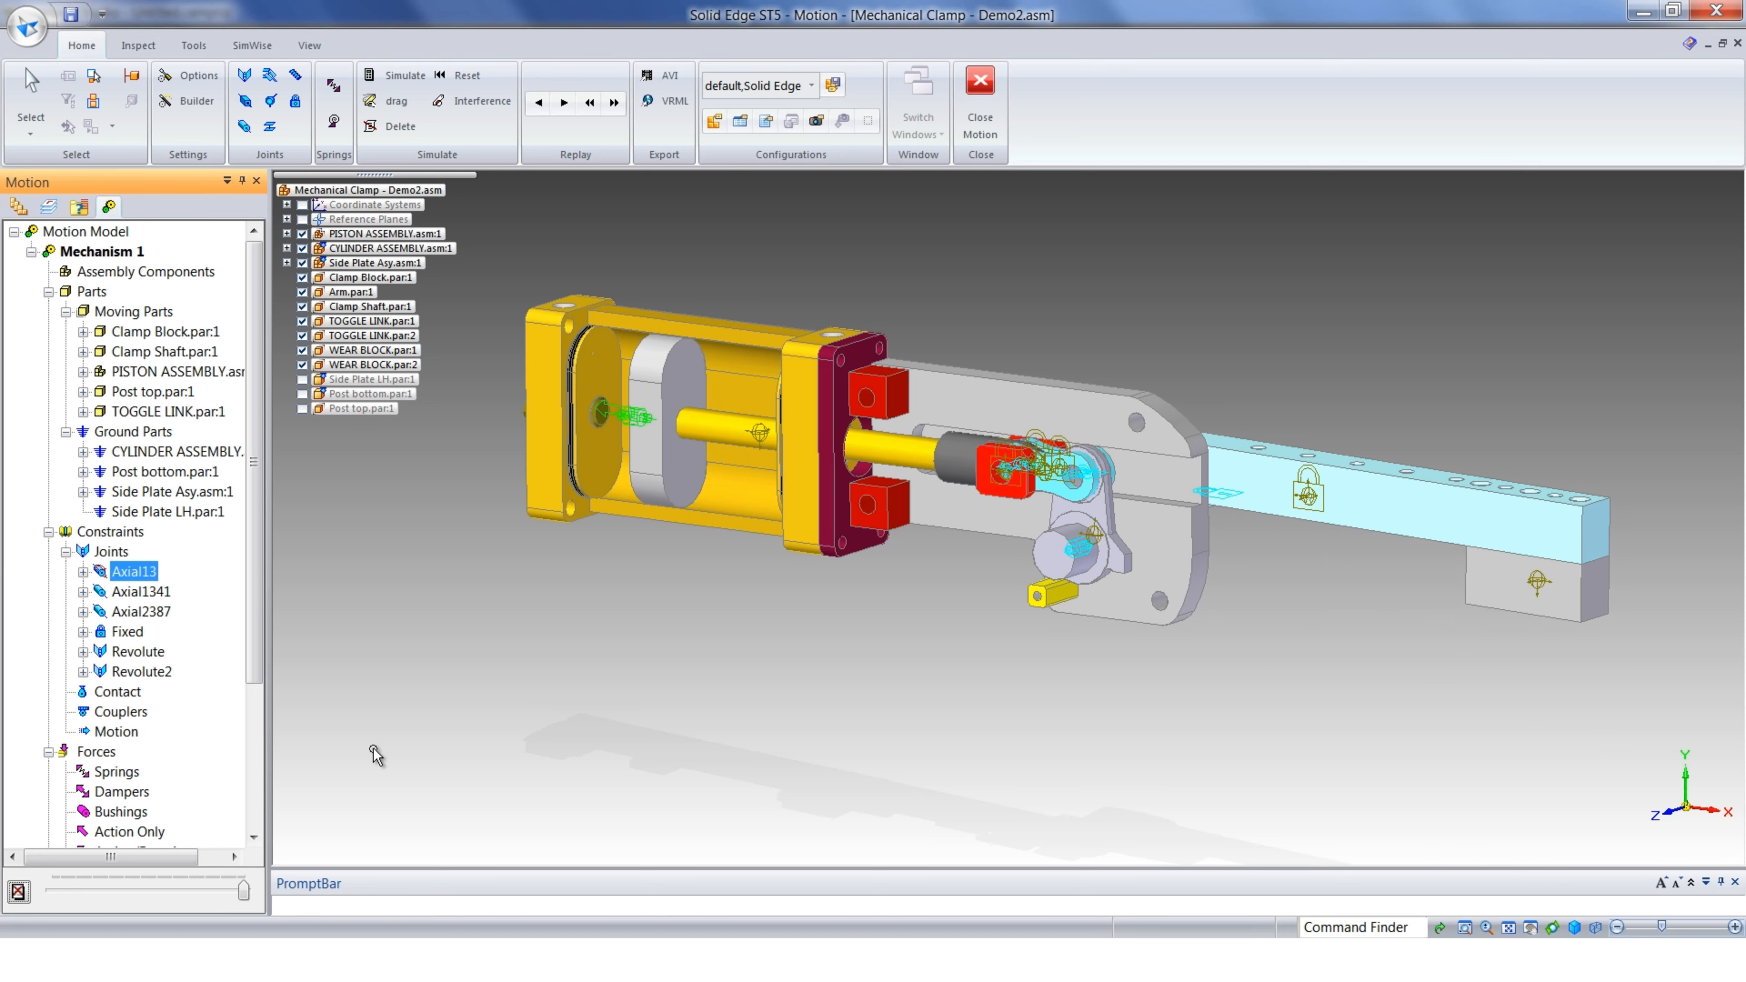
right_click(139, 337)
mouse_move(180, 378)
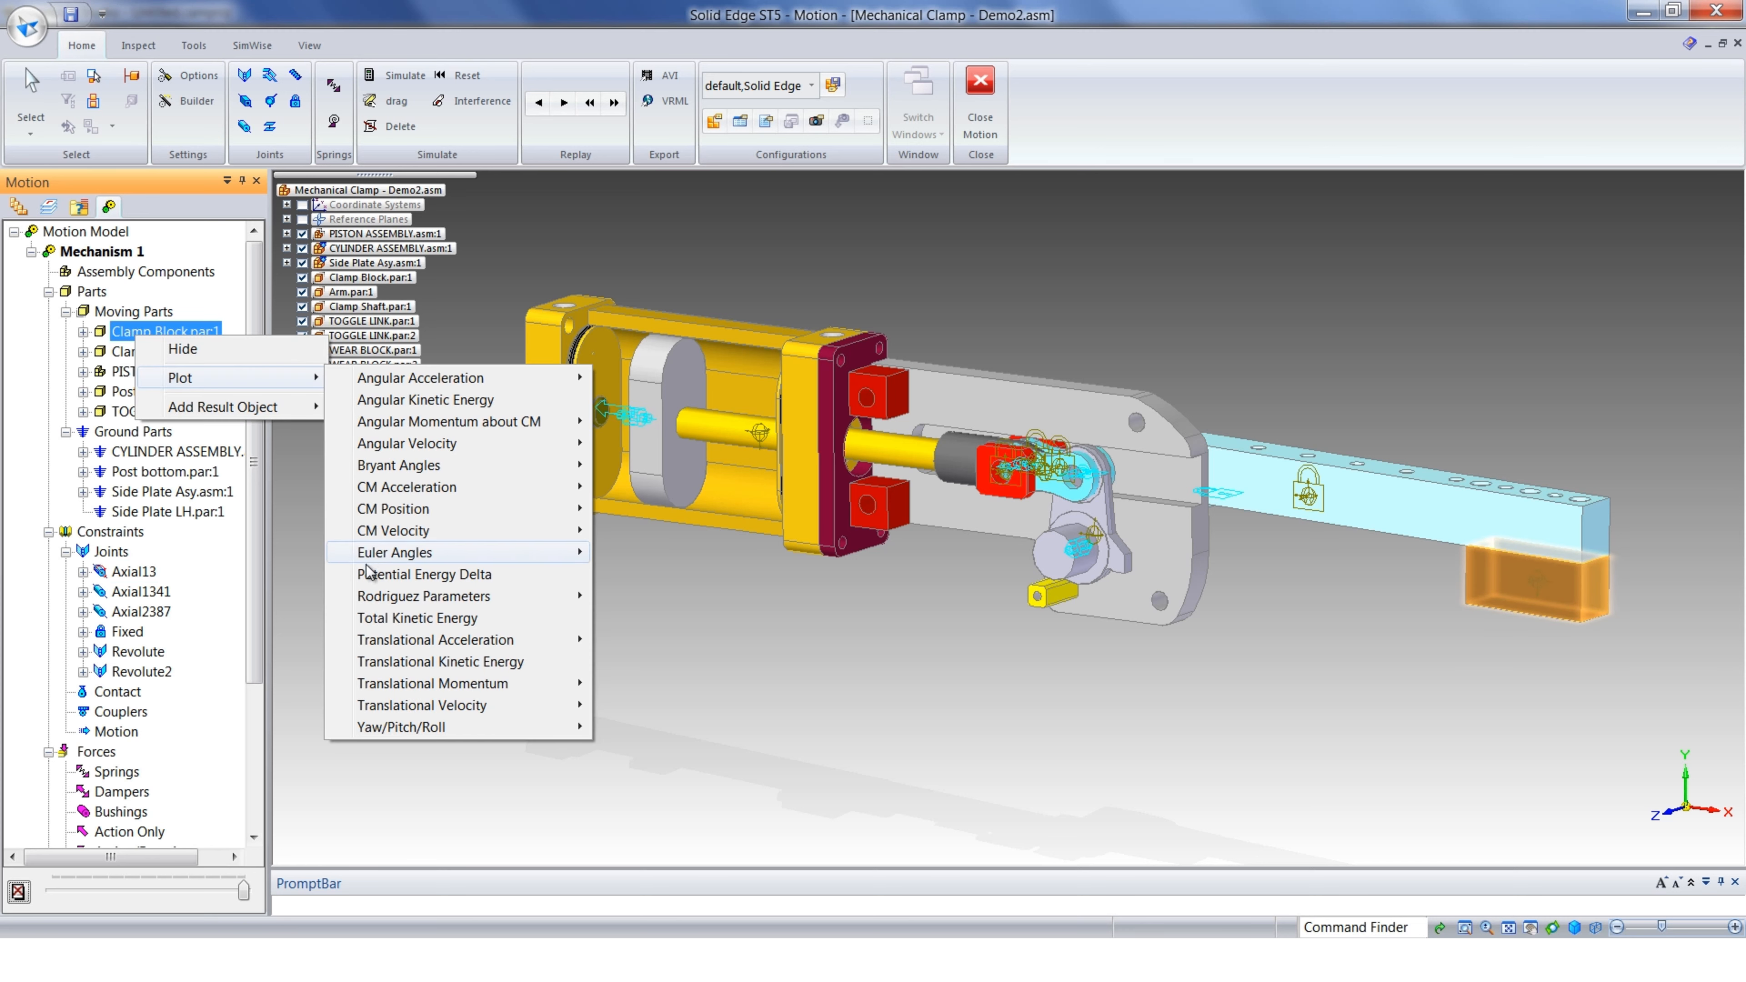
left_click(130, 573)
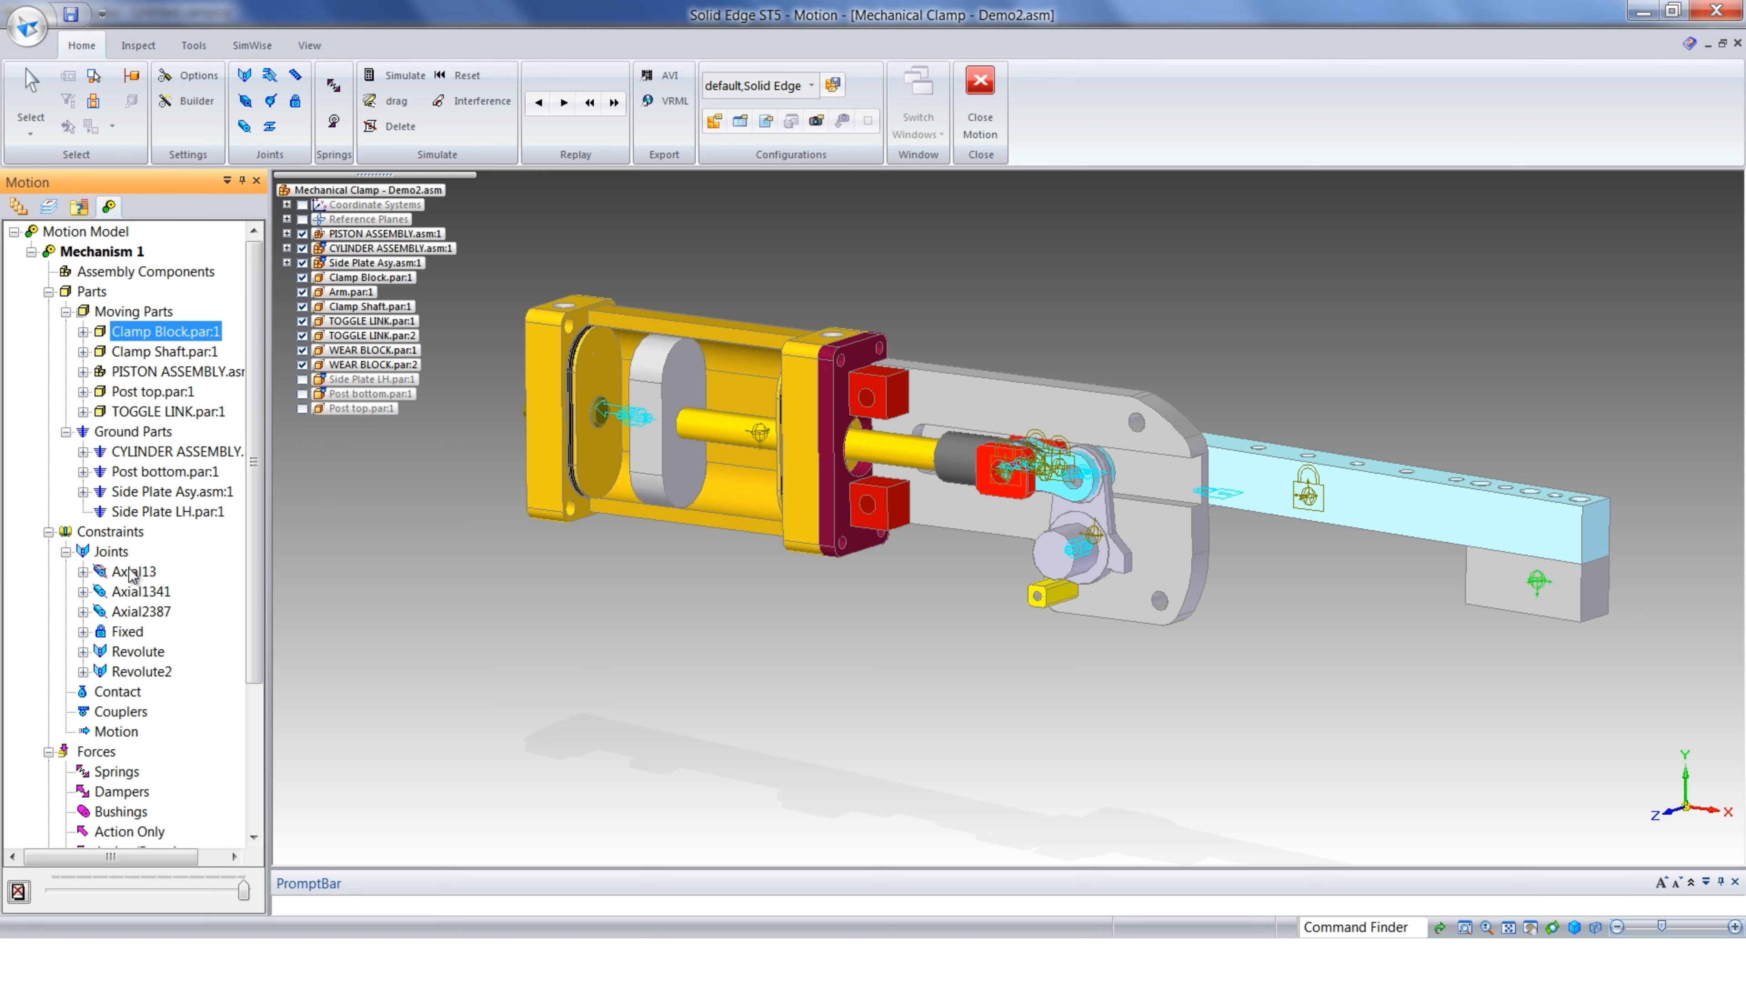
Plot the Z component of translational displacement for joint Axial13 and enlarge the chart
right_click(130, 573)
mouse_move(177, 584)
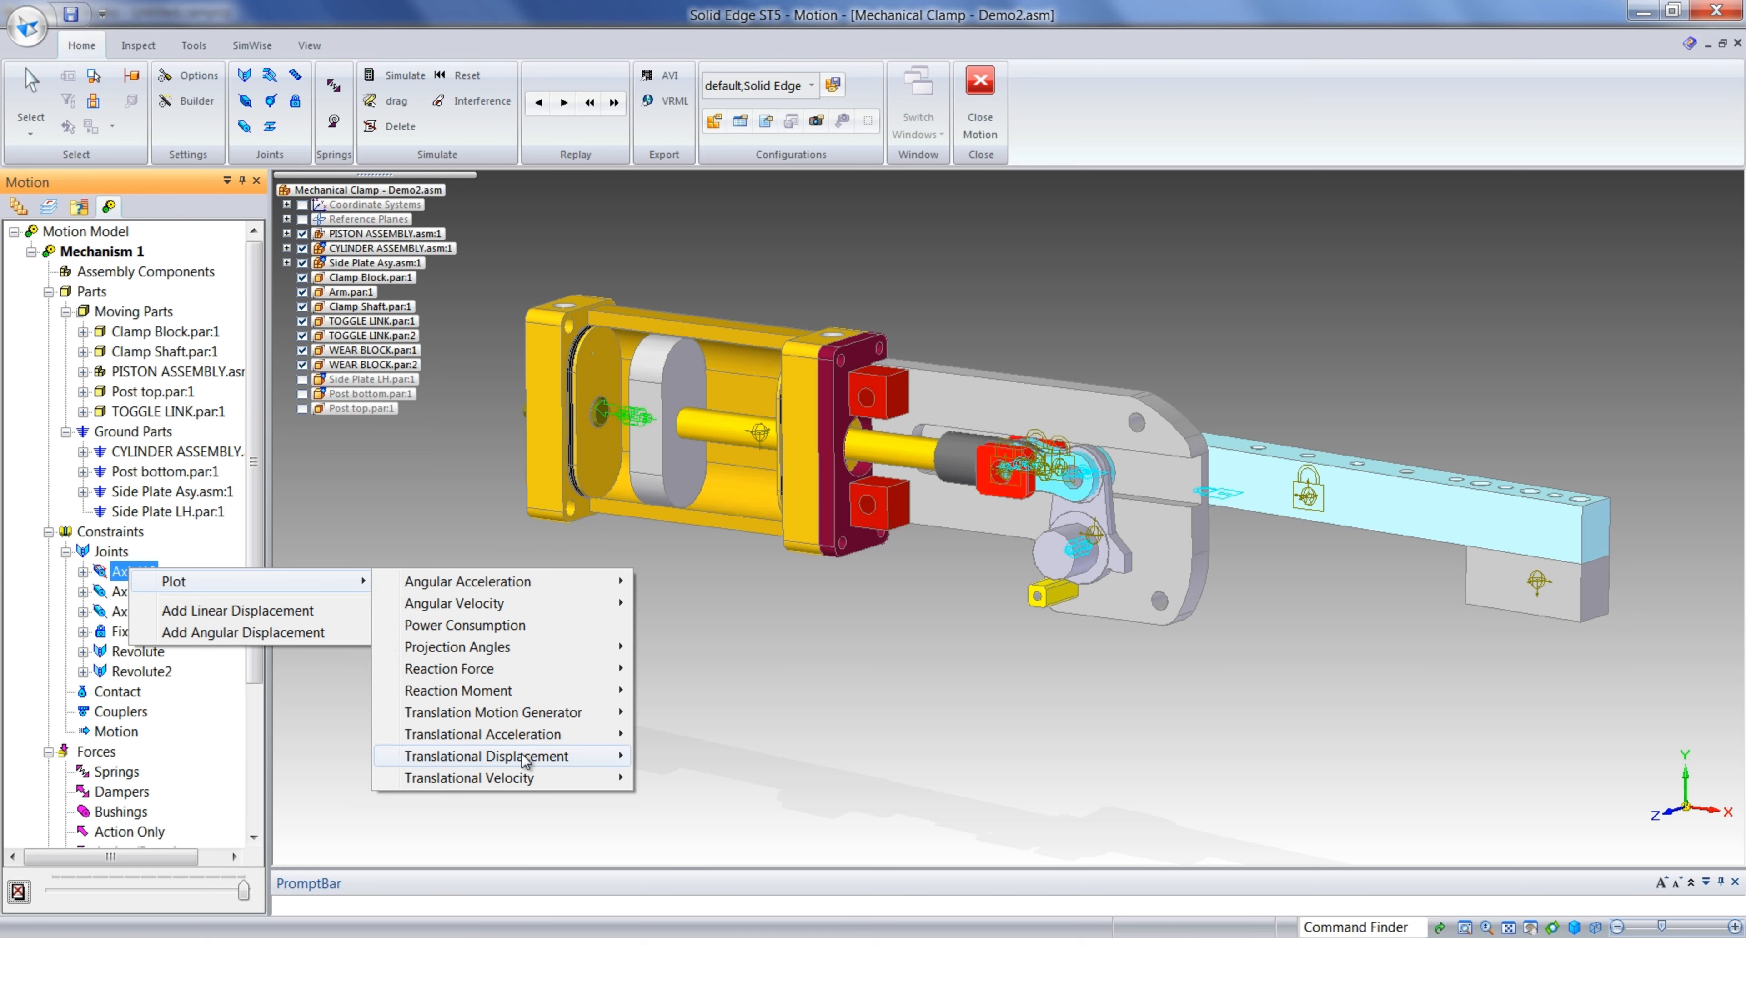
mouse_move(539, 759)
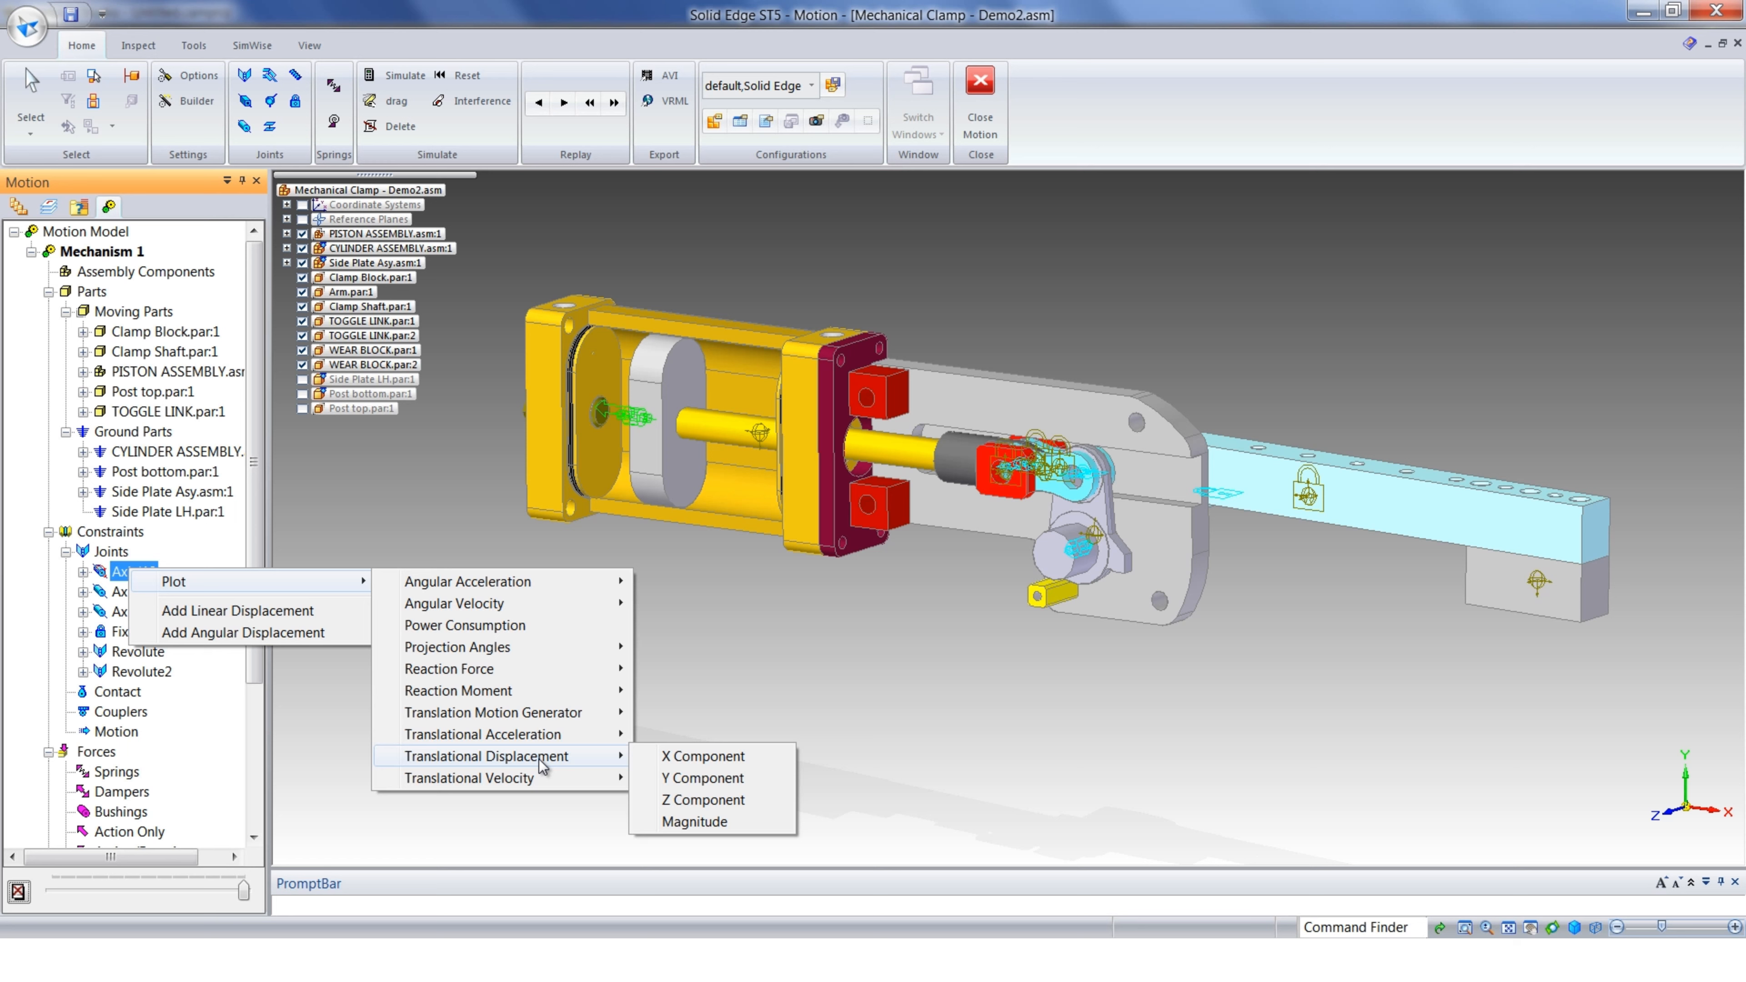
left_click(684, 800)
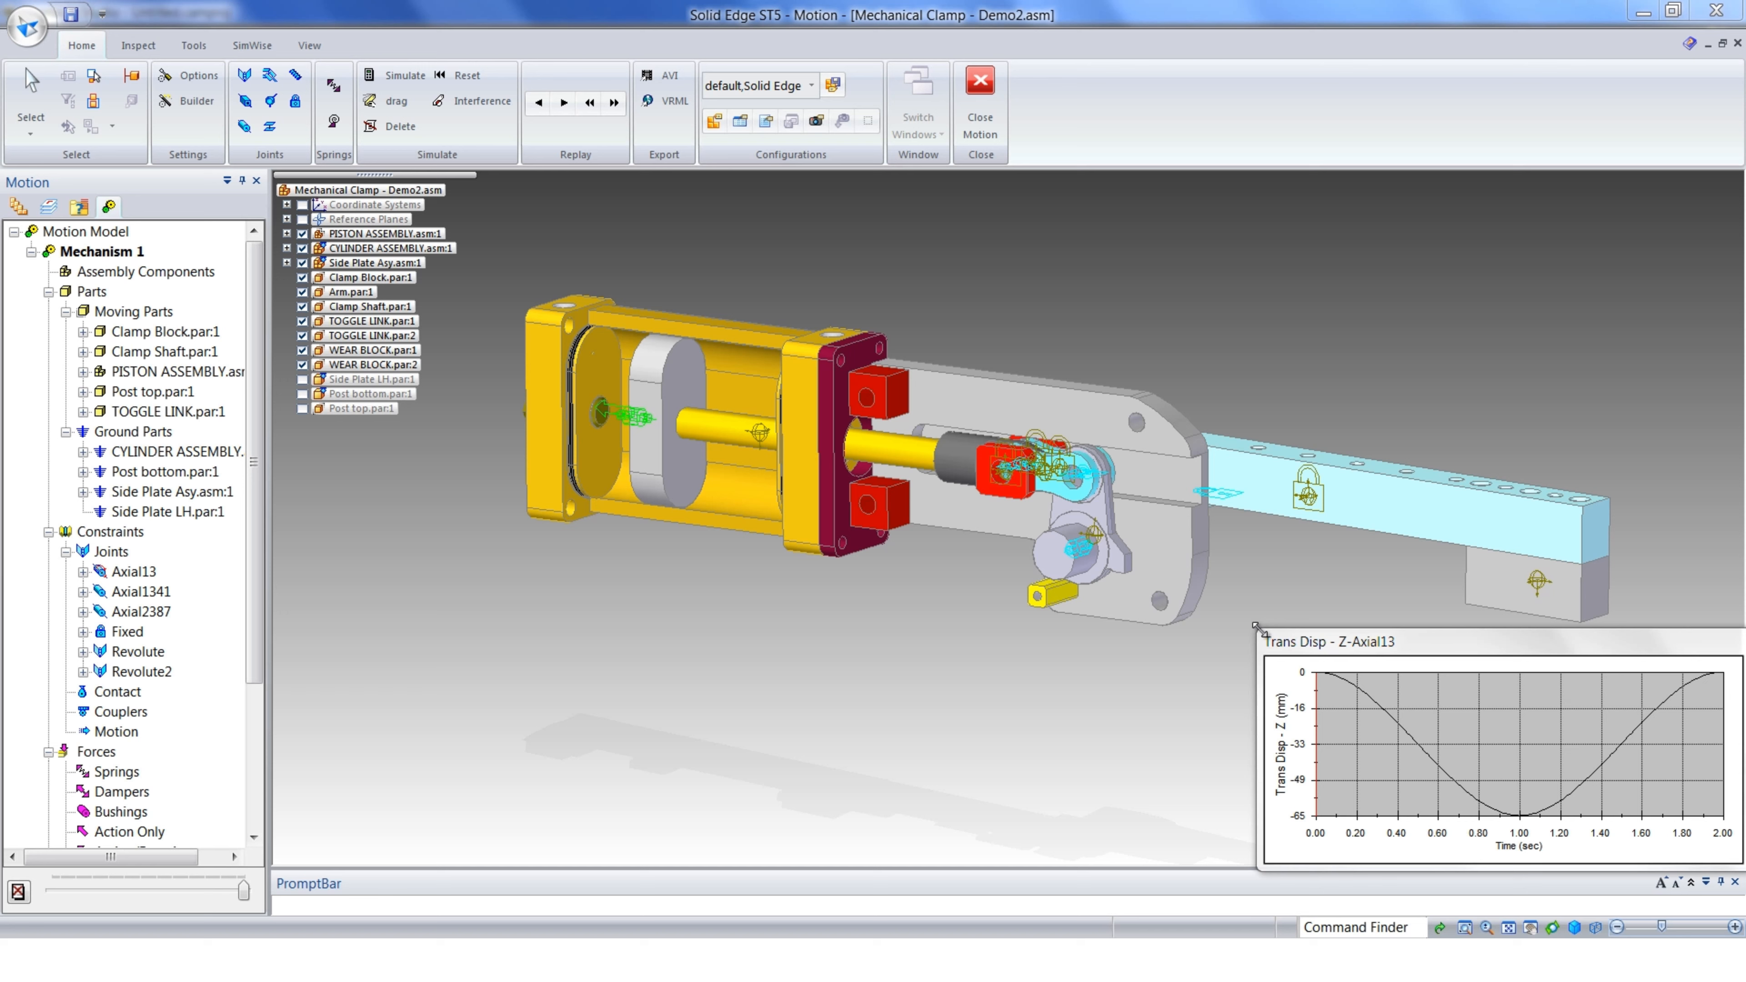
left_click_drag(1238, 600, 1072, 517)
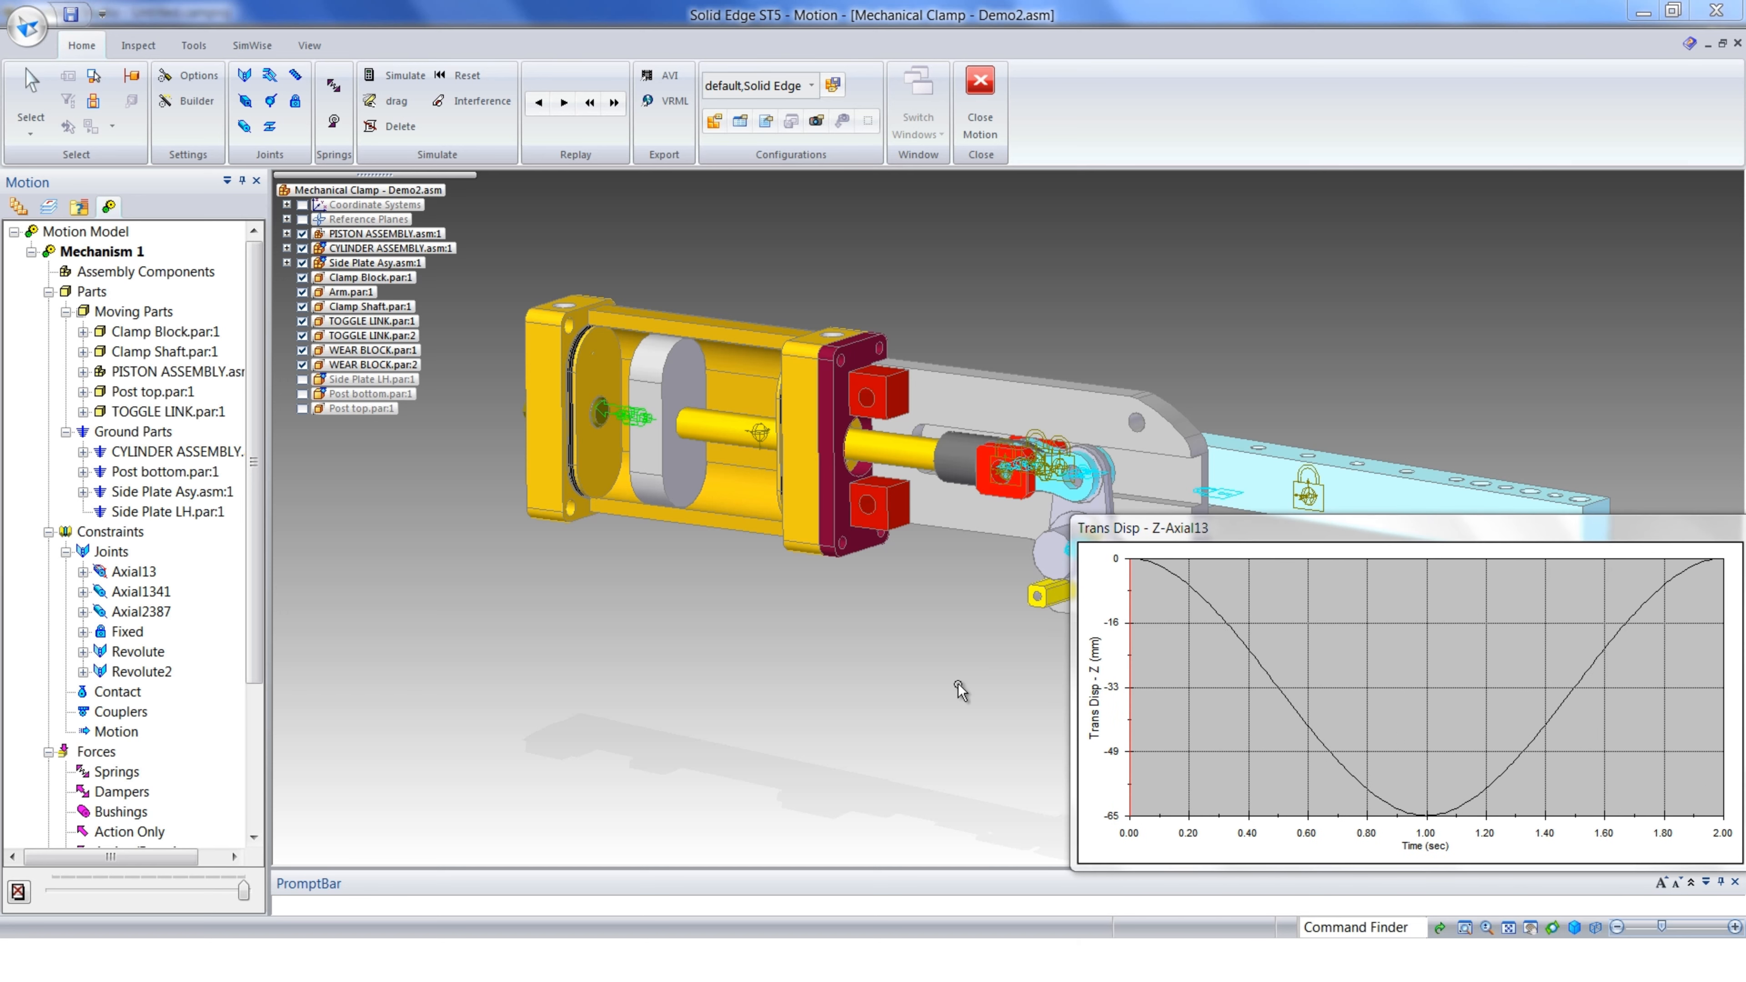
Scrub through several simulation times on the displacement plot and timeline to compare the clamp's position with the curve
left_click(1356, 731)
left_click(1288, 668)
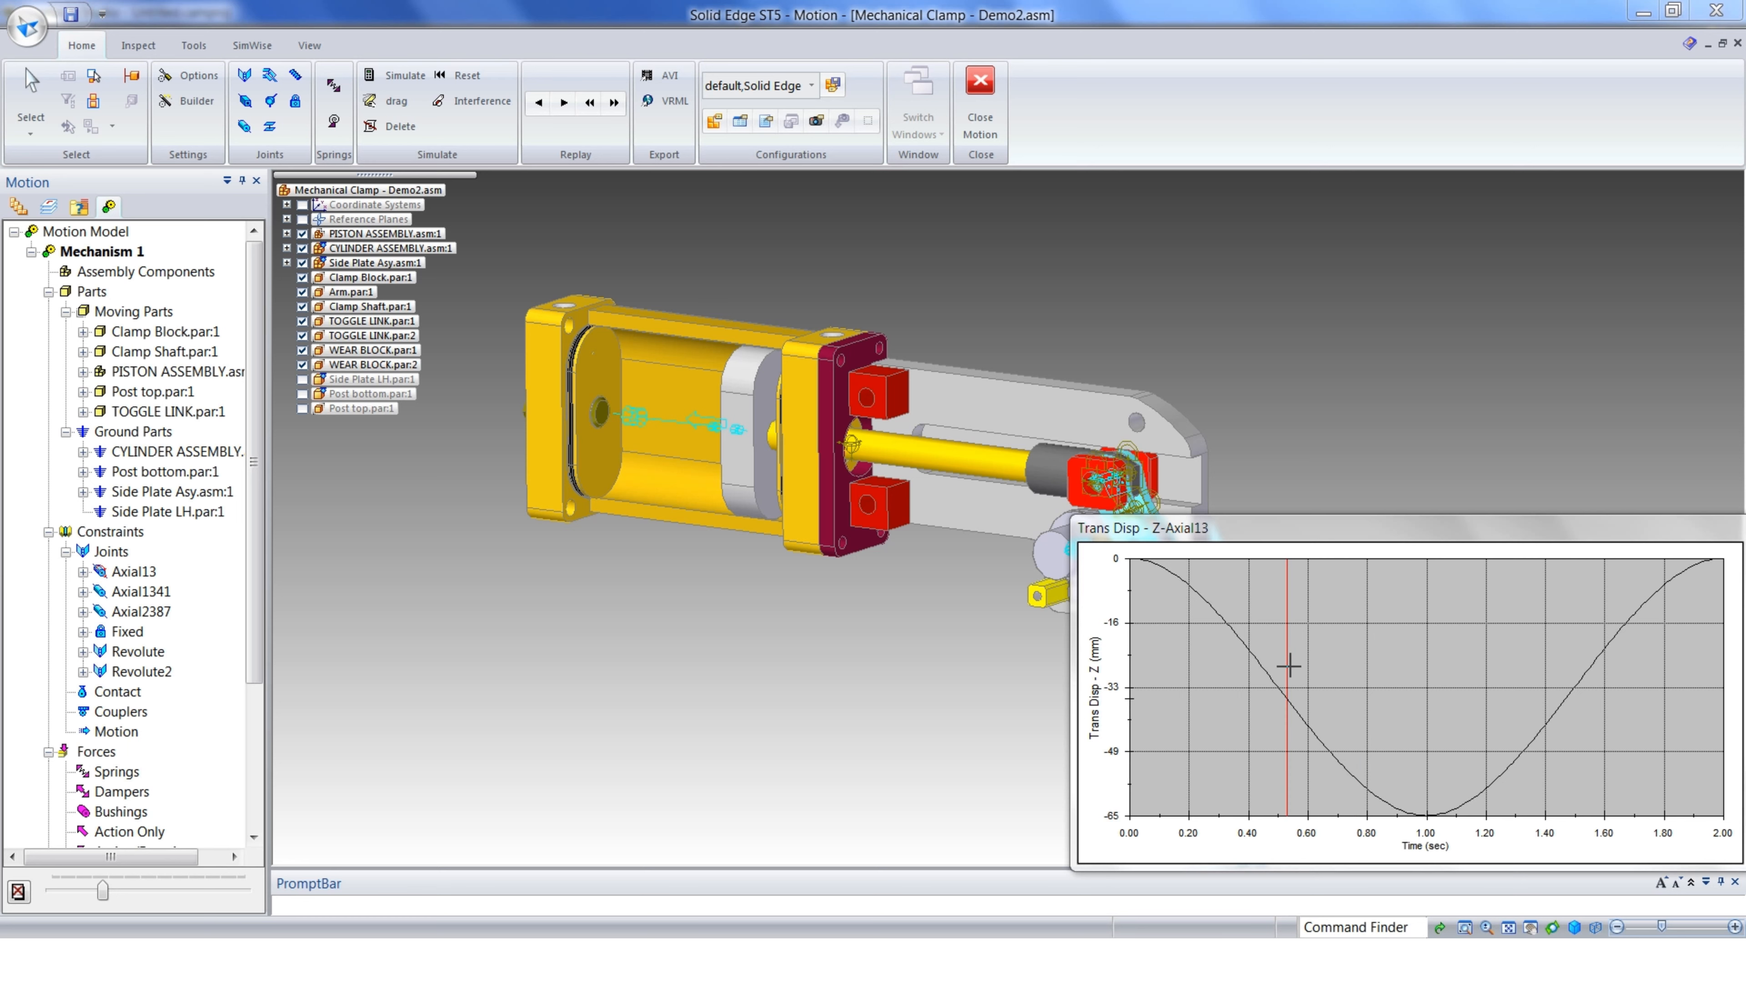
left_click(1222, 668)
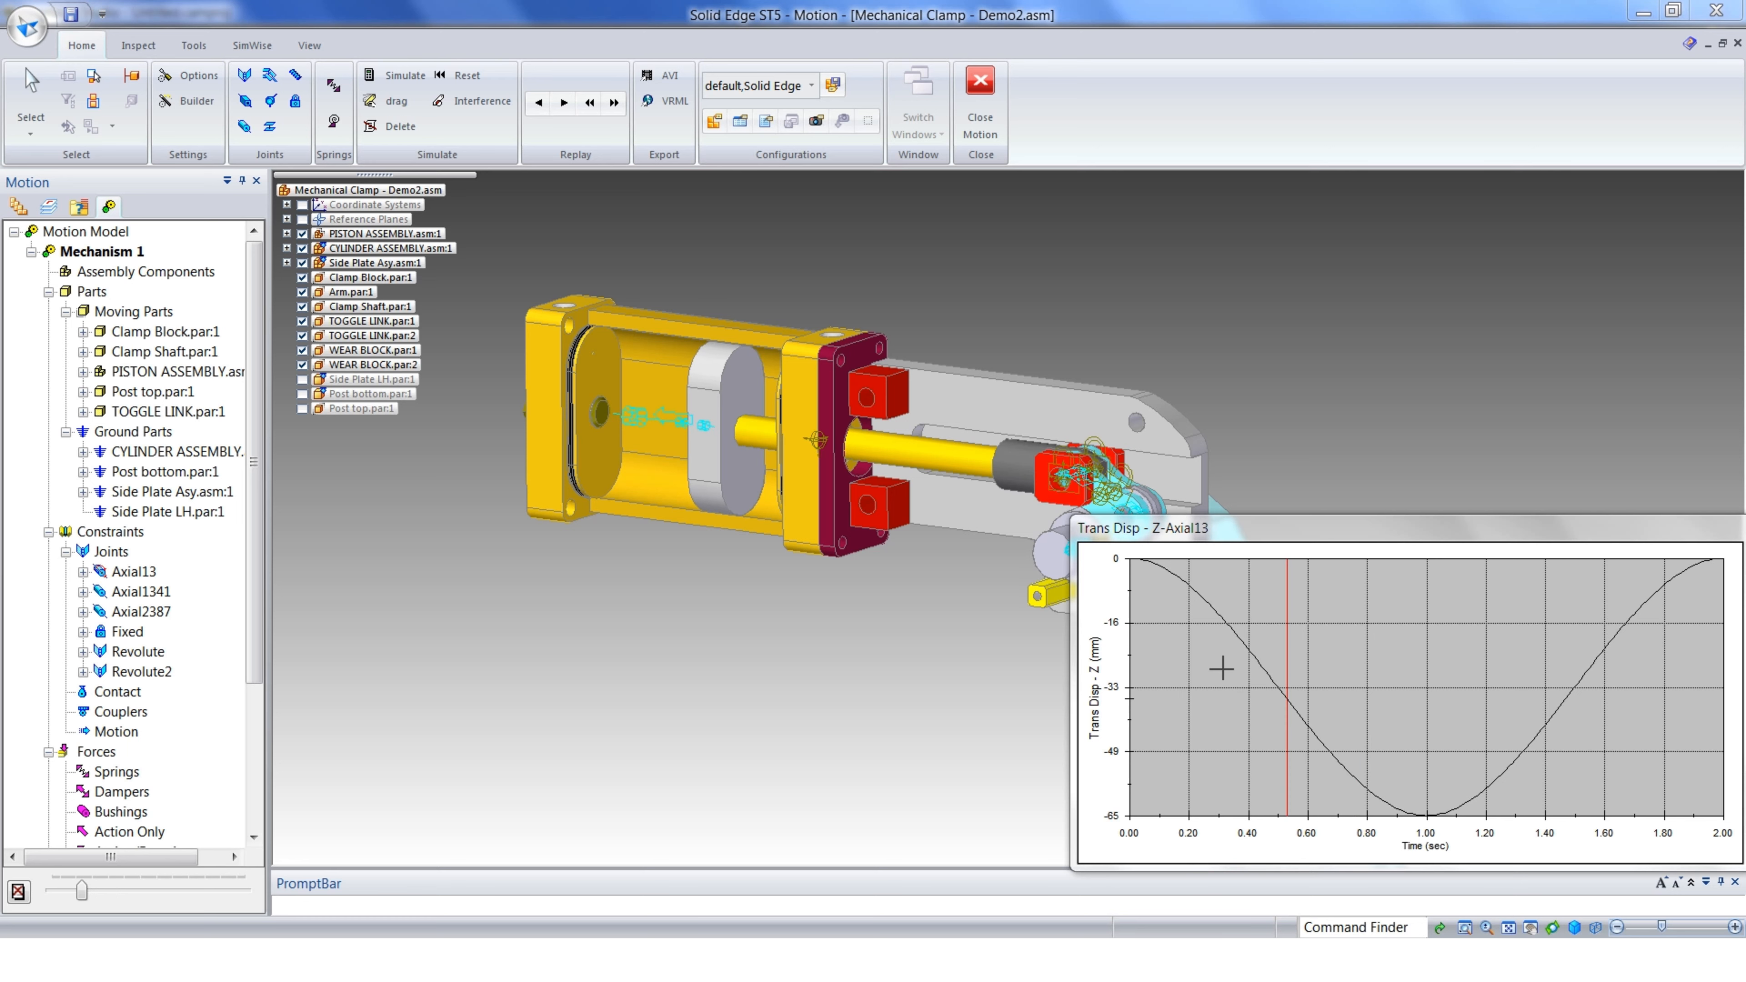
left_click(1332, 678)
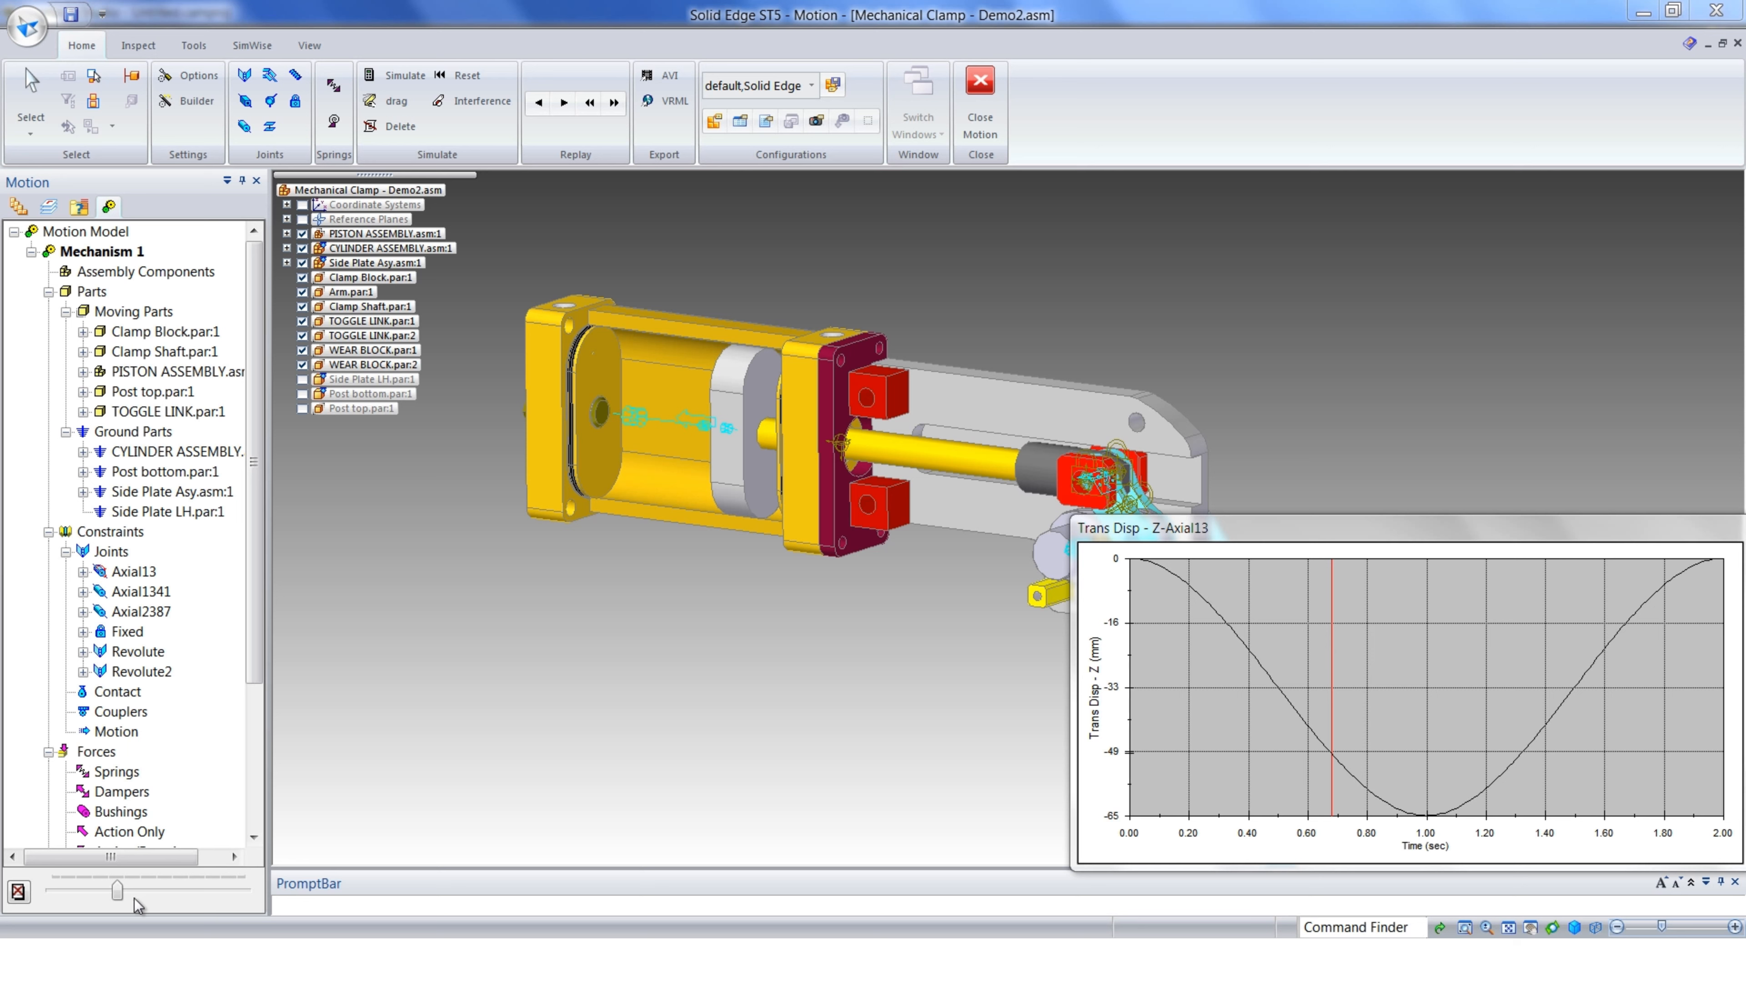
mouse_move(120, 896)
left_mouse_down()
mouse_move(154, 898)
mouse_move(86, 887)
mouse_move(102, 890)
left_mouse_up()
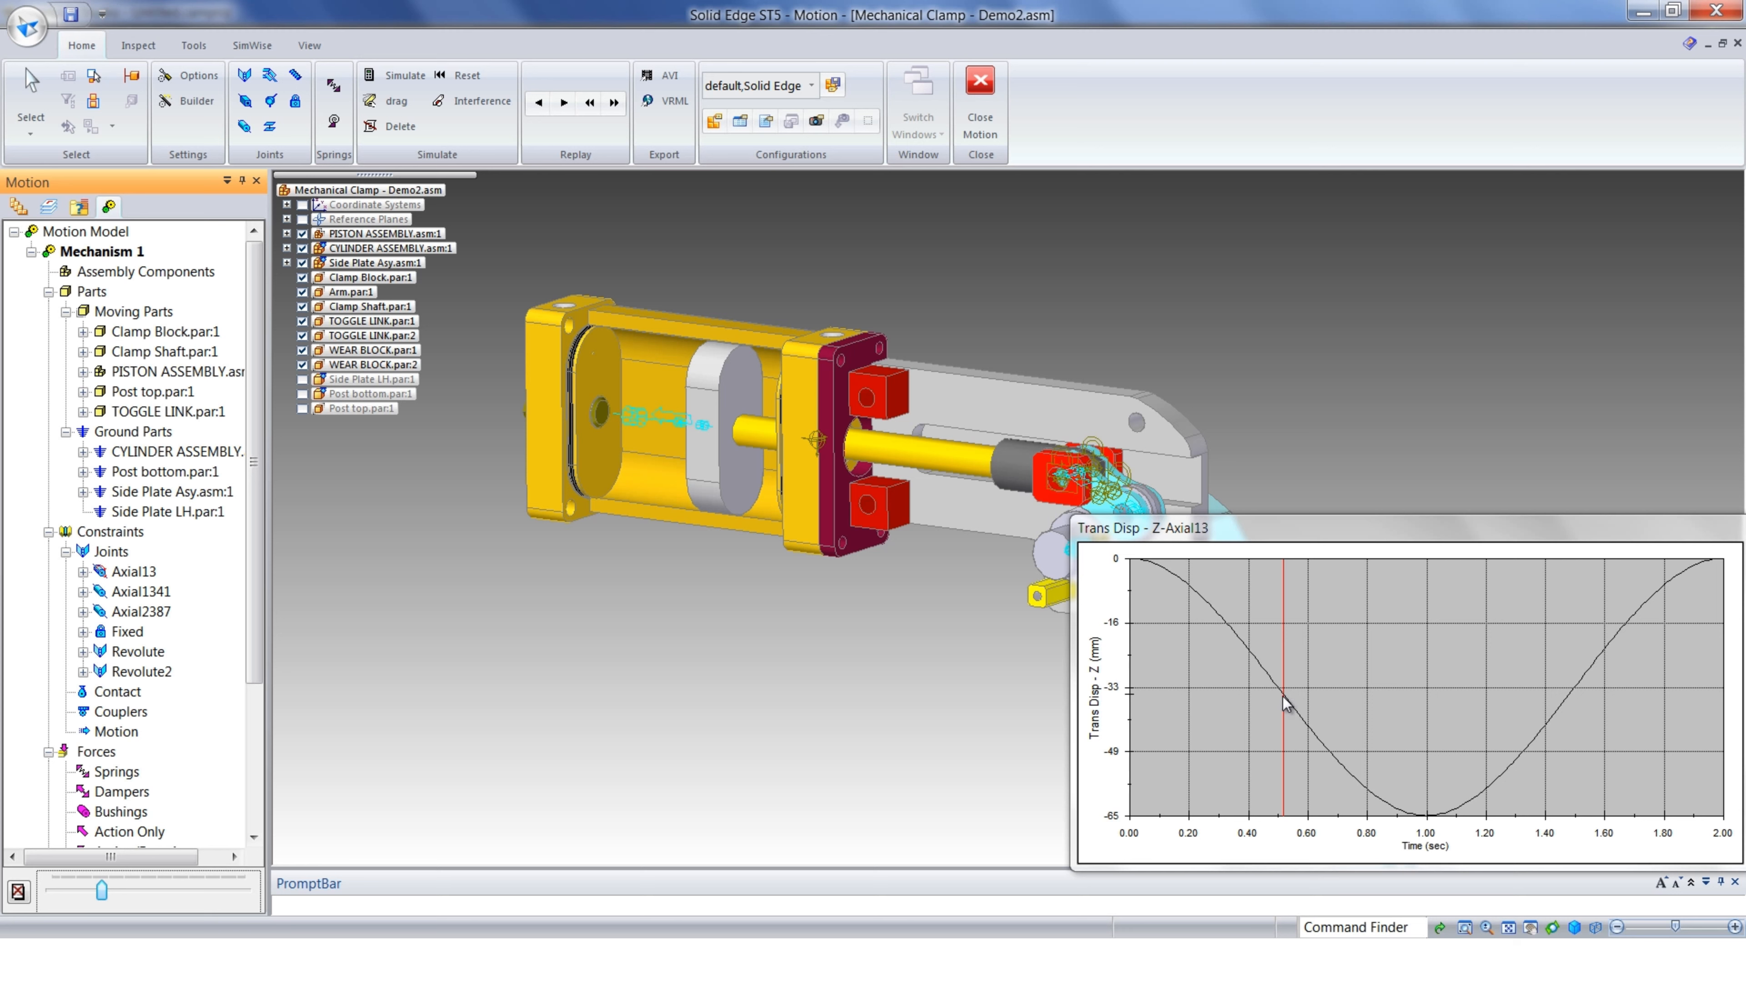
mouse_move(1286, 703)
Delete the Trans Disp - Z-Axial13 plot from the XY plots and confirm the deletion
right_click(1097, 595)
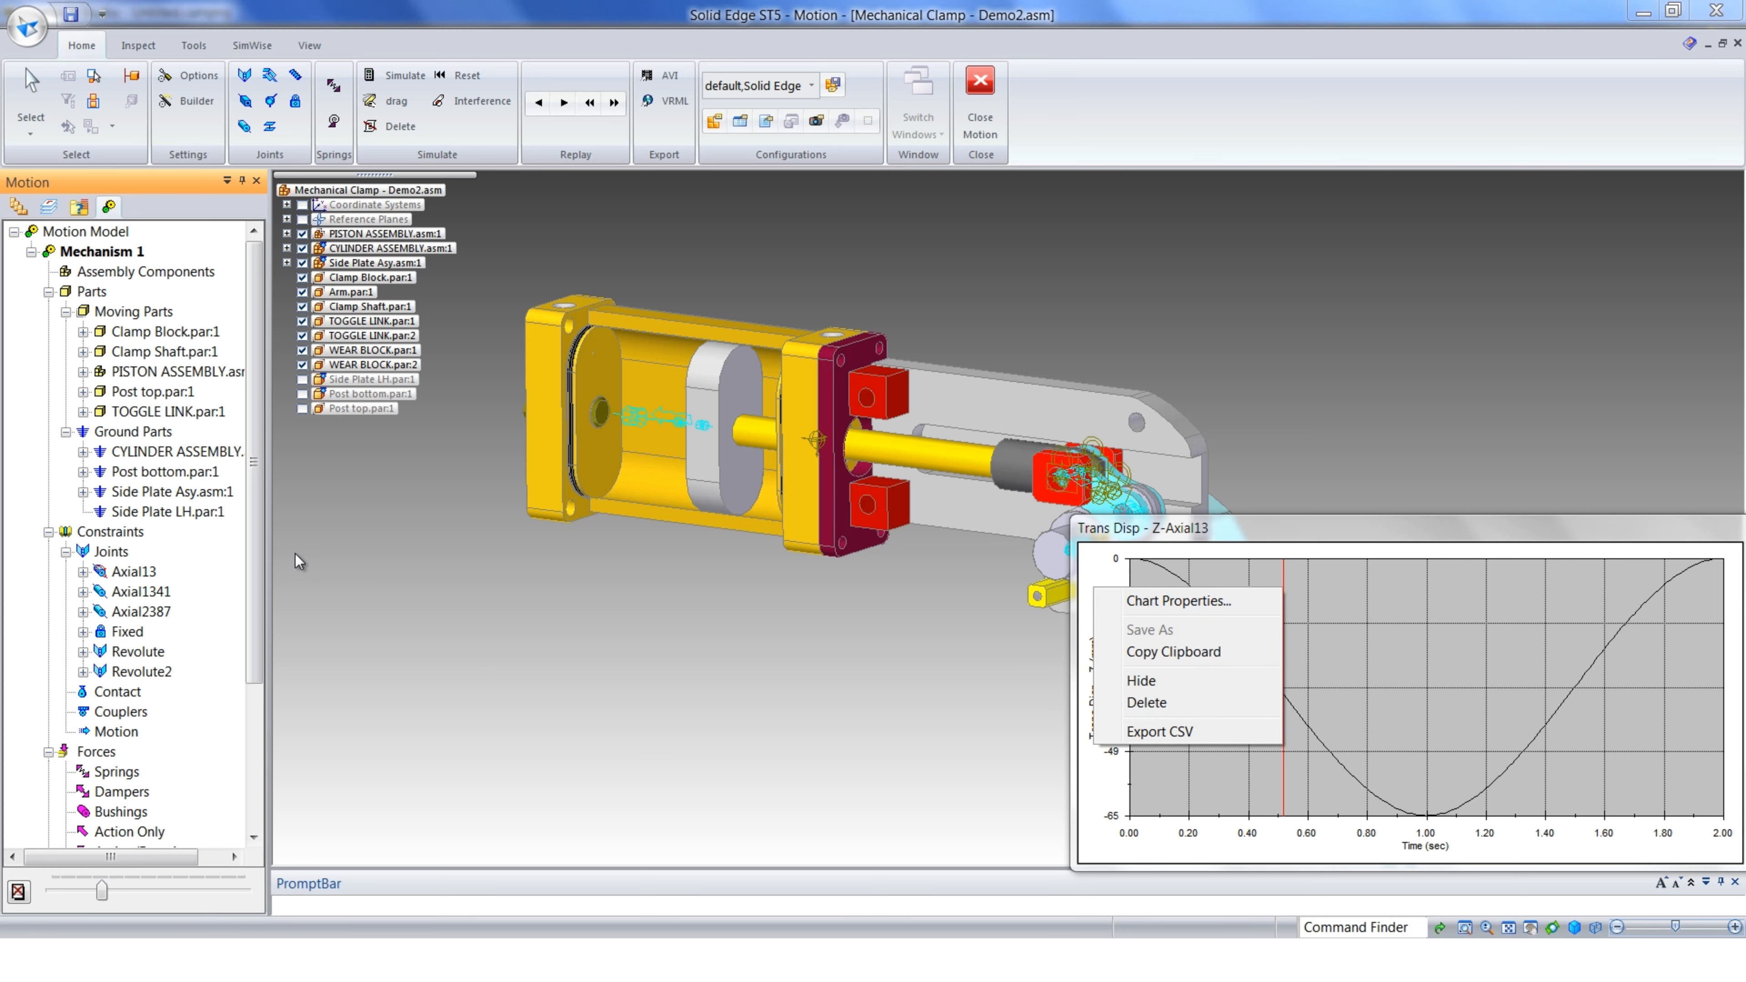
left_click_drag(253, 516, 255, 711)
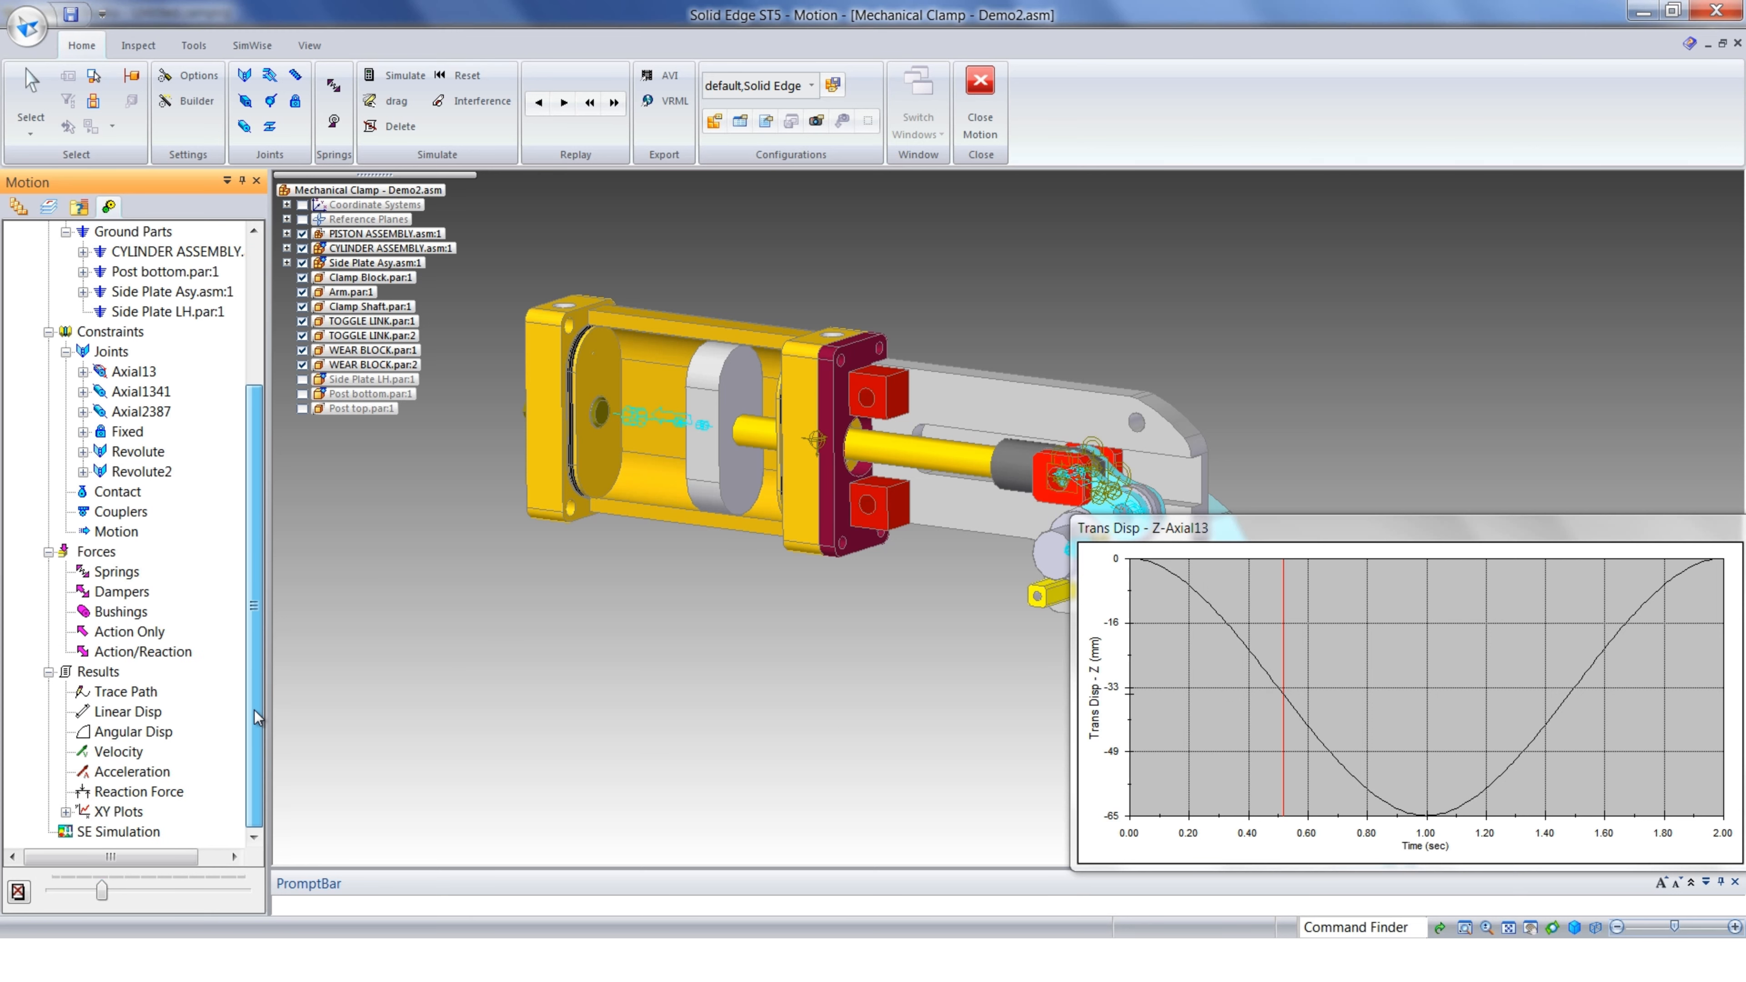
left_click(66, 812)
right_click(146, 836)
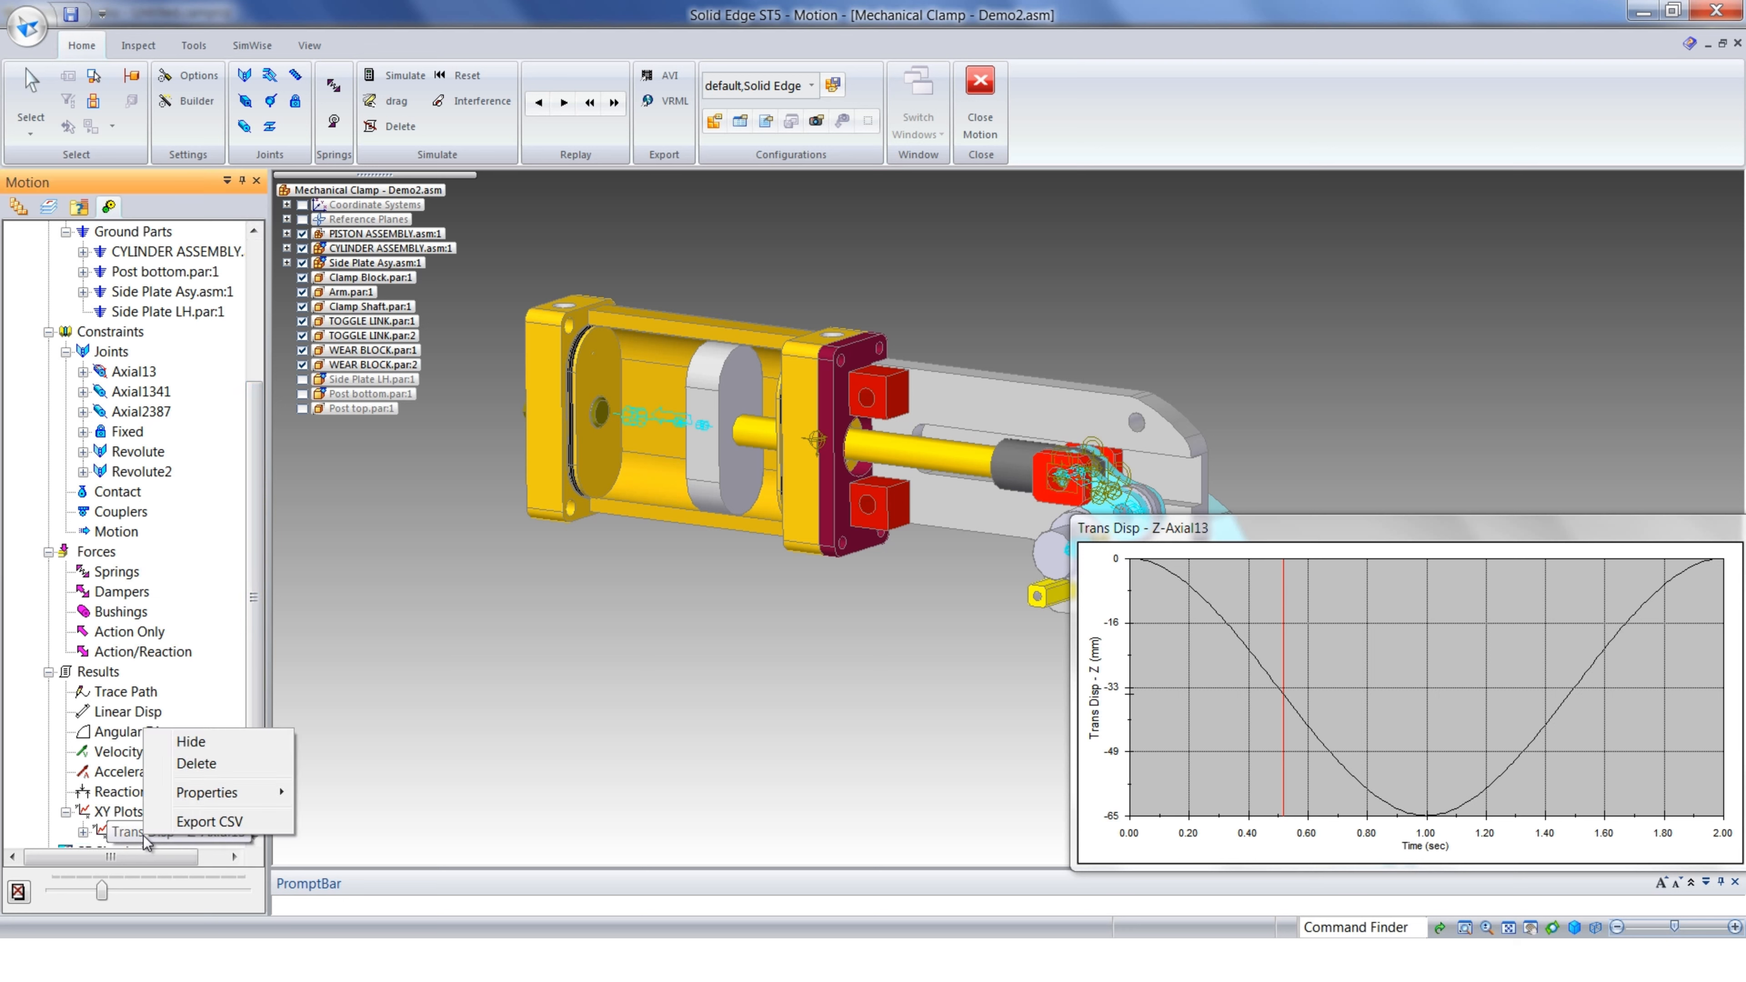
left_click(192, 763)
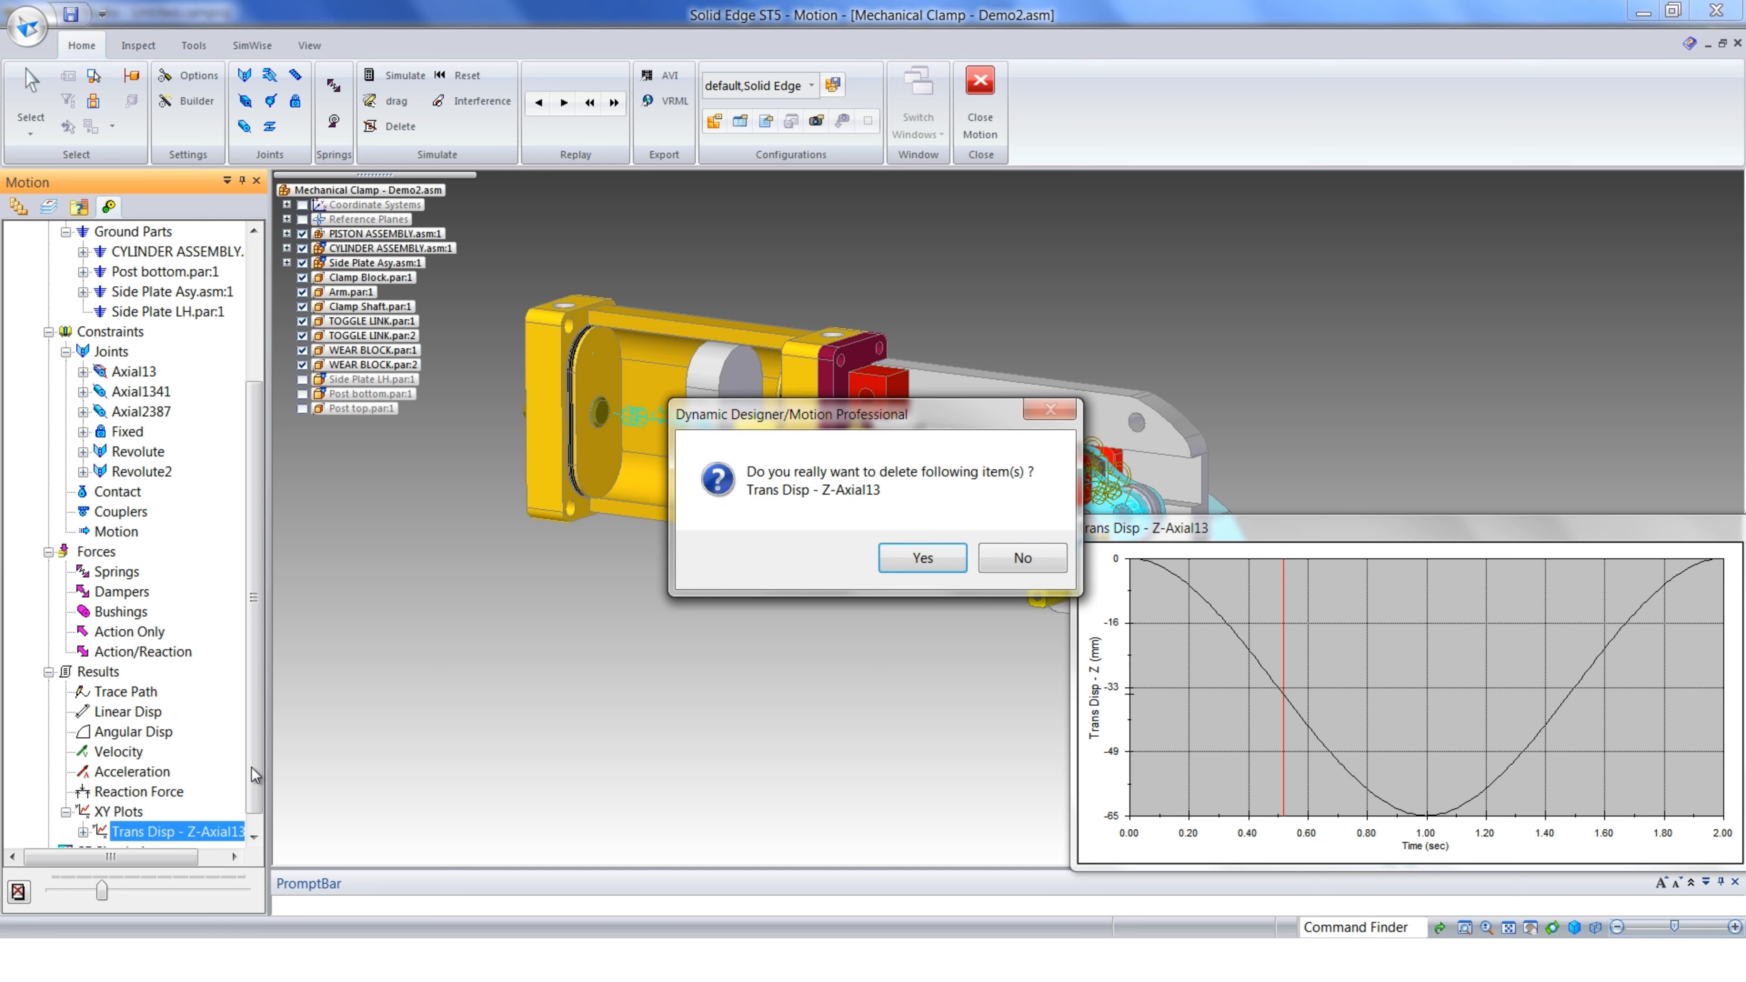
left_click(909, 565)
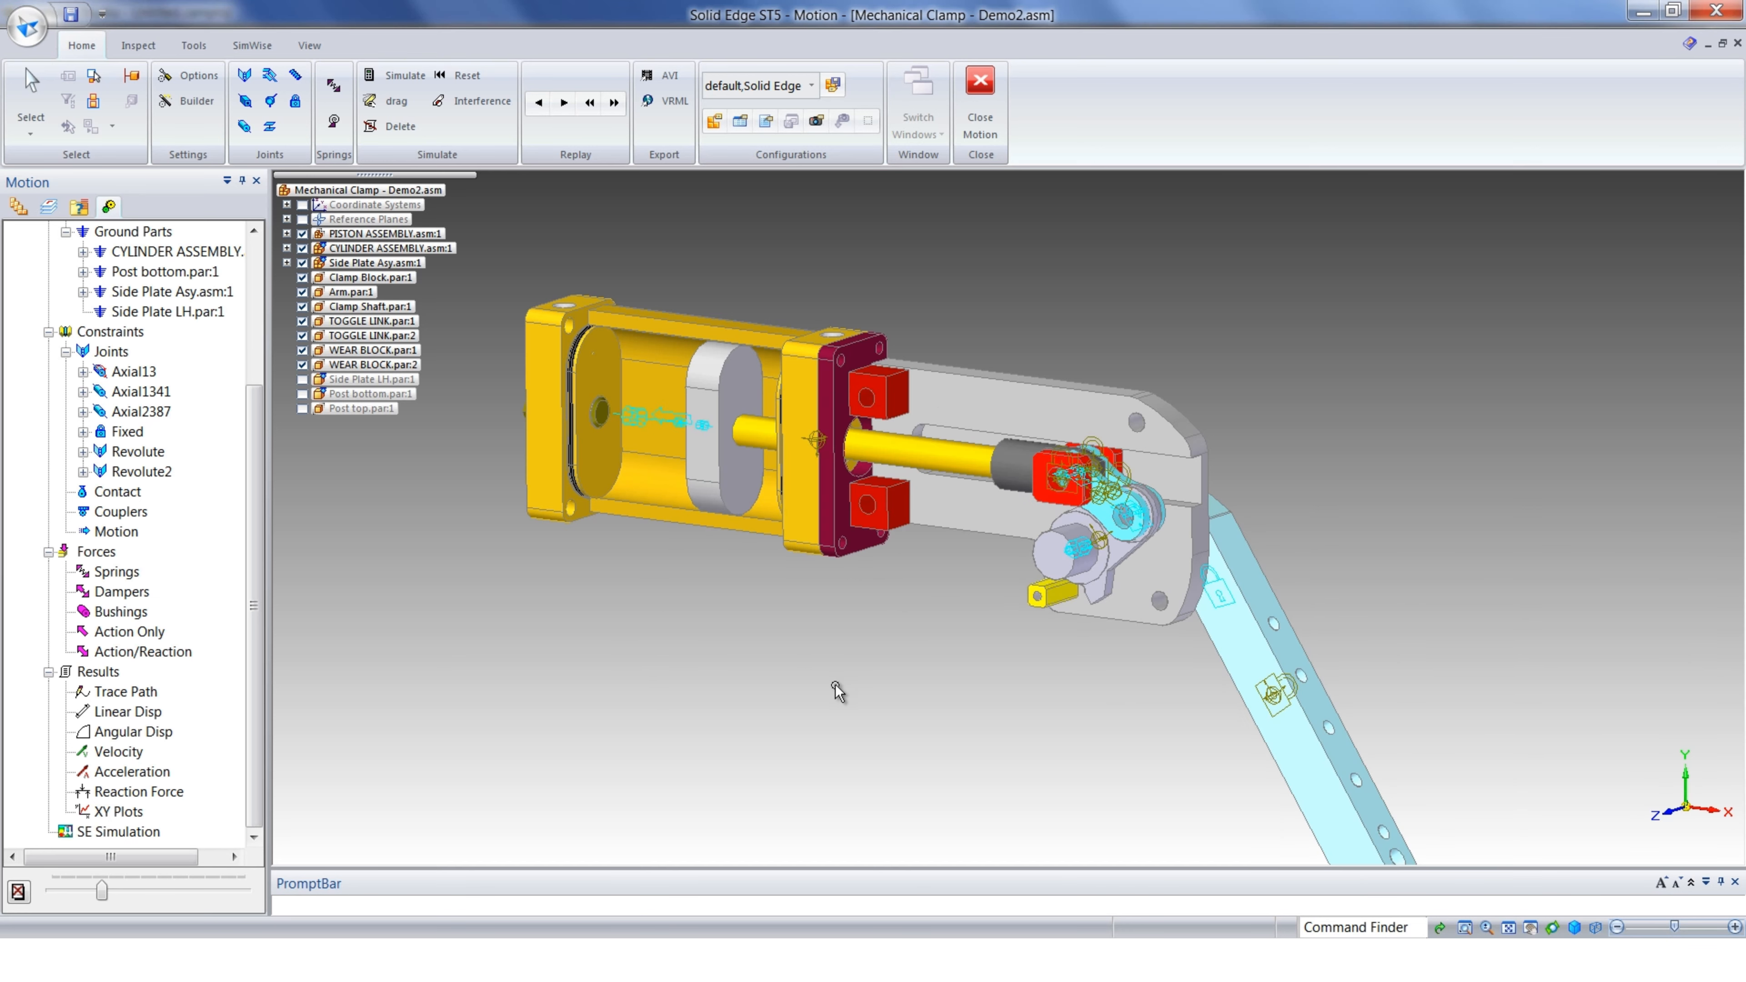
Delete the motion results so the mechanism can be edited again, confirming the deletion
scroll(837, 691, "down", 3)
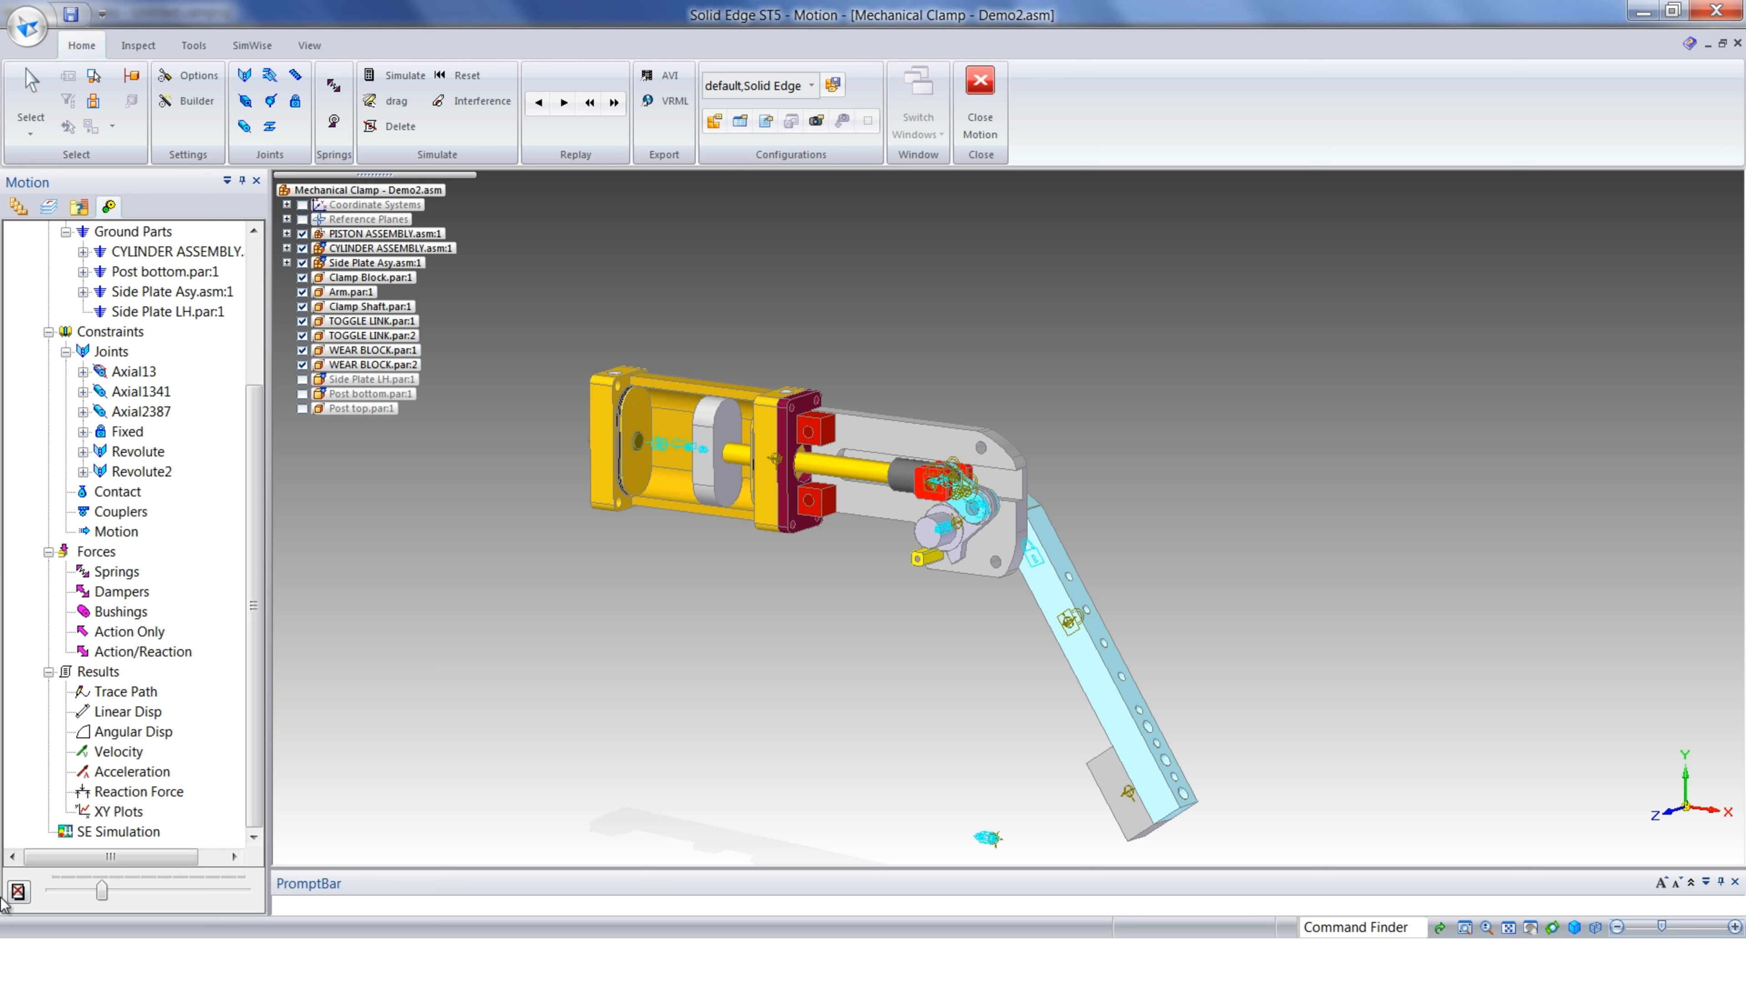
left_click(18, 893)
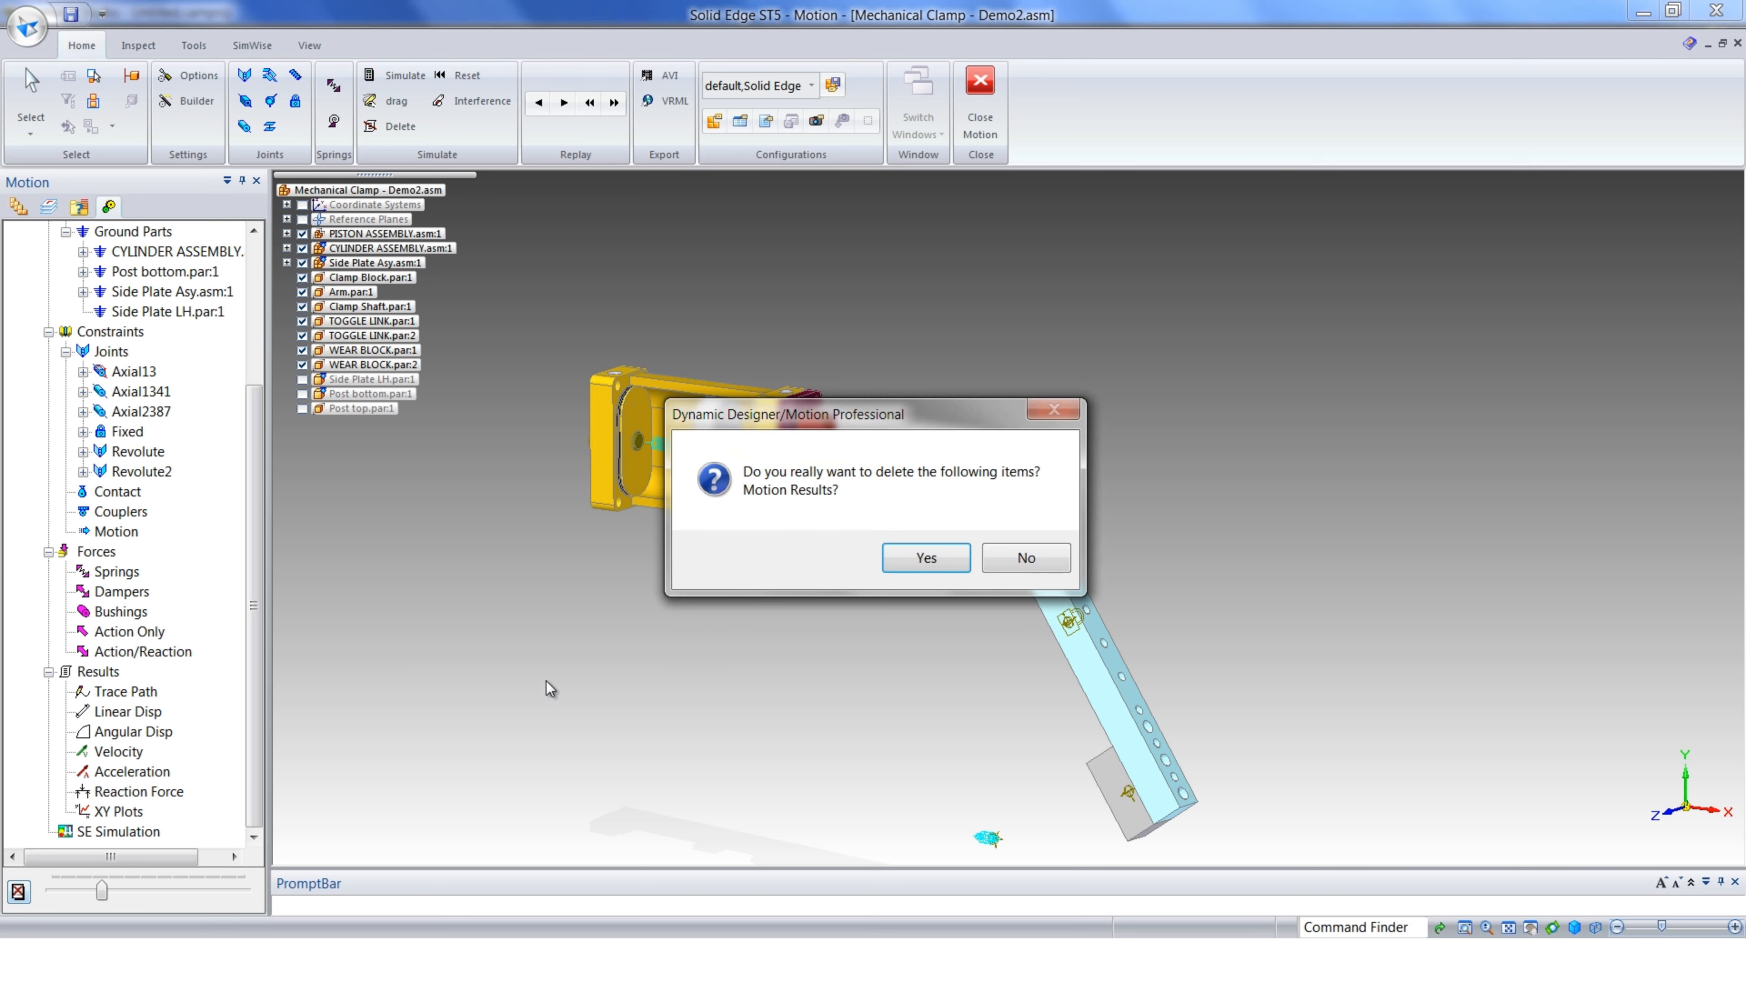
left_click(930, 565)
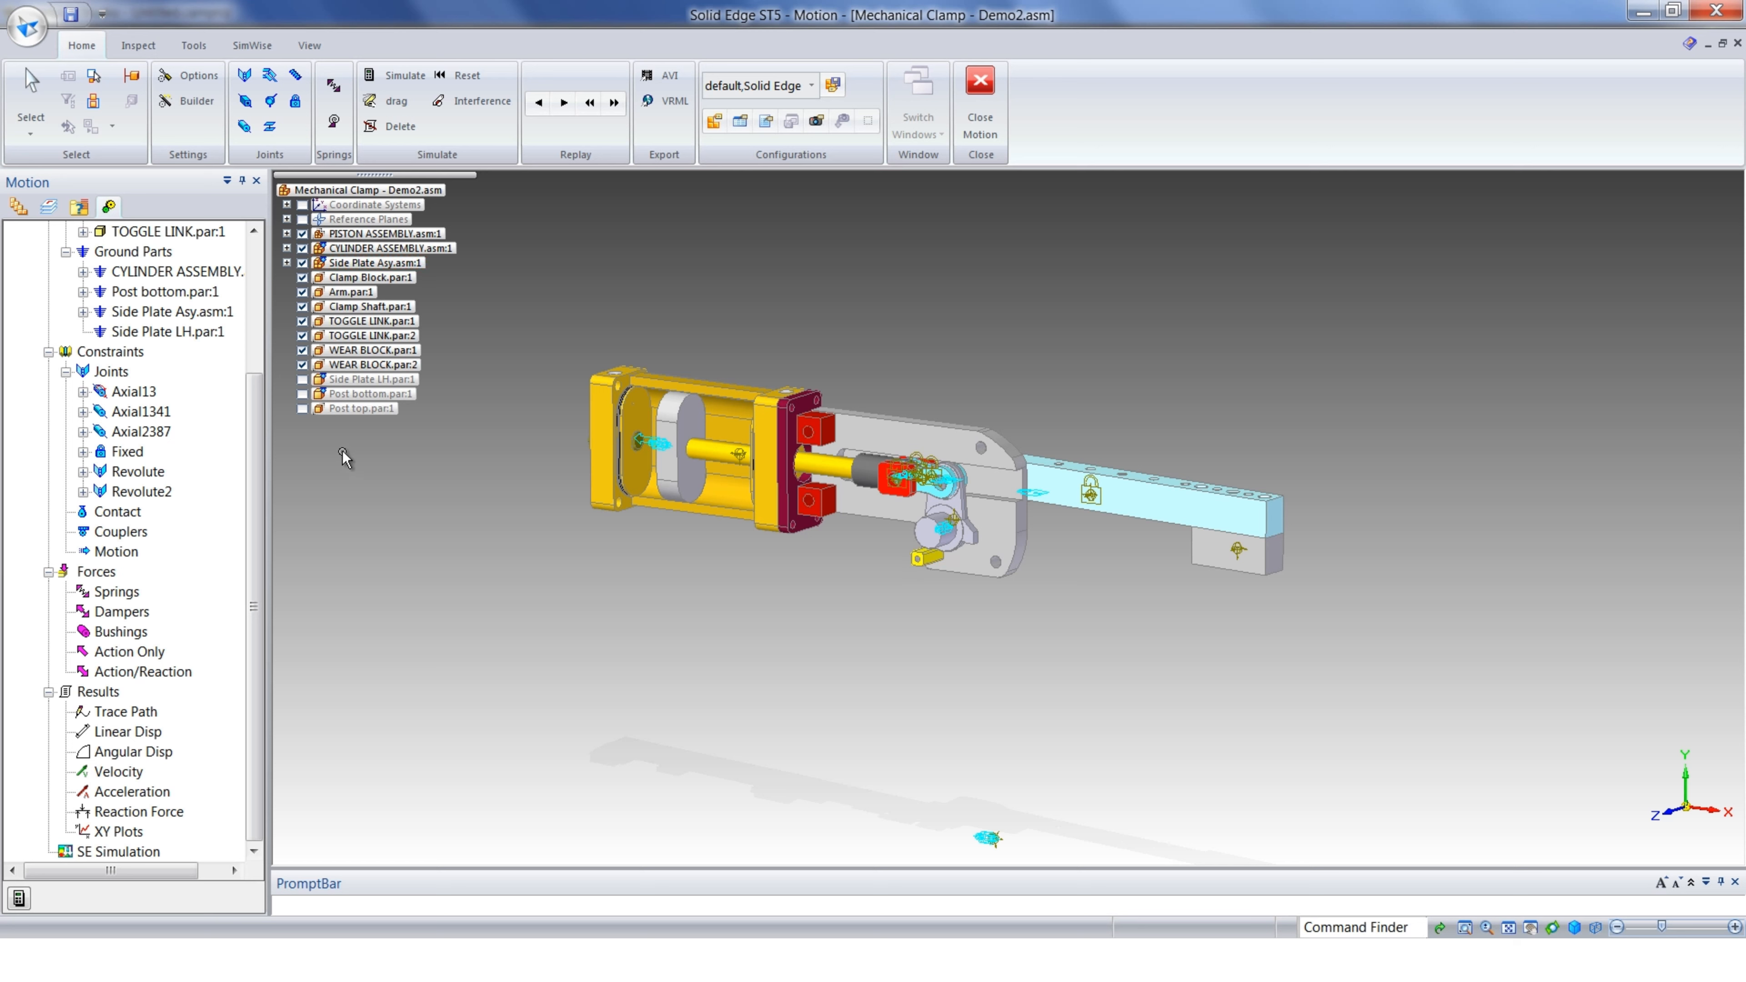
Show the hidden parts Post bottom.par:1 and Post top.par:1 below the clamp
left_click(302, 393)
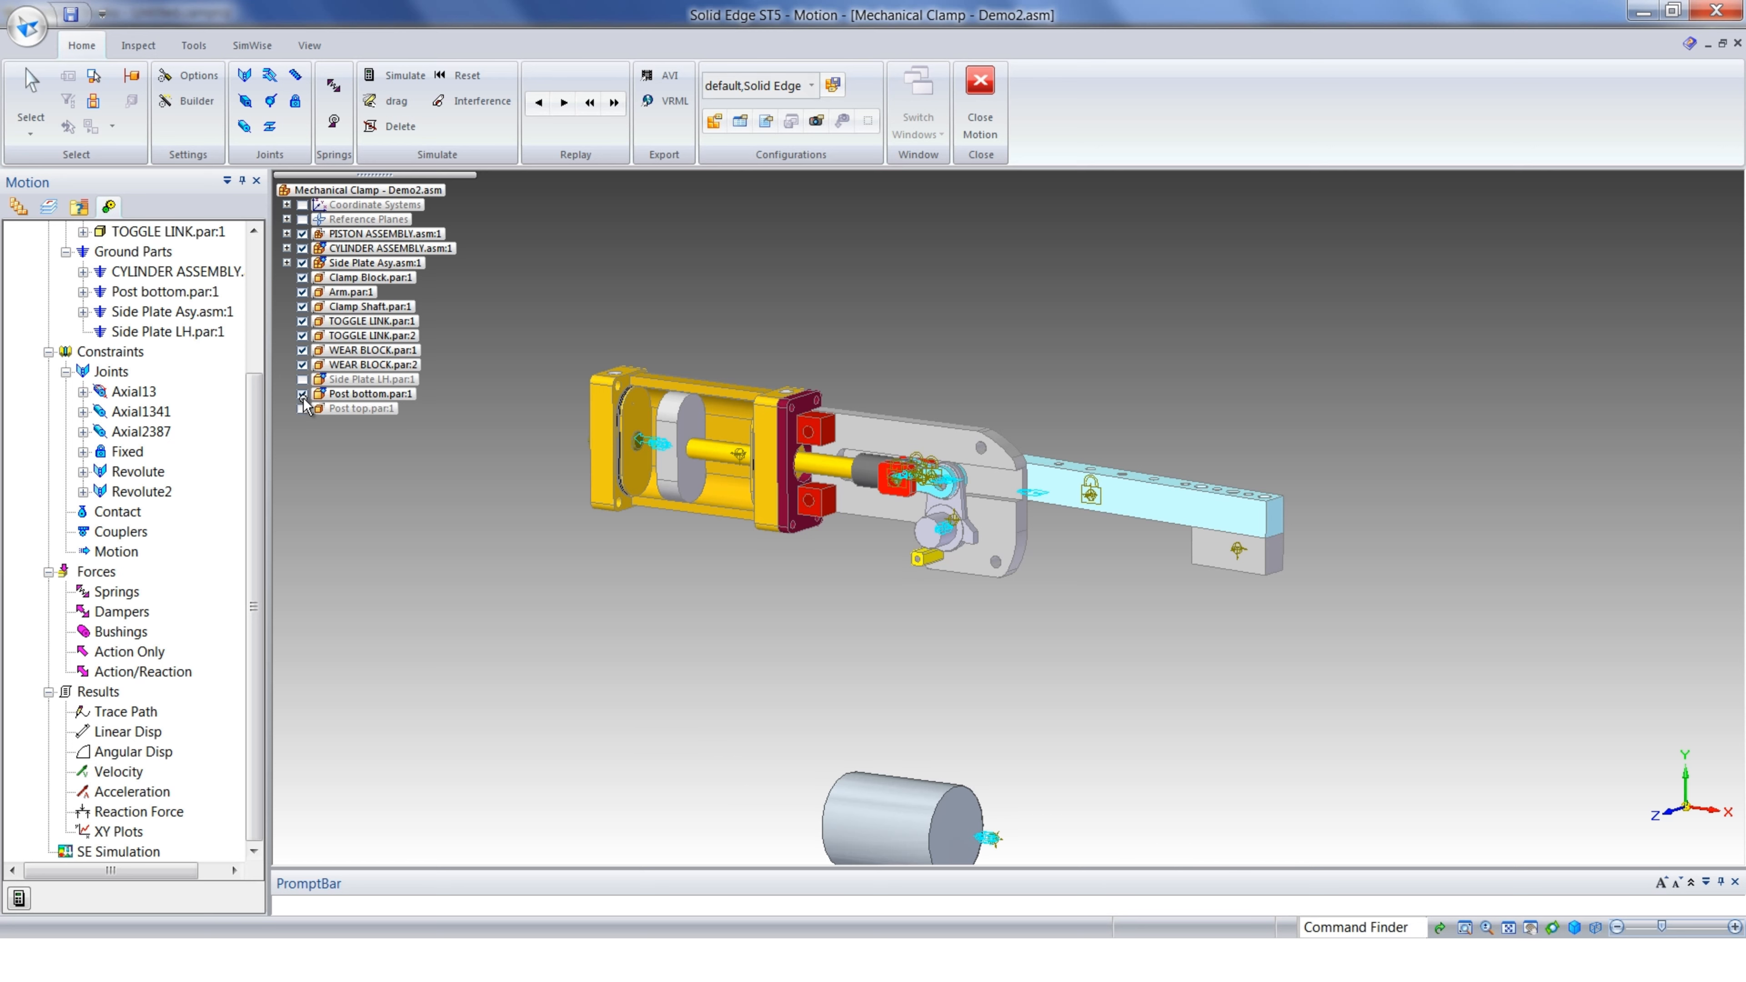
left_click(302, 407)
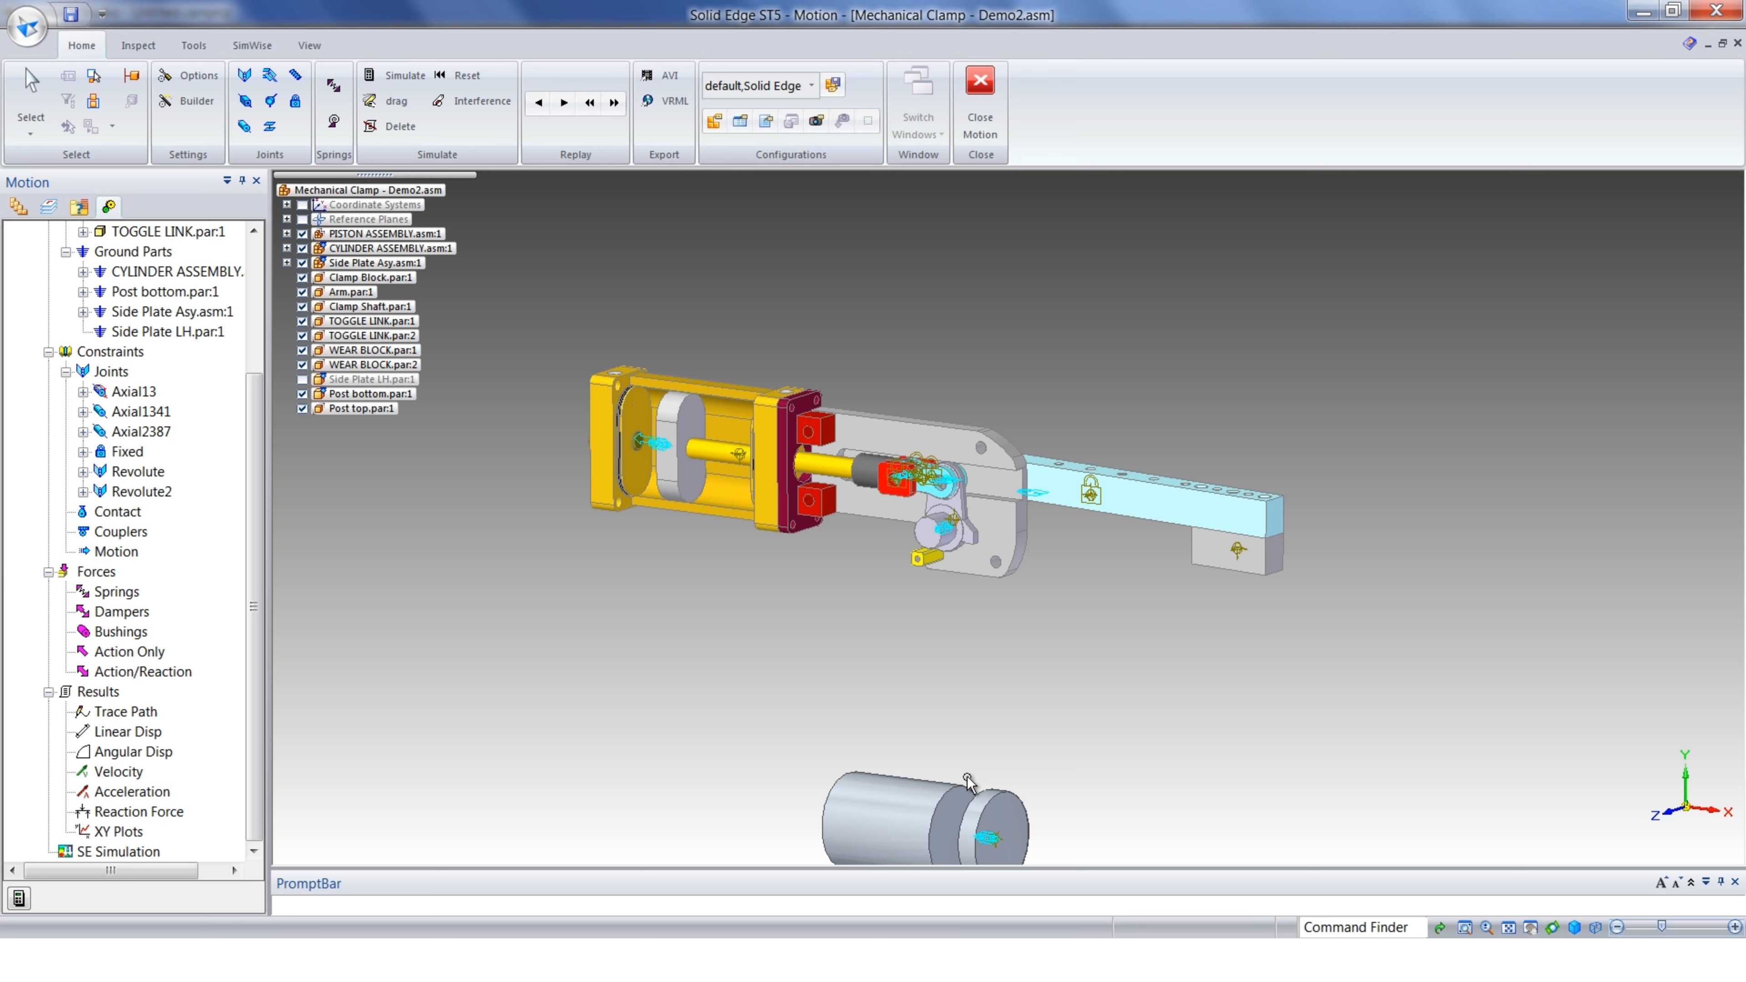
middle_click_drag(875, 719, 854, 649, "shift")
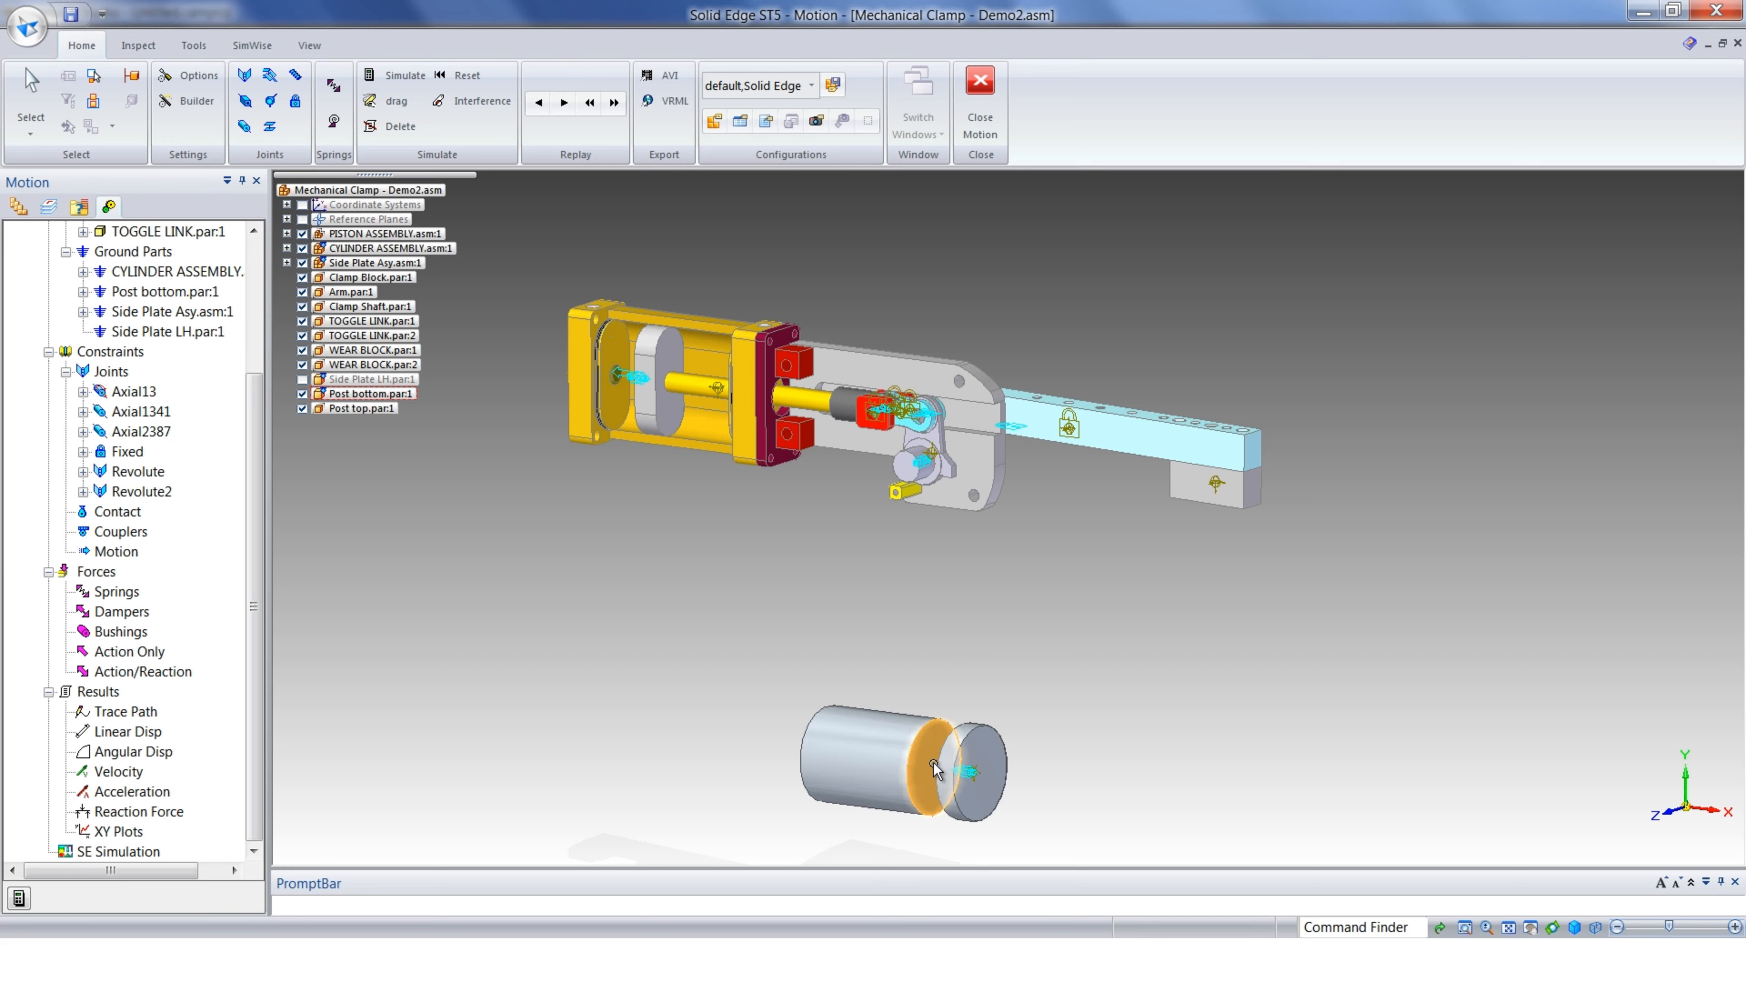
scroll(933, 764, "up", 4)
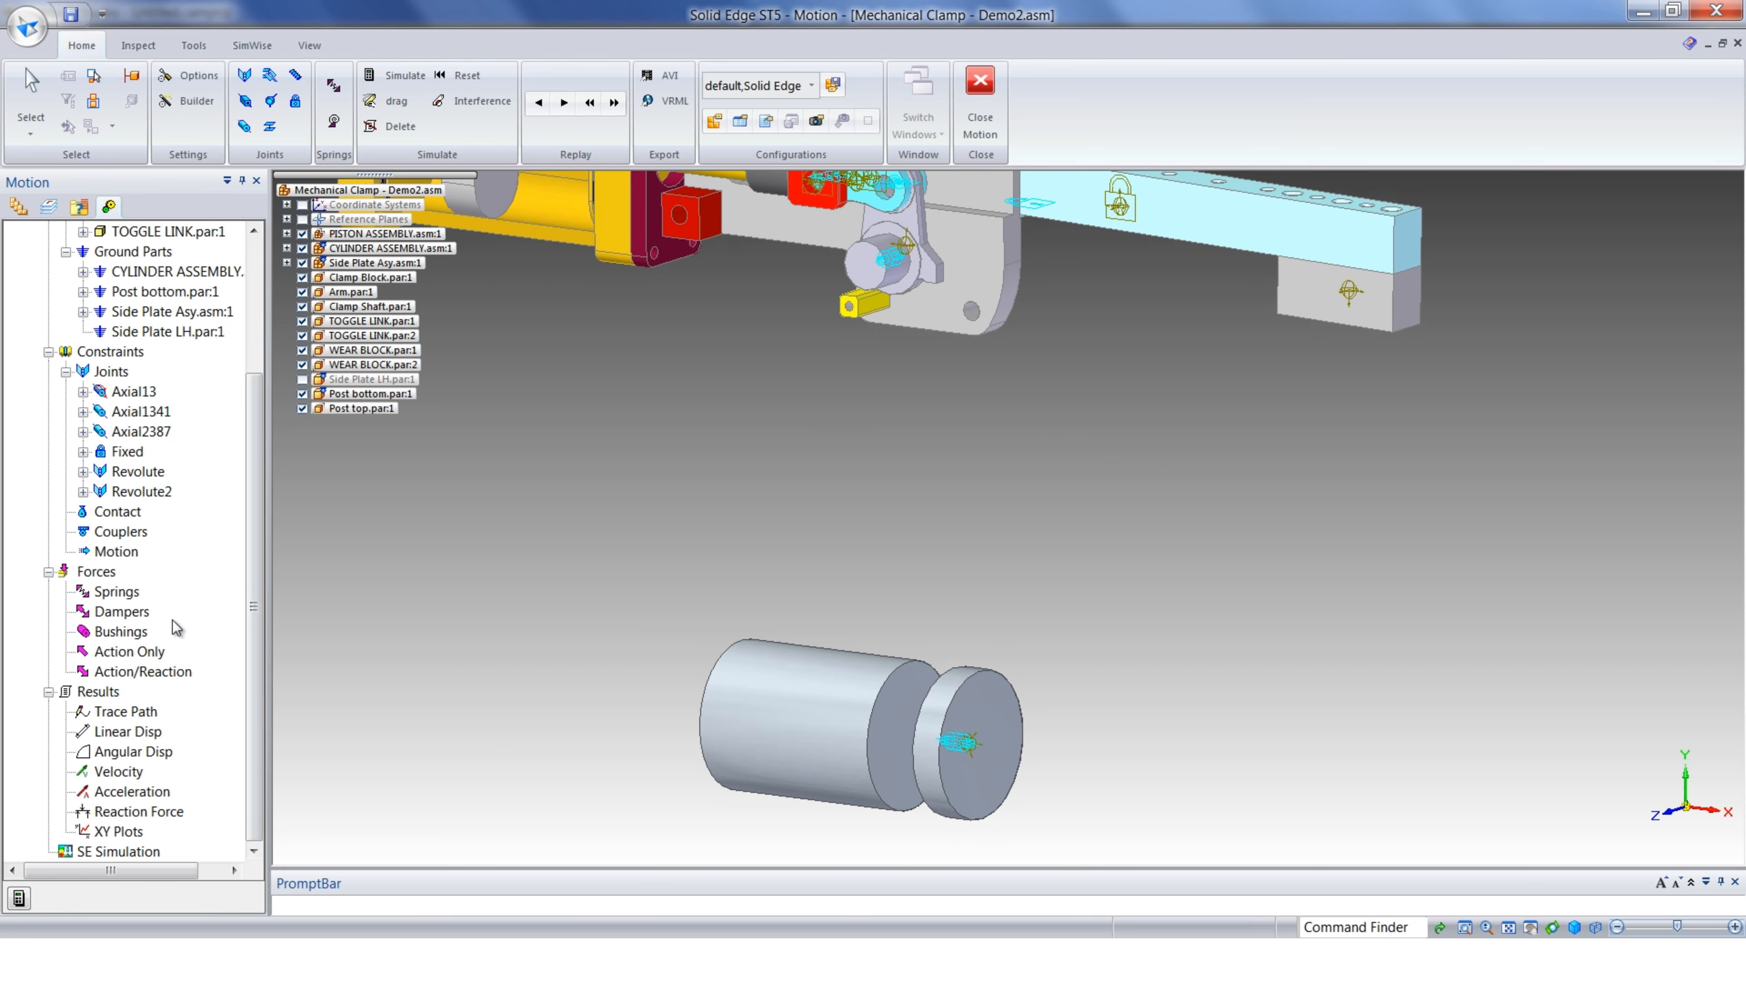
Start a translational spring from Post top.par:1 to Post bottom.par:1, attaching it at the centres of their facing circular edges
right_click(118, 596)
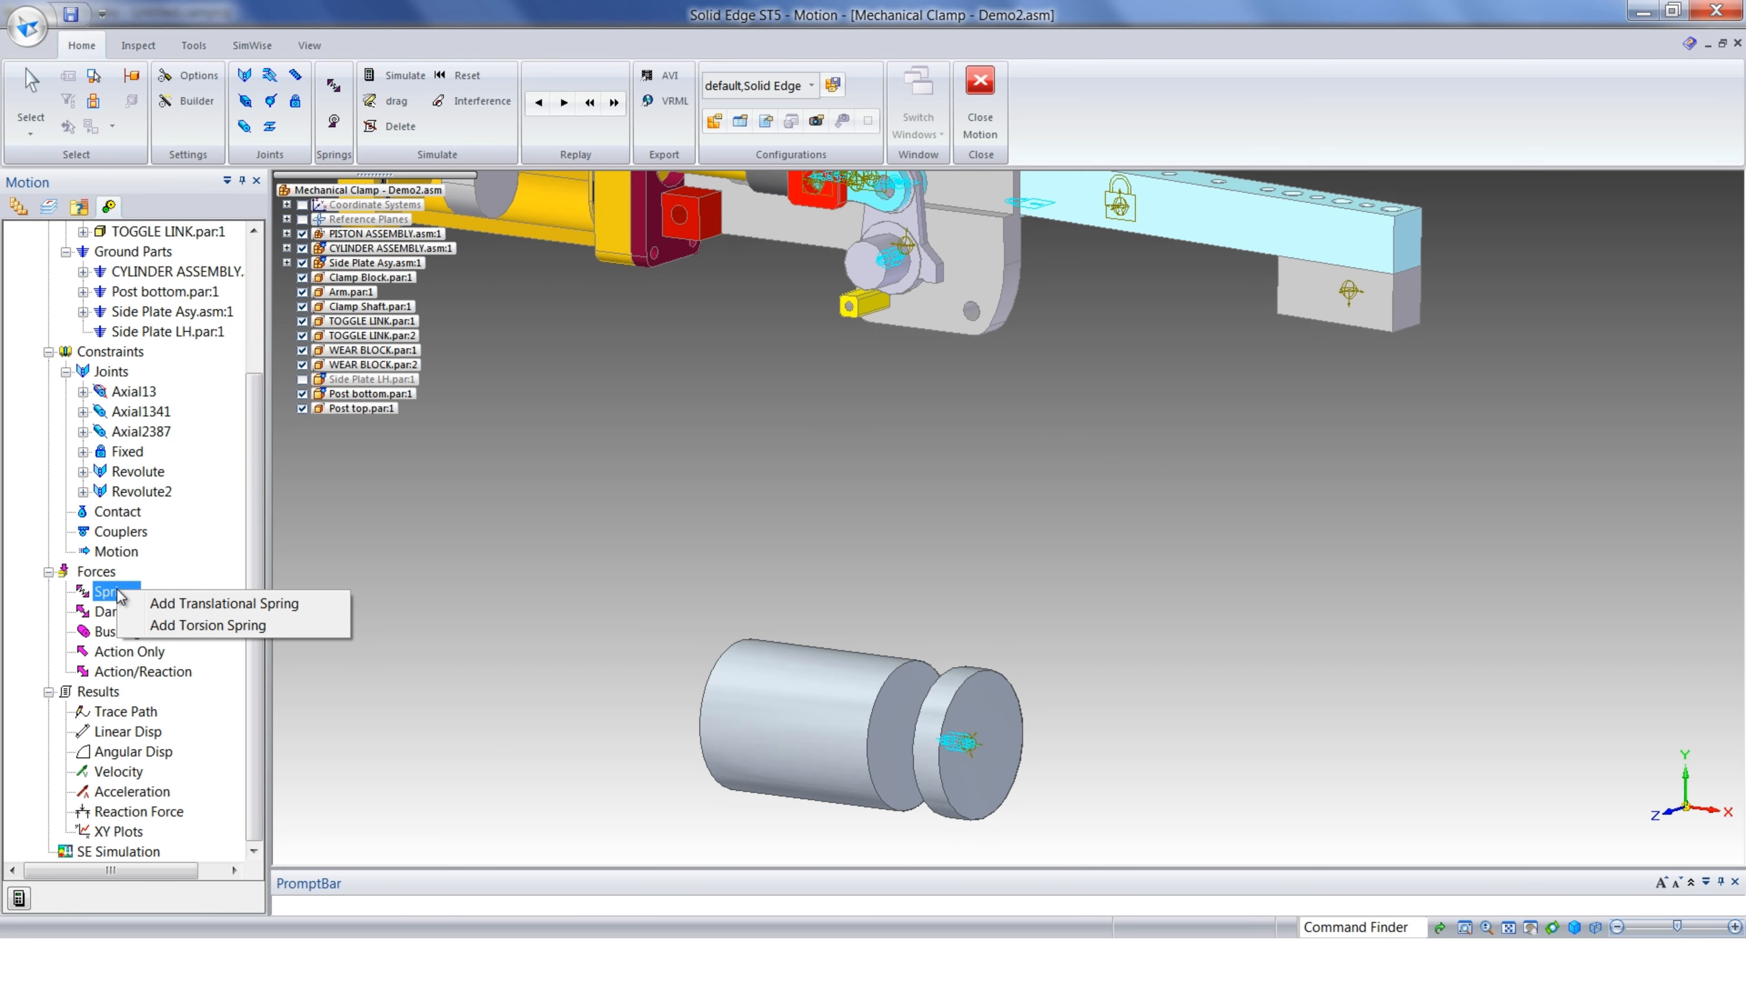
left_click(172, 604)
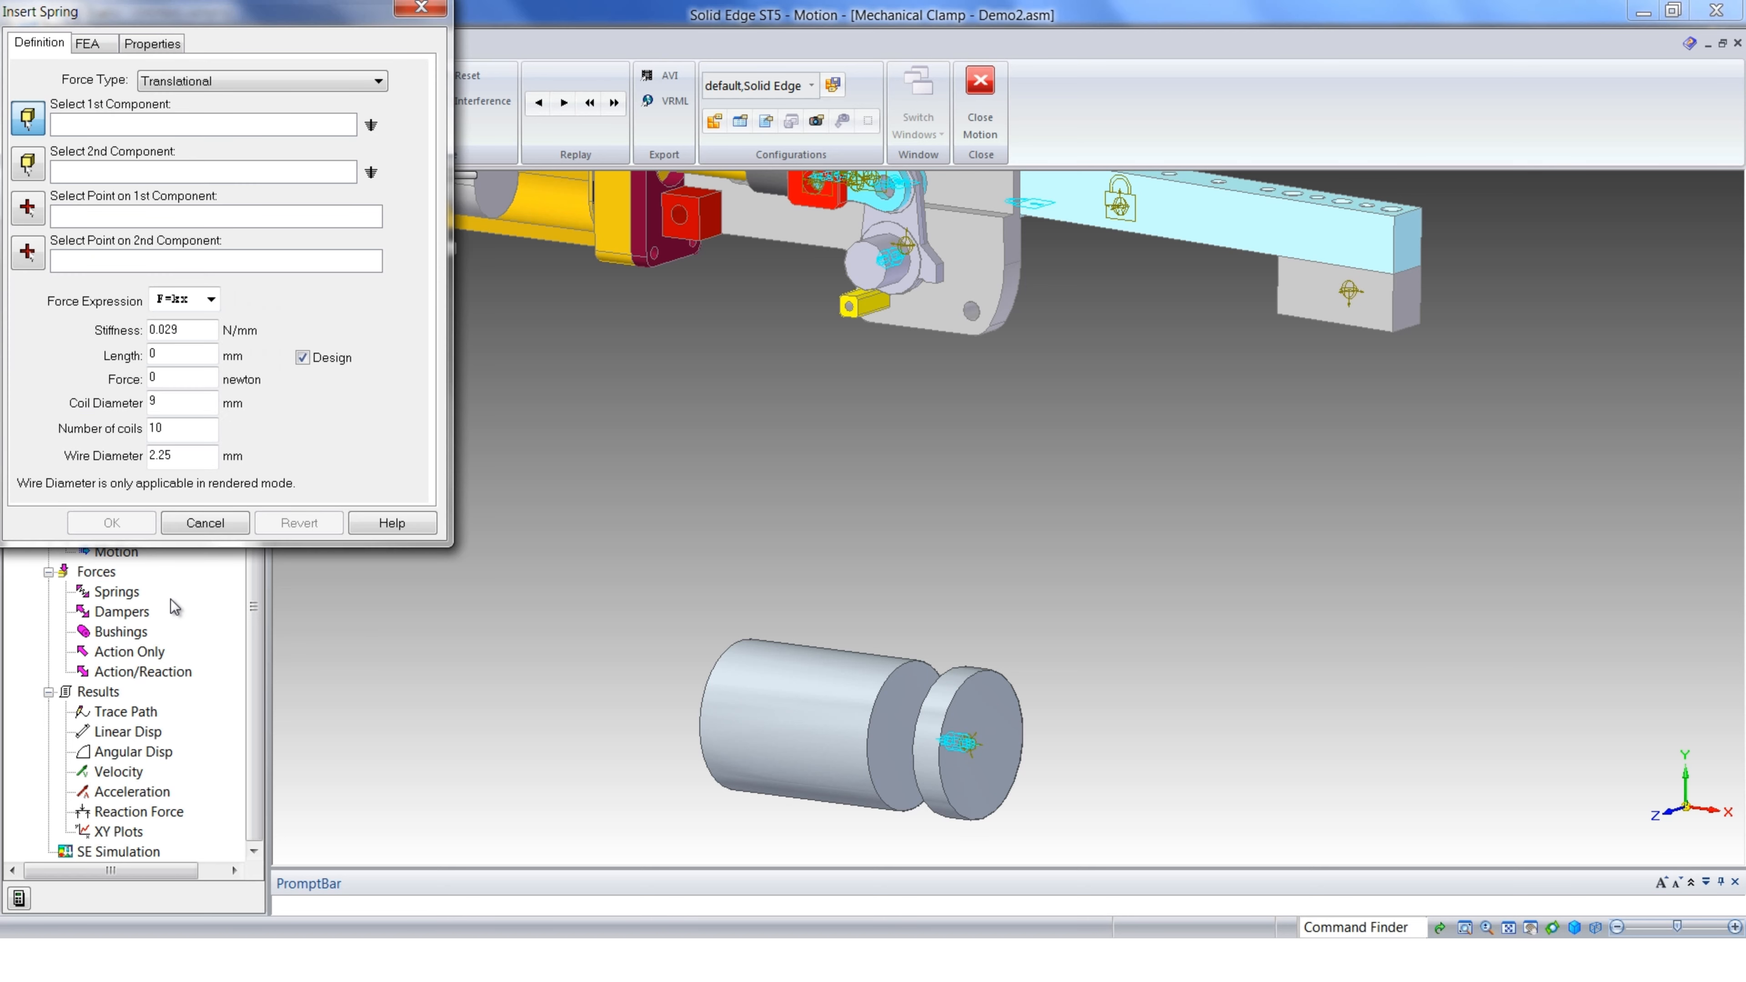
left_click(980, 677)
left_click(860, 665)
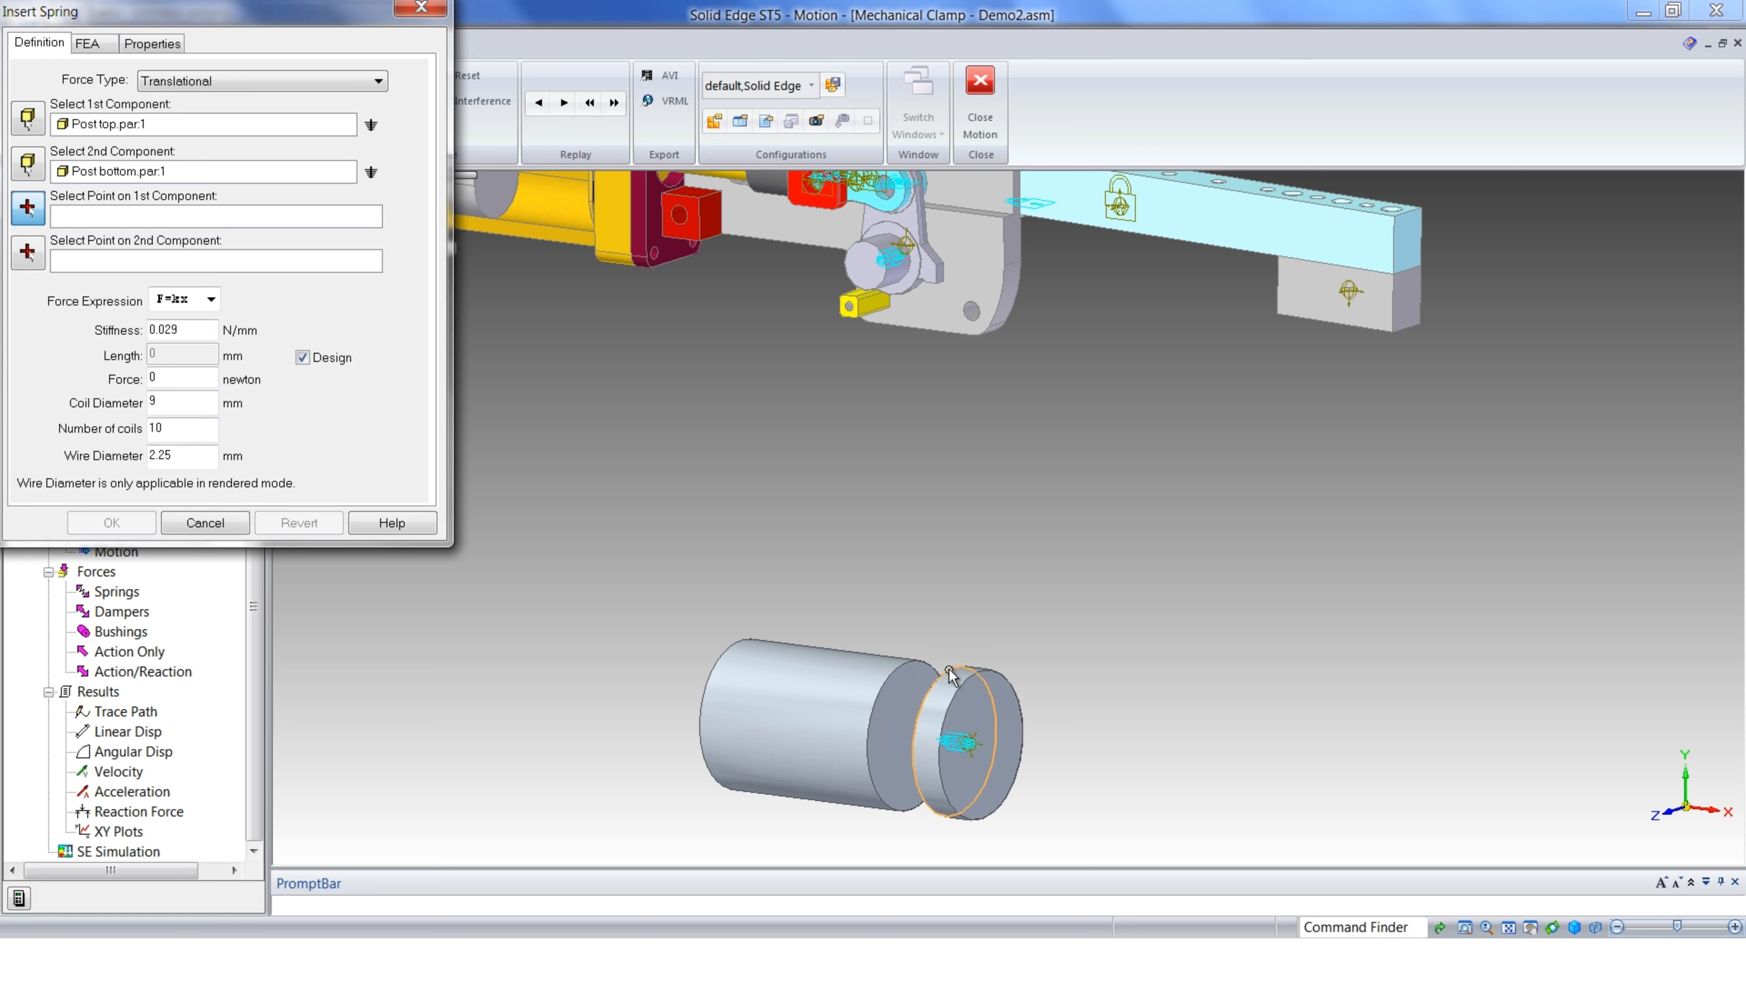
left_click(951, 675)
left_click(913, 668)
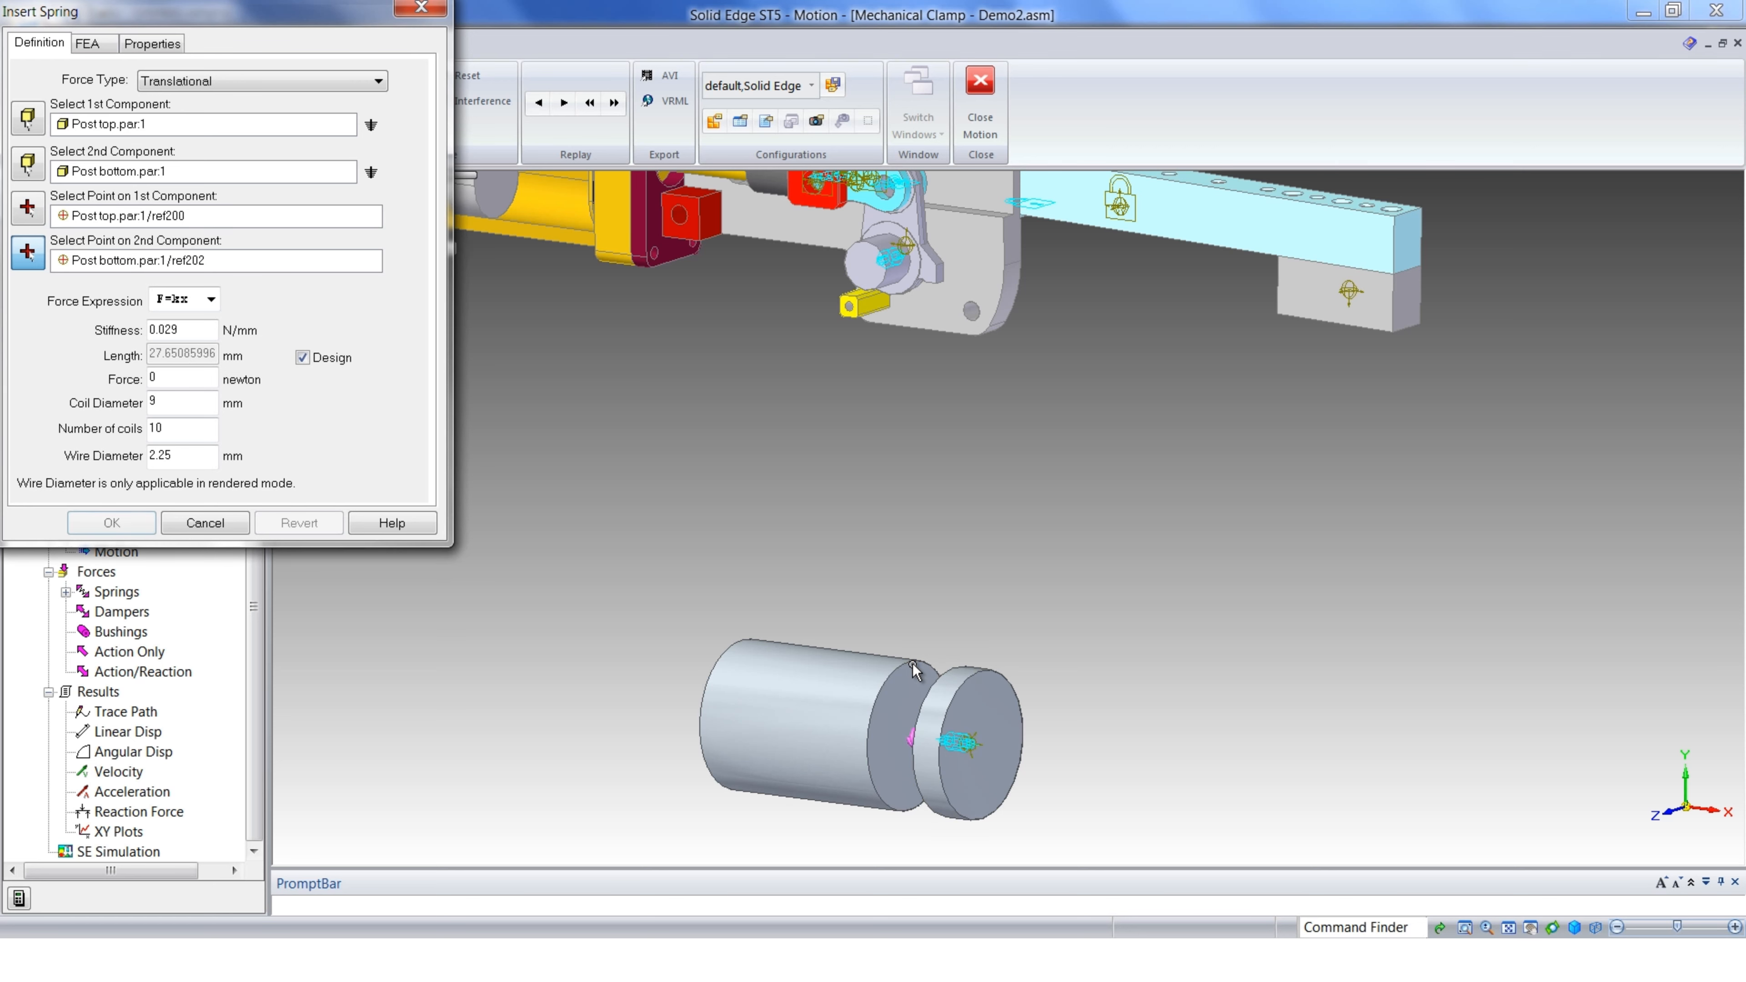
Give the spring a stiffness of 1800 N/mm, coil diameter 25 mm, 6 coils and wire diameter 2 mm, then accept it
middle_click_drag(944, 645, 1024, 643)
scroll(915, 770, "up", 5)
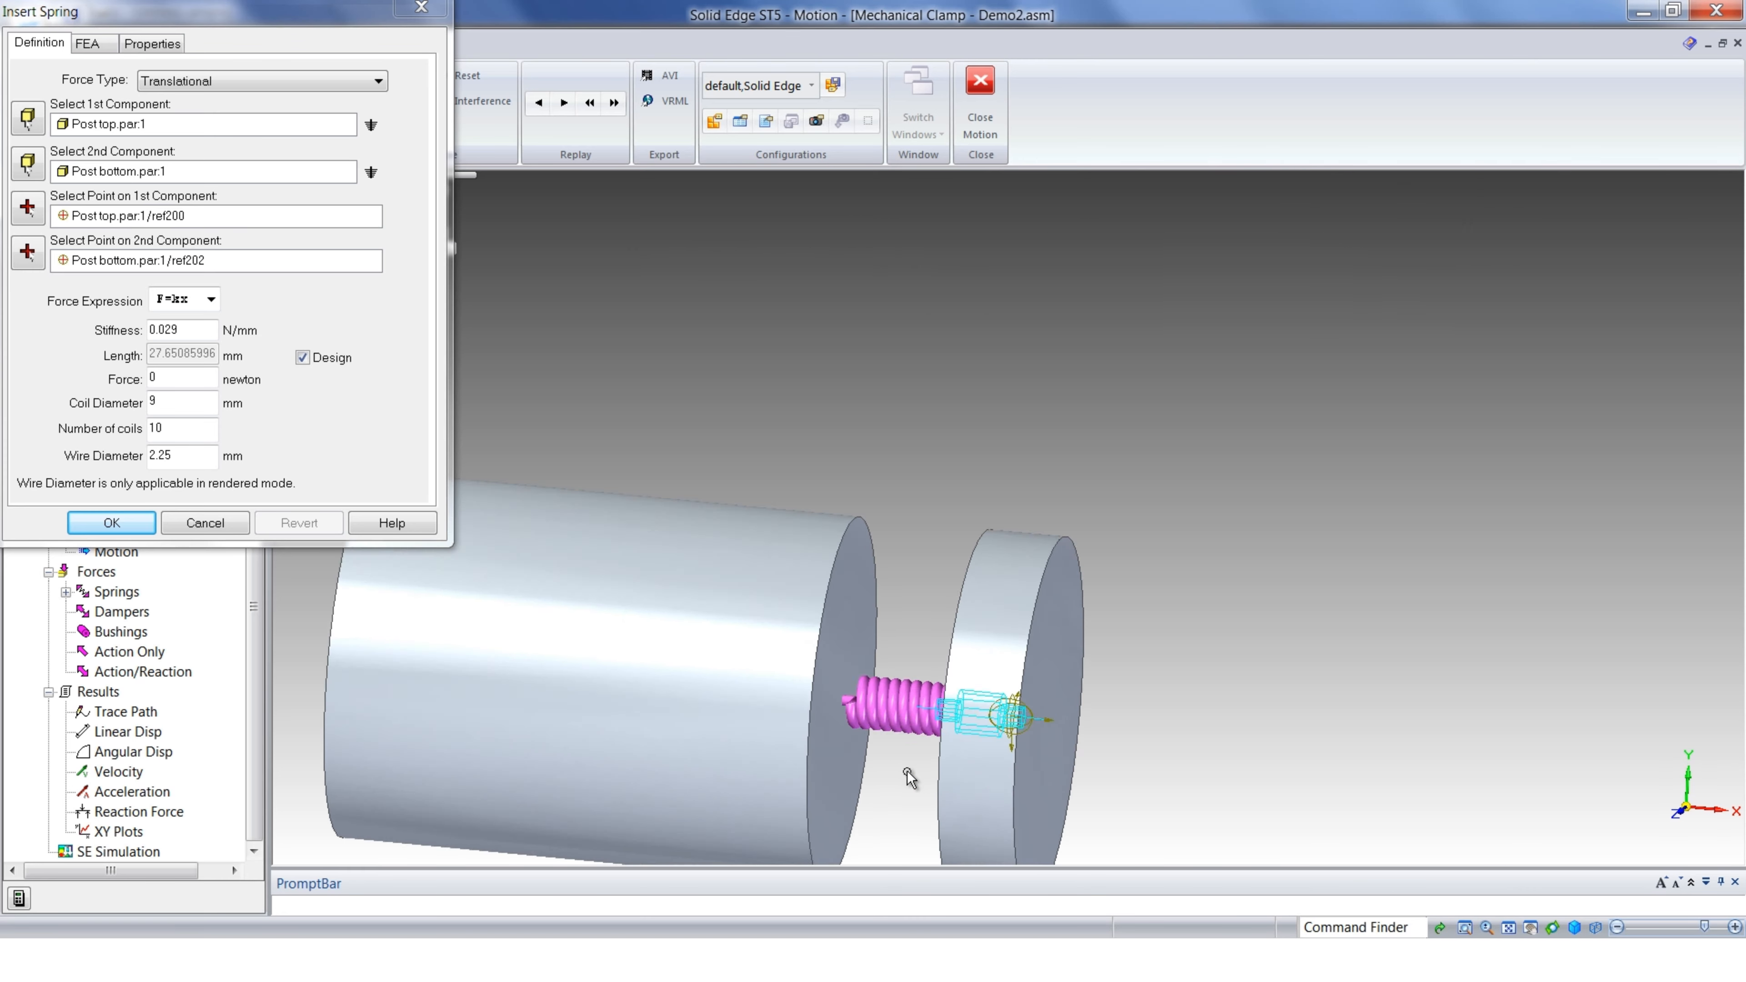
middle_click_drag(877, 753, 928, 659, "shift")
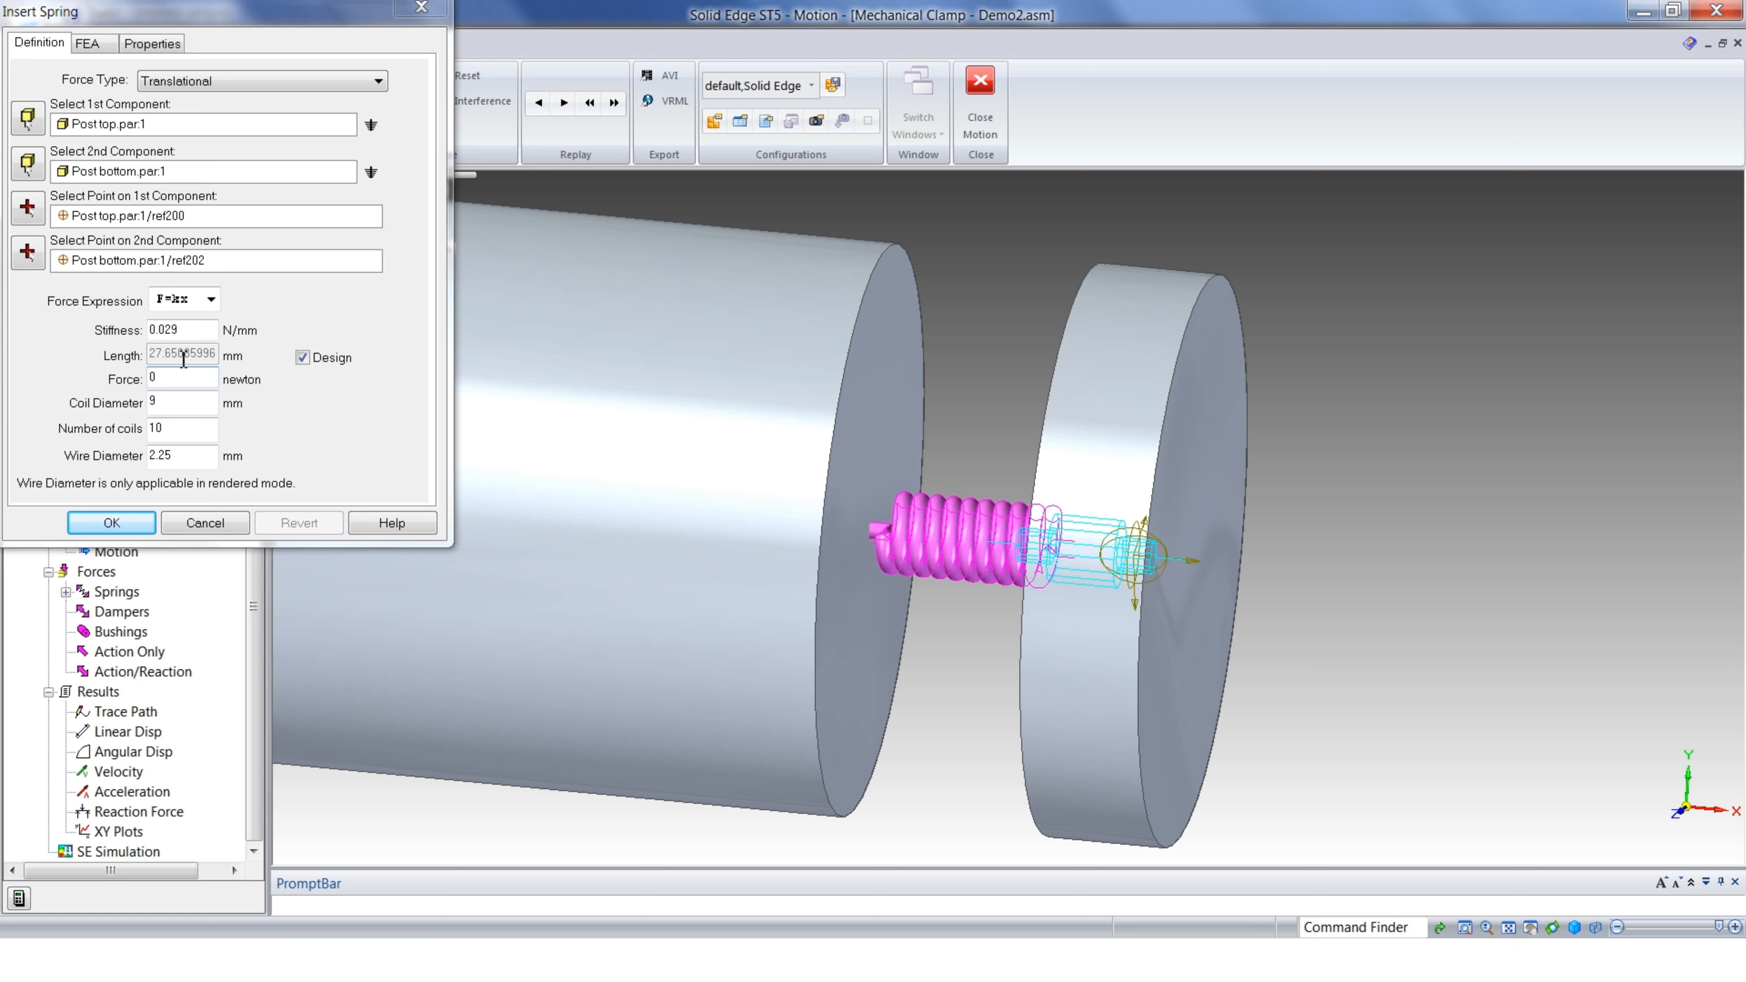
left_click_drag(192, 335, 134, 330)
type("1800")
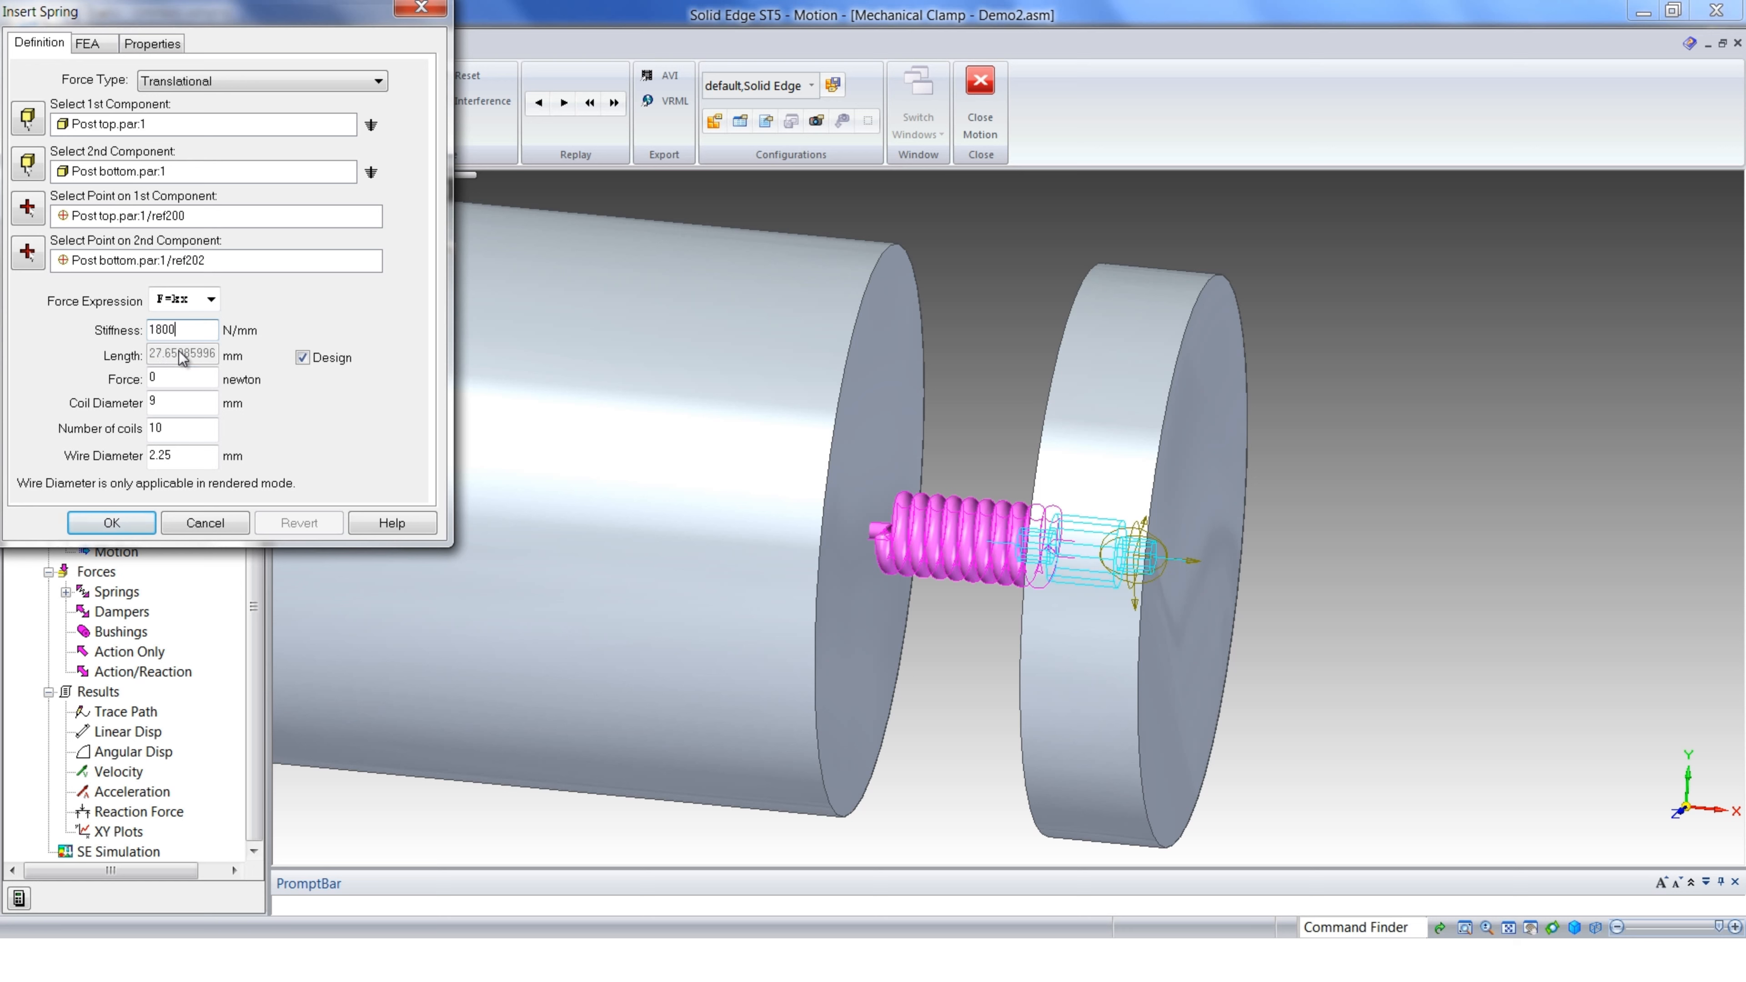
left_click_drag(159, 376, 146, 378)
left_click_drag(192, 405, 137, 457)
type("6")
type("2")
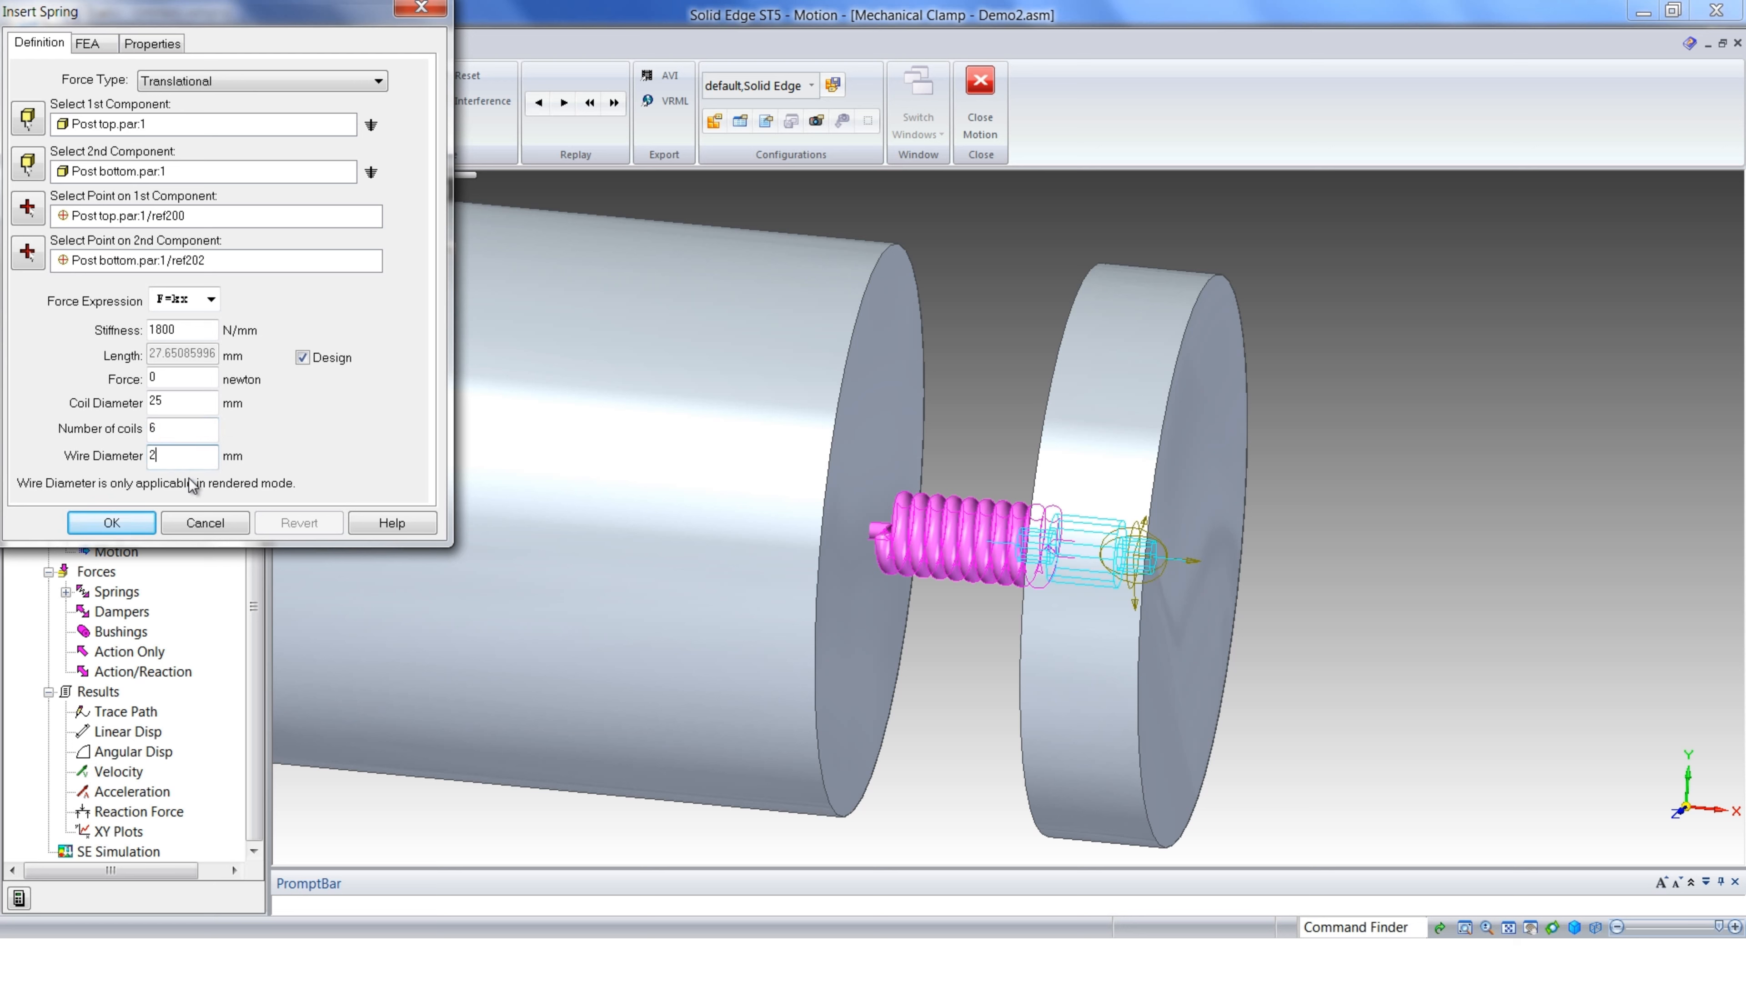
left_click(136, 525)
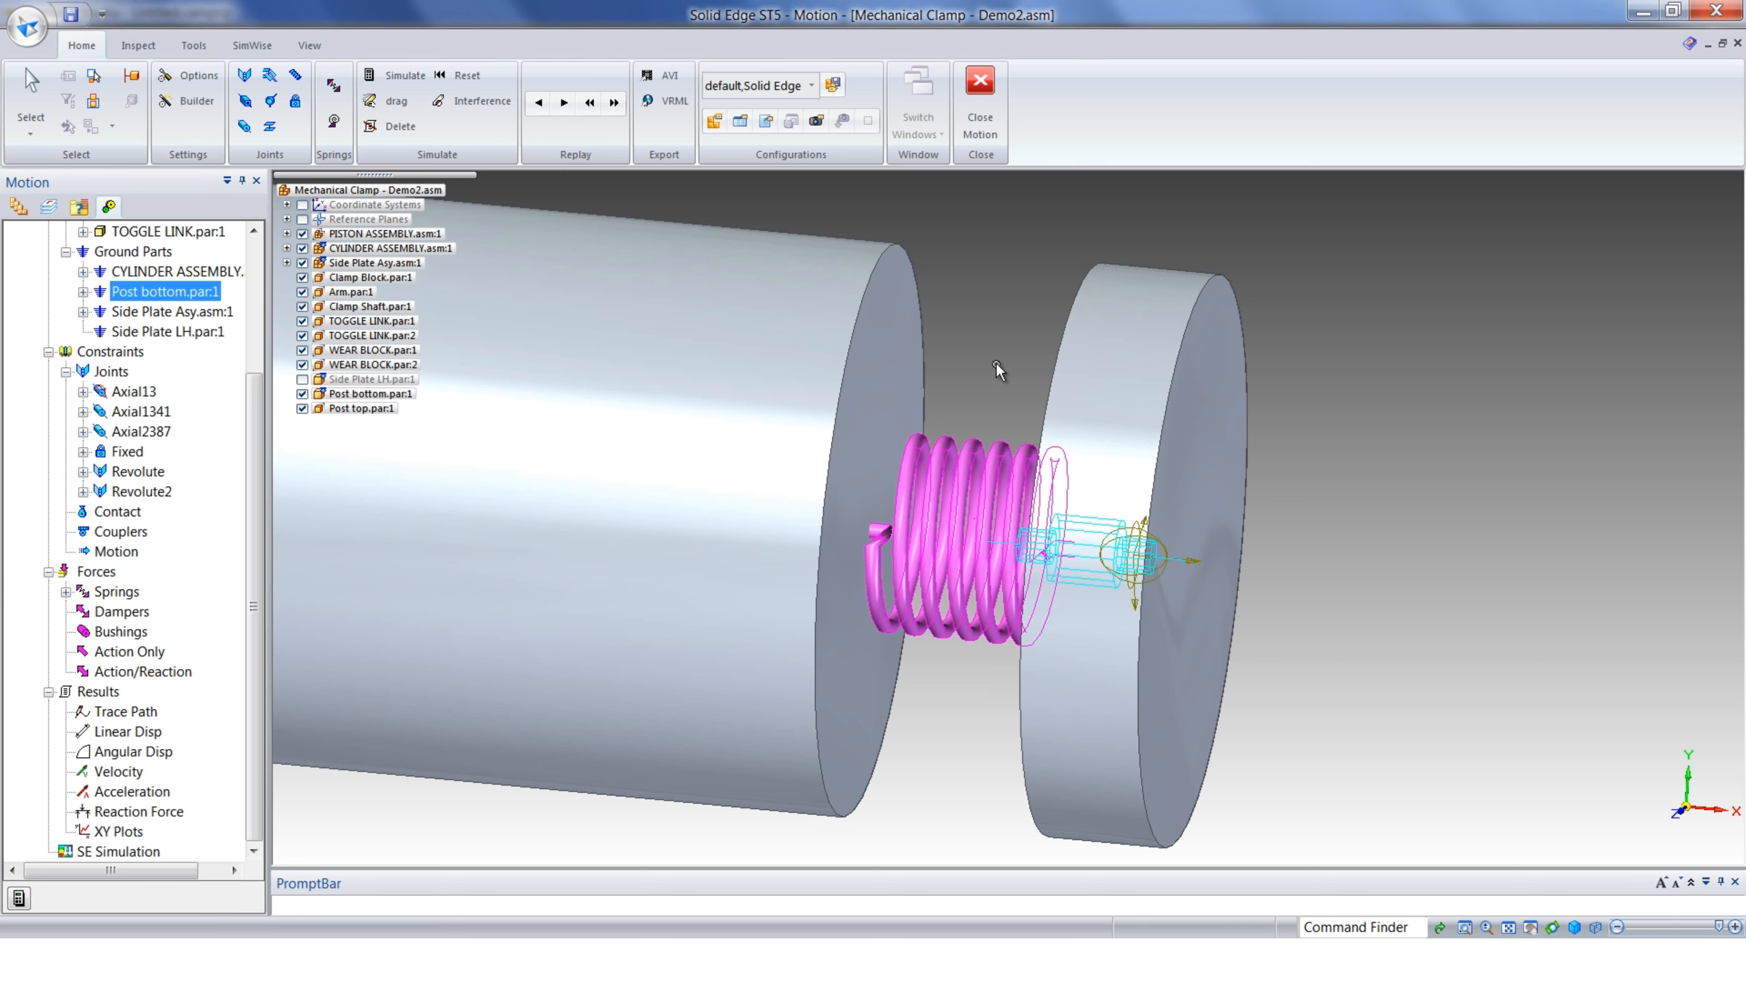
Start a 3D contact and select Clamp Block.par:1 and Post top.par:1 as the contacting parts
middle_click_drag(967, 366, 944, 365)
scroll(944, 365, "down", 5)
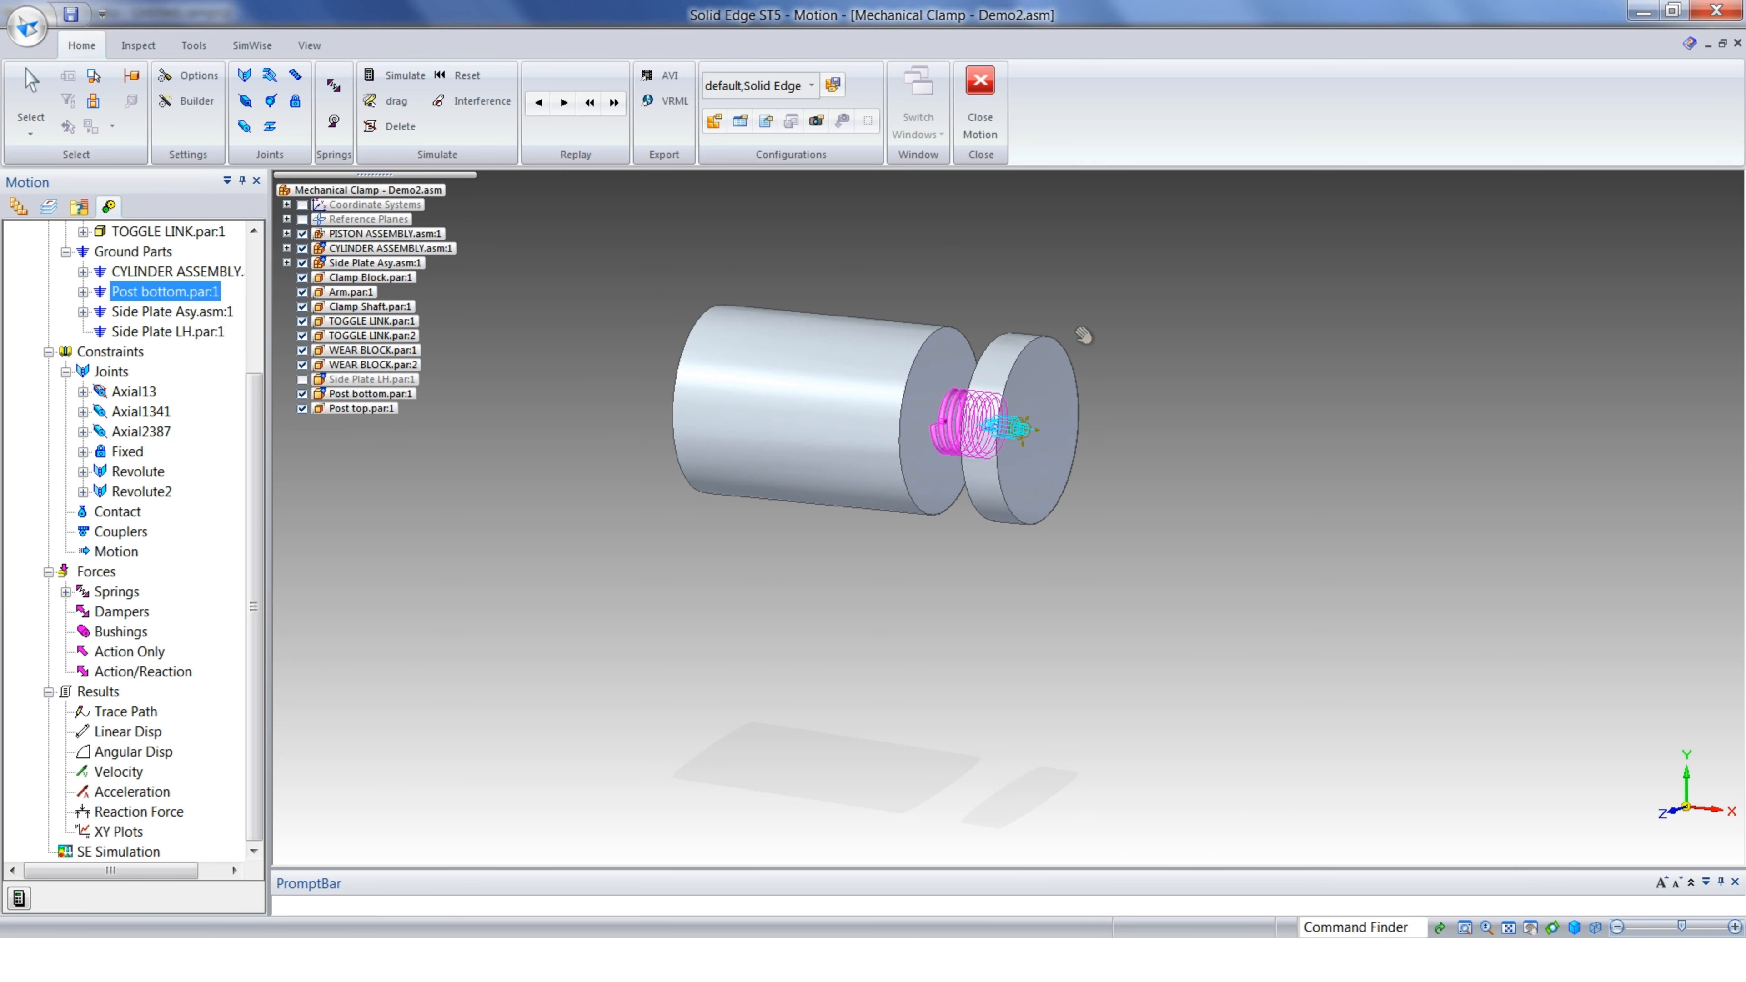
middle_click_drag(1084, 335, 1010, 631, "shift")
scroll(1005, 623, "down", 2)
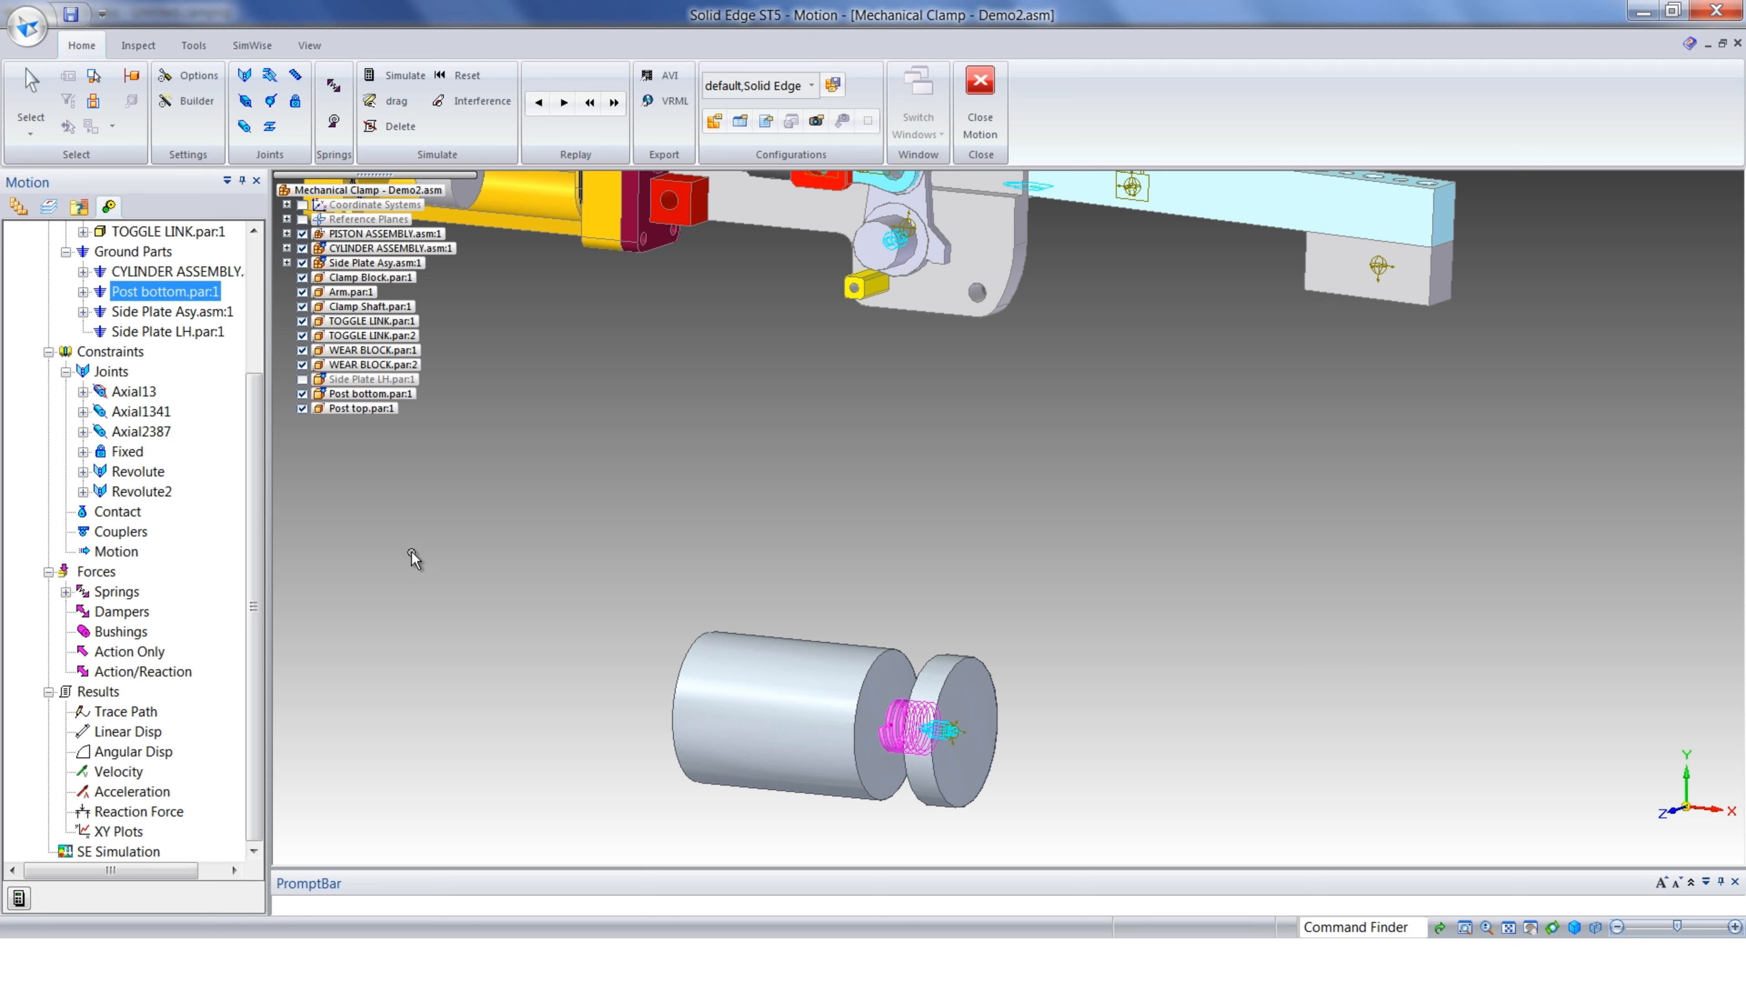
right_click(120, 517)
left_click(201, 575)
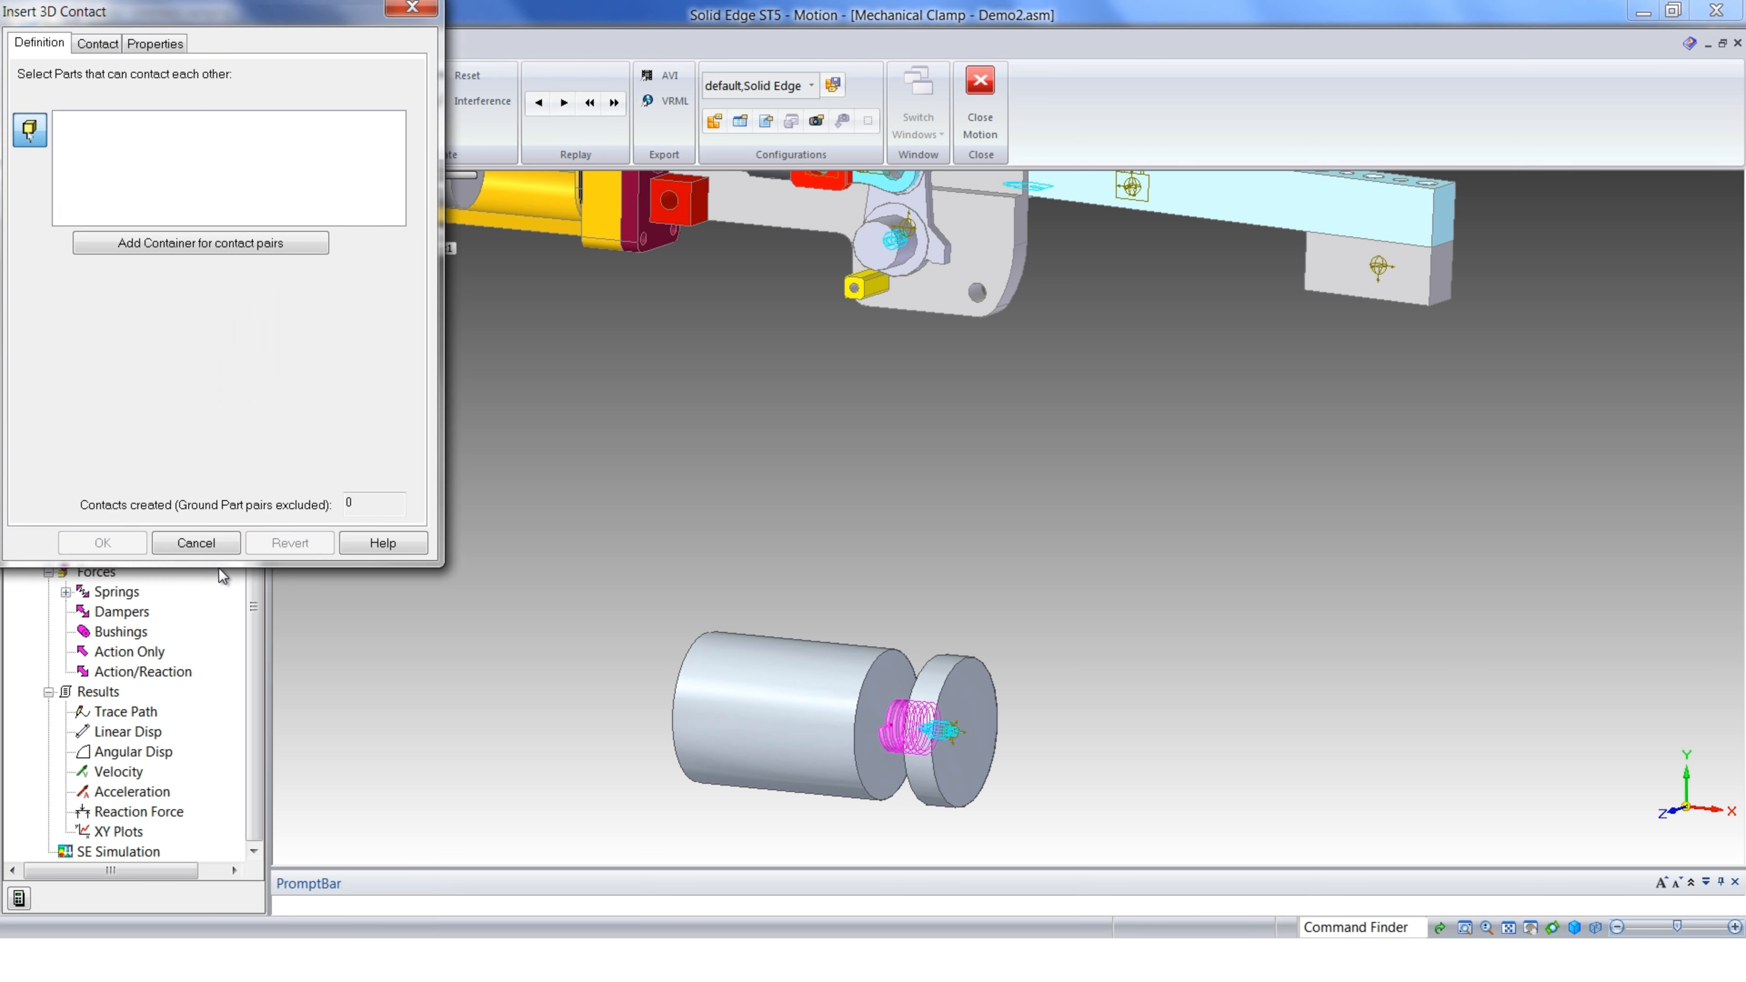
left_click(1347, 293)
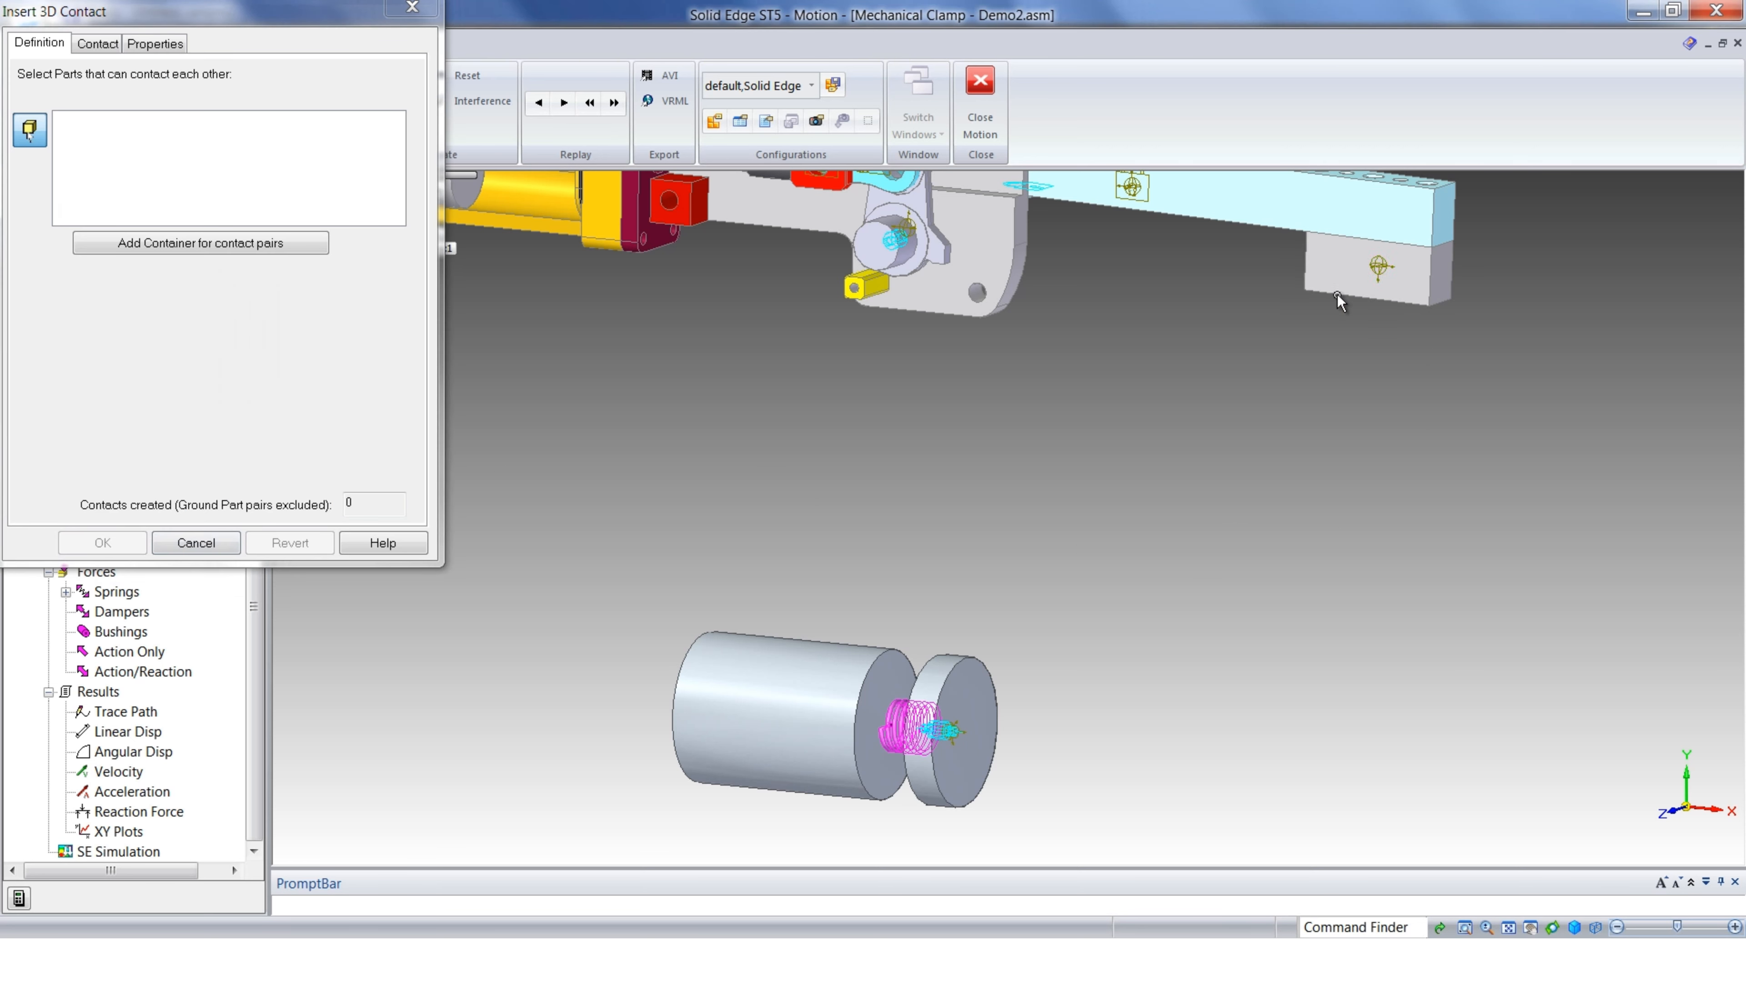
left_click(974, 688)
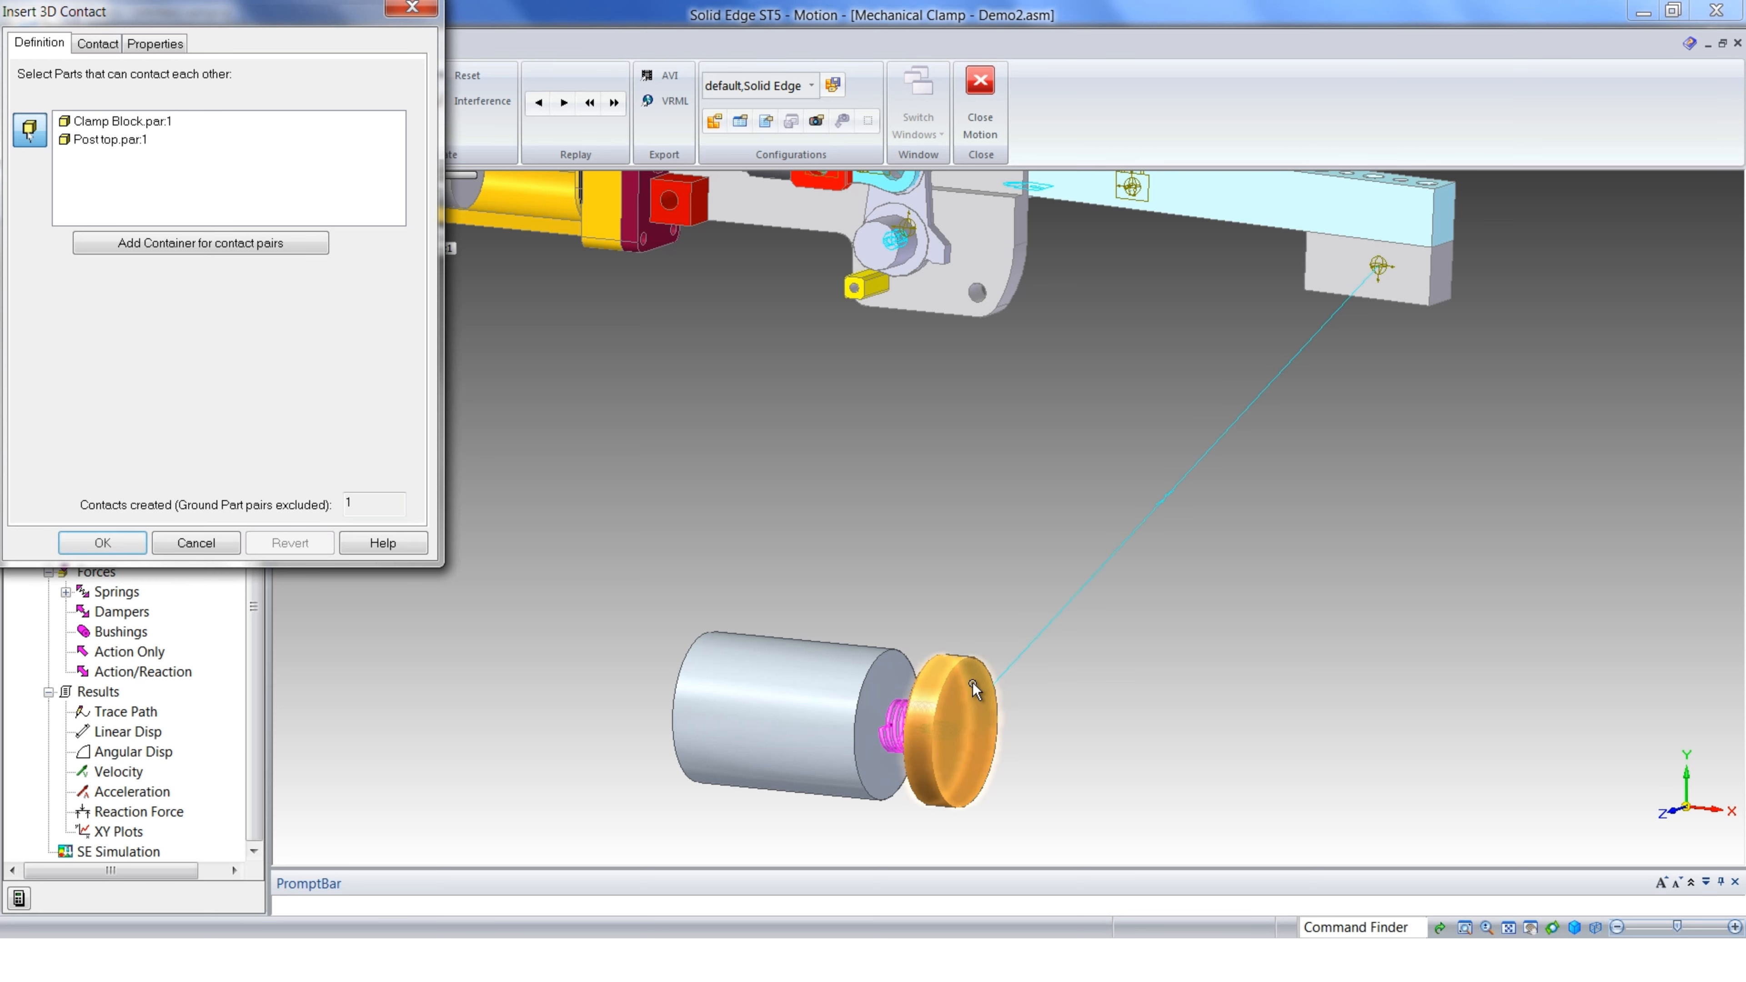
Keep materials in use for the contact, set Material 2 to DST Steel and friction to None, then accept the contact
left_click(108, 47)
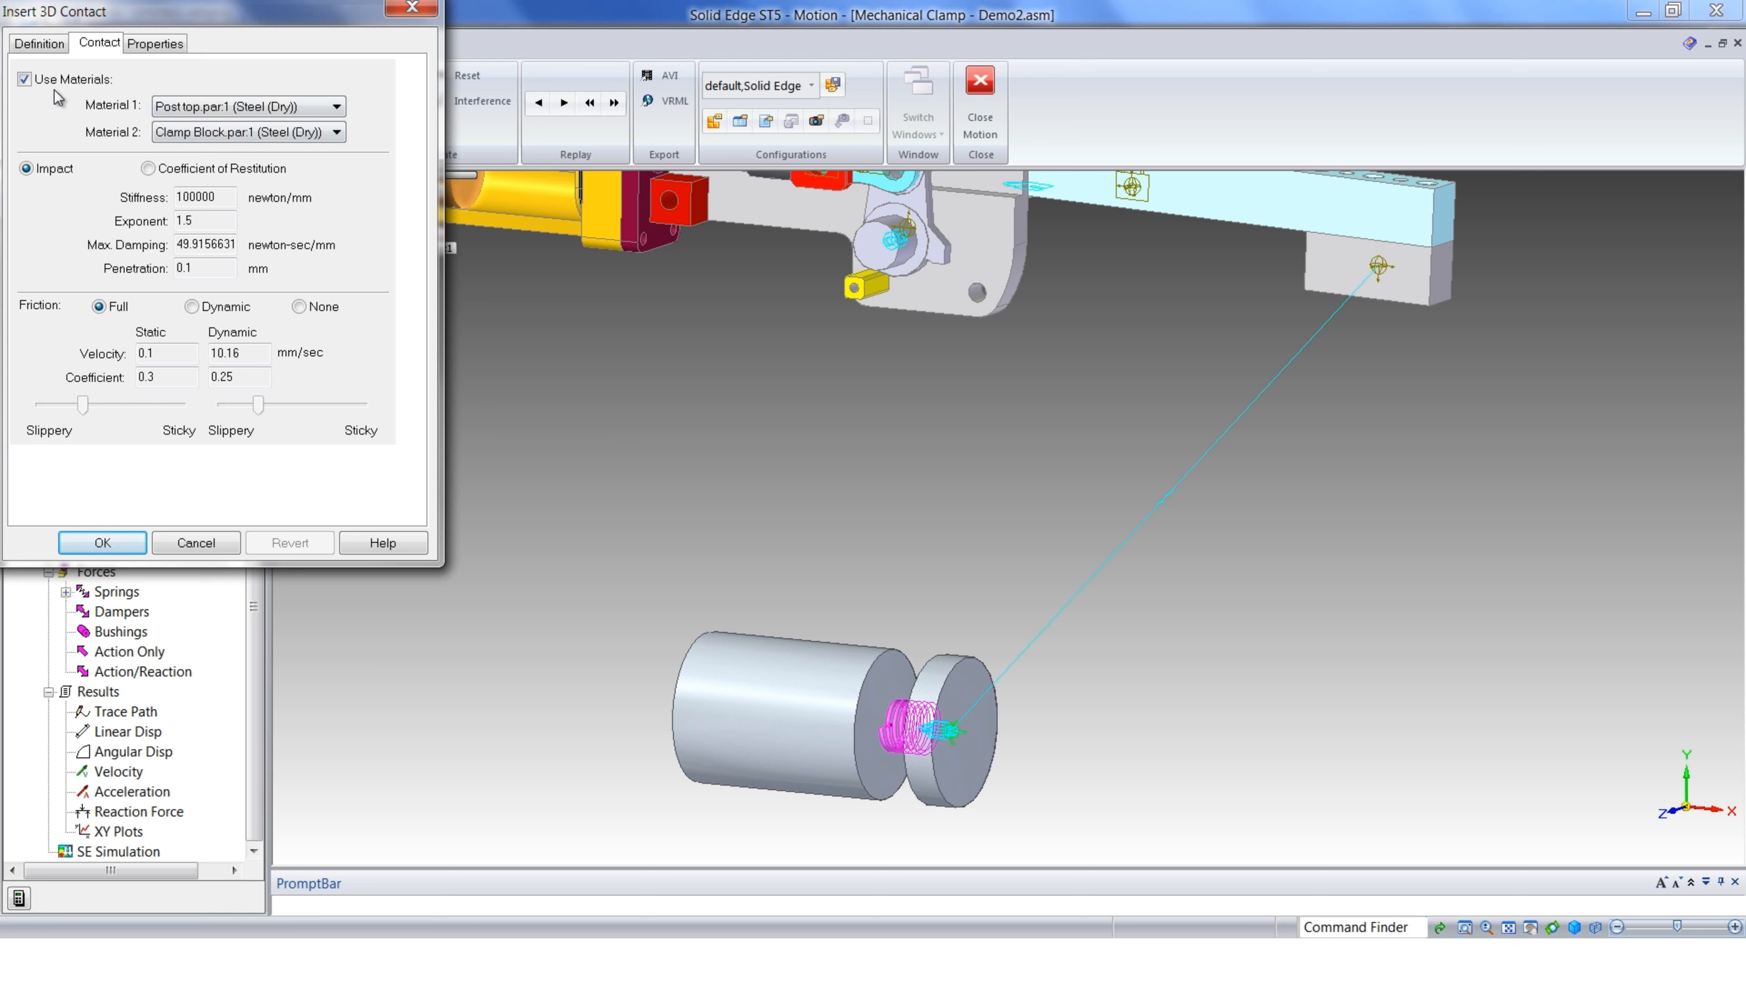
left_click(44, 78)
left_click(44, 78)
left_click(203, 134)
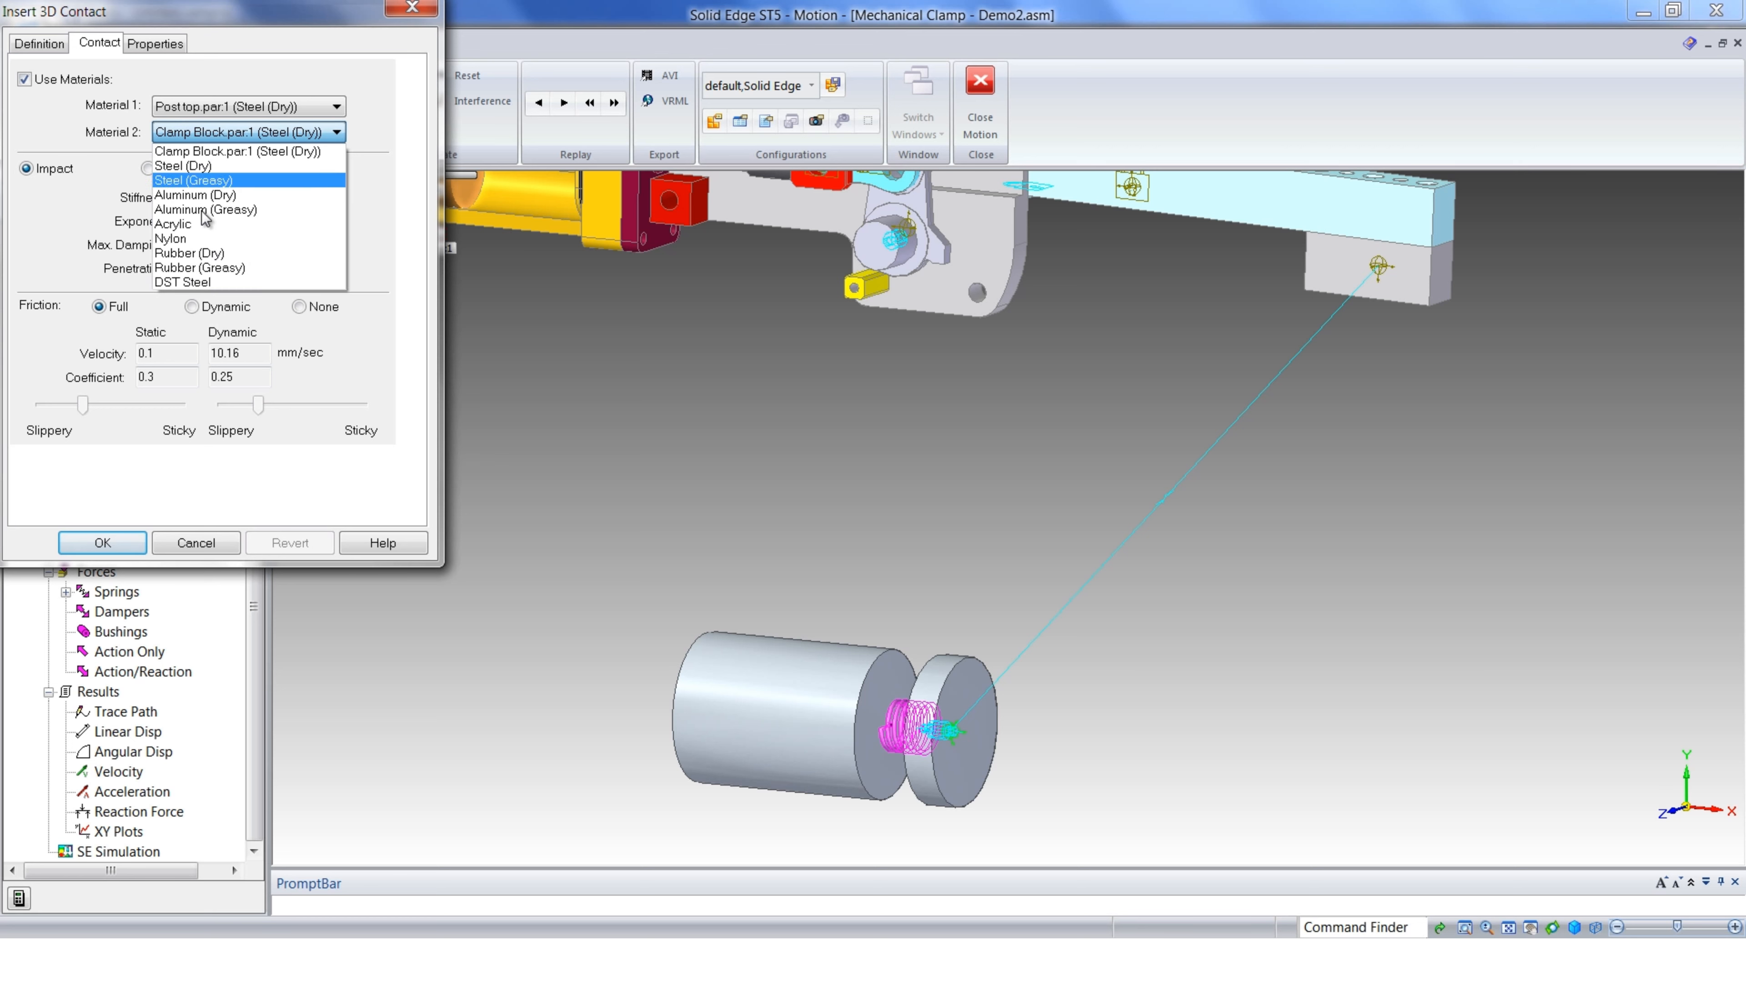
left_click(207, 282)
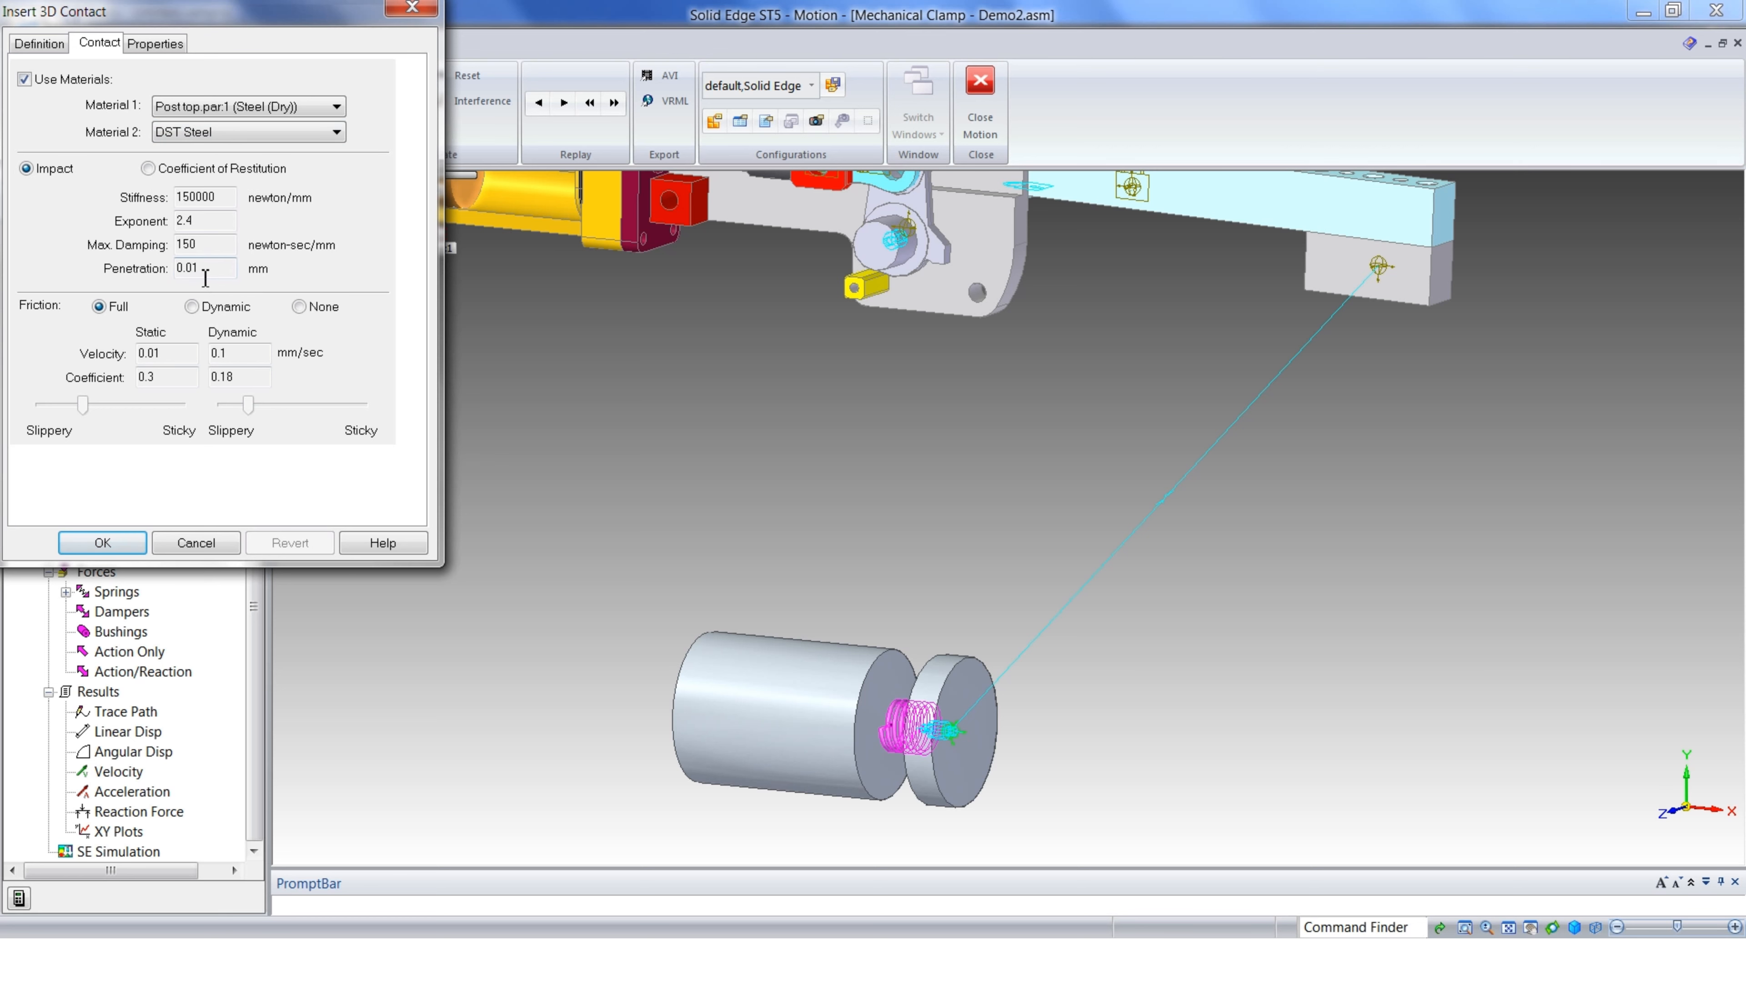
left_click(300, 307)
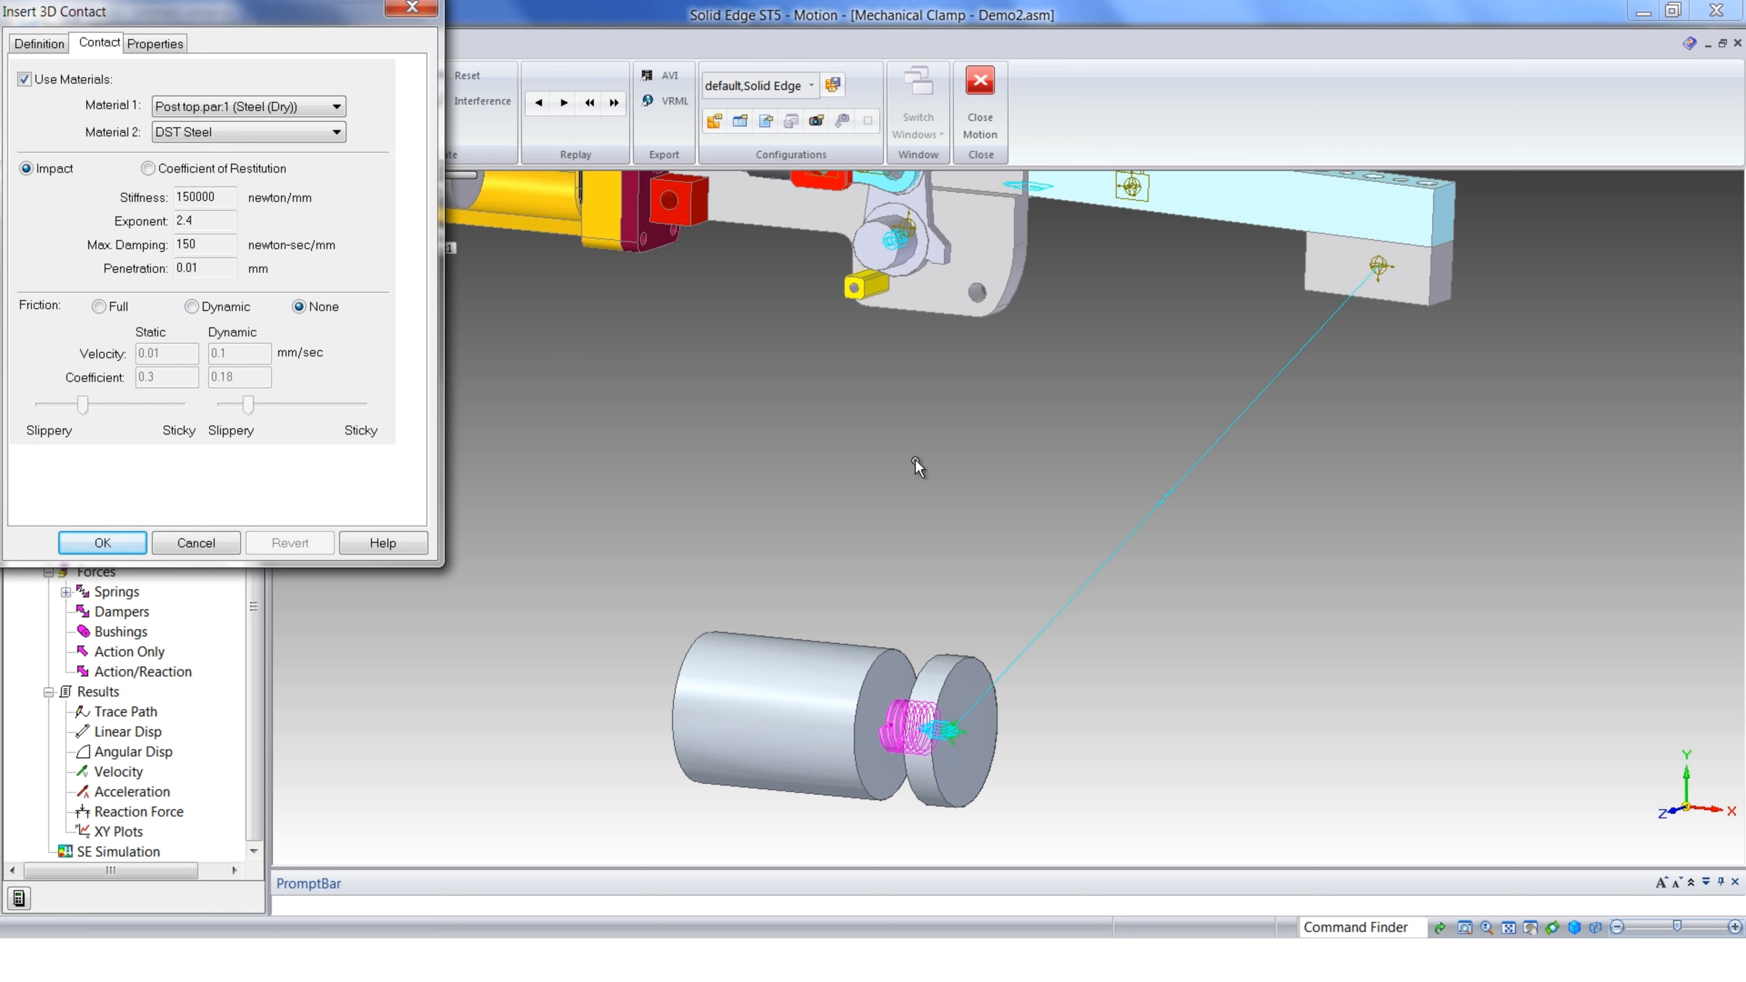
mouse_move(924, 484)
middle_mouse_down()
mouse_move(883, 481)
mouse_move(911, 484)
middle_mouse_up()
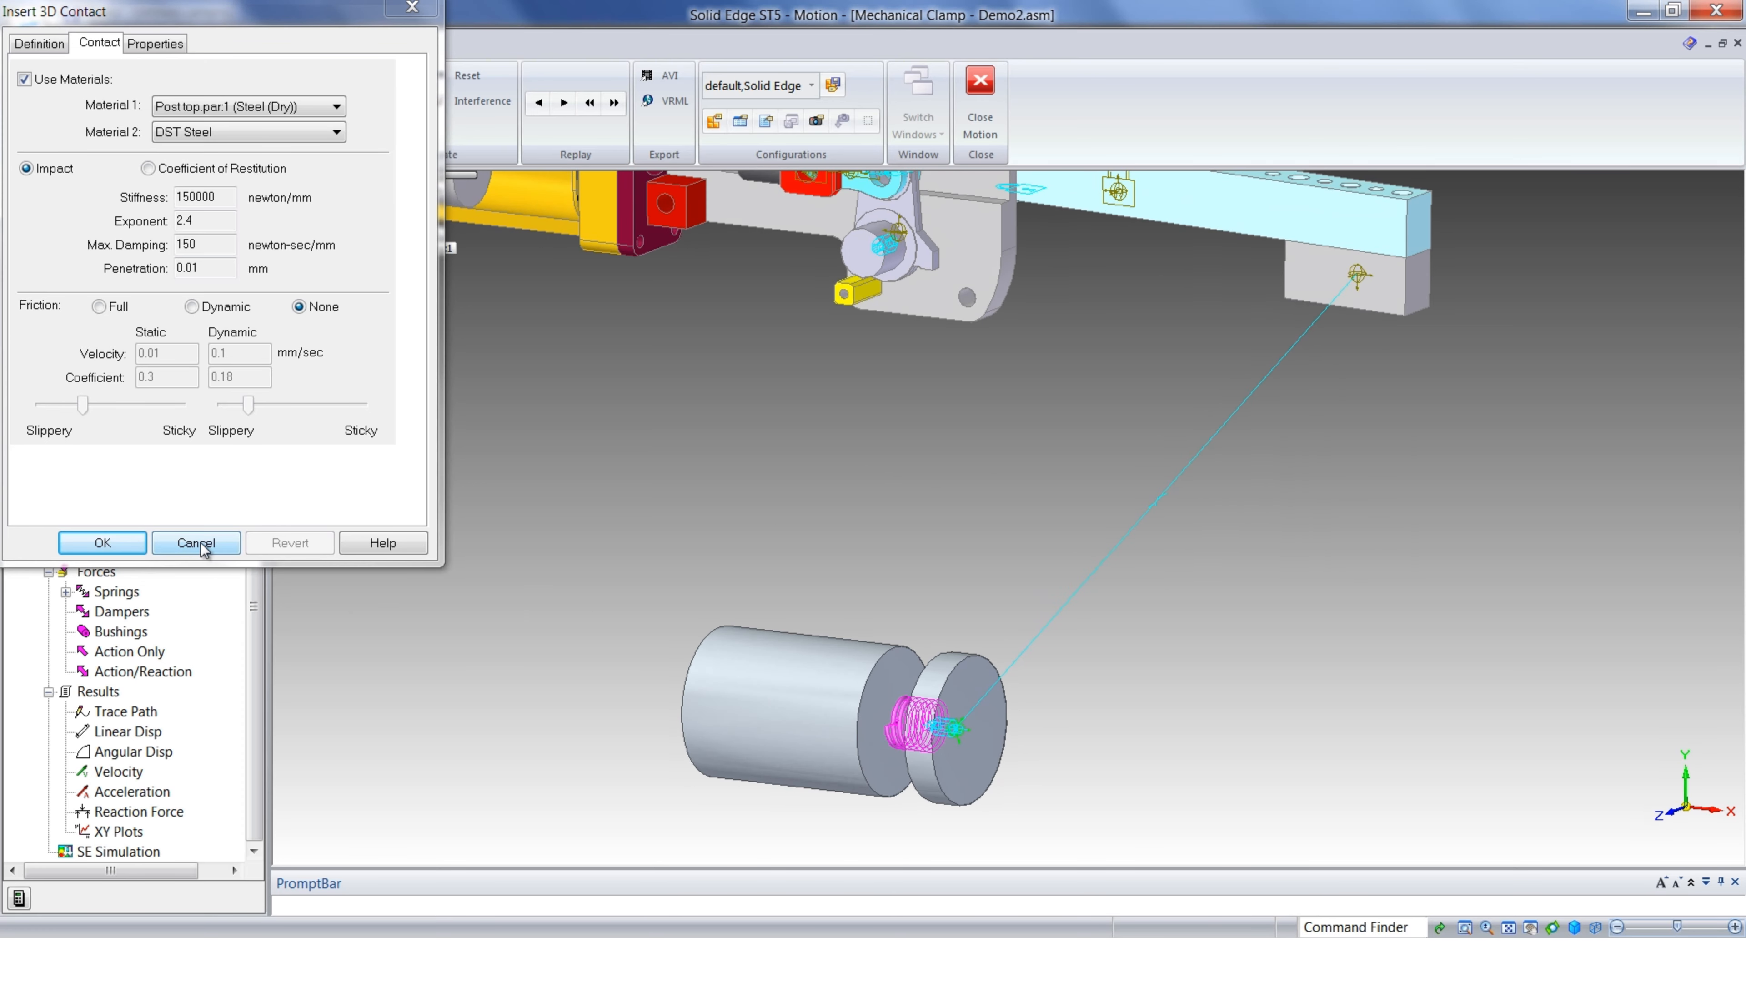
left_click(141, 544)
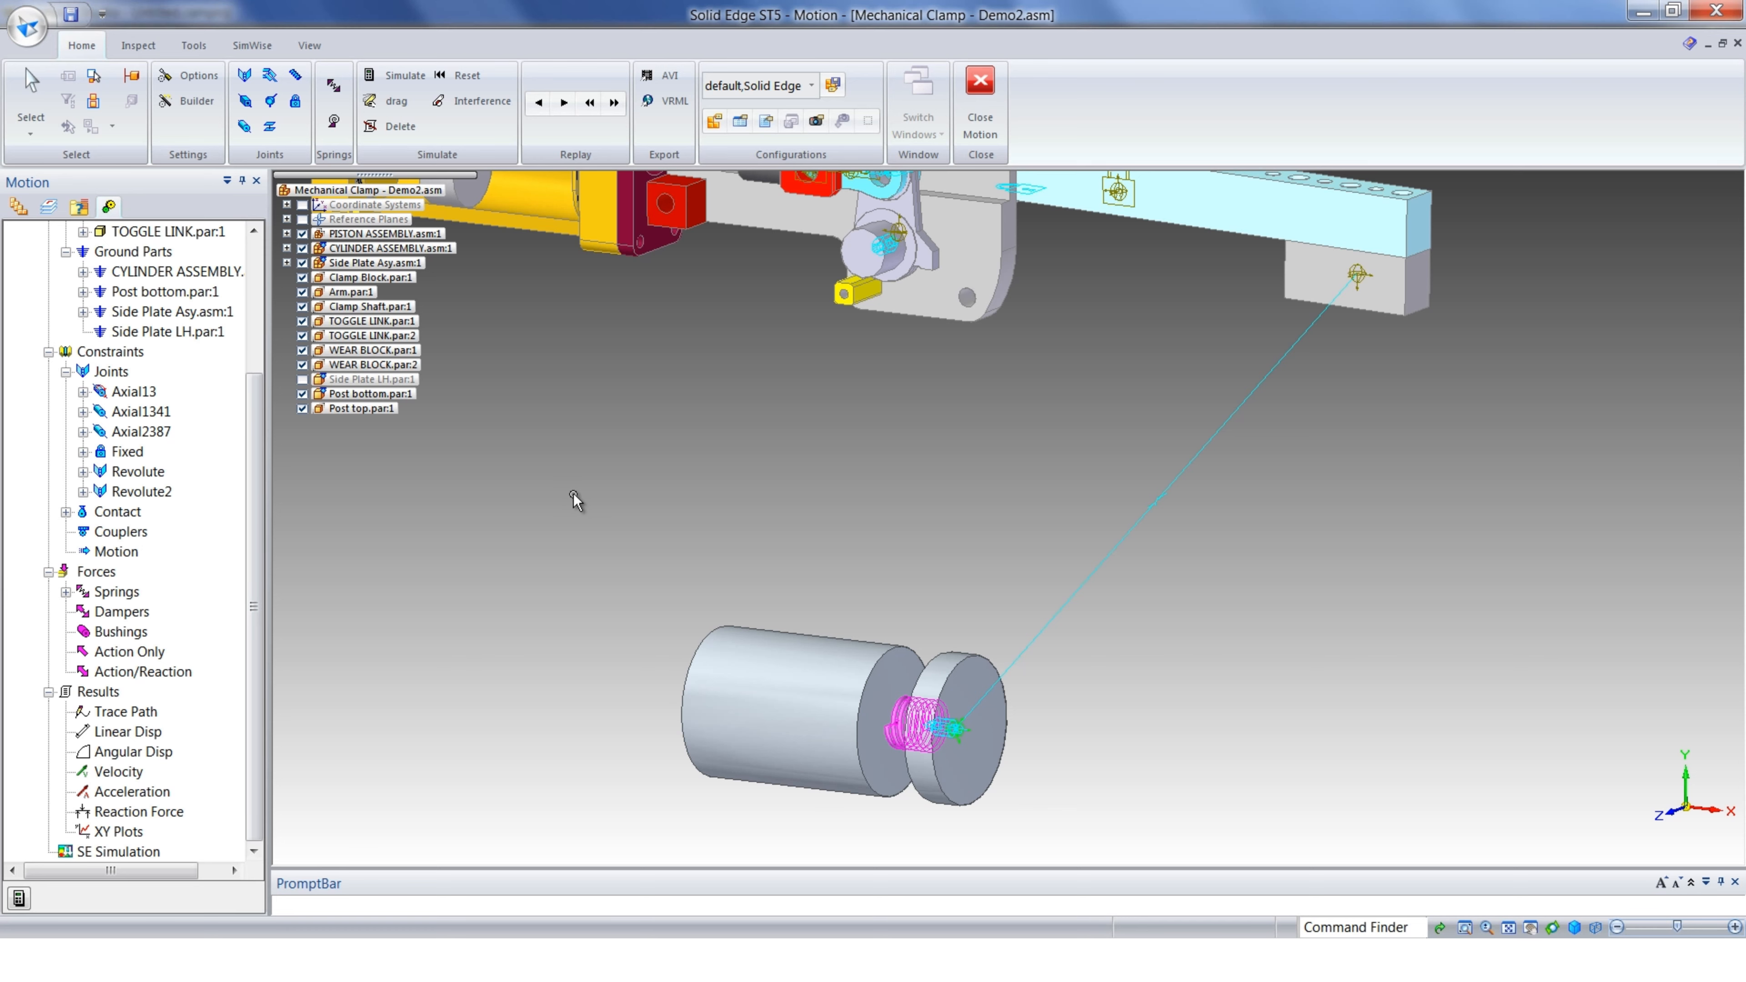
Run the simulation with the new spring and 3D contact included, keeping the whole clamp and both posts in view
scroll(574, 492, "down", 2)
middle_click_drag(616, 532, 755, 627, "shift")
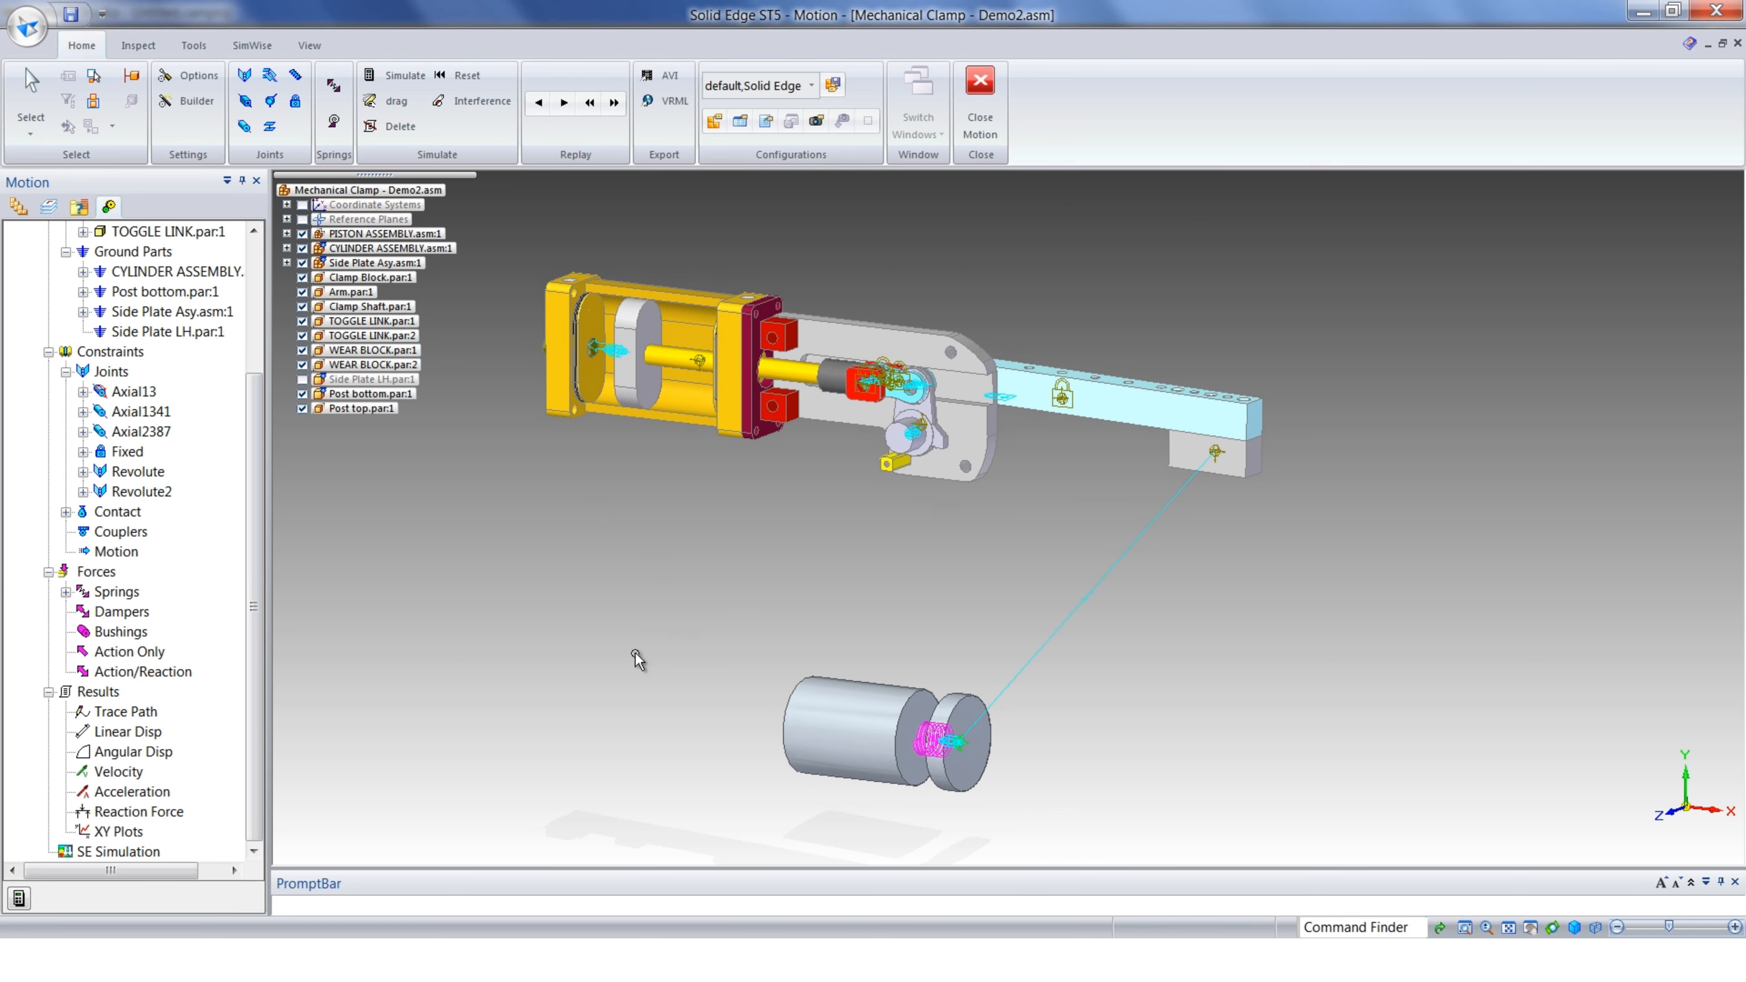
left_click(19, 898)
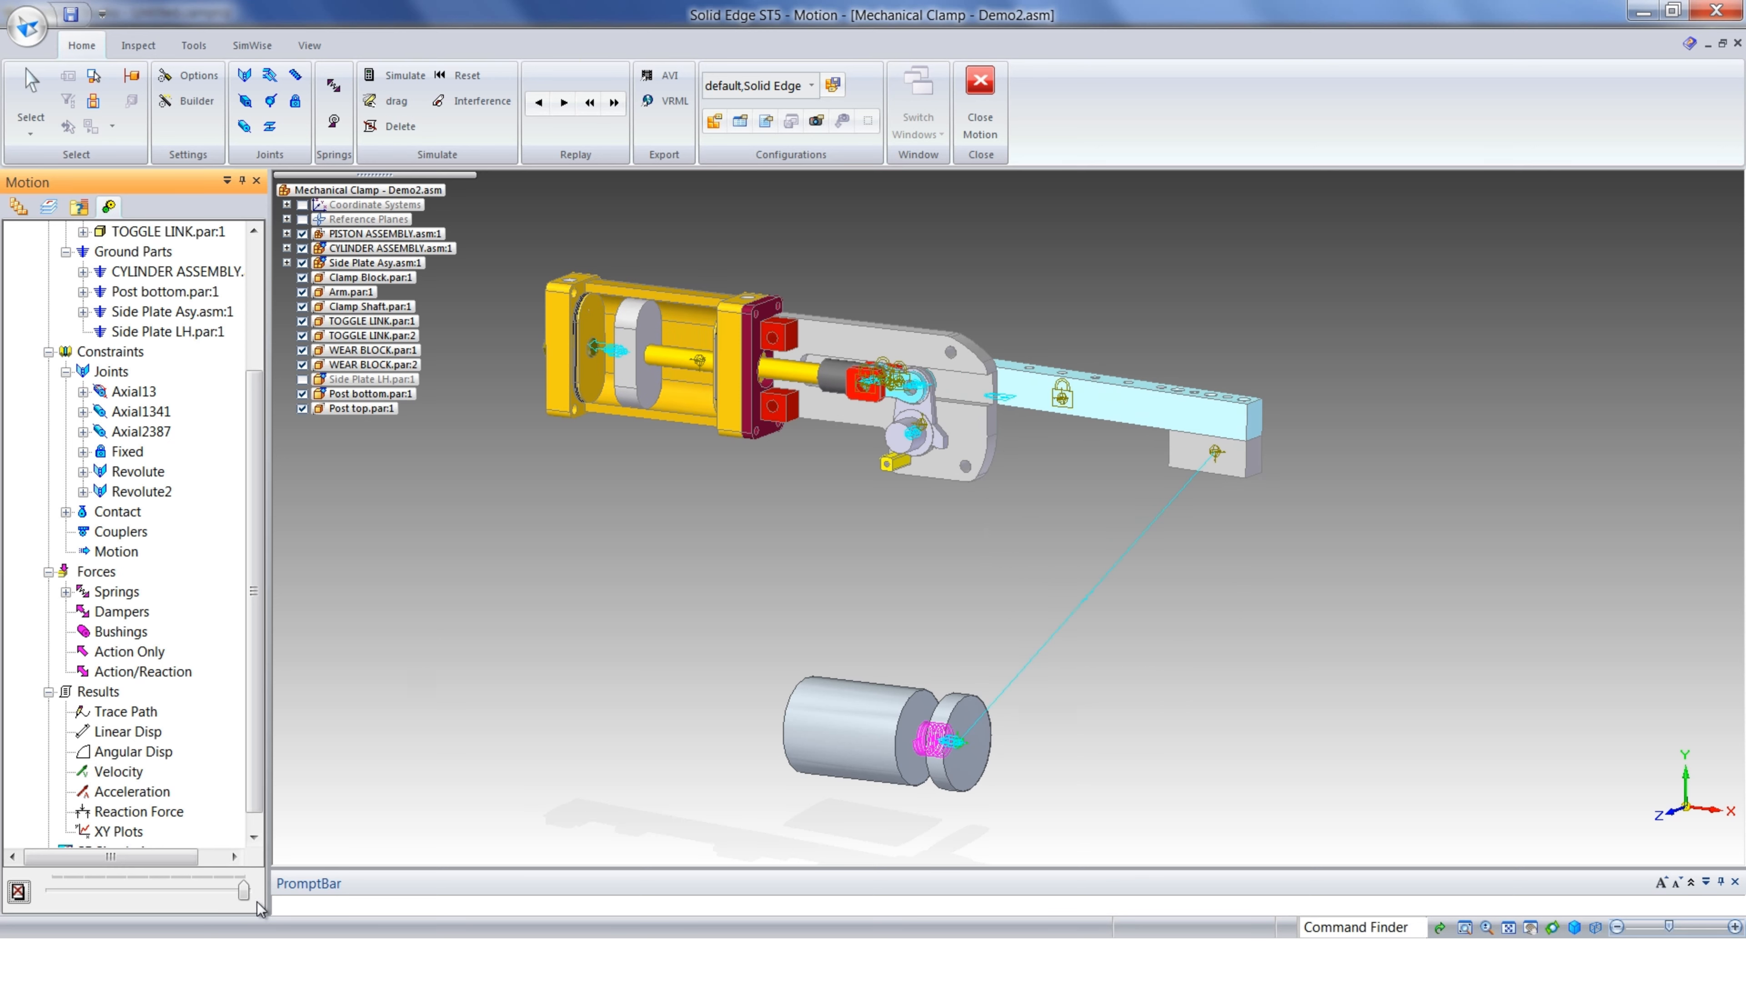
mouse_move(247, 897)
left_mouse_down()
mouse_move(145, 912)
mouse_move(246, 894)
left_mouse_up()
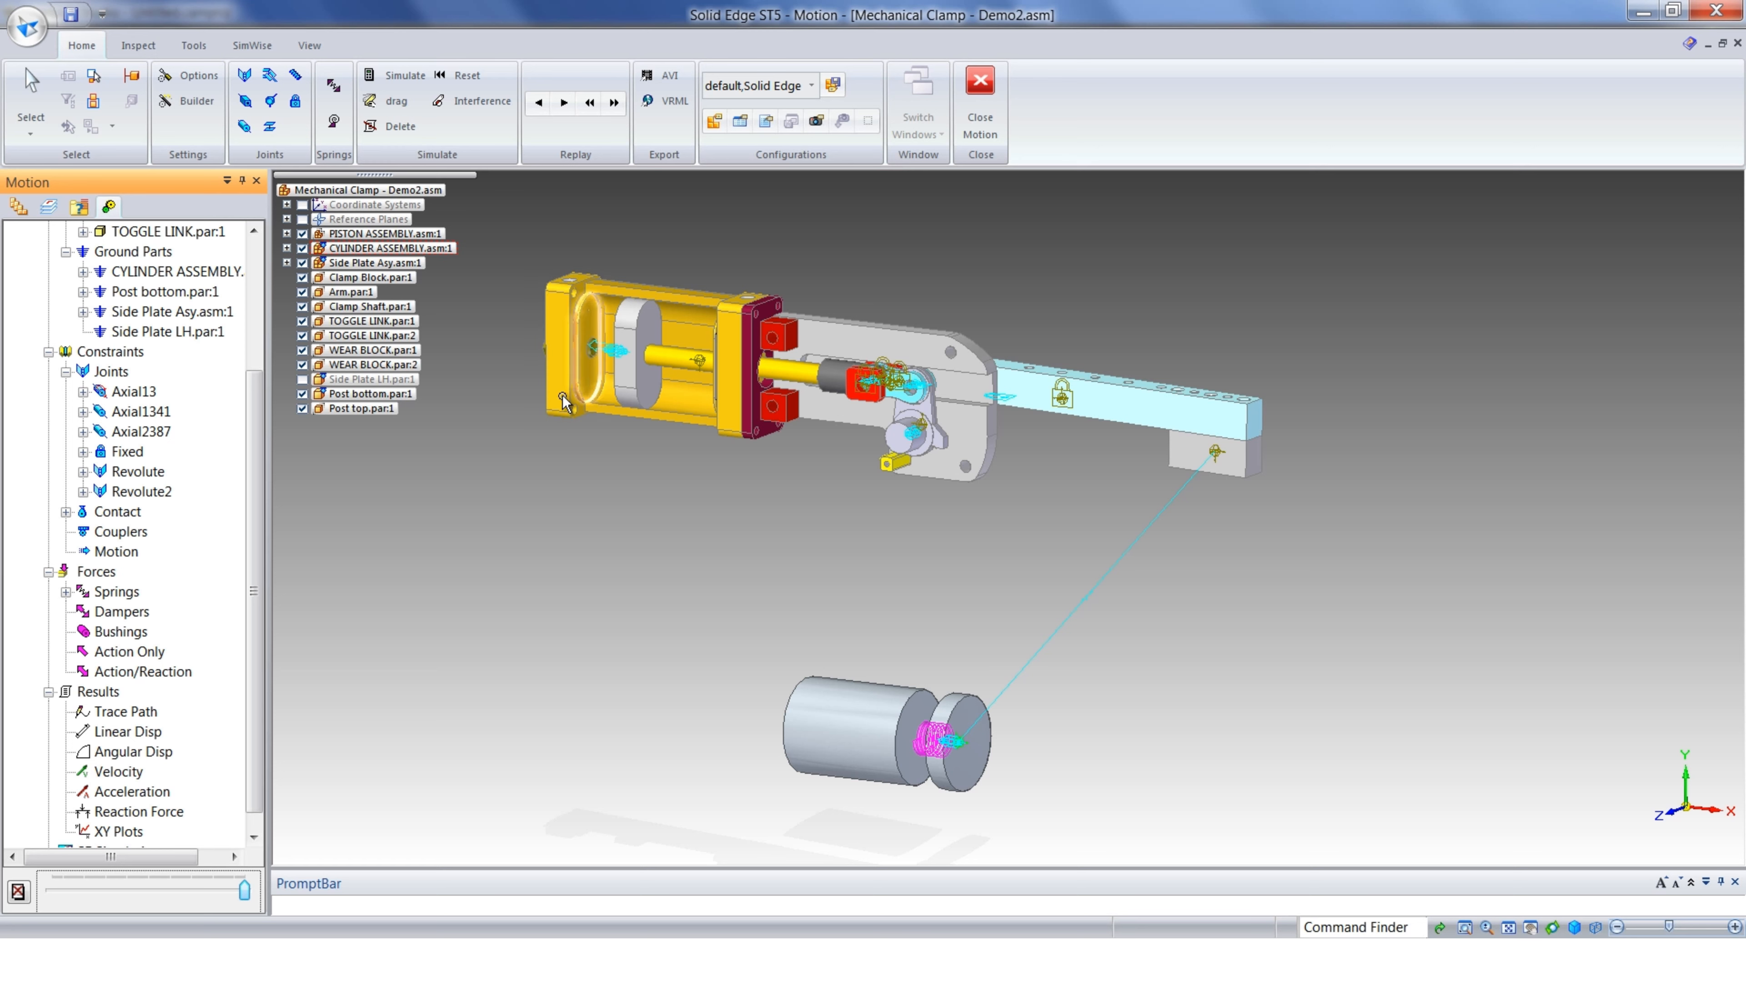
Plot the translation motion generator's X force for joint Axial13, move the replay to about 1.00 s and enlarge the plot
right_click(136, 397)
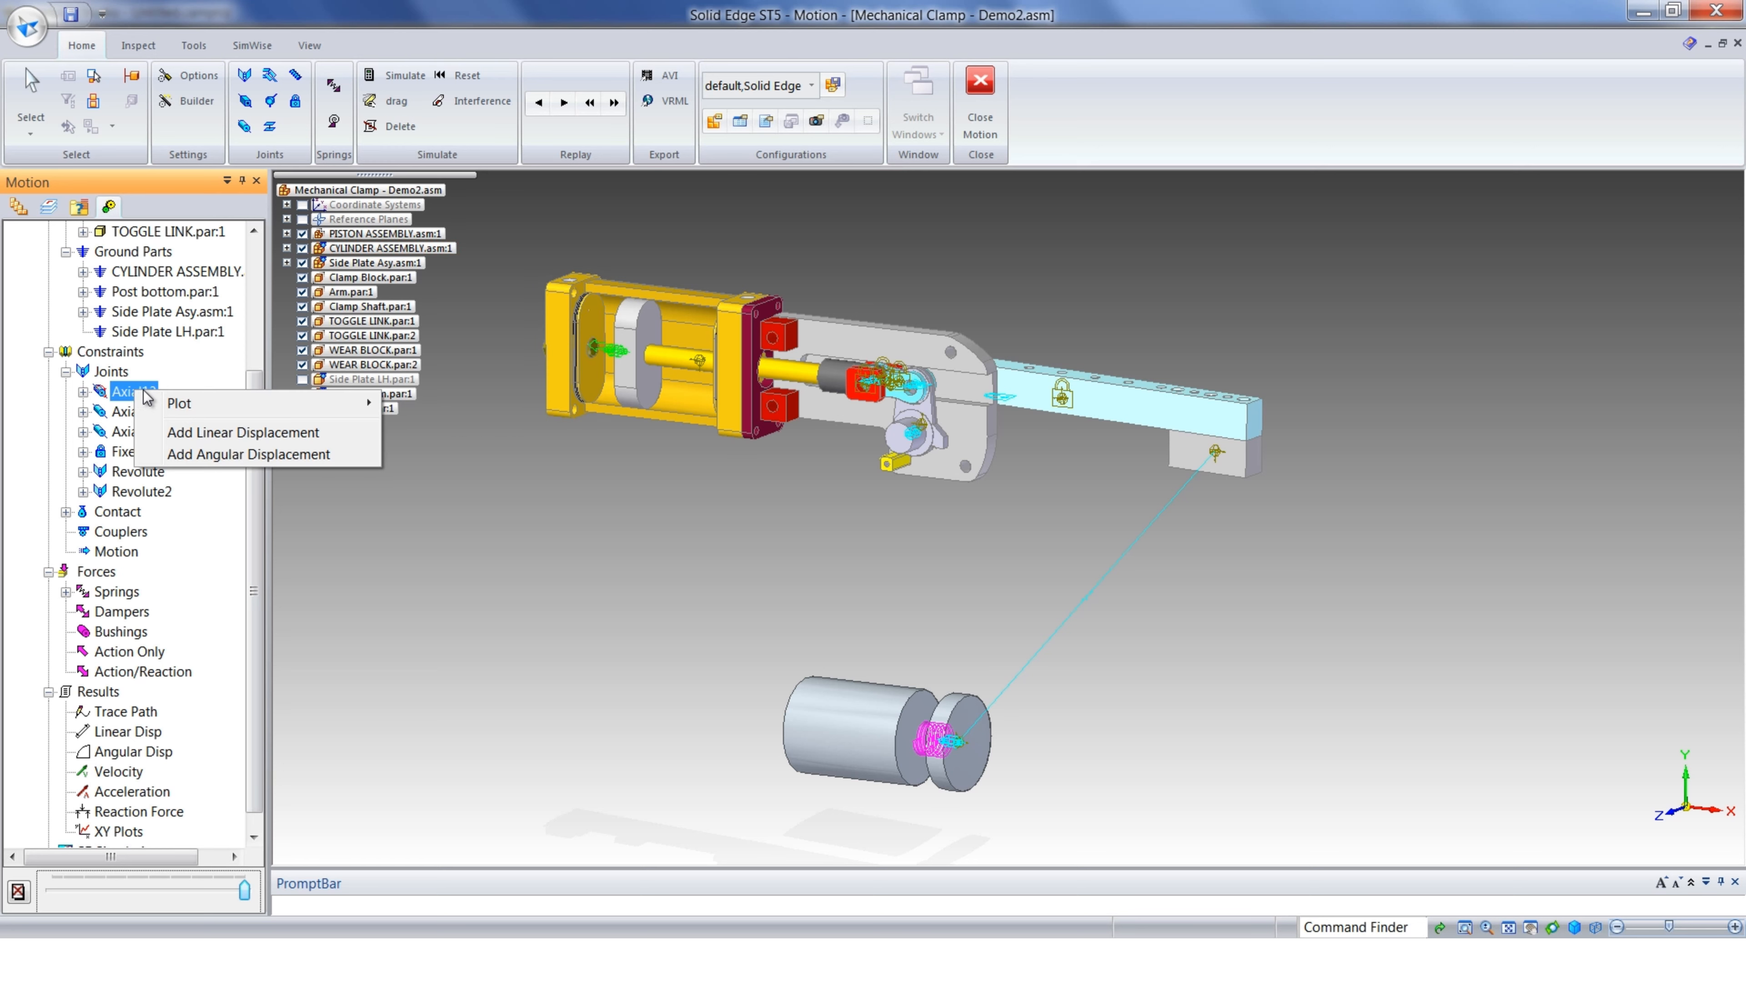
mouse_move(207, 404)
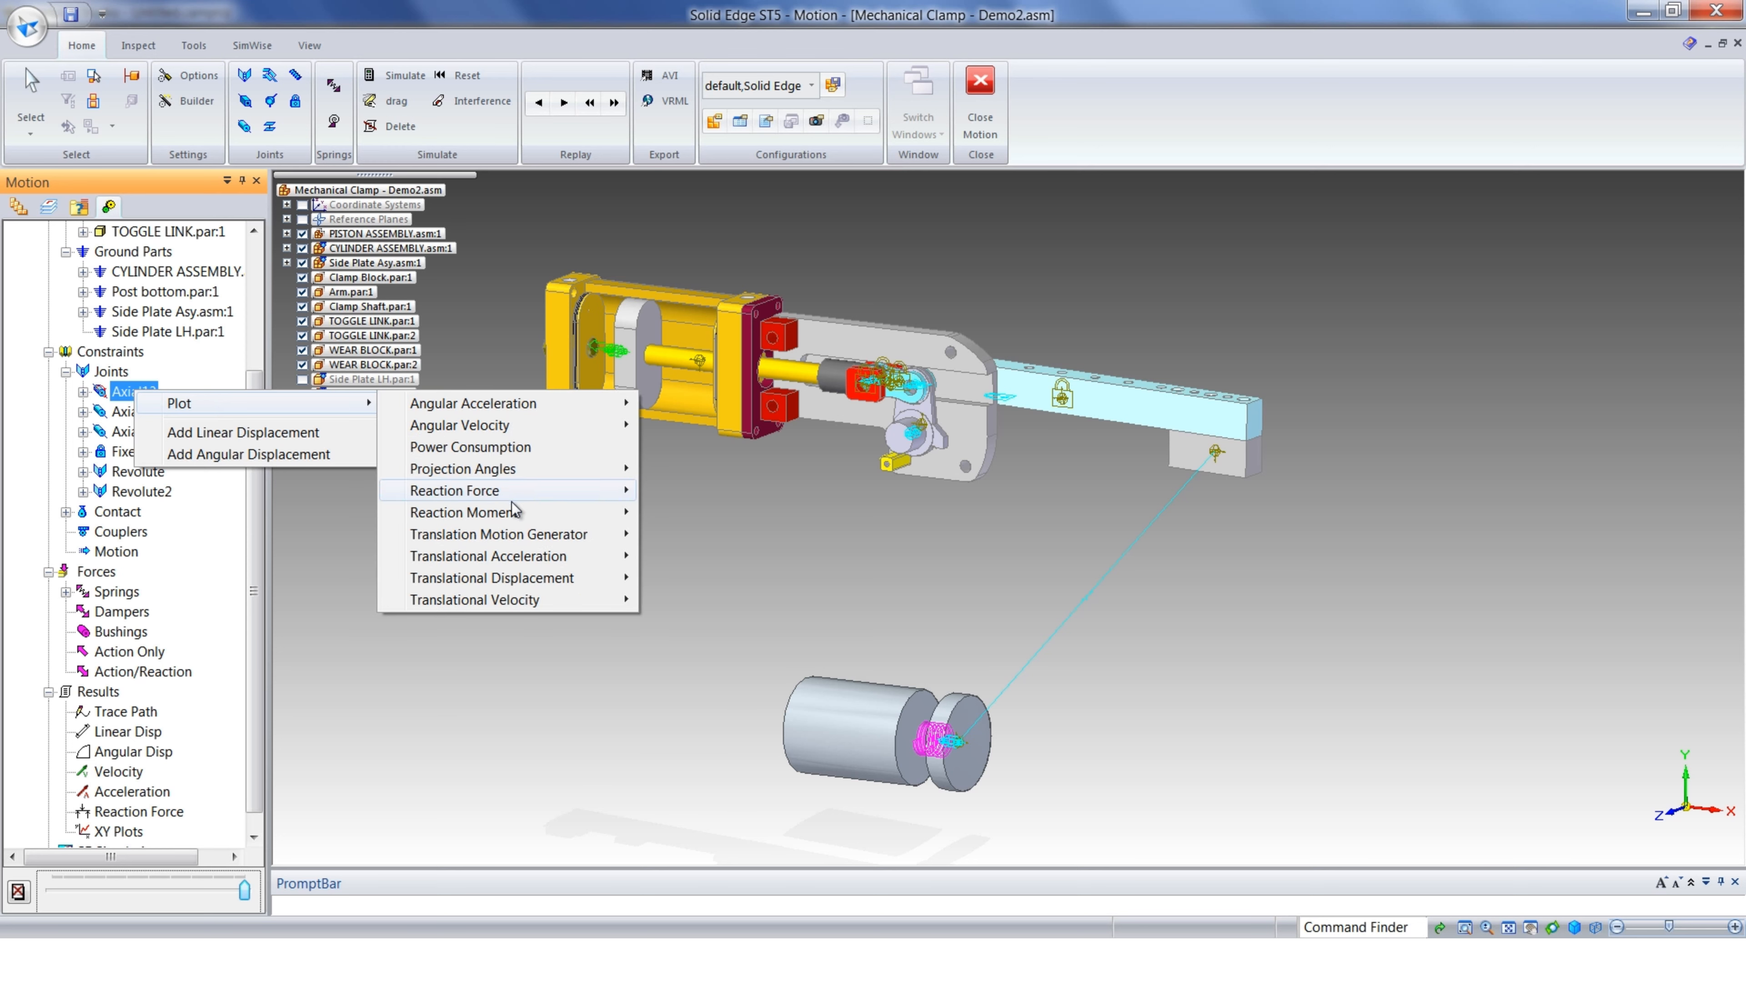
mouse_move(558, 542)
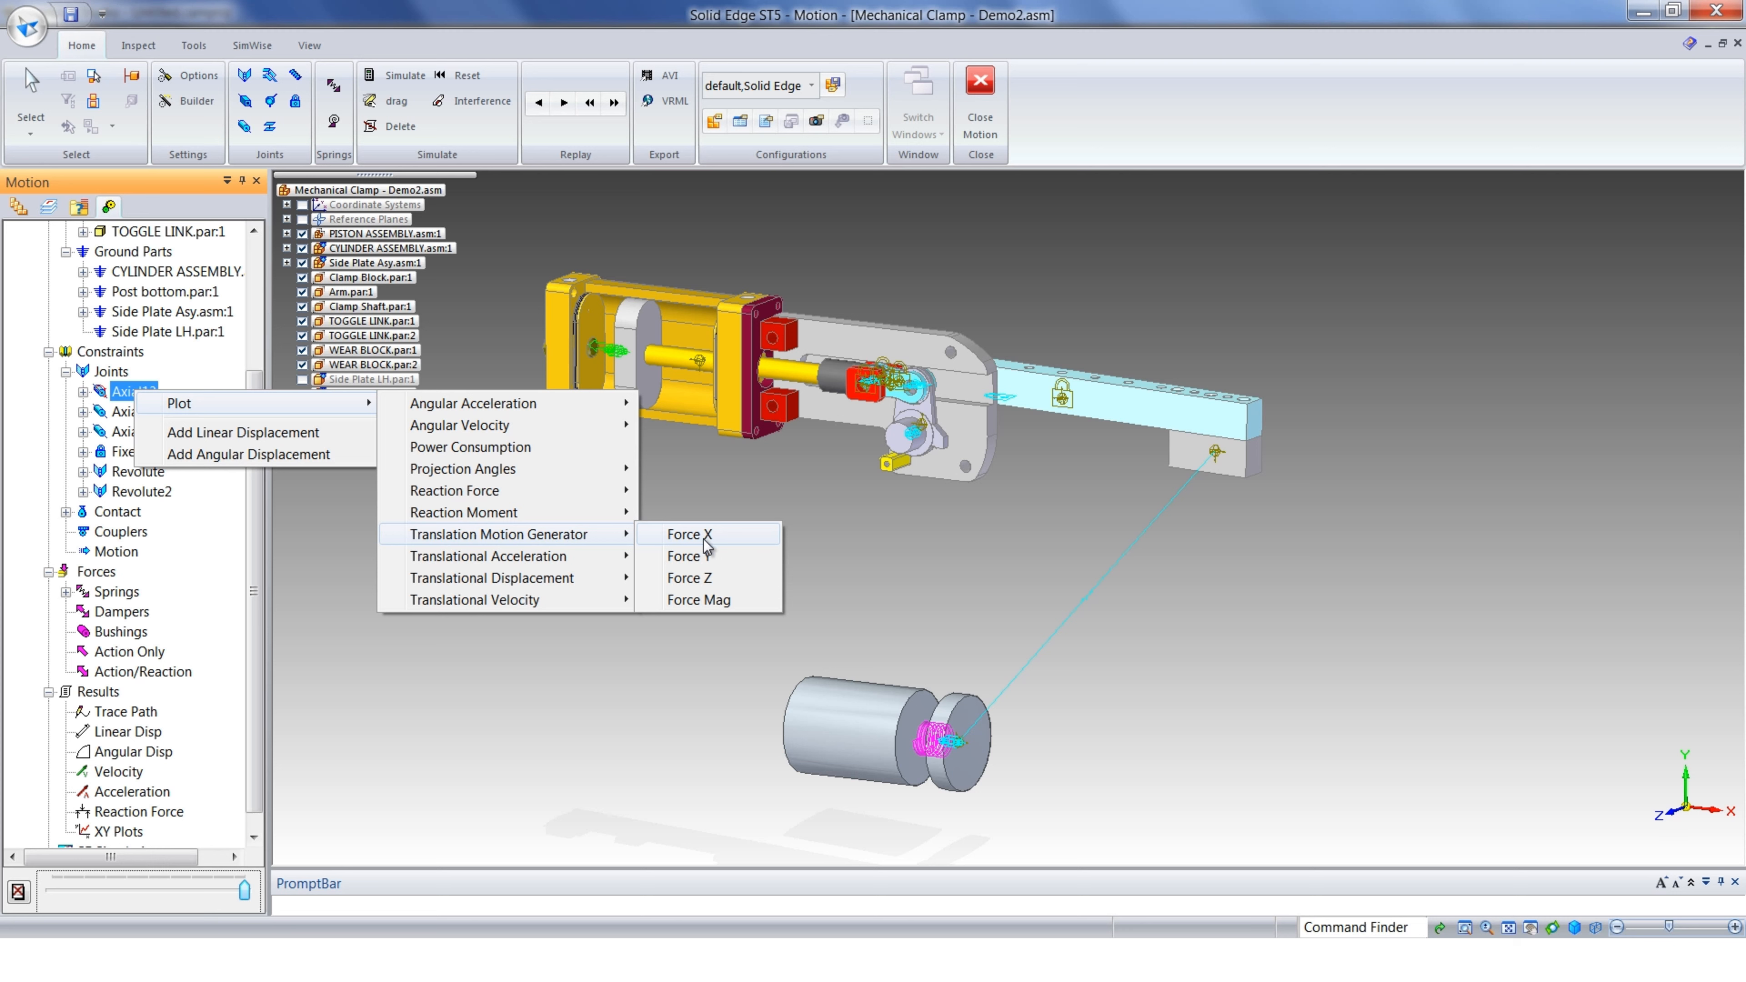
left_click(689, 535)
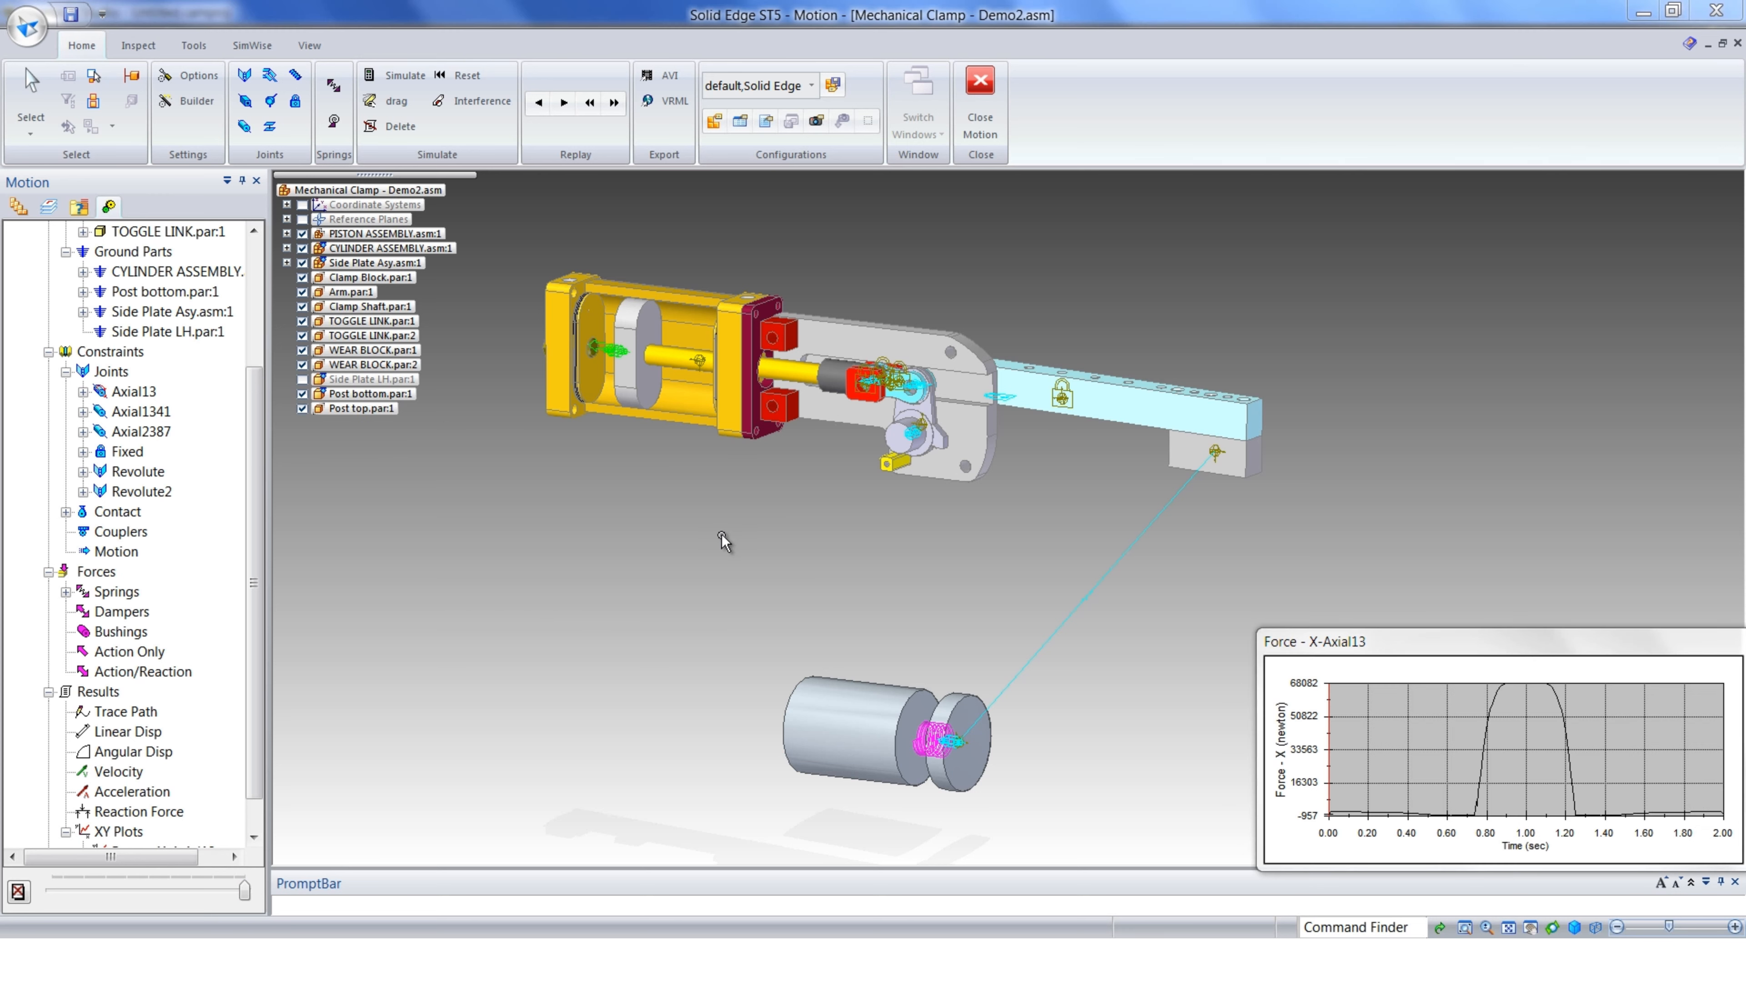
left_click(1525, 699)
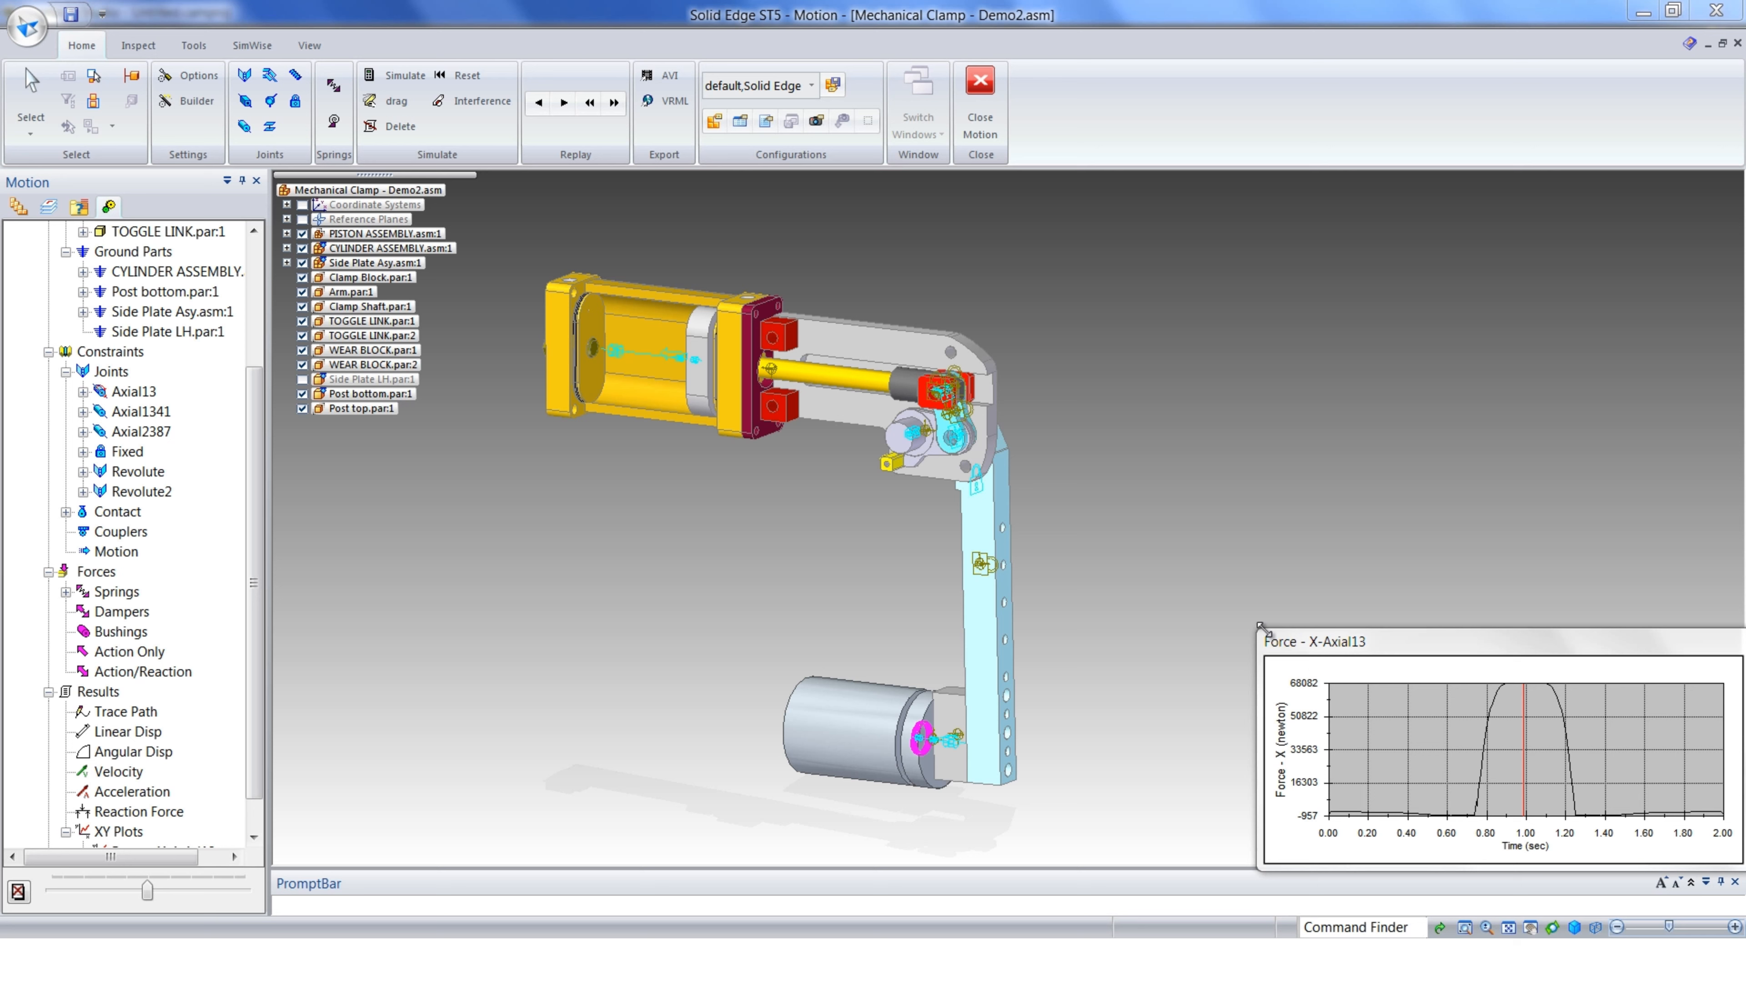
left_click_drag(1214, 612, 1076, 534)
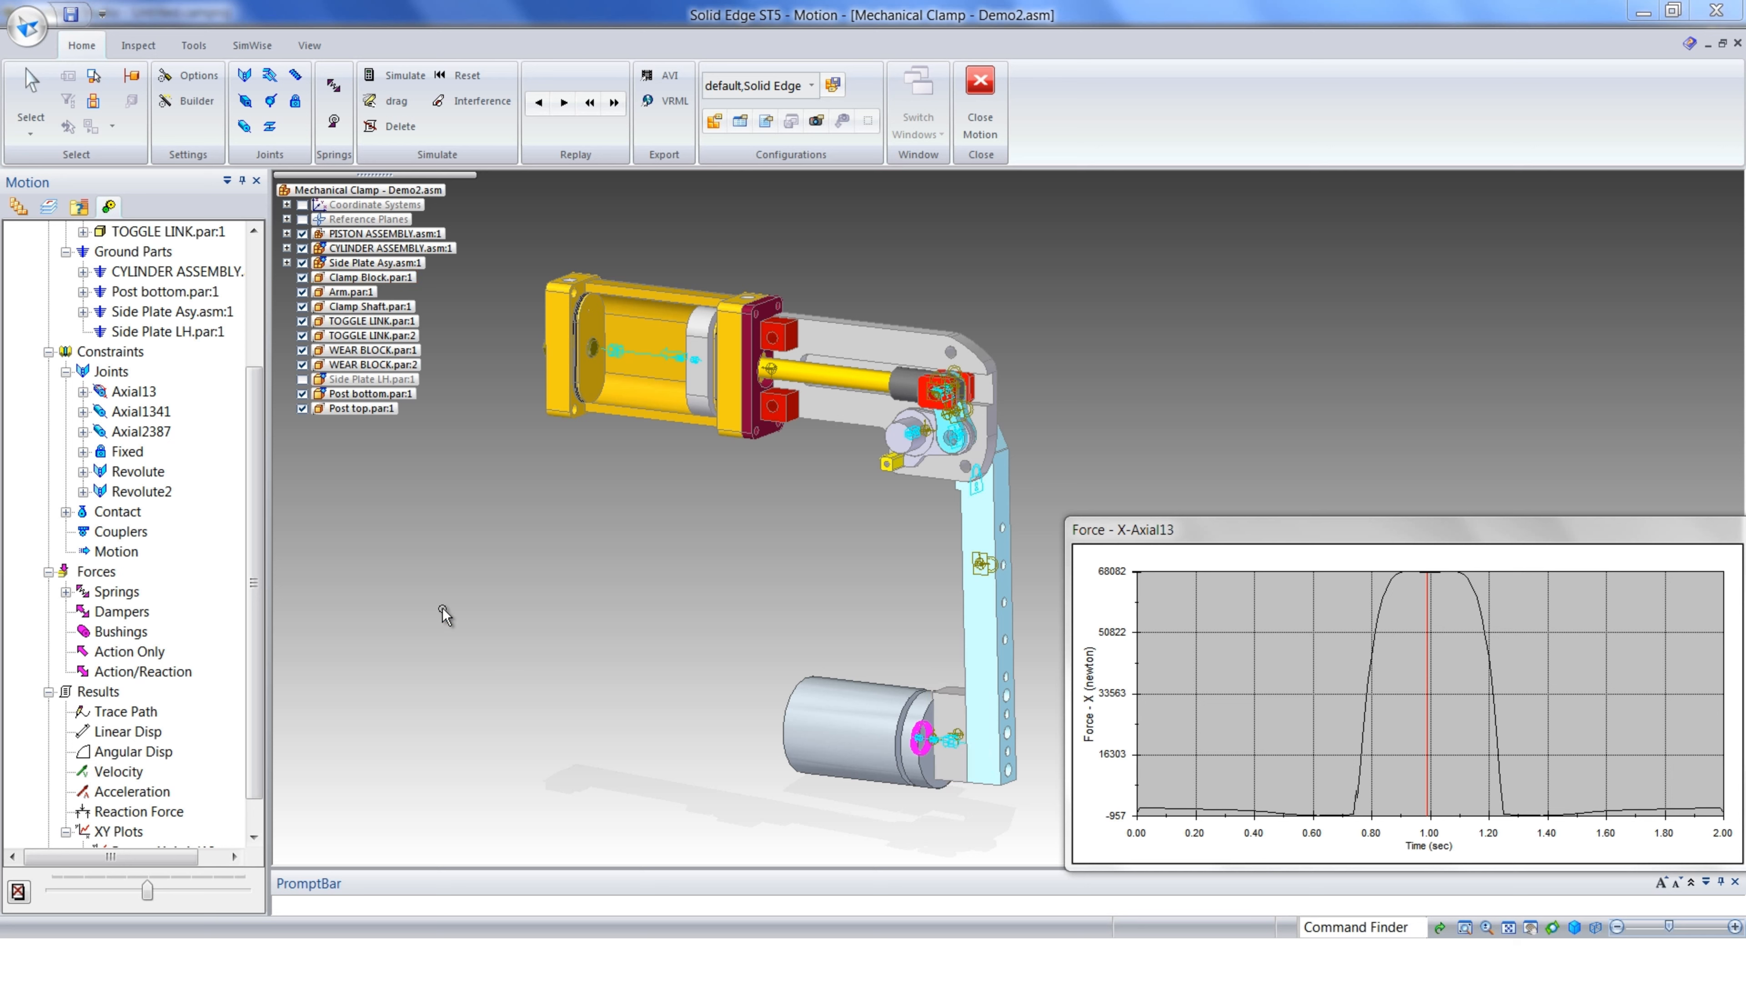
Add a Reaction Forces result object to Clamp Block.par:1
left_click_drag(256, 461, 252, 341)
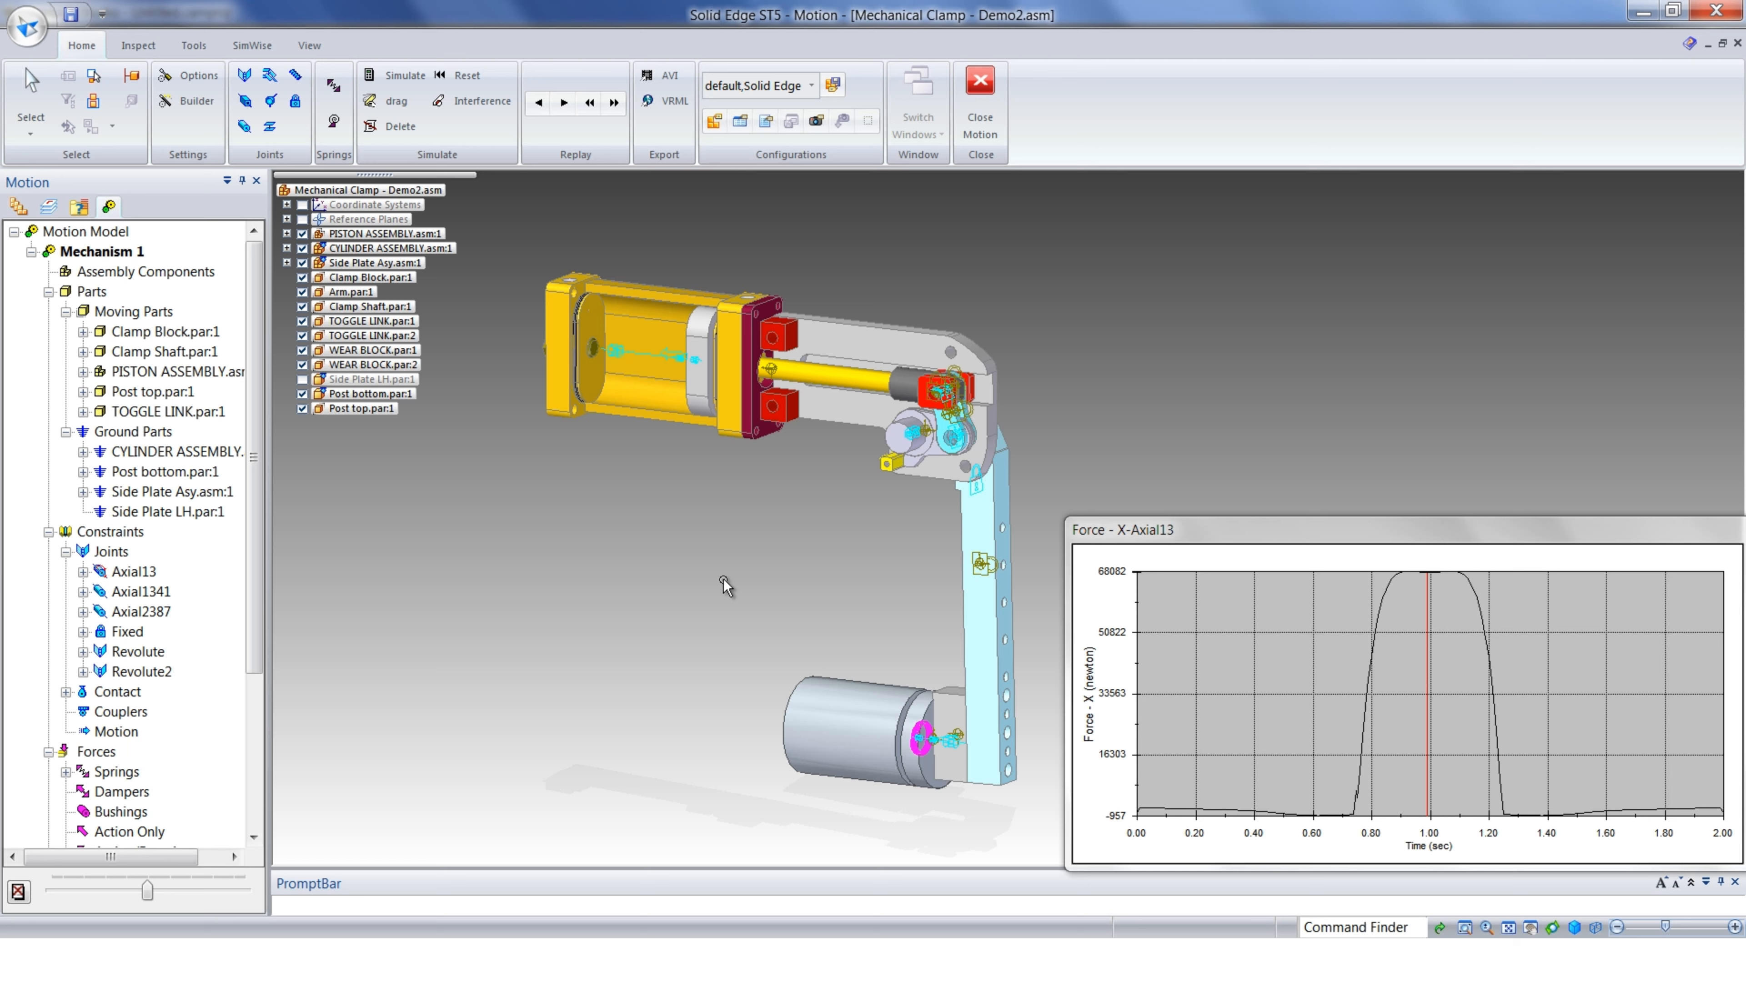
middle_click_drag(764, 593, 552, 467)
scroll(691, 568, "up", 3)
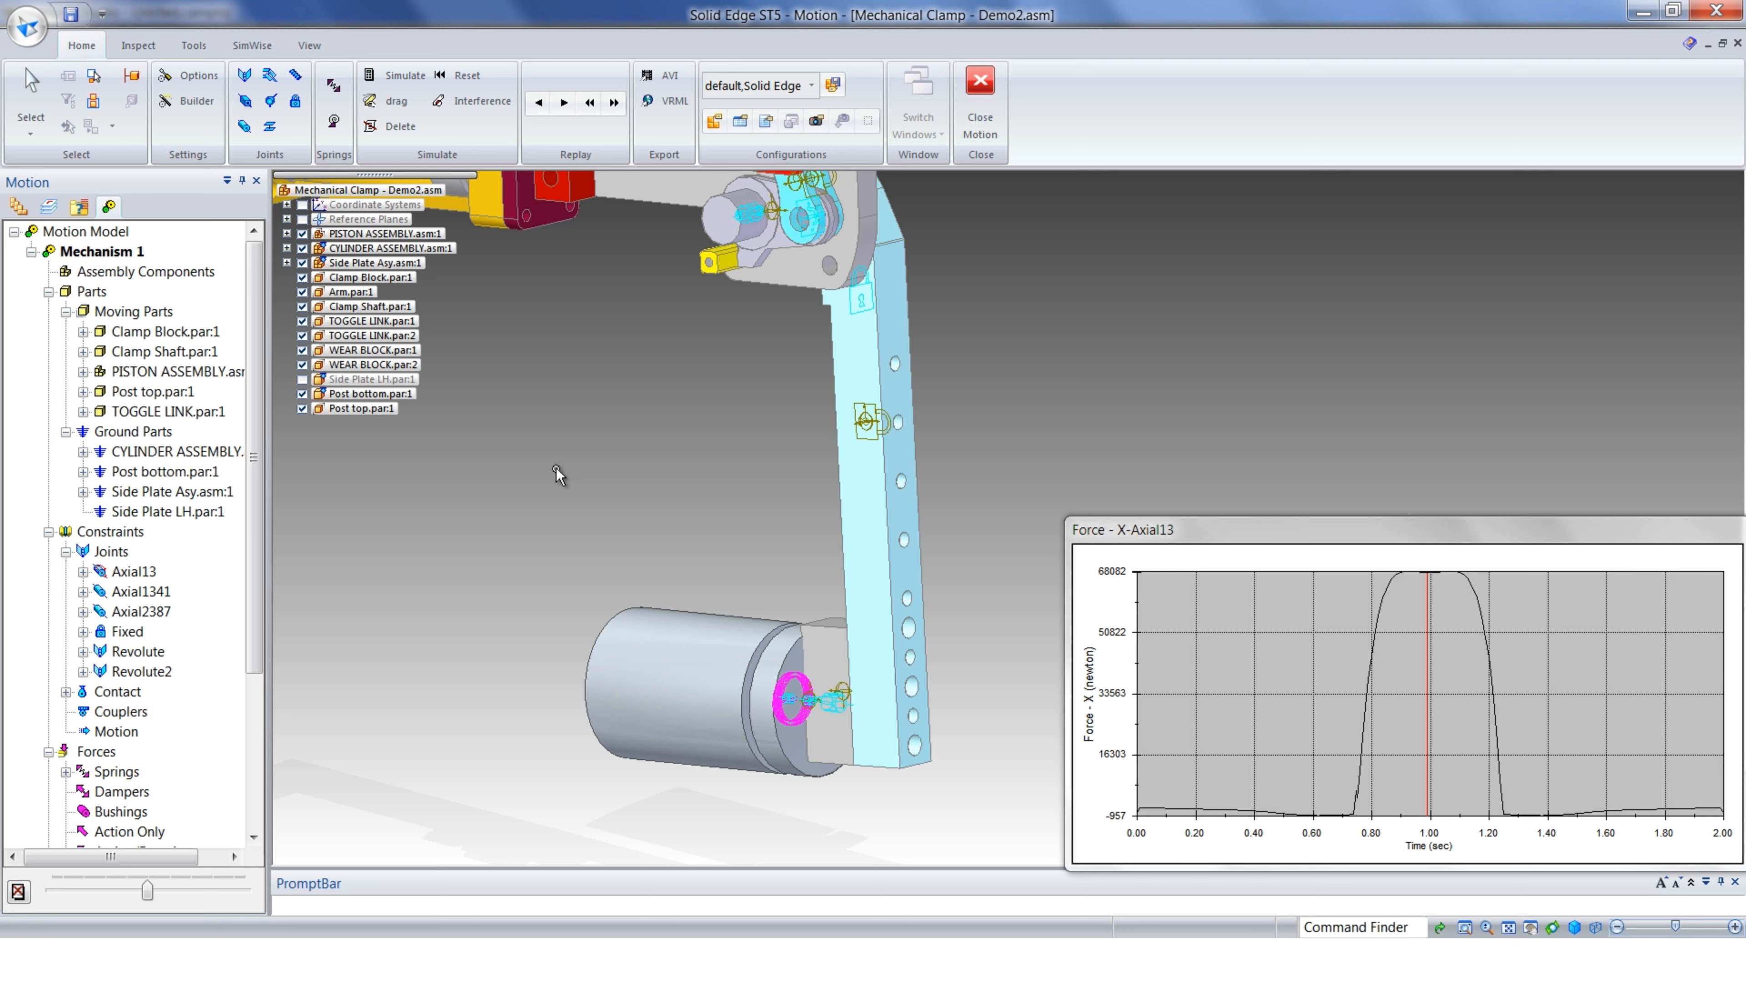
right_click(149, 352)
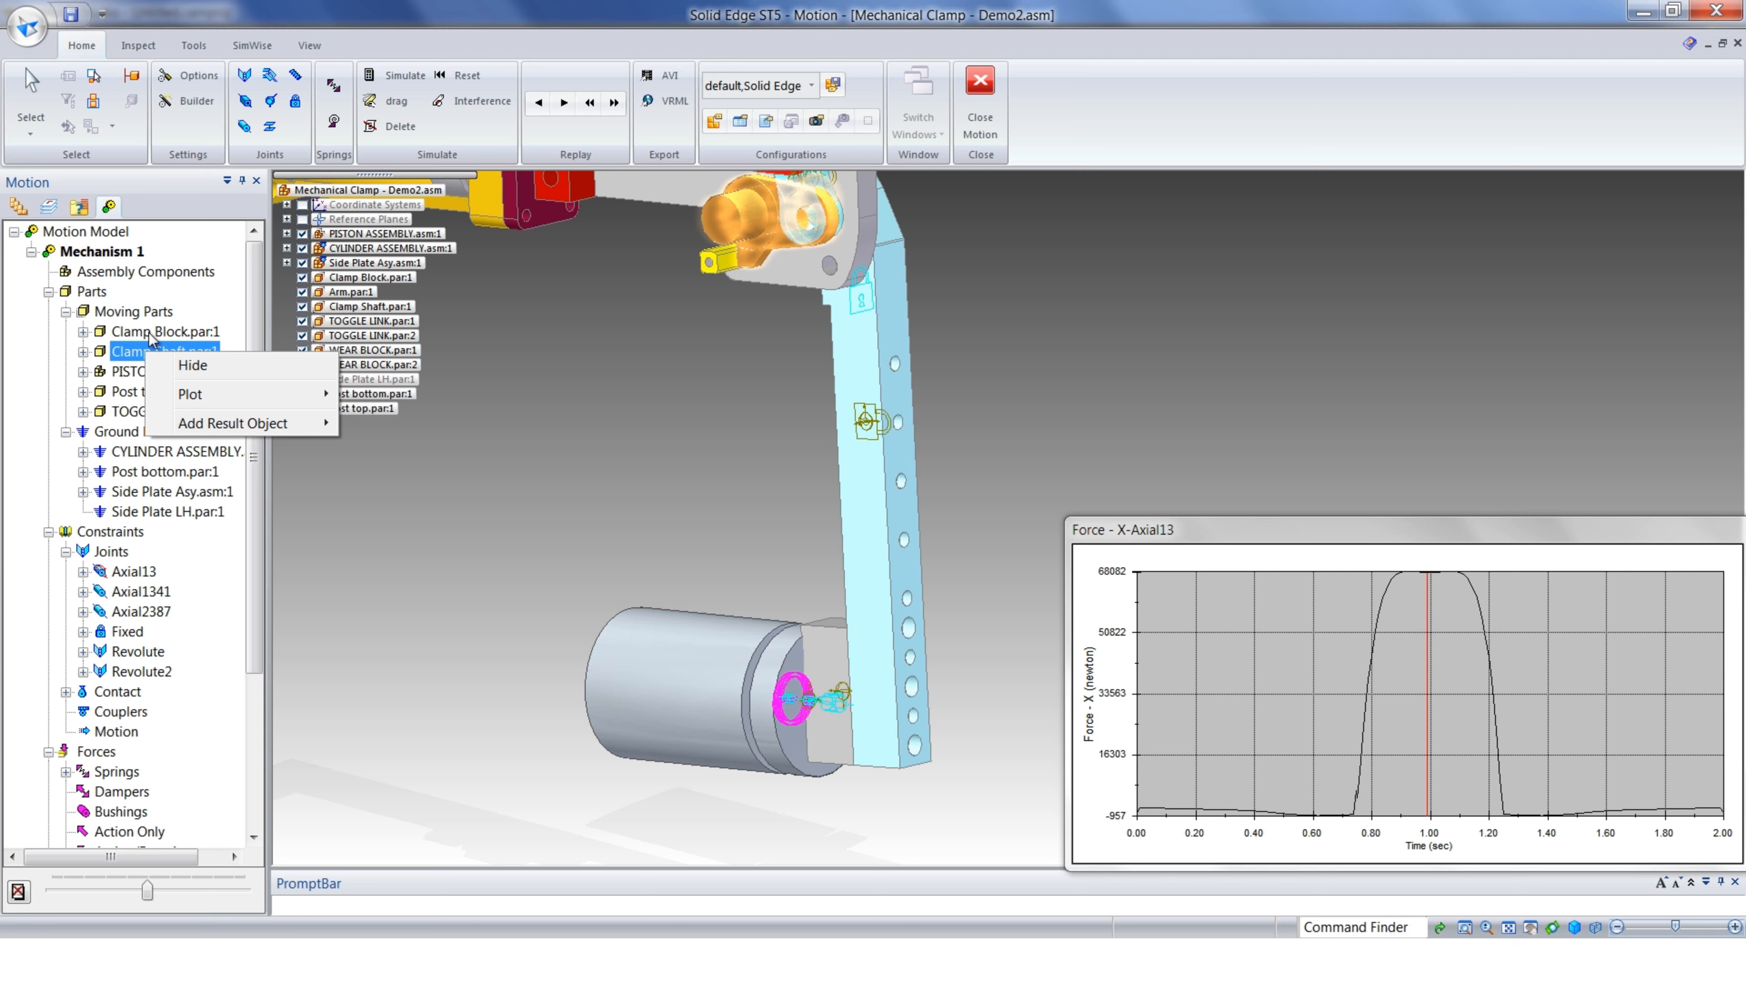
right_click(151, 333)
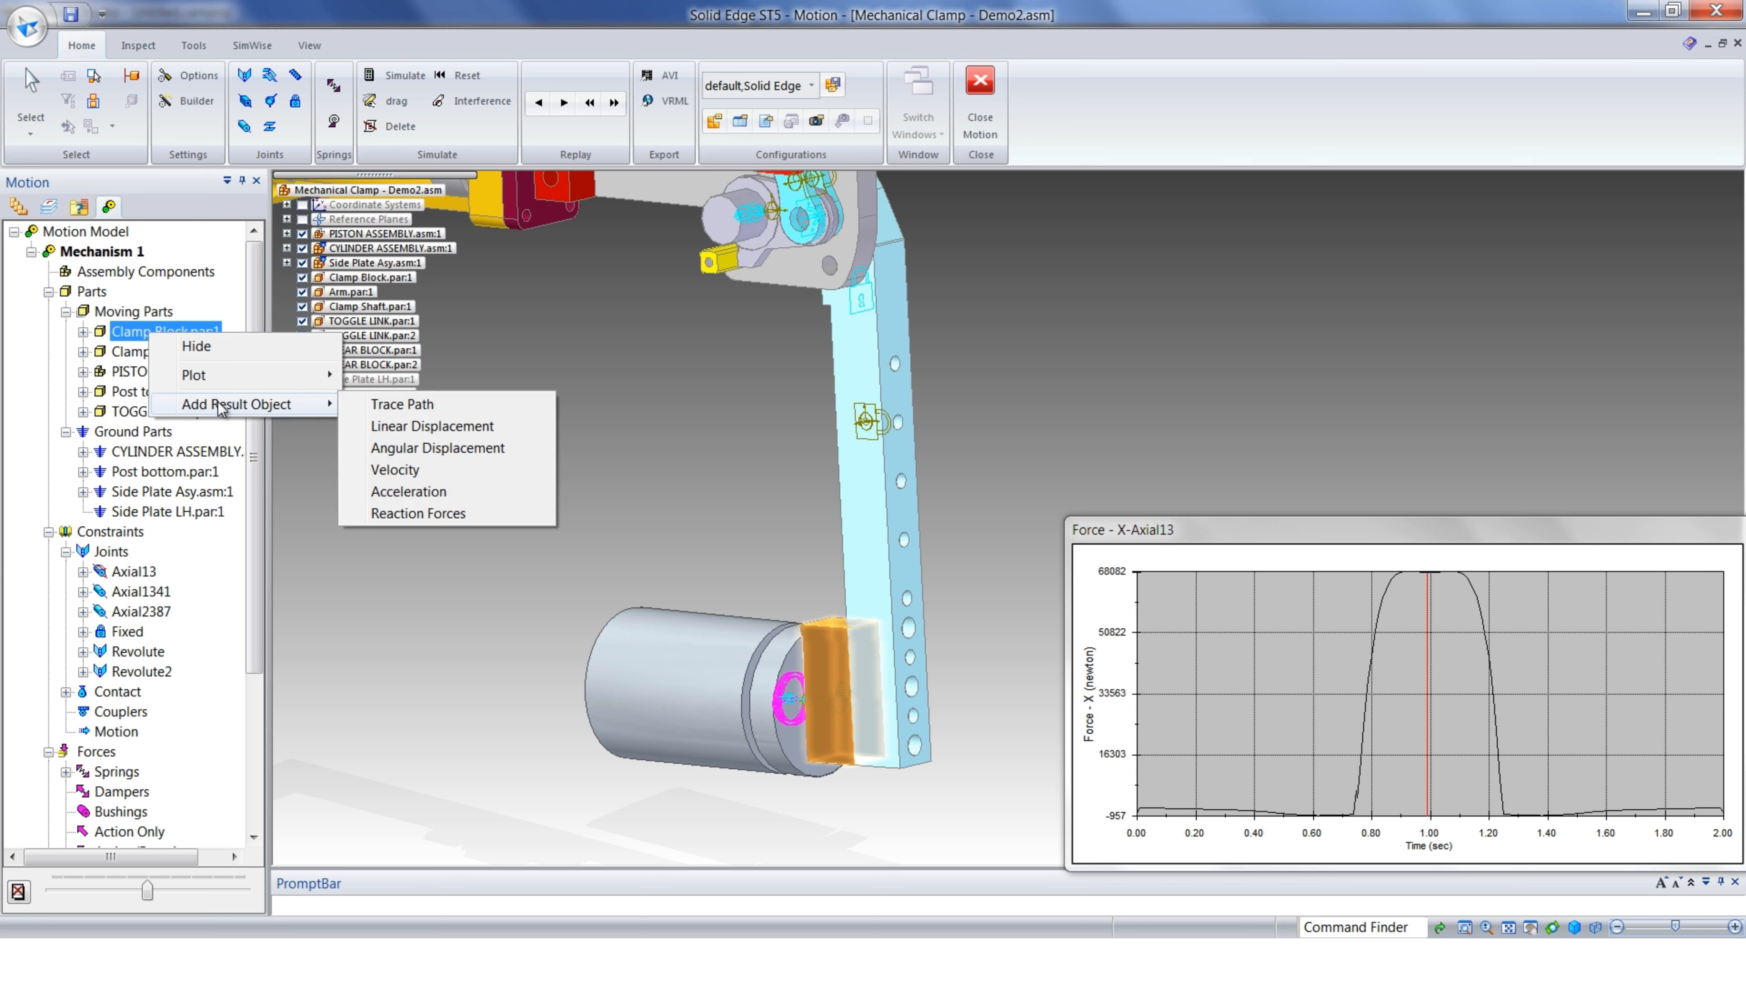
left_click(417, 514)
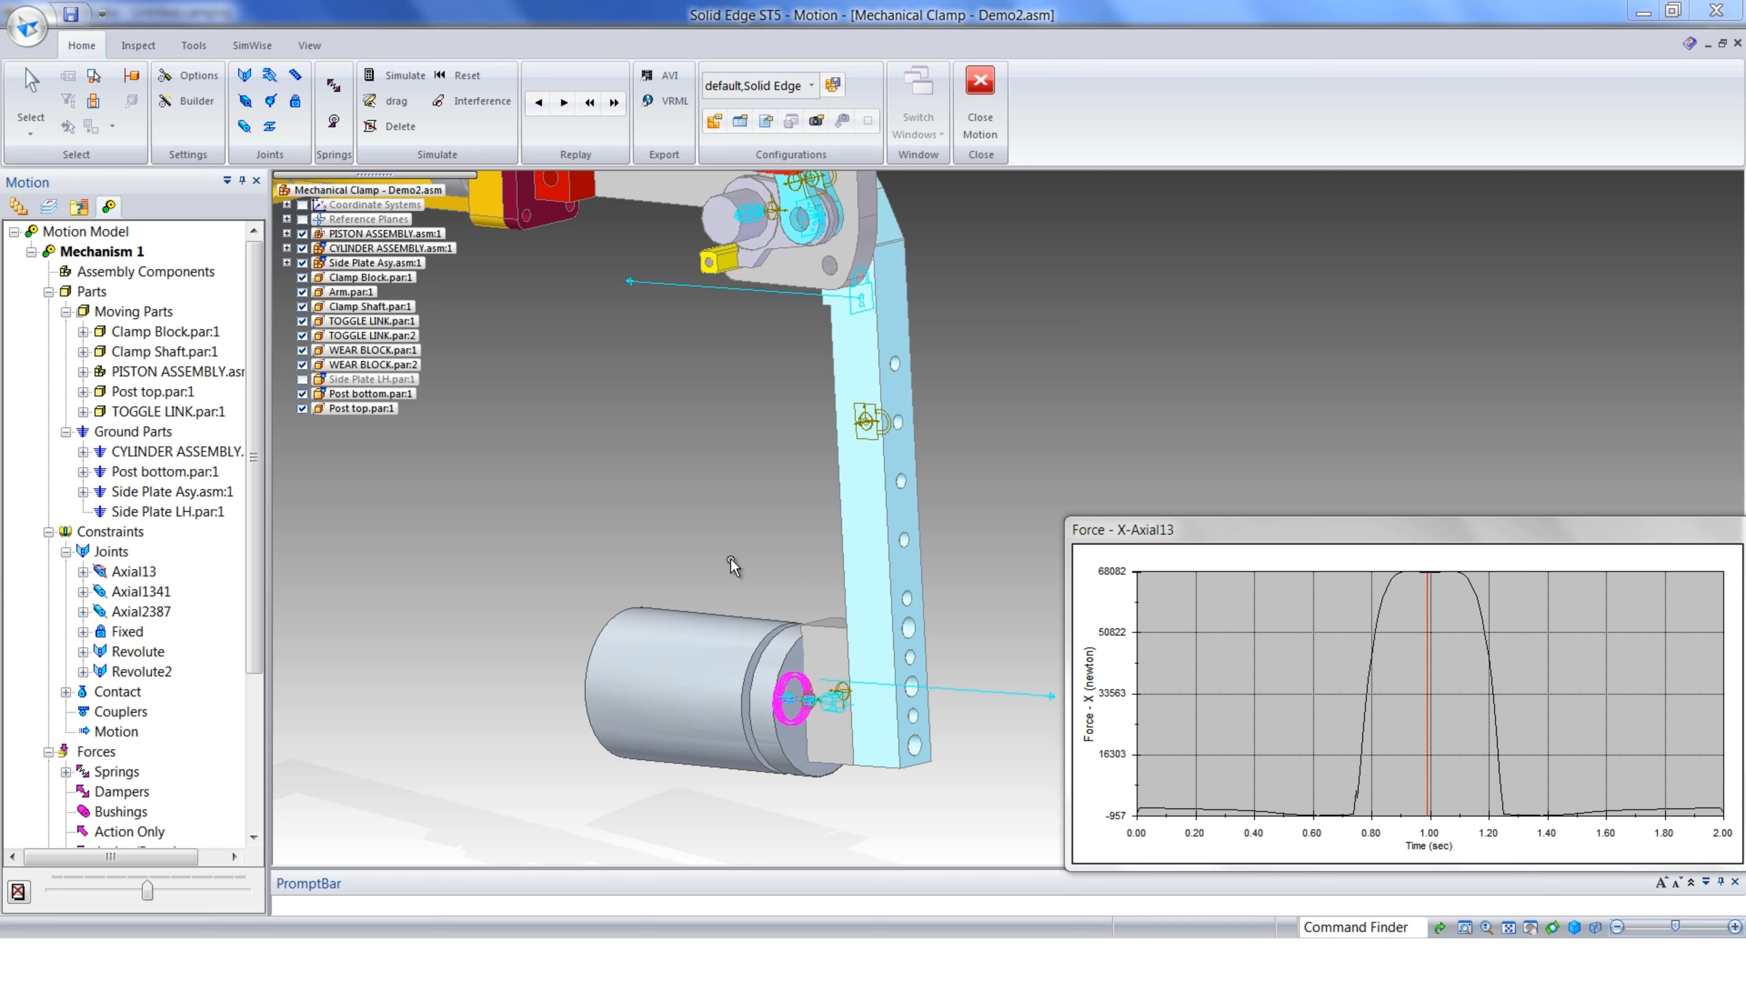
Step the replay back and forth around 1.00 s to examine the reaction force vectors on the clamp block
middle_click_drag(740, 527, 659, 526, "shift")
mouse_move(745, 592)
middle_mouse_down()
mouse_move(700, 604)
mouse_move(767, 615)
middle_mouse_up()
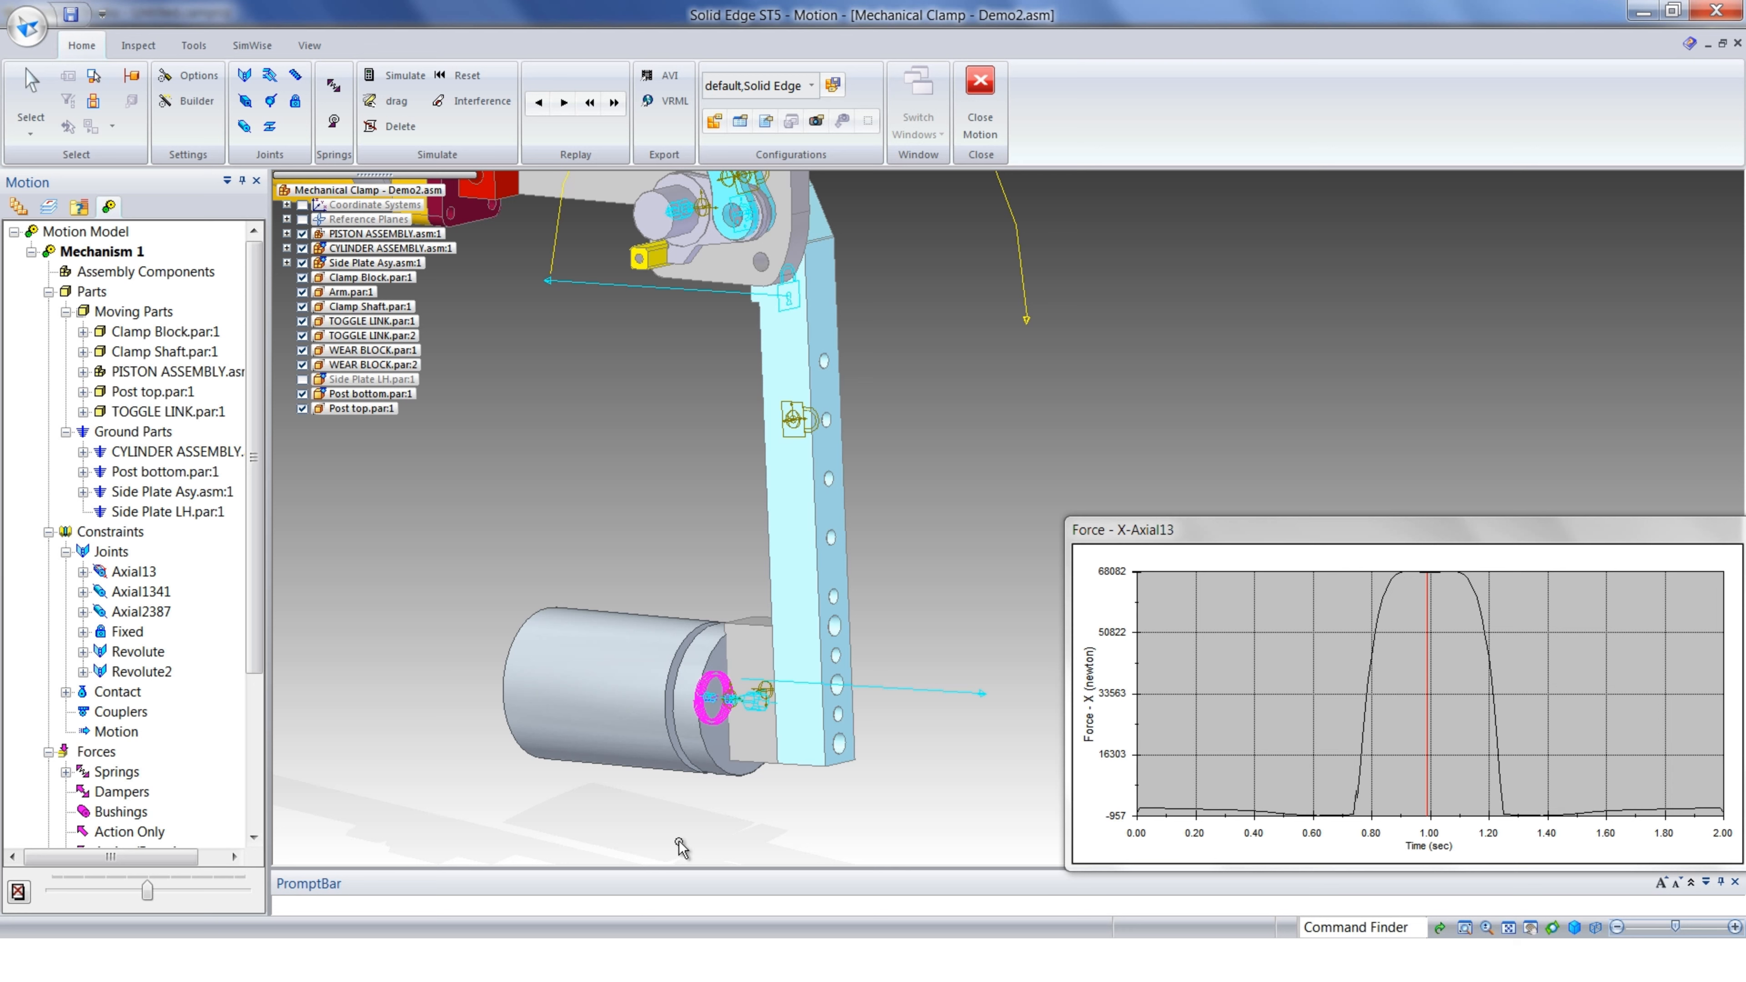
left_click(148, 896)
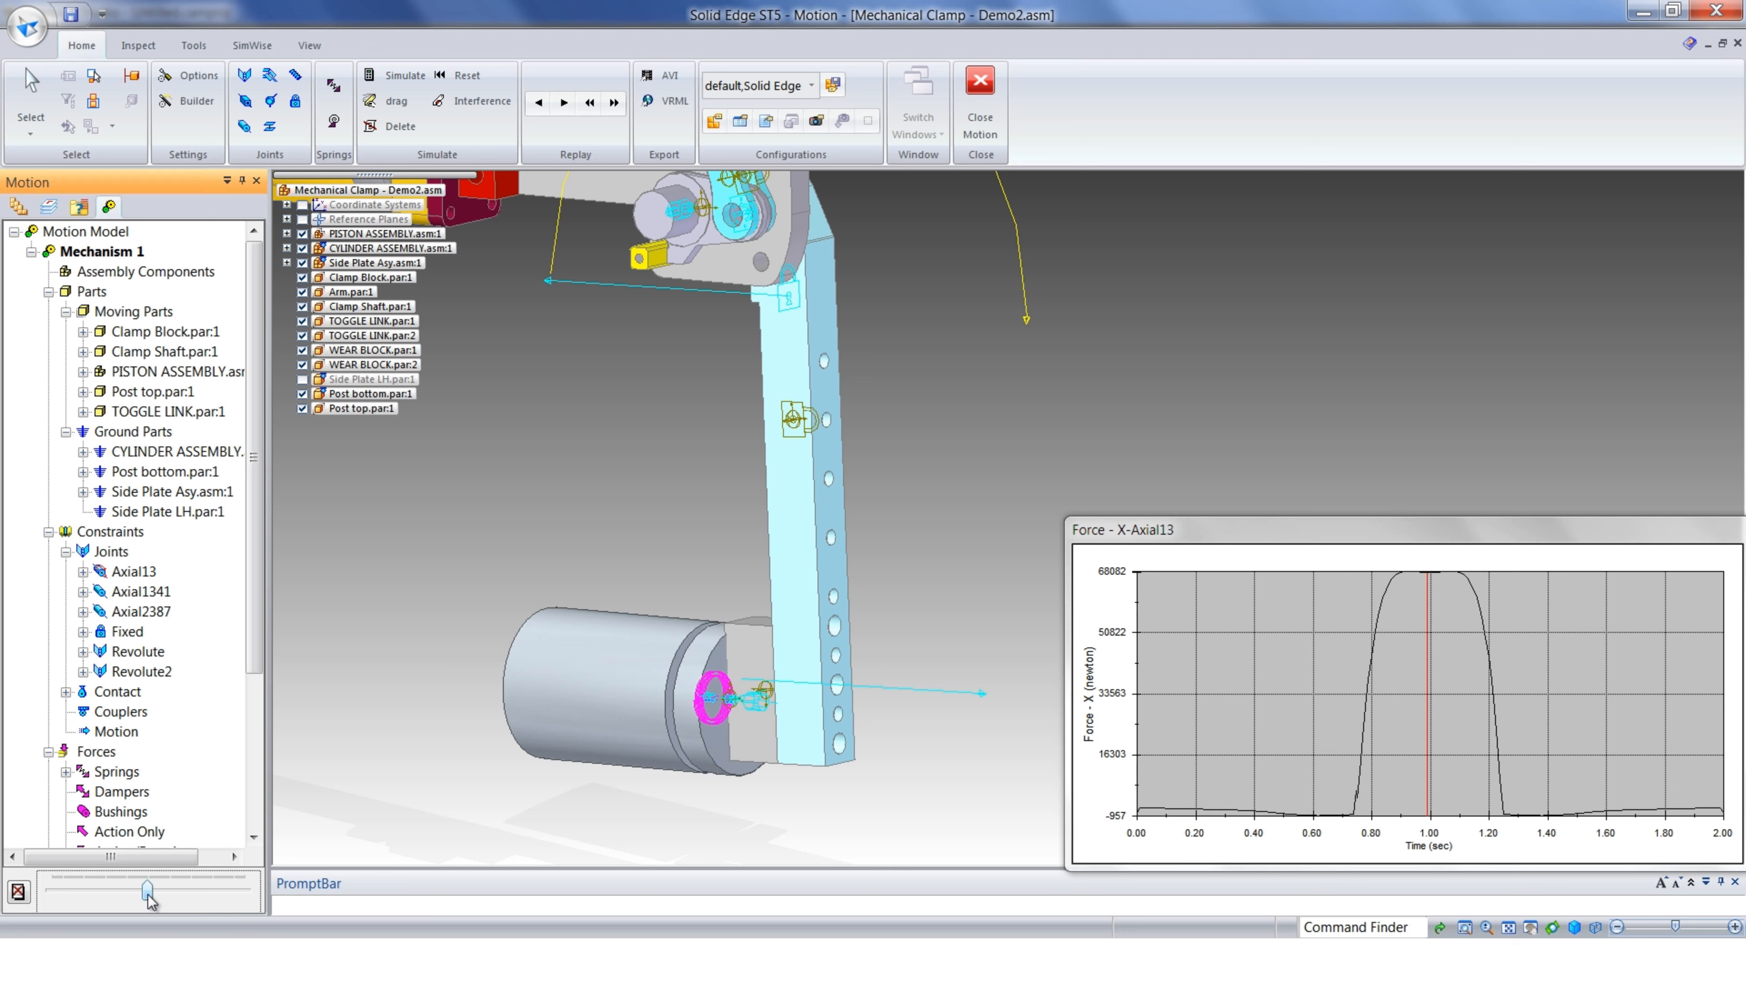
key("Left")
key("Left")
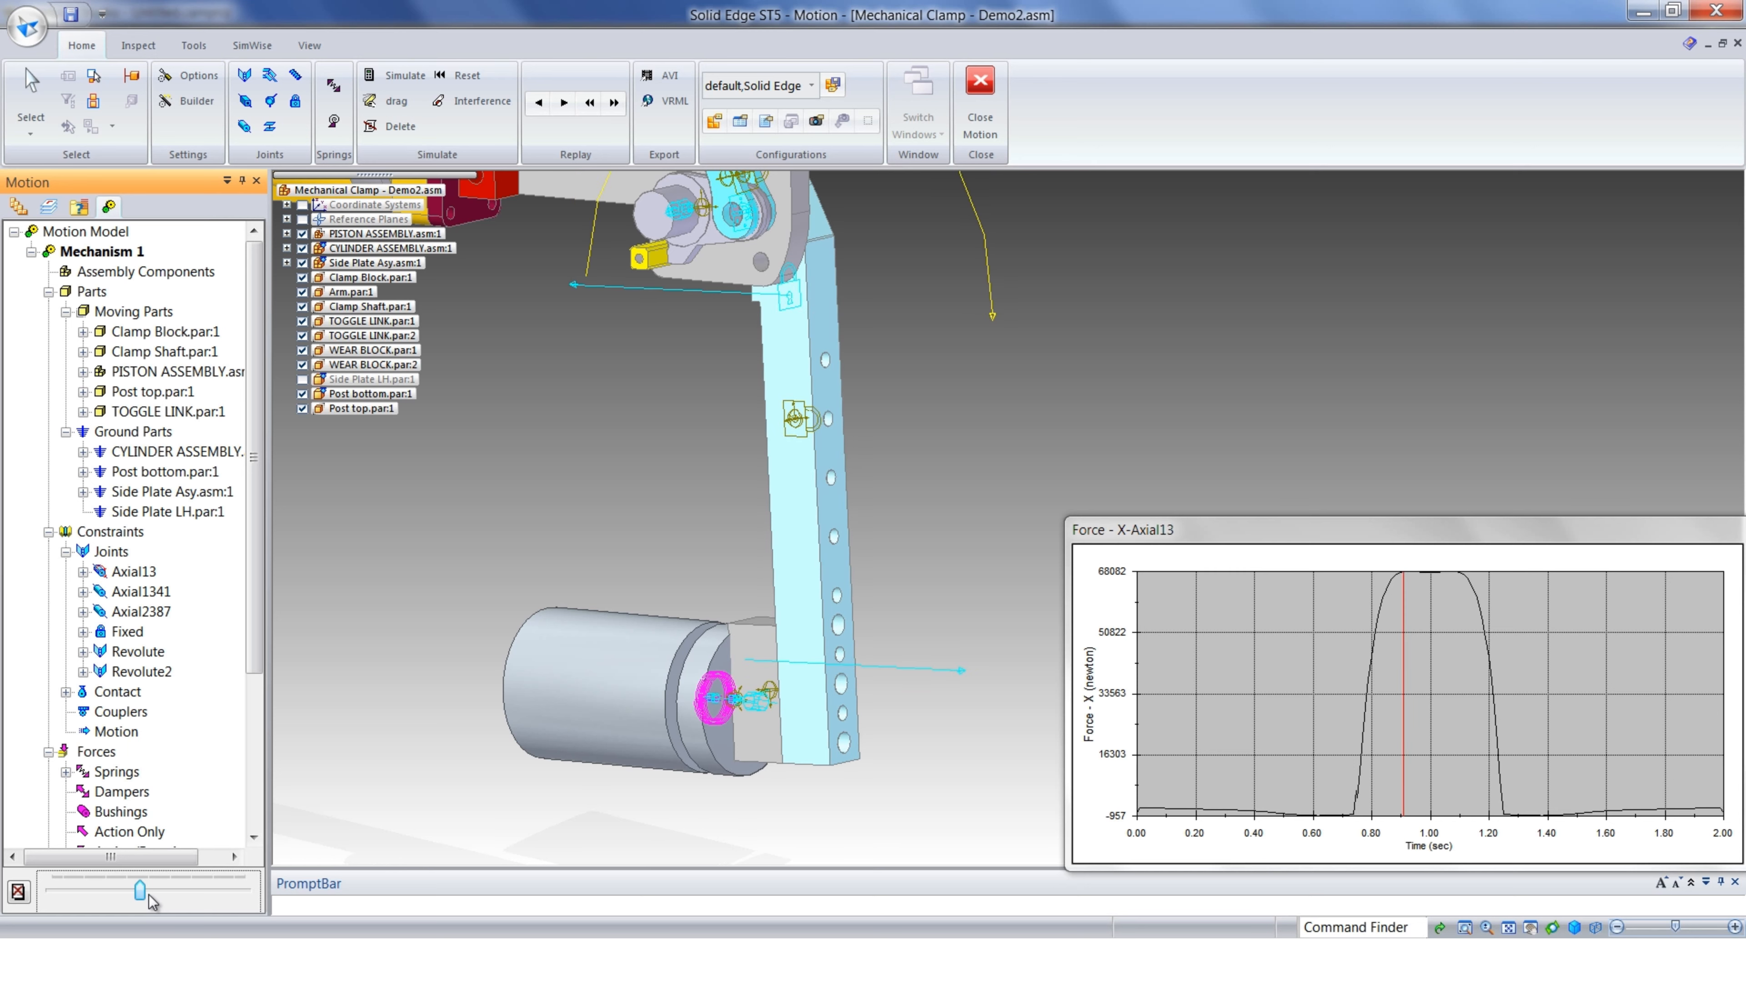
key("Right")
key("Right")
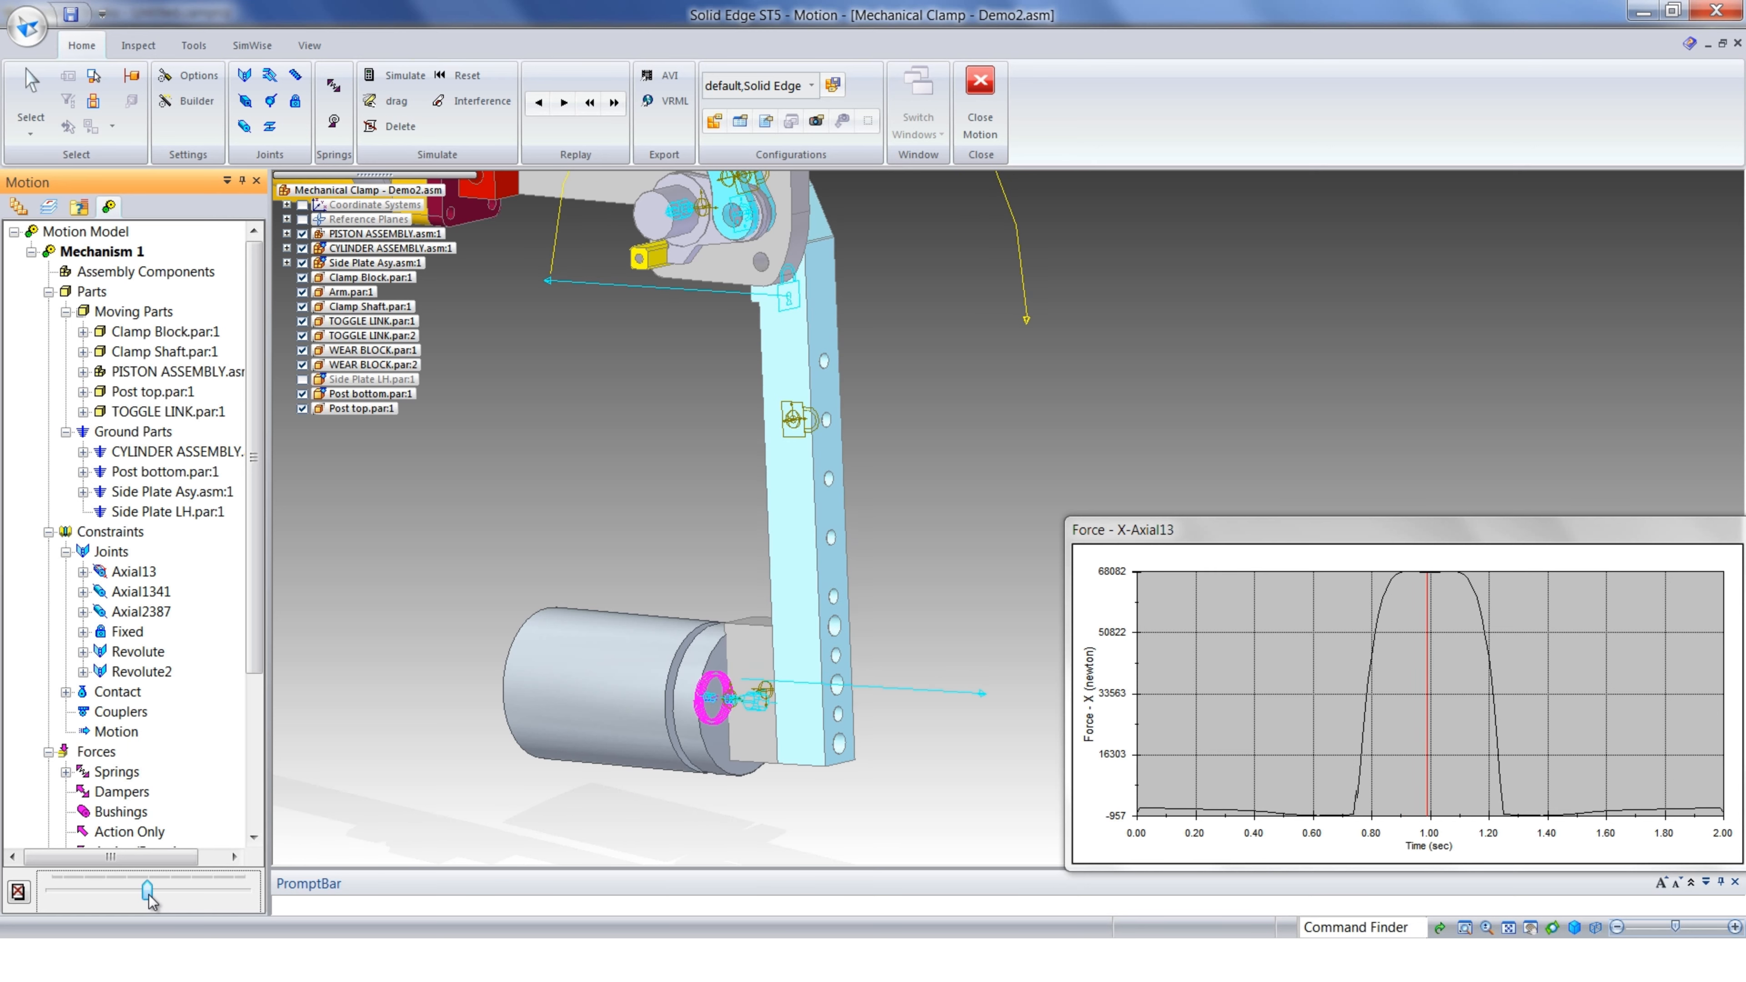
key("Left")
key("Right")
Plot the contact force magnitude between Post top.par:1 and Clamp Block.par:1, compare it with the Axial13 force plot, and delete the new plot
left_click_drag(264, 453, 262, 635)
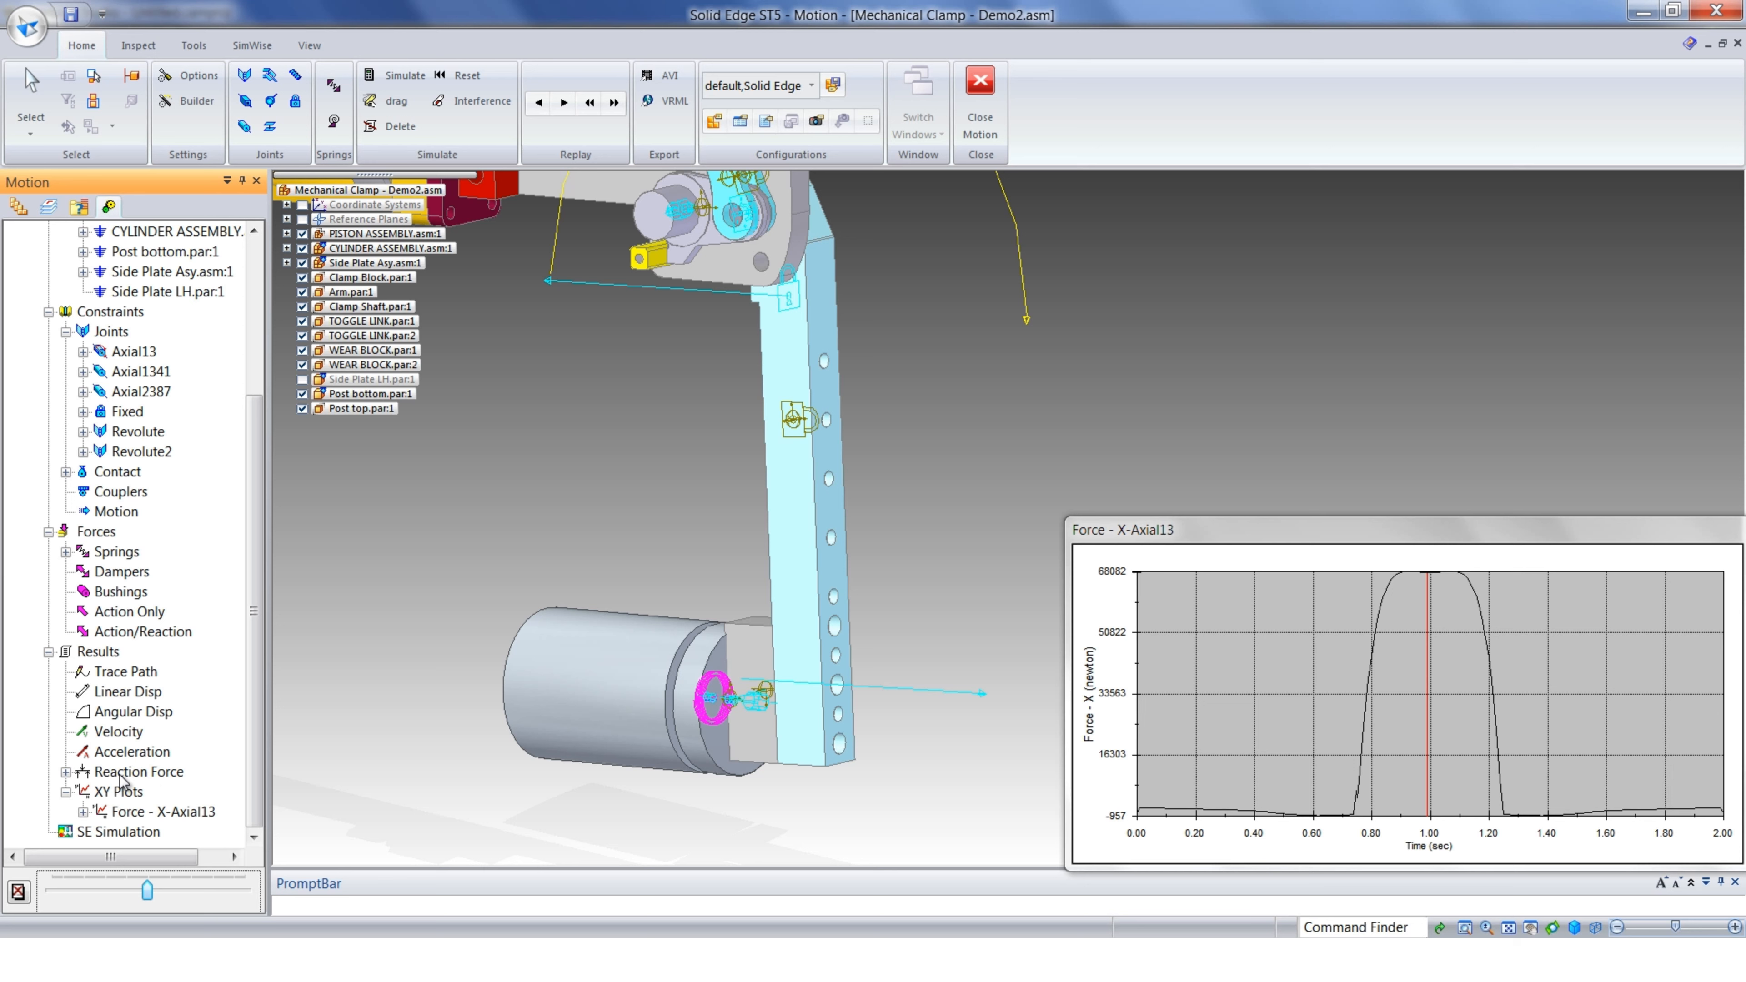
left_click(67, 772)
scroll(249, 764, "down", 1)
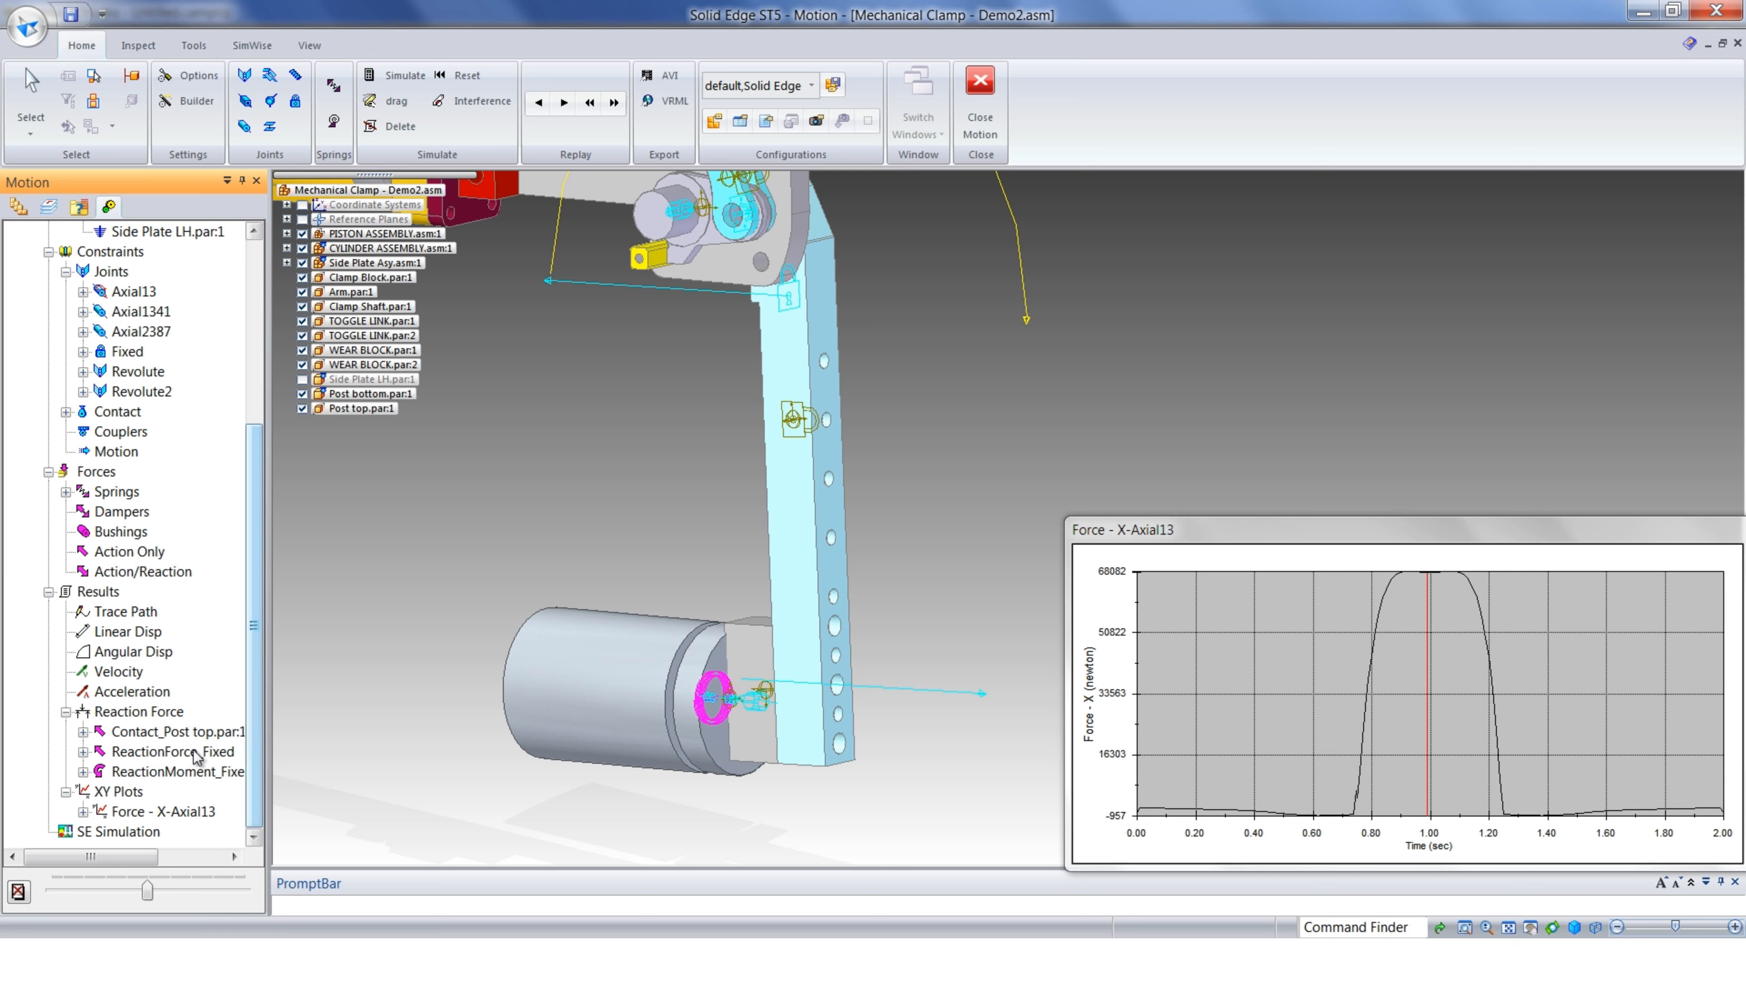
right_click(136, 732)
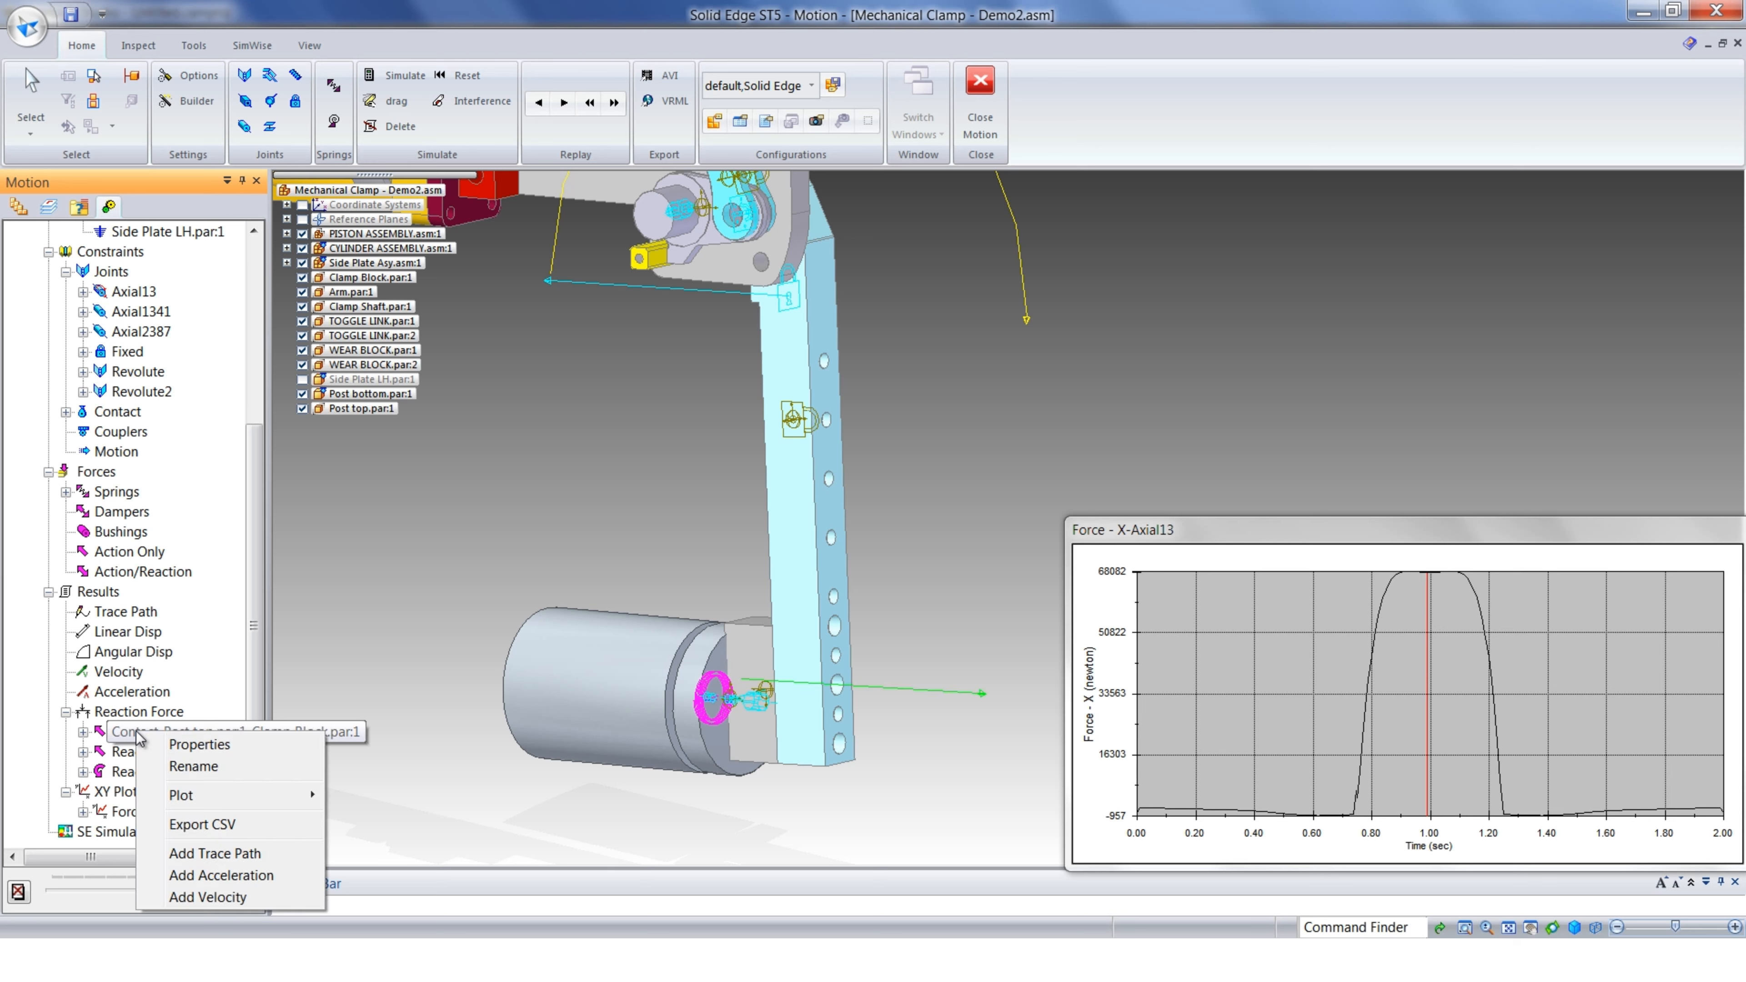
mouse_move(233, 800)
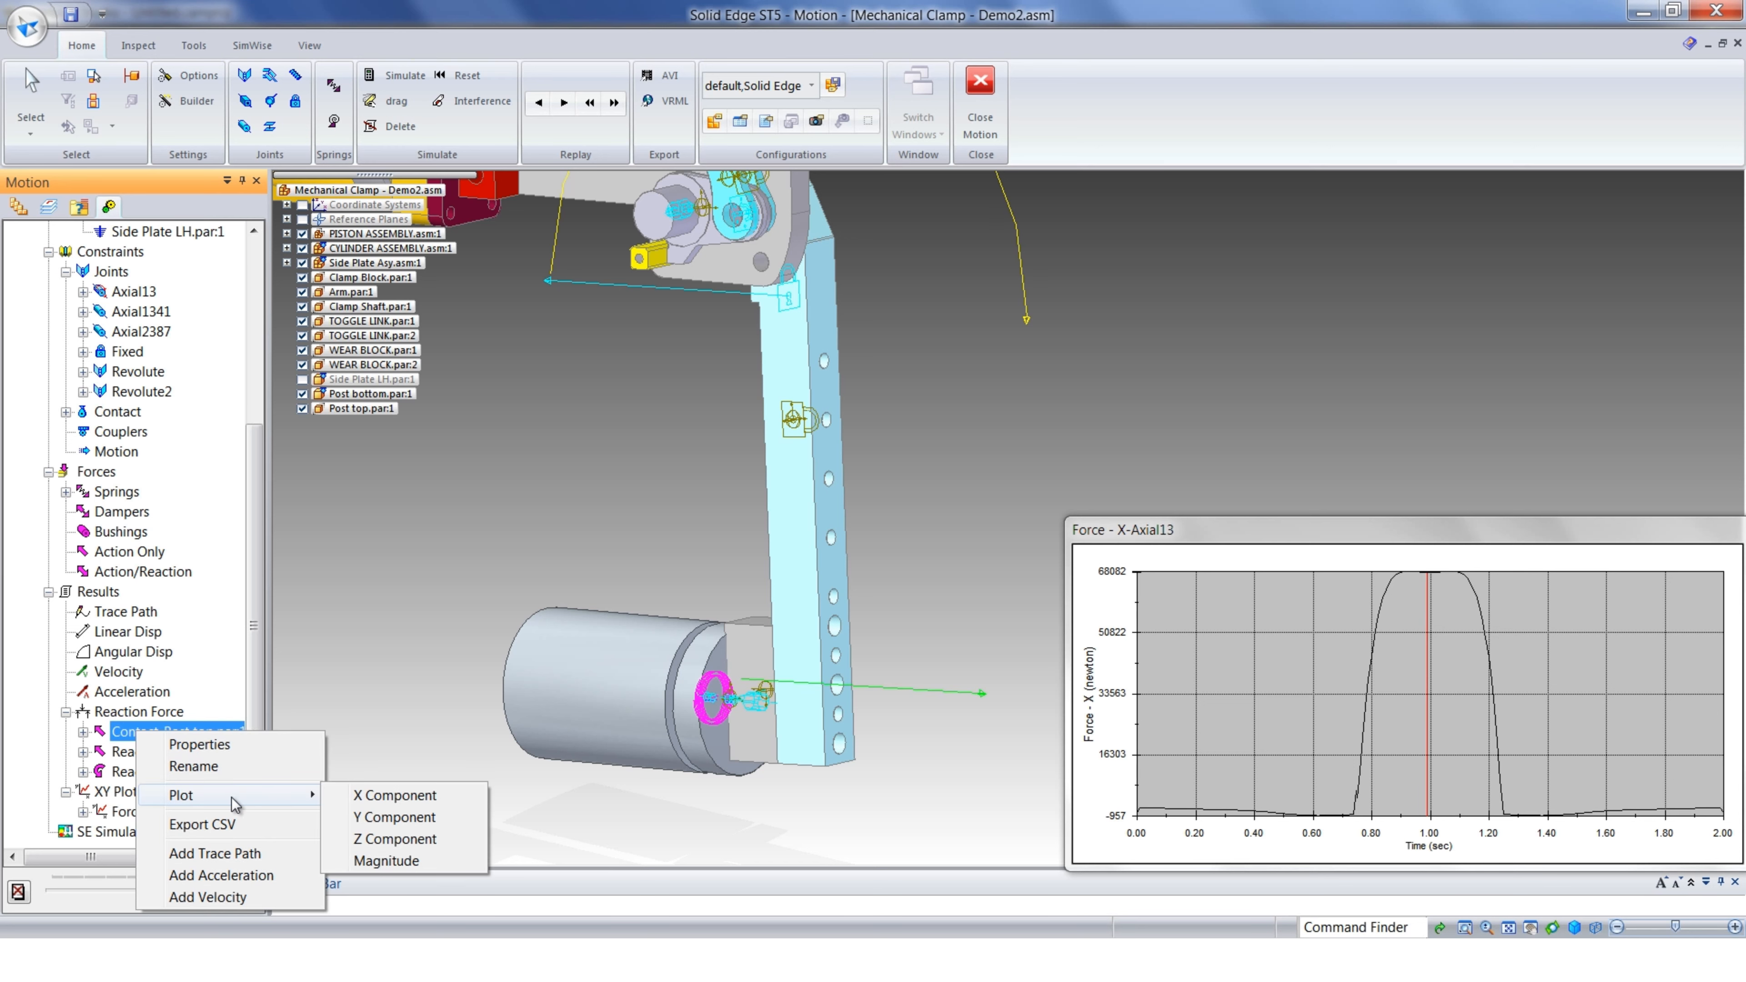
left_click(394, 864)
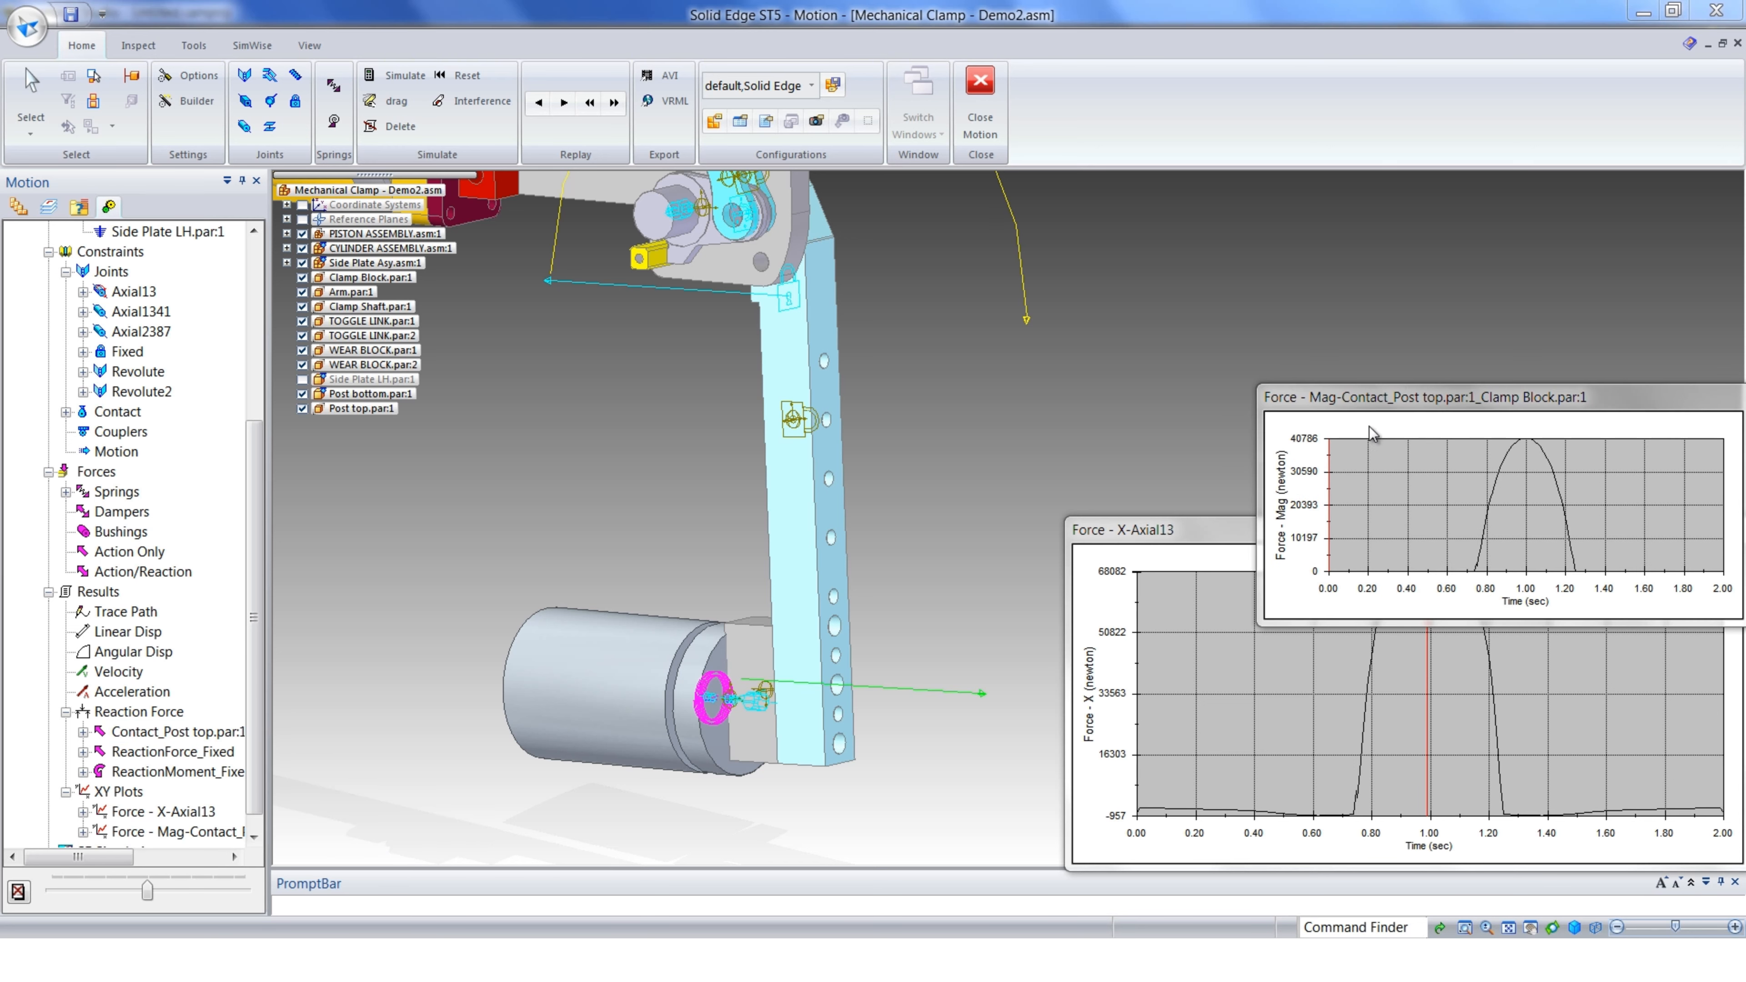
left_click_drag(1358, 401, 1232, 255)
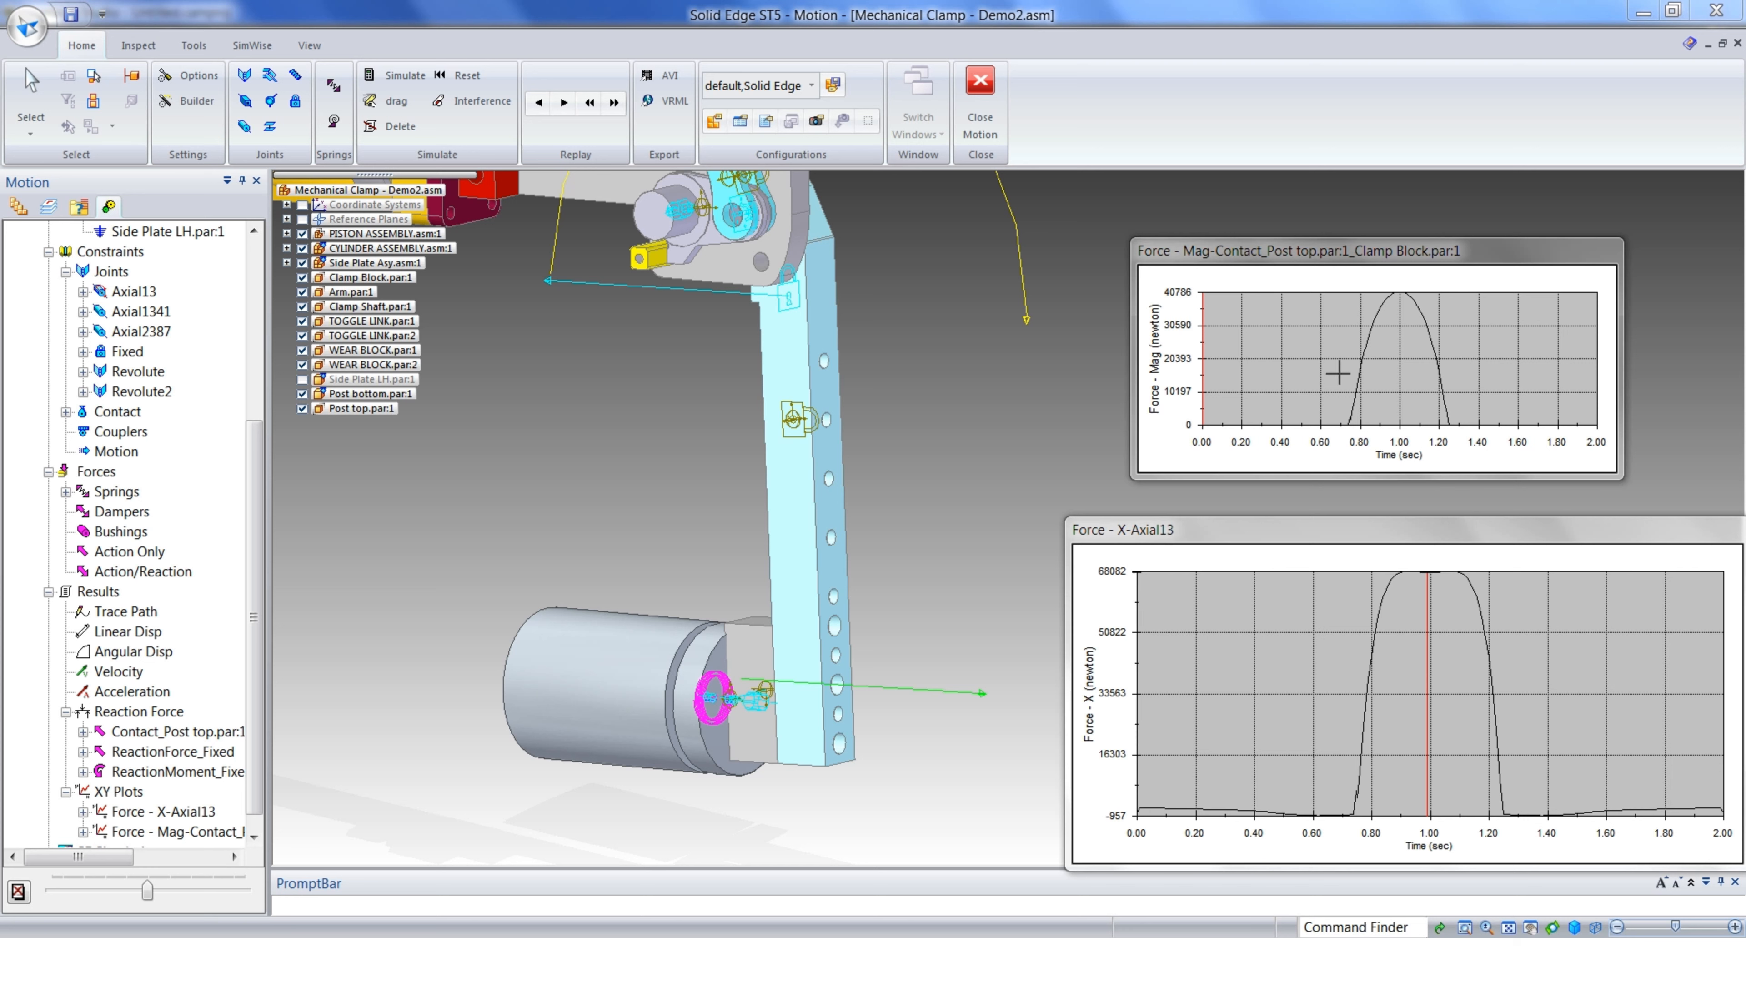
right_click(1157, 274)
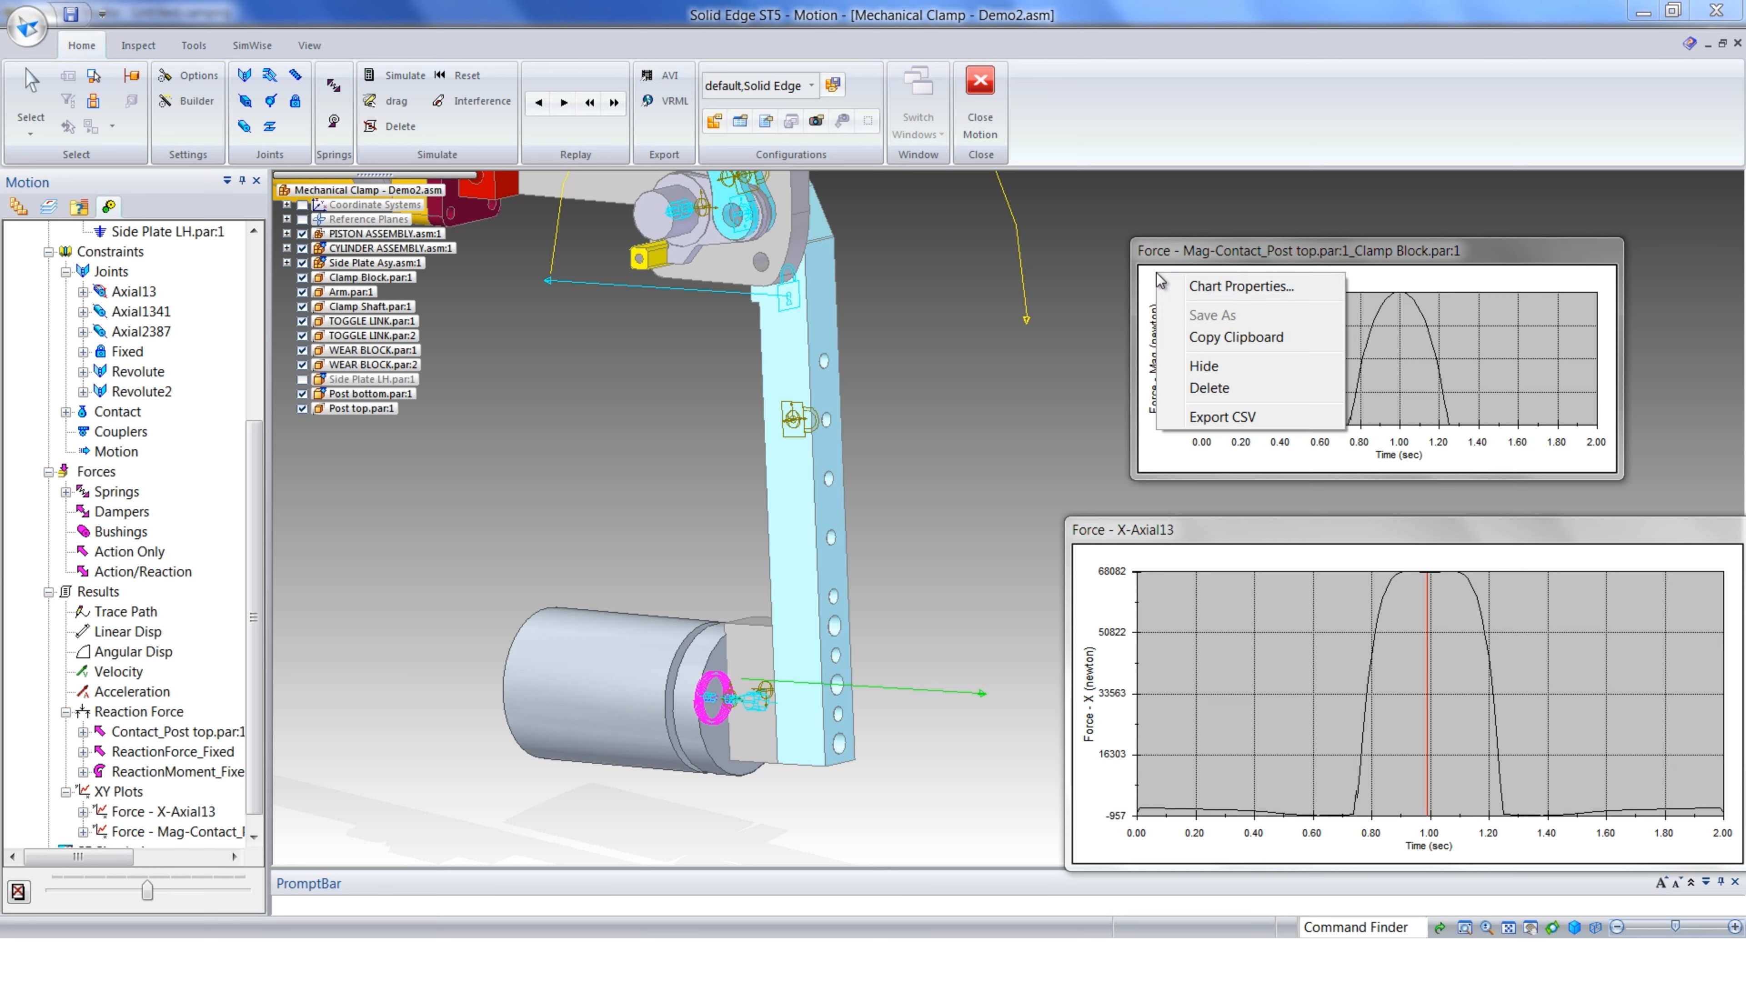
left_click(1199, 390)
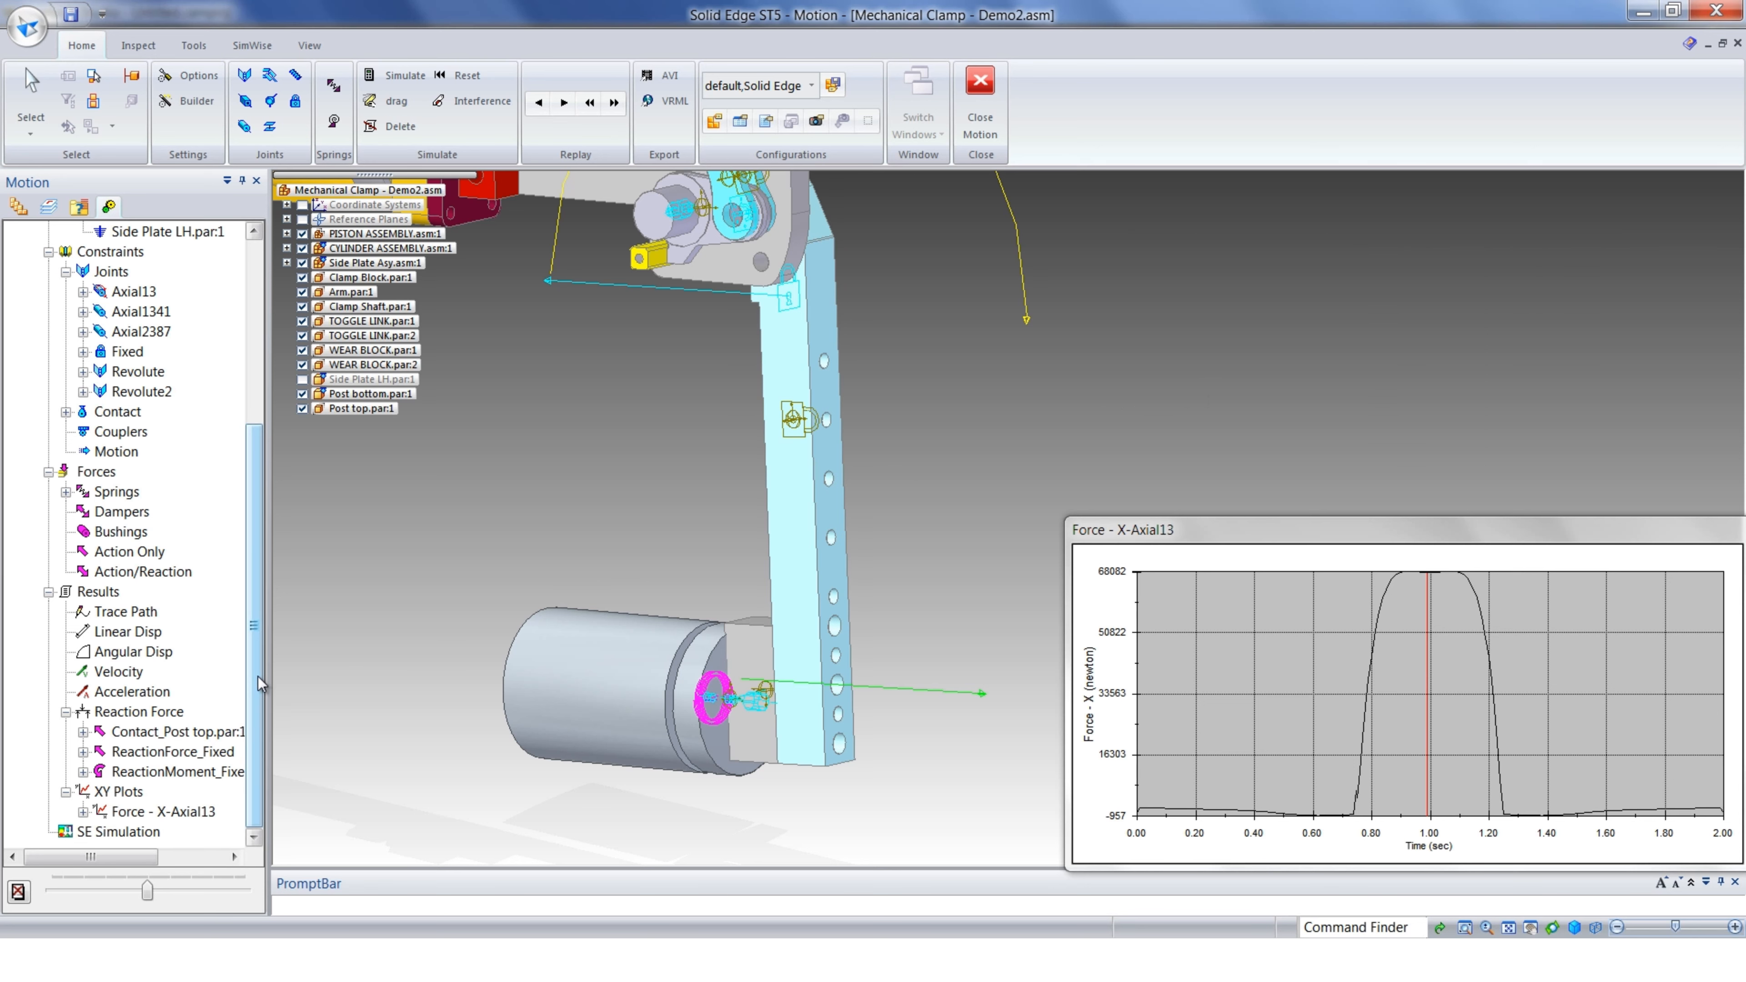
Replace Time in the Force - X-Axial13 plot with the Magnitude of the Post top and Clamp Block contact force
left_click(84, 812)
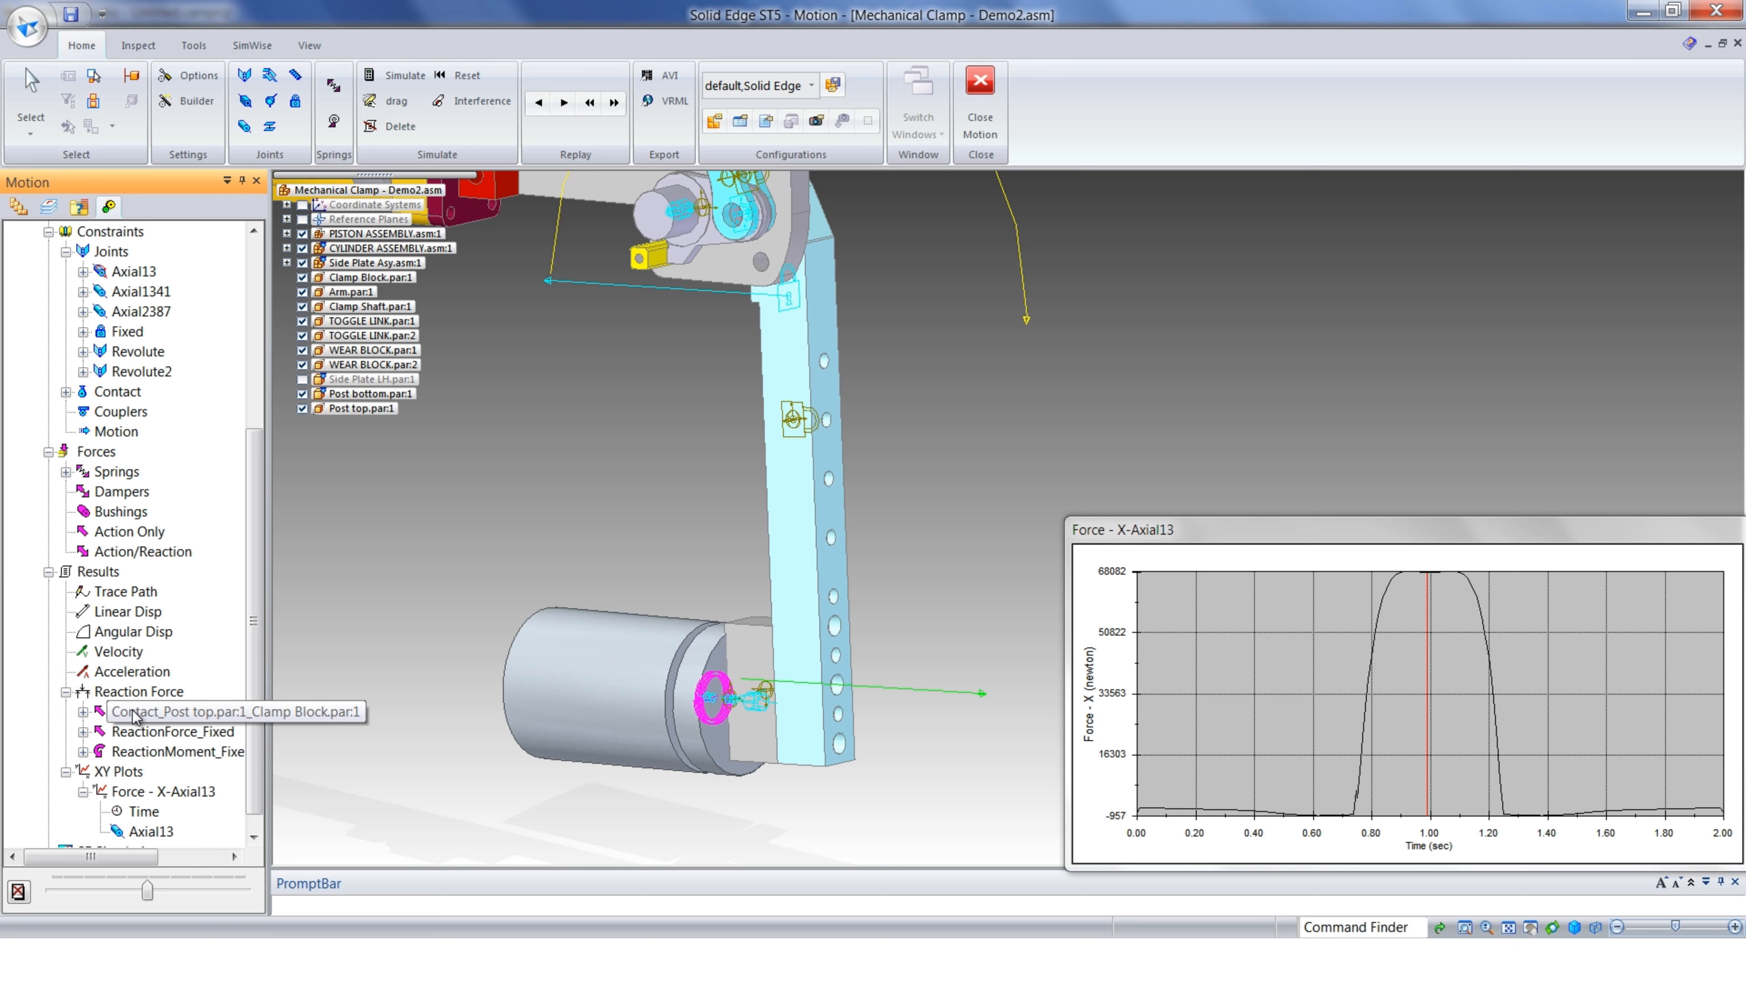
left_click_drag(156, 714, 157, 813)
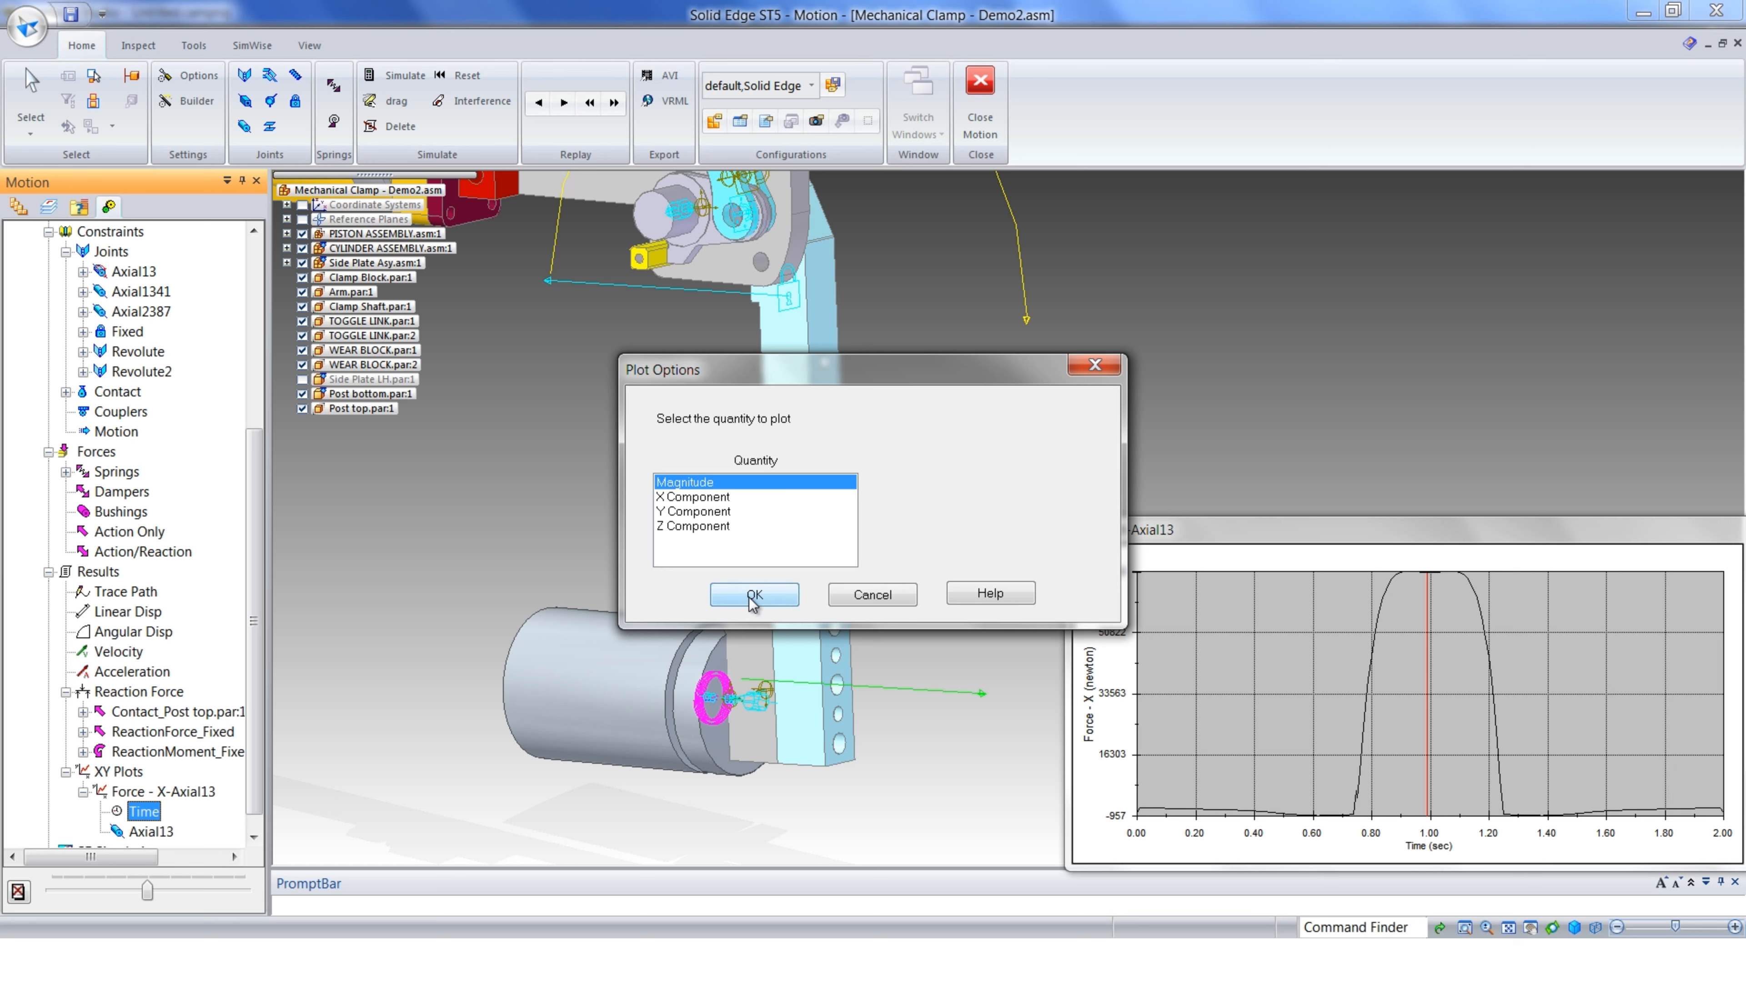
left_click(773, 608)
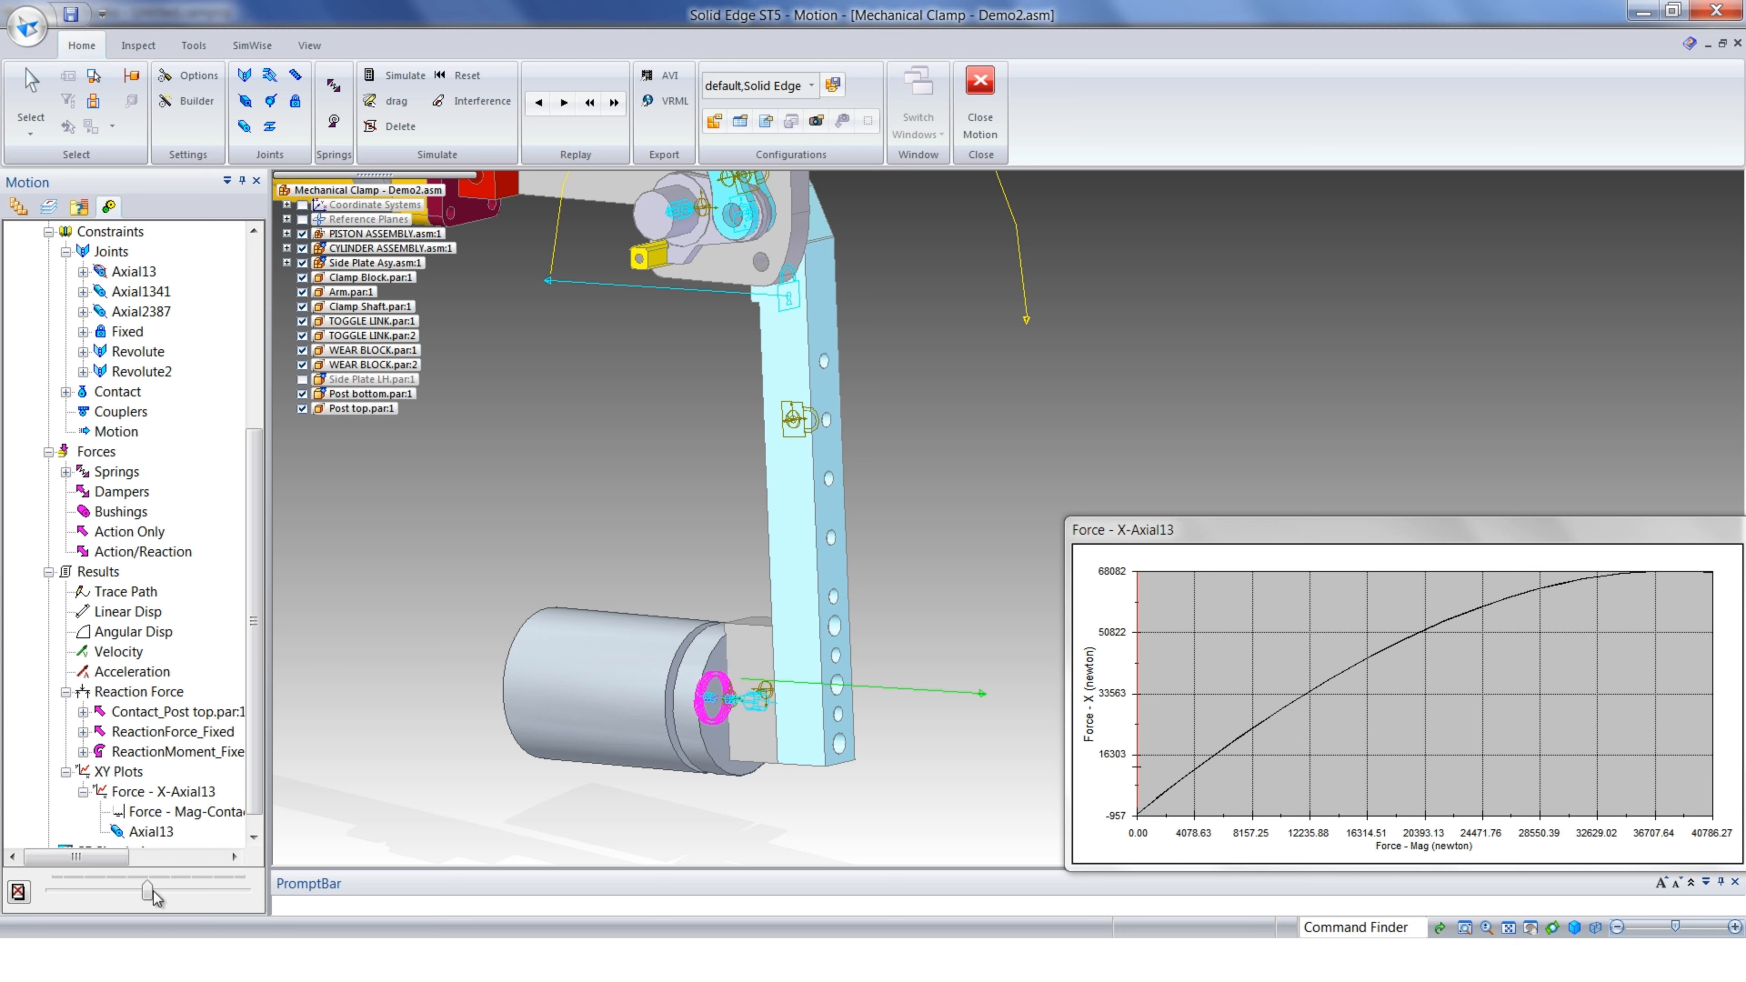
Move the replay back to a partly closed clamp position and examine the mechanism against the force plot
left_click_drag(153, 891, 133, 890)
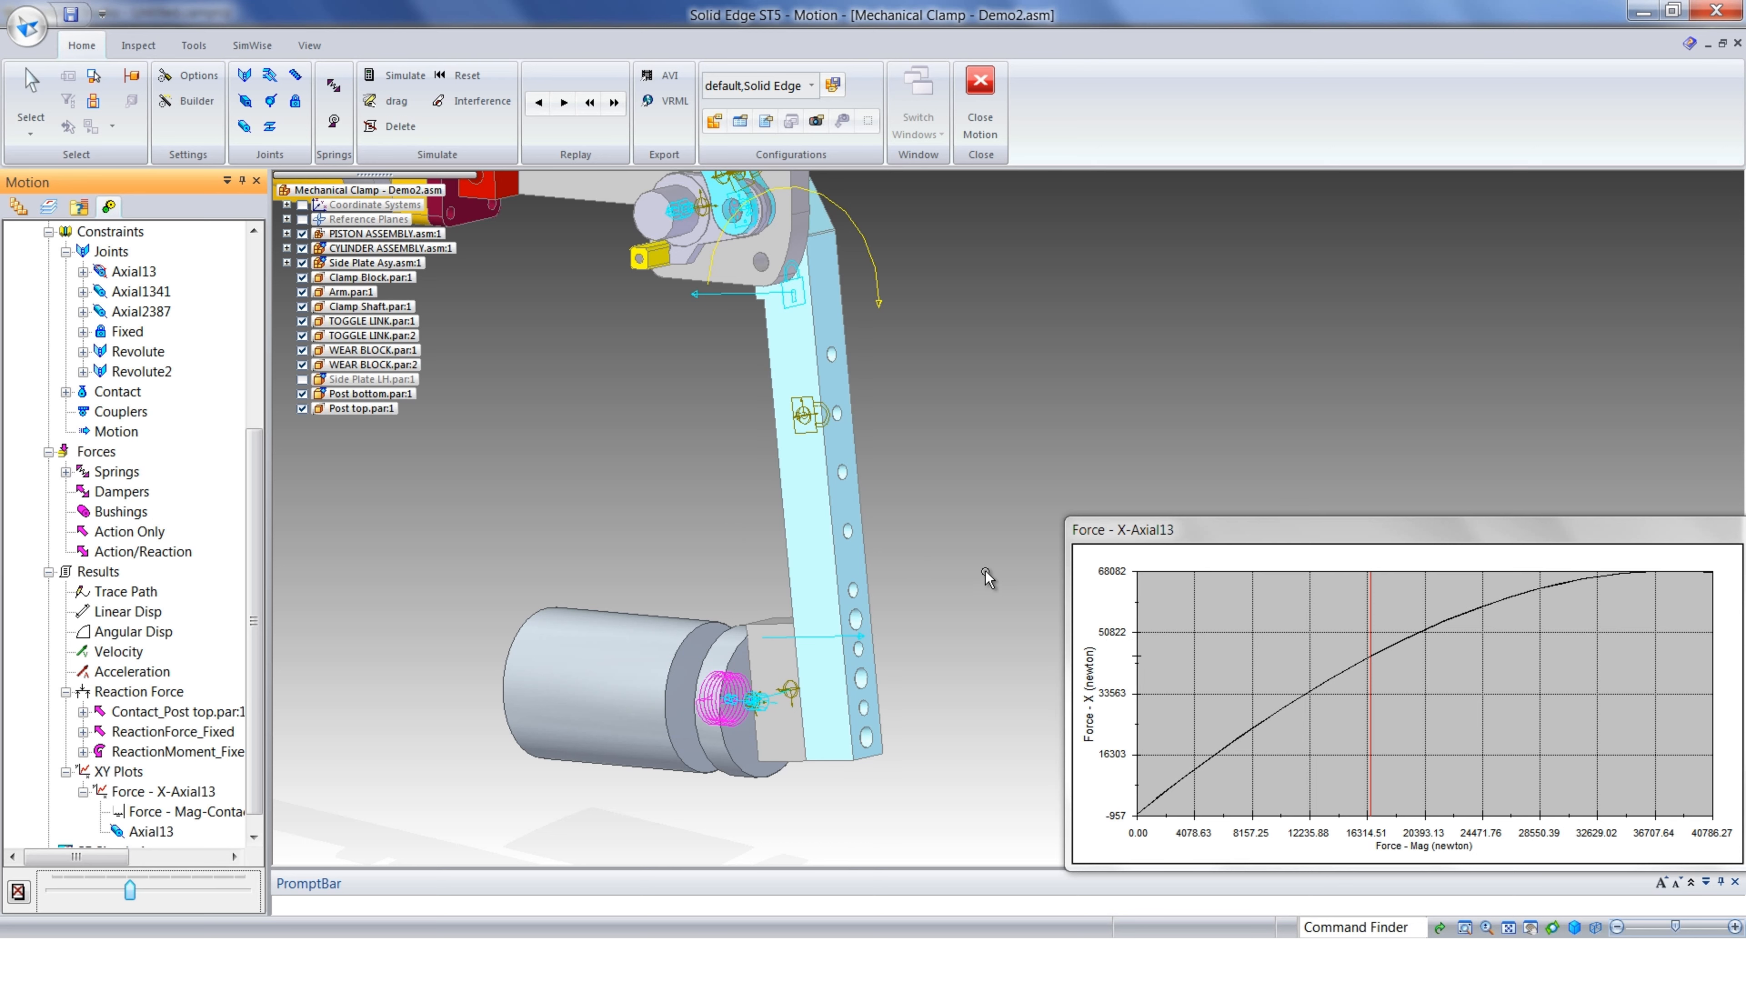
scroll(942, 492, "down", 2)
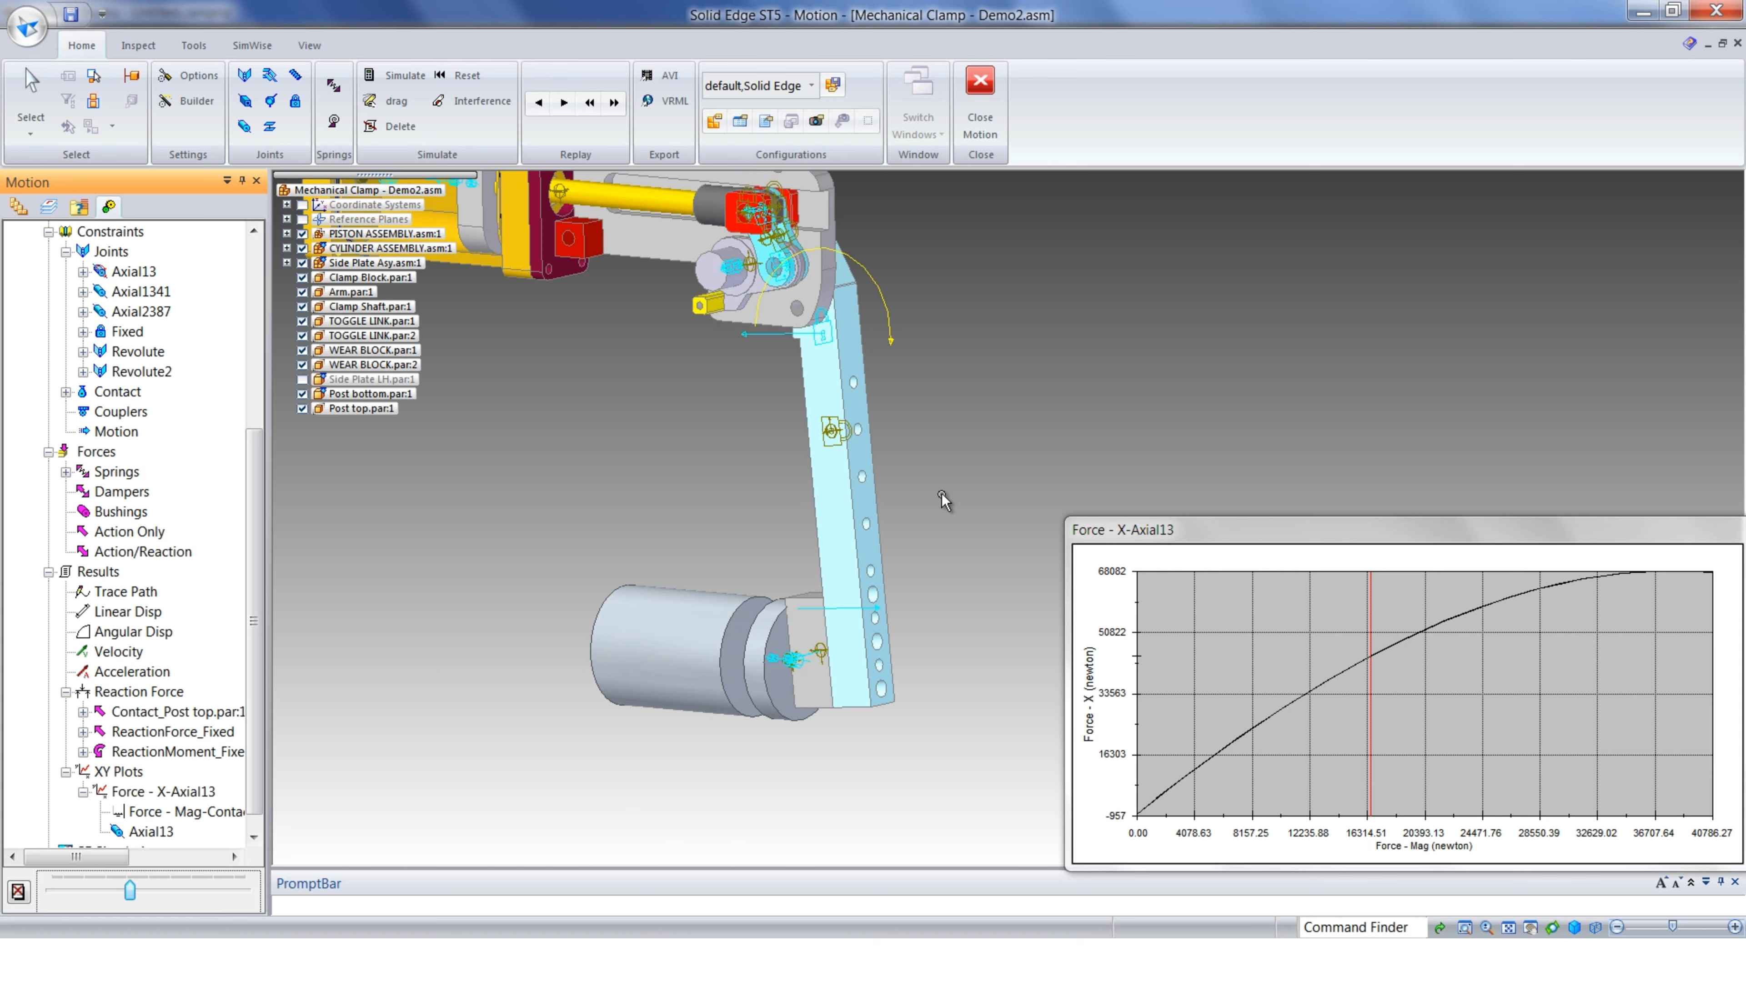
middle_click_drag(745, 469, 843, 511, "shift")
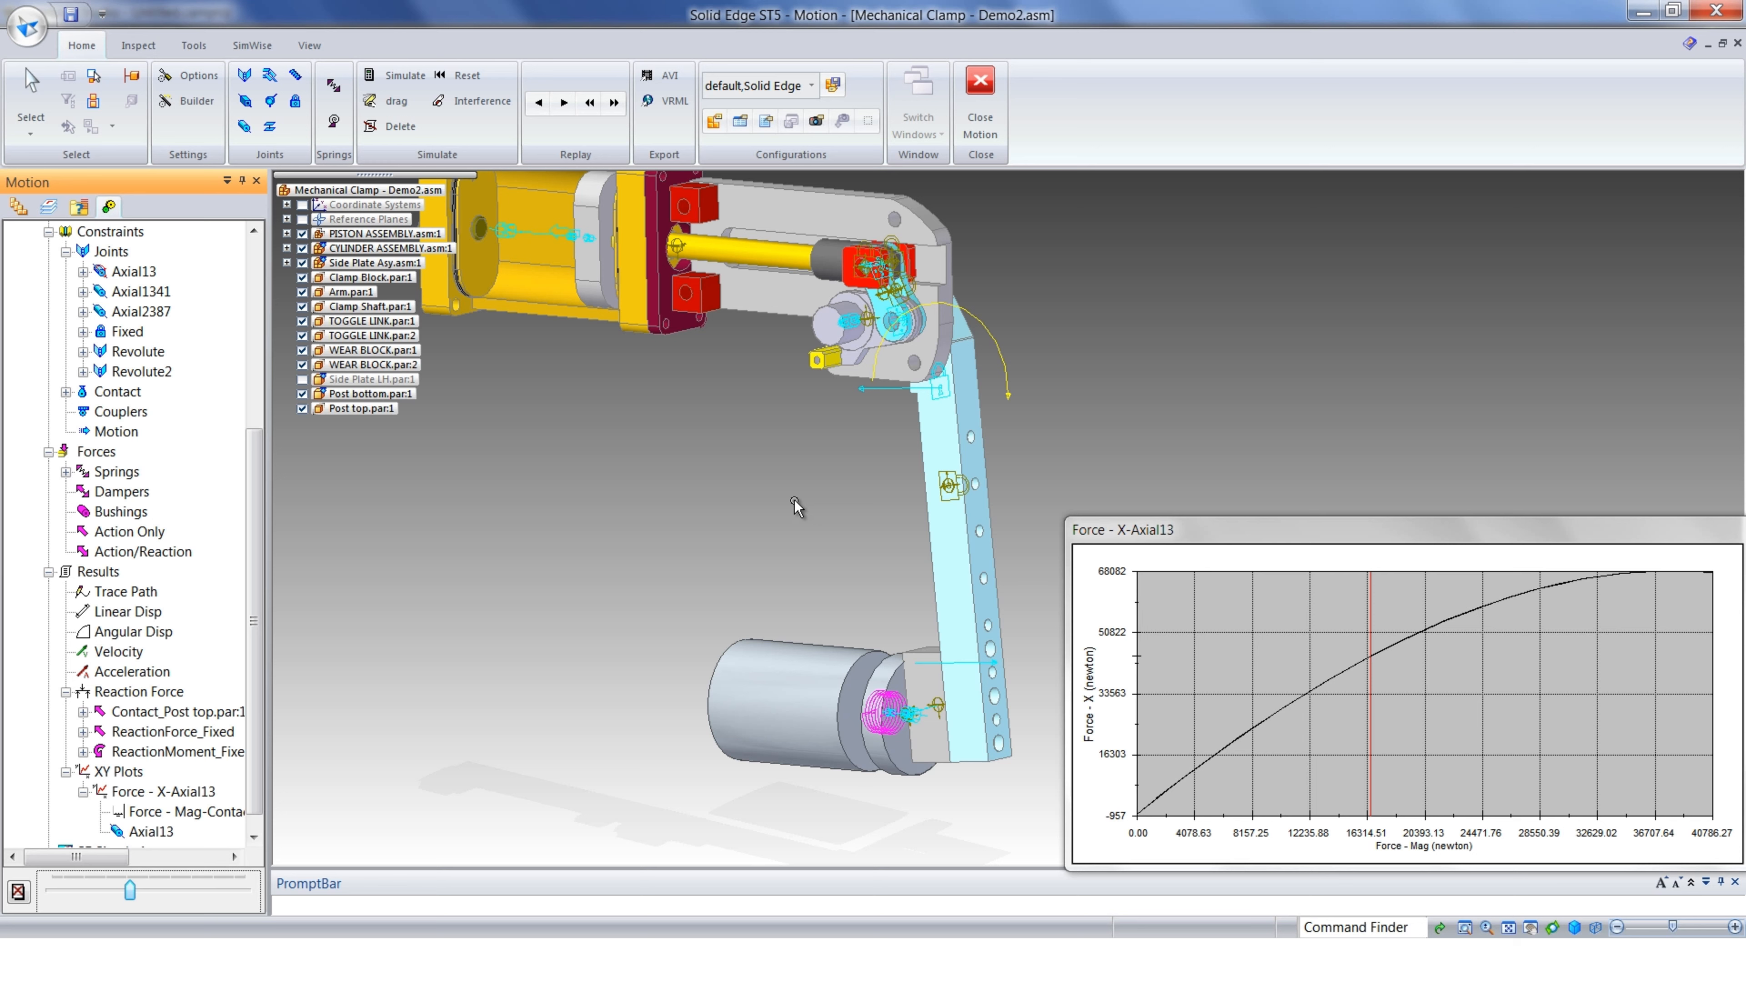
middle_click_drag(804, 507, 784, 617, "shift")
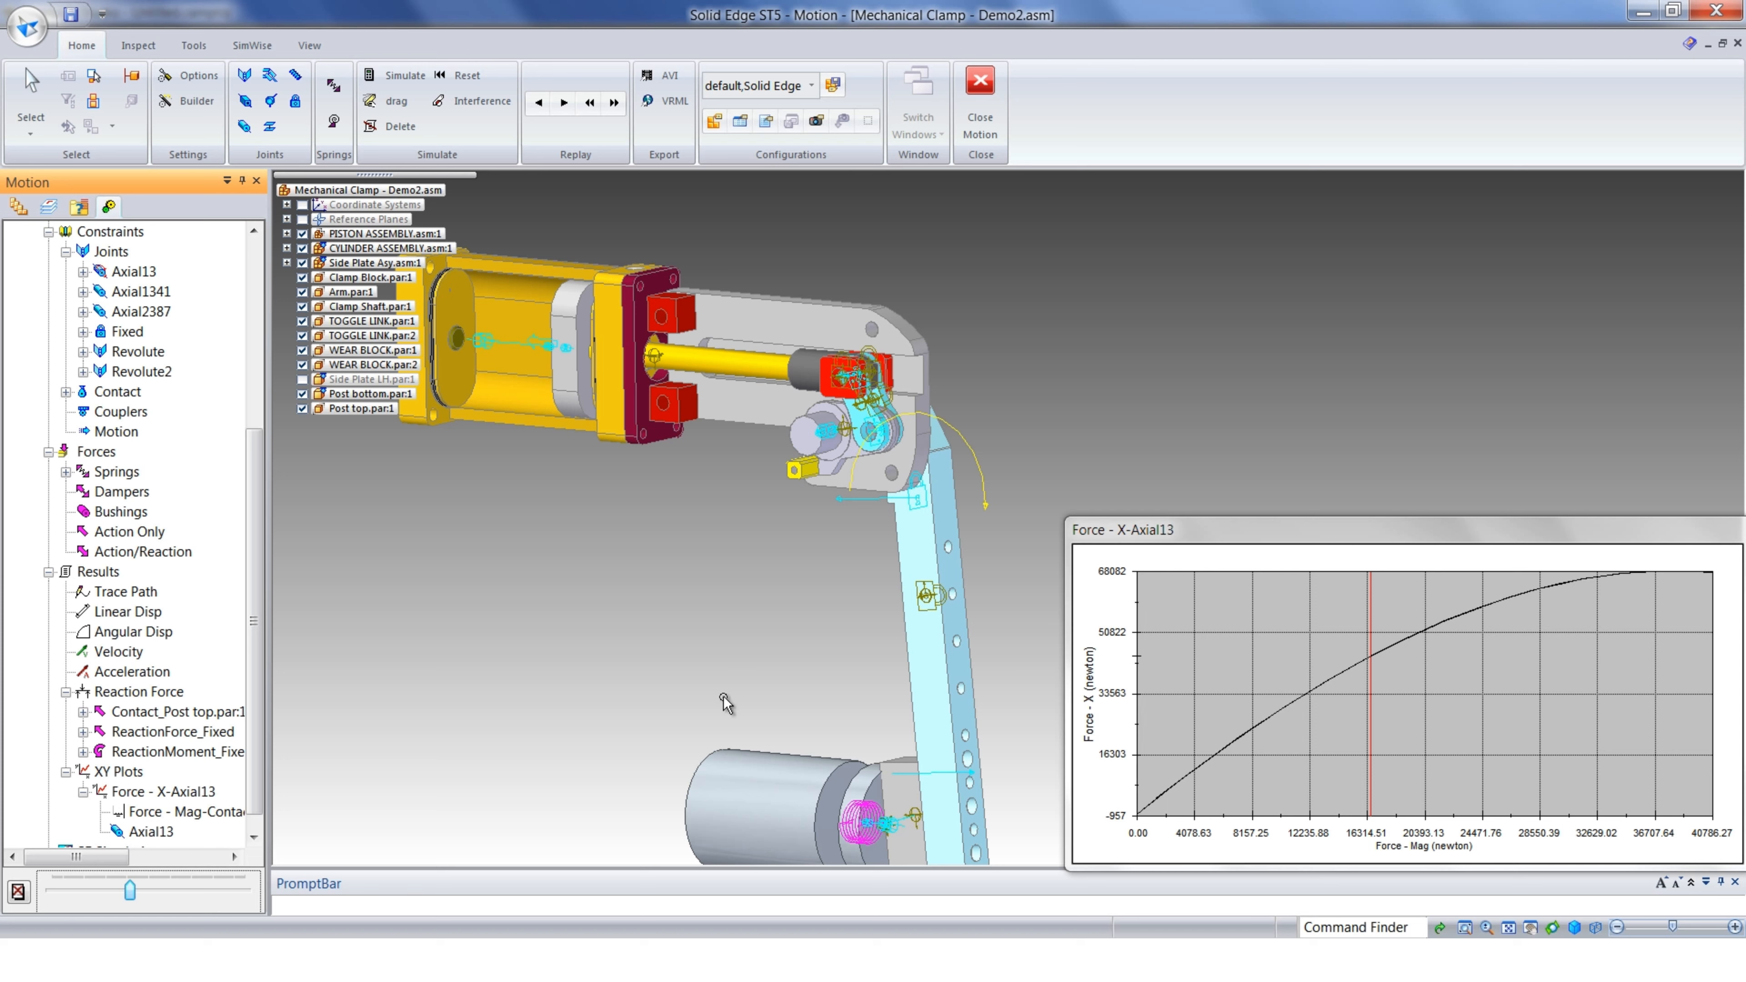
middle_click_drag(720, 654, 694, 672)
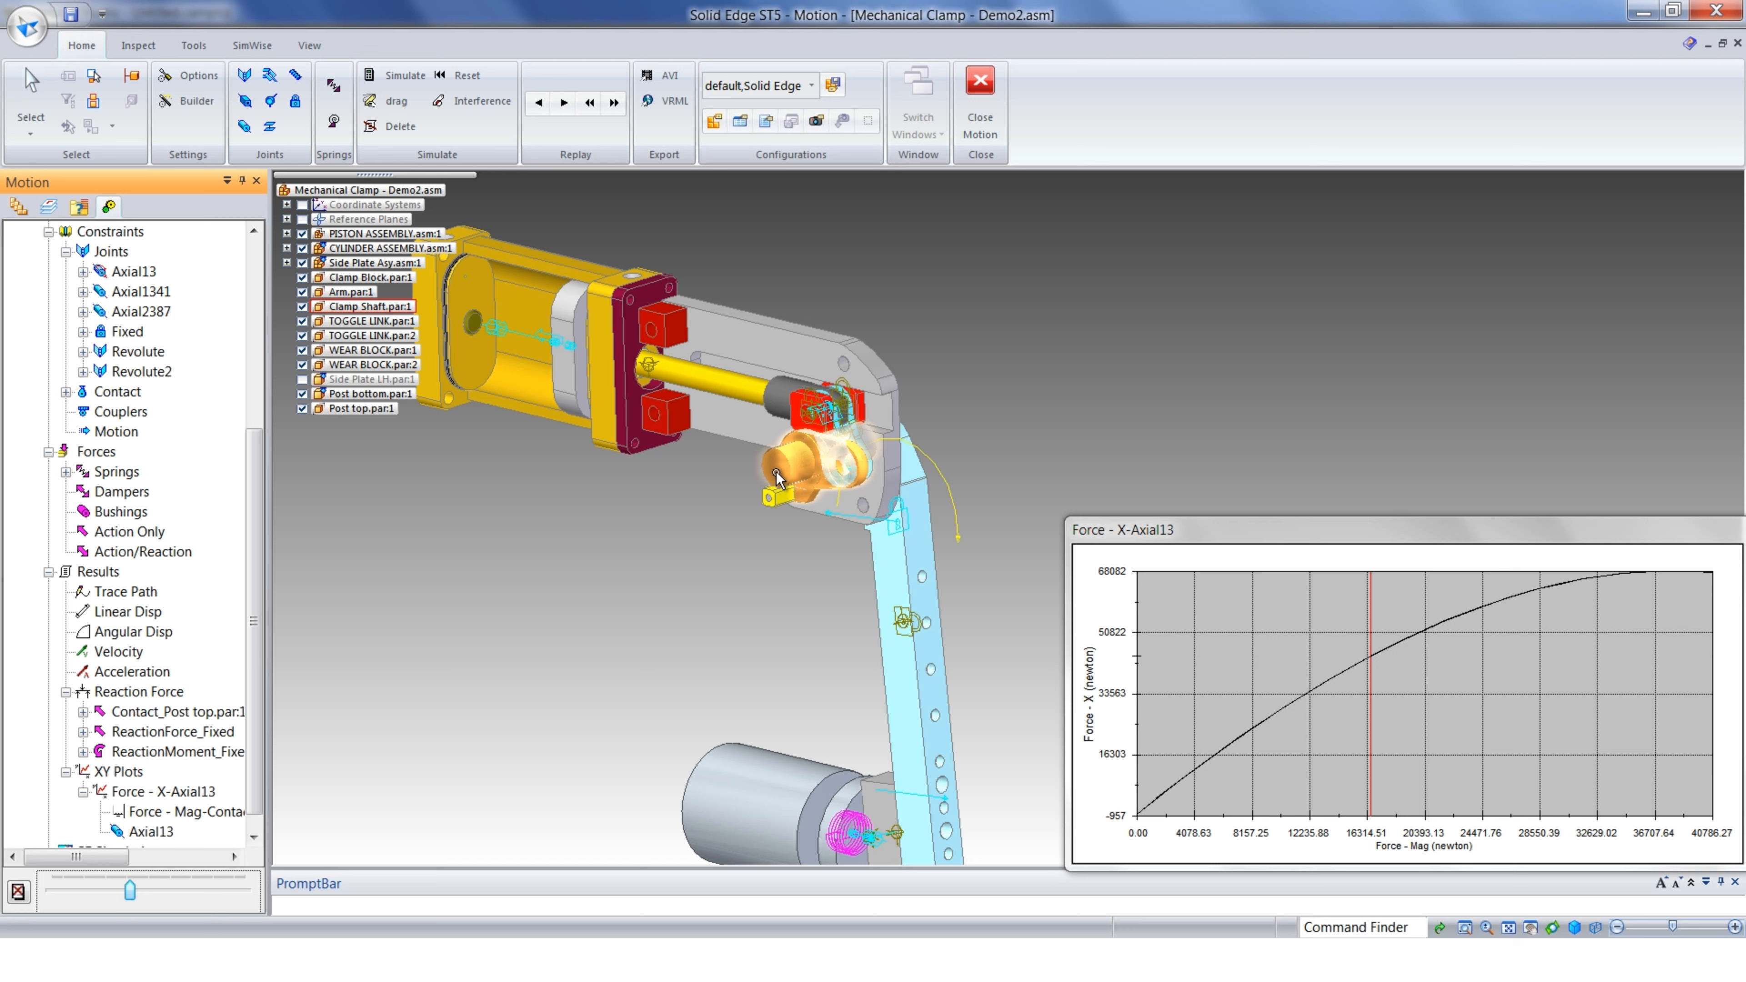
Delete the motion results, keeping the toggle links and clamp shaft in close view
left_click(28, 891)
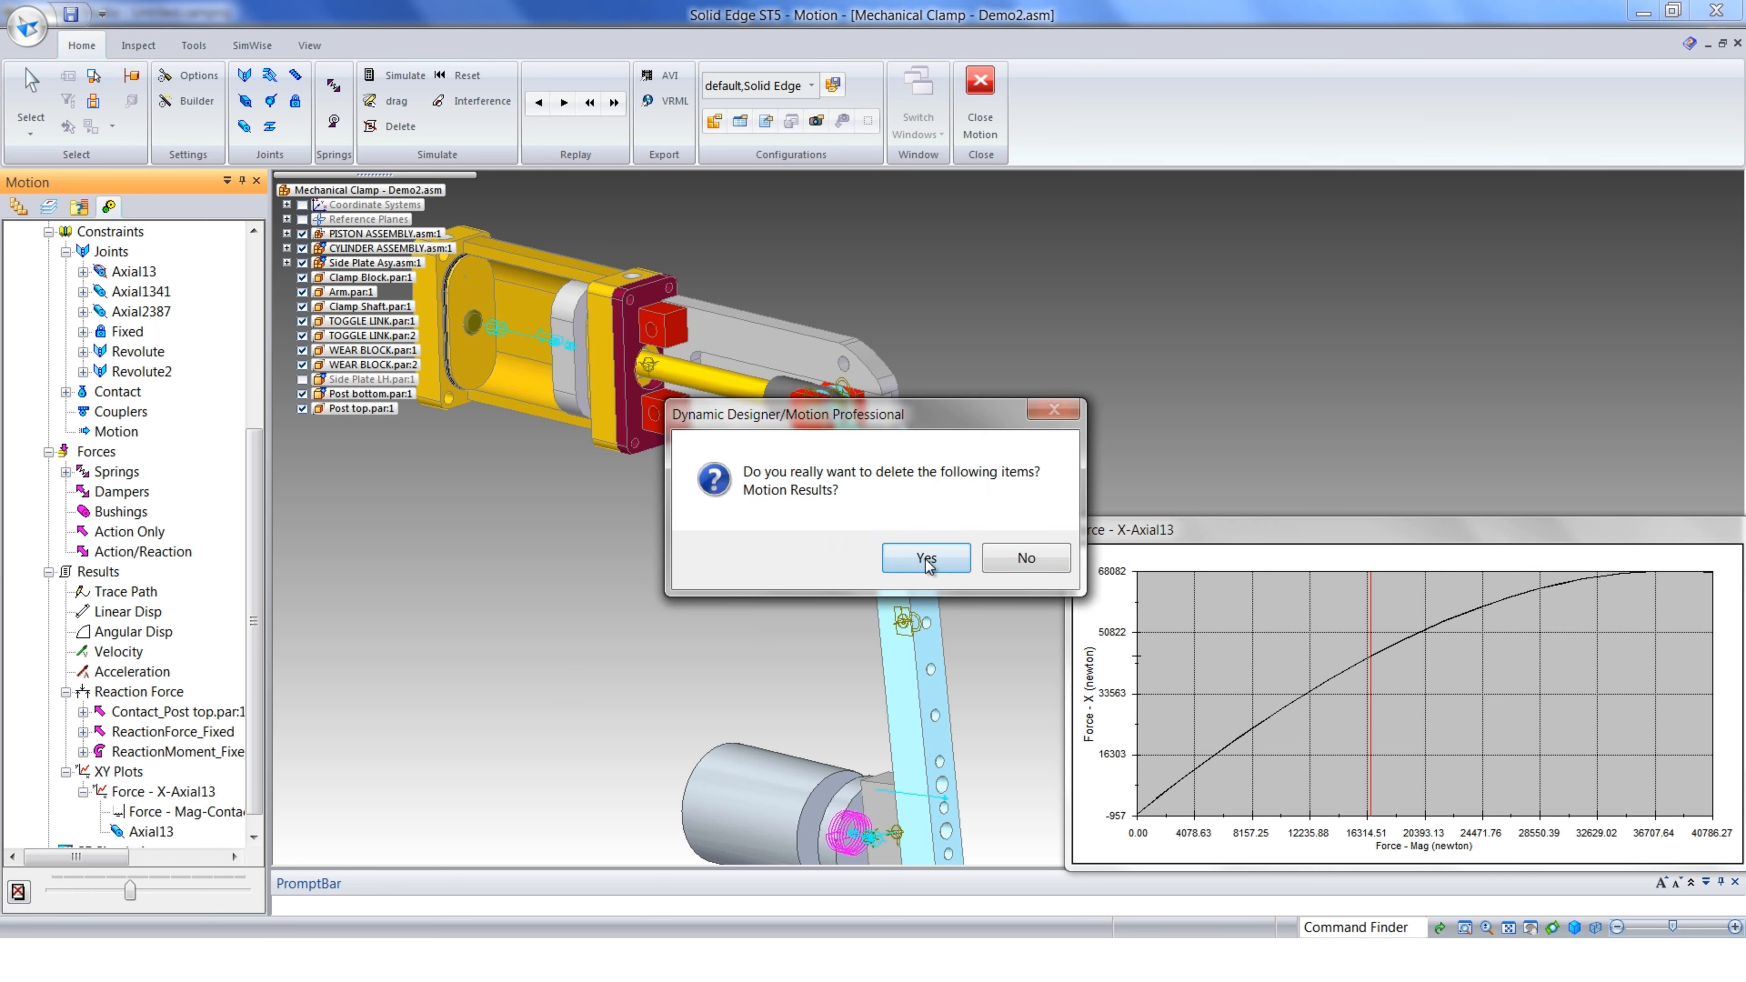
left_click(926, 558)
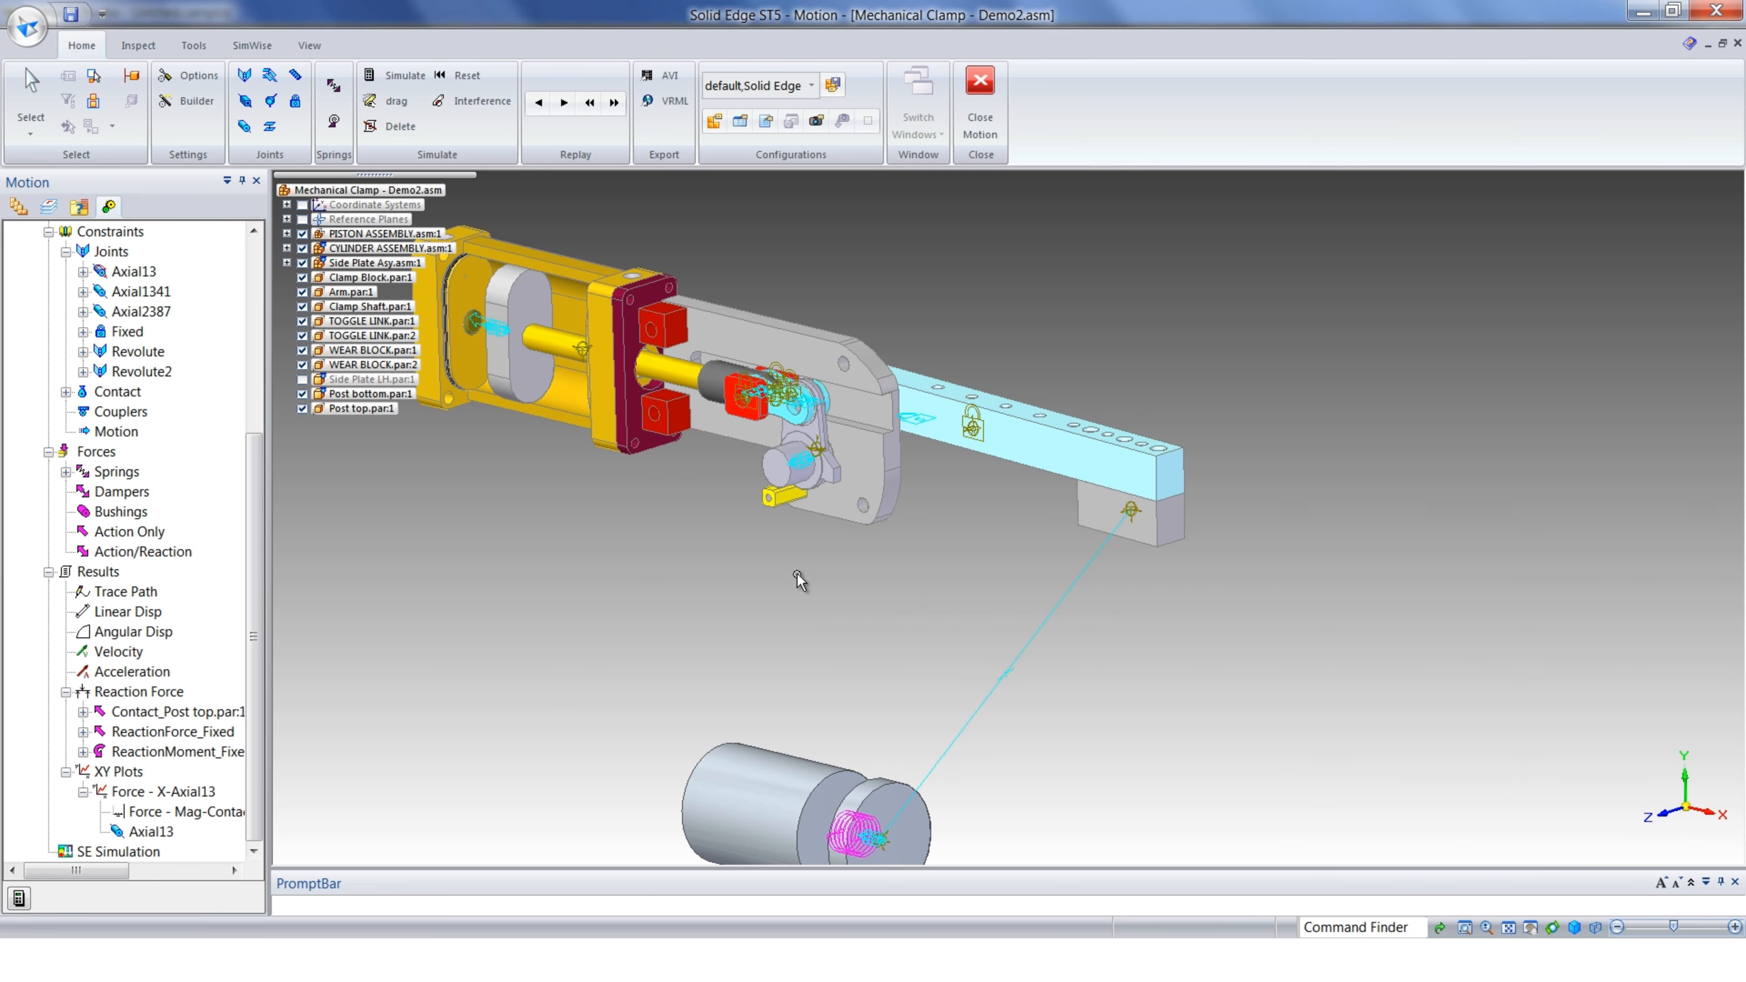
scroll(793, 530, "up", 5)
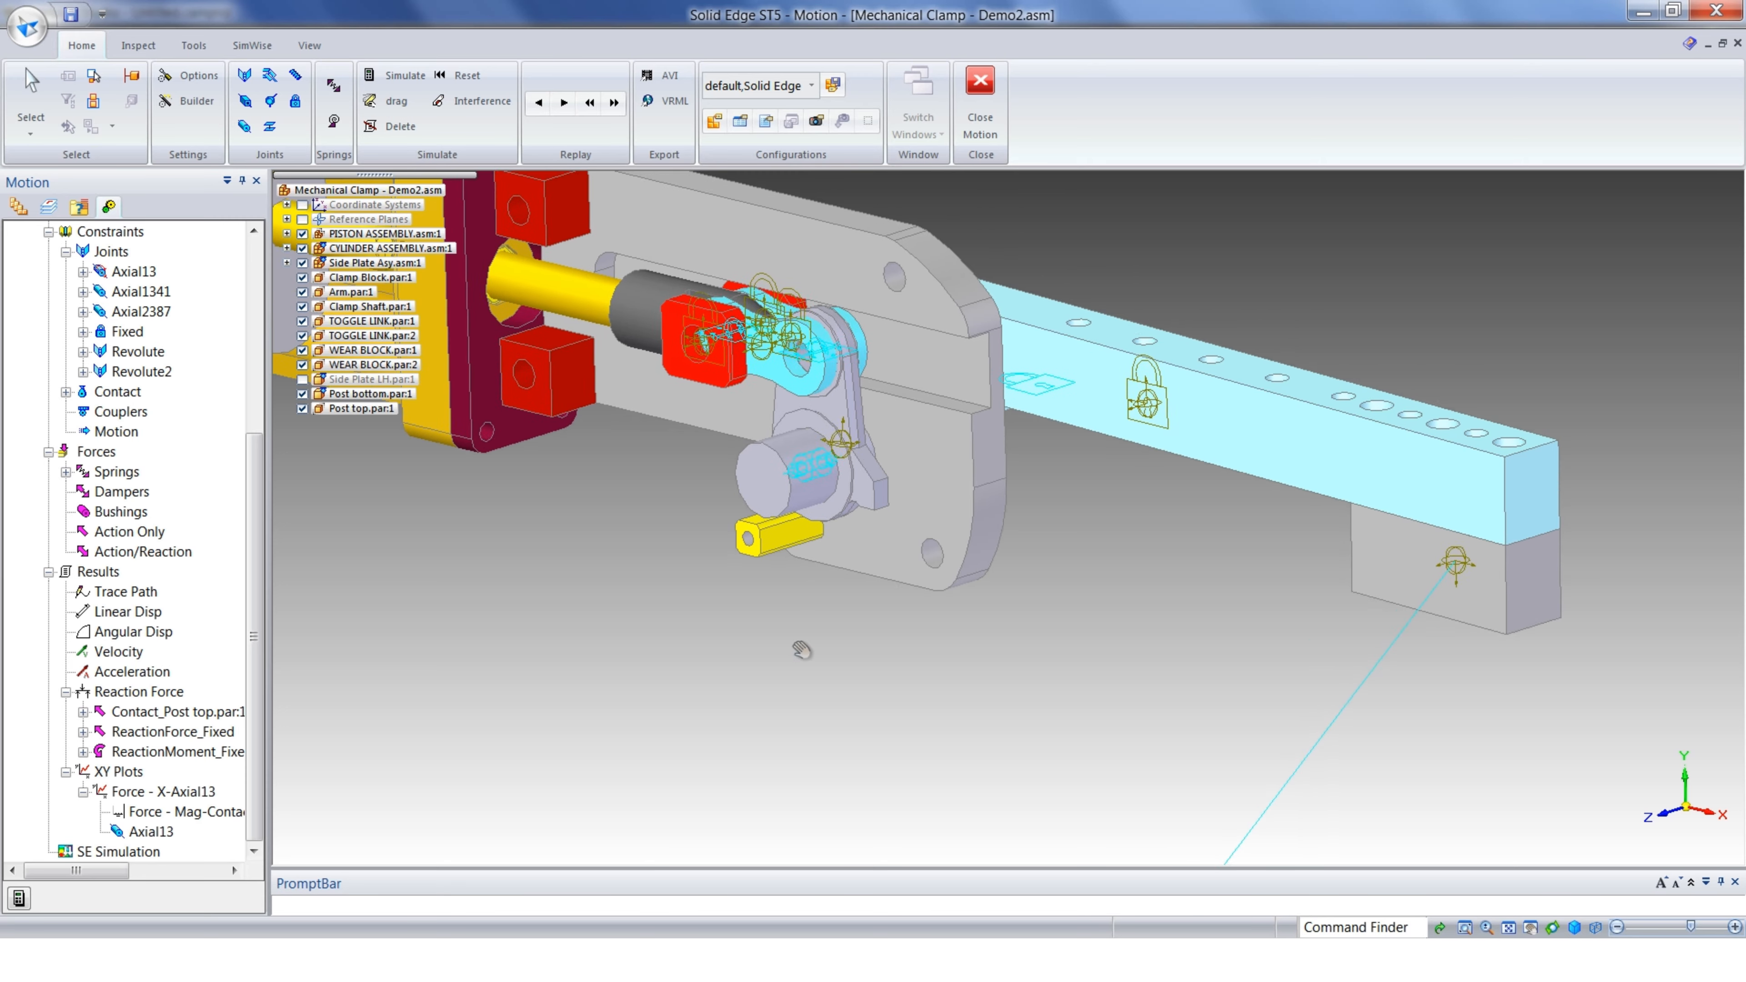
middle_click_drag(802, 650, 803, 749, "shift")
scroll(712, 674, "up", 1)
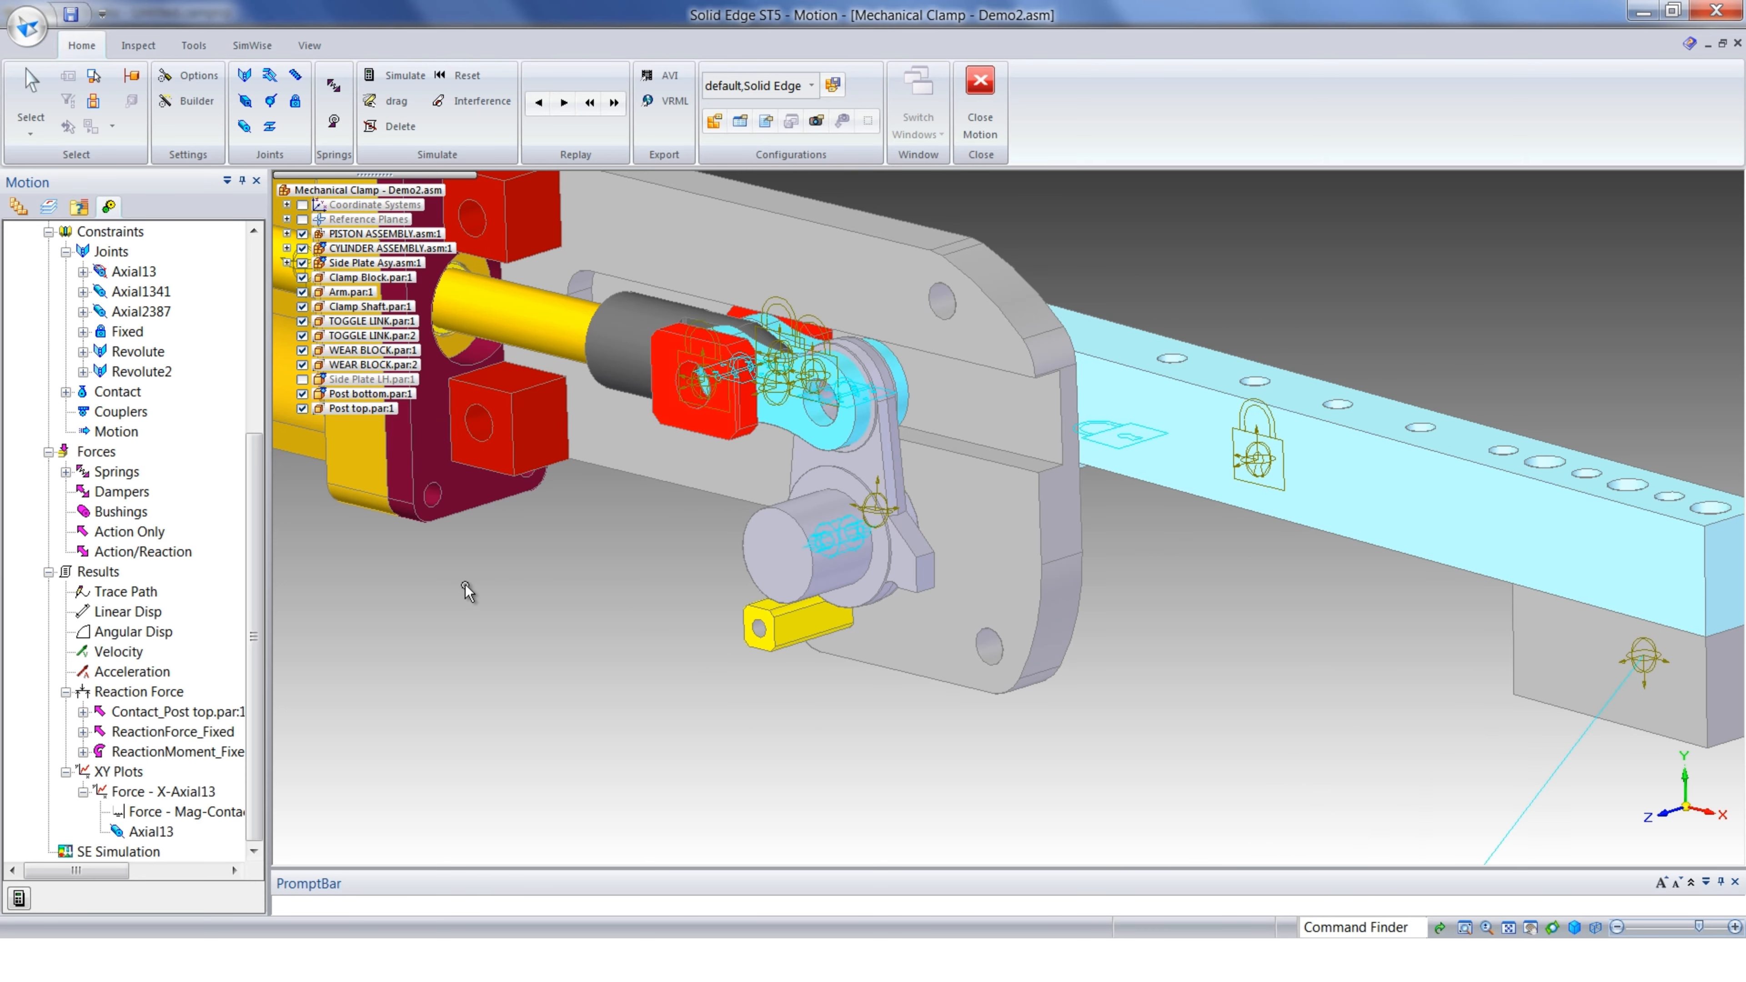
Assign the Clamp Shaft's cylindrical face at the toggle link pin as an FEA load-bearing face of joint Revolute2
left_click_drag(258, 465, 249, 412)
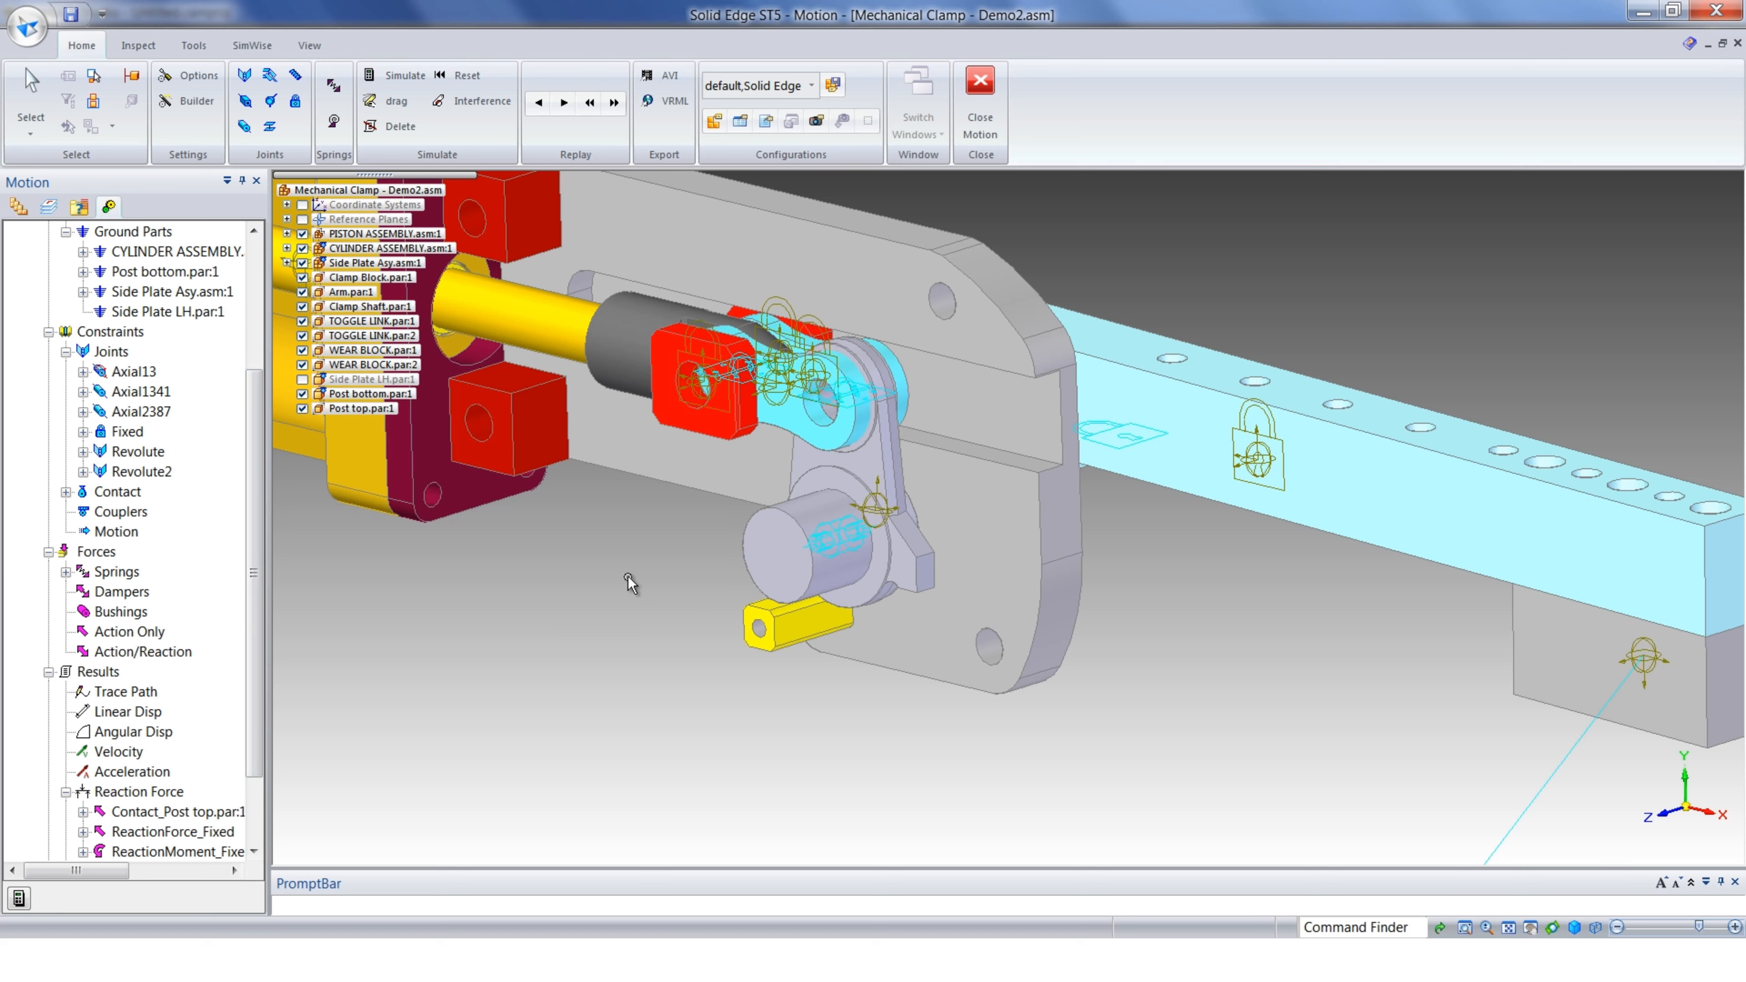
middle_click_drag(622, 581, 536, 584)
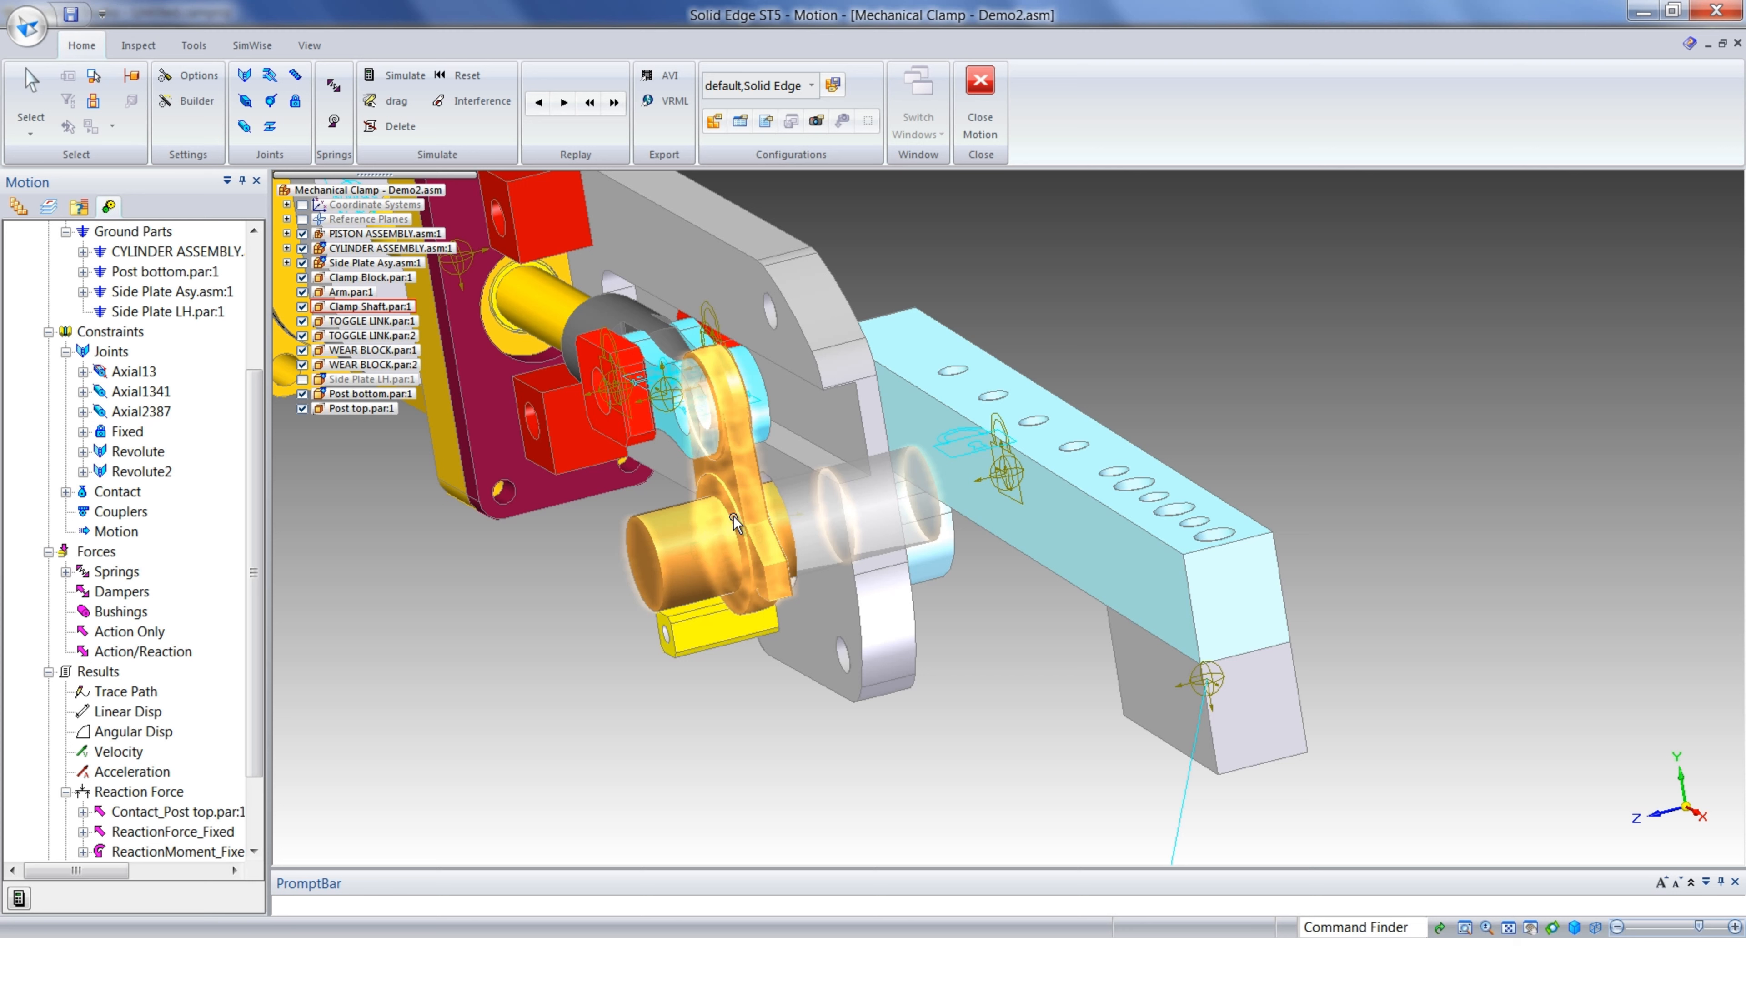
middle_click_drag(602, 556, 690, 569)
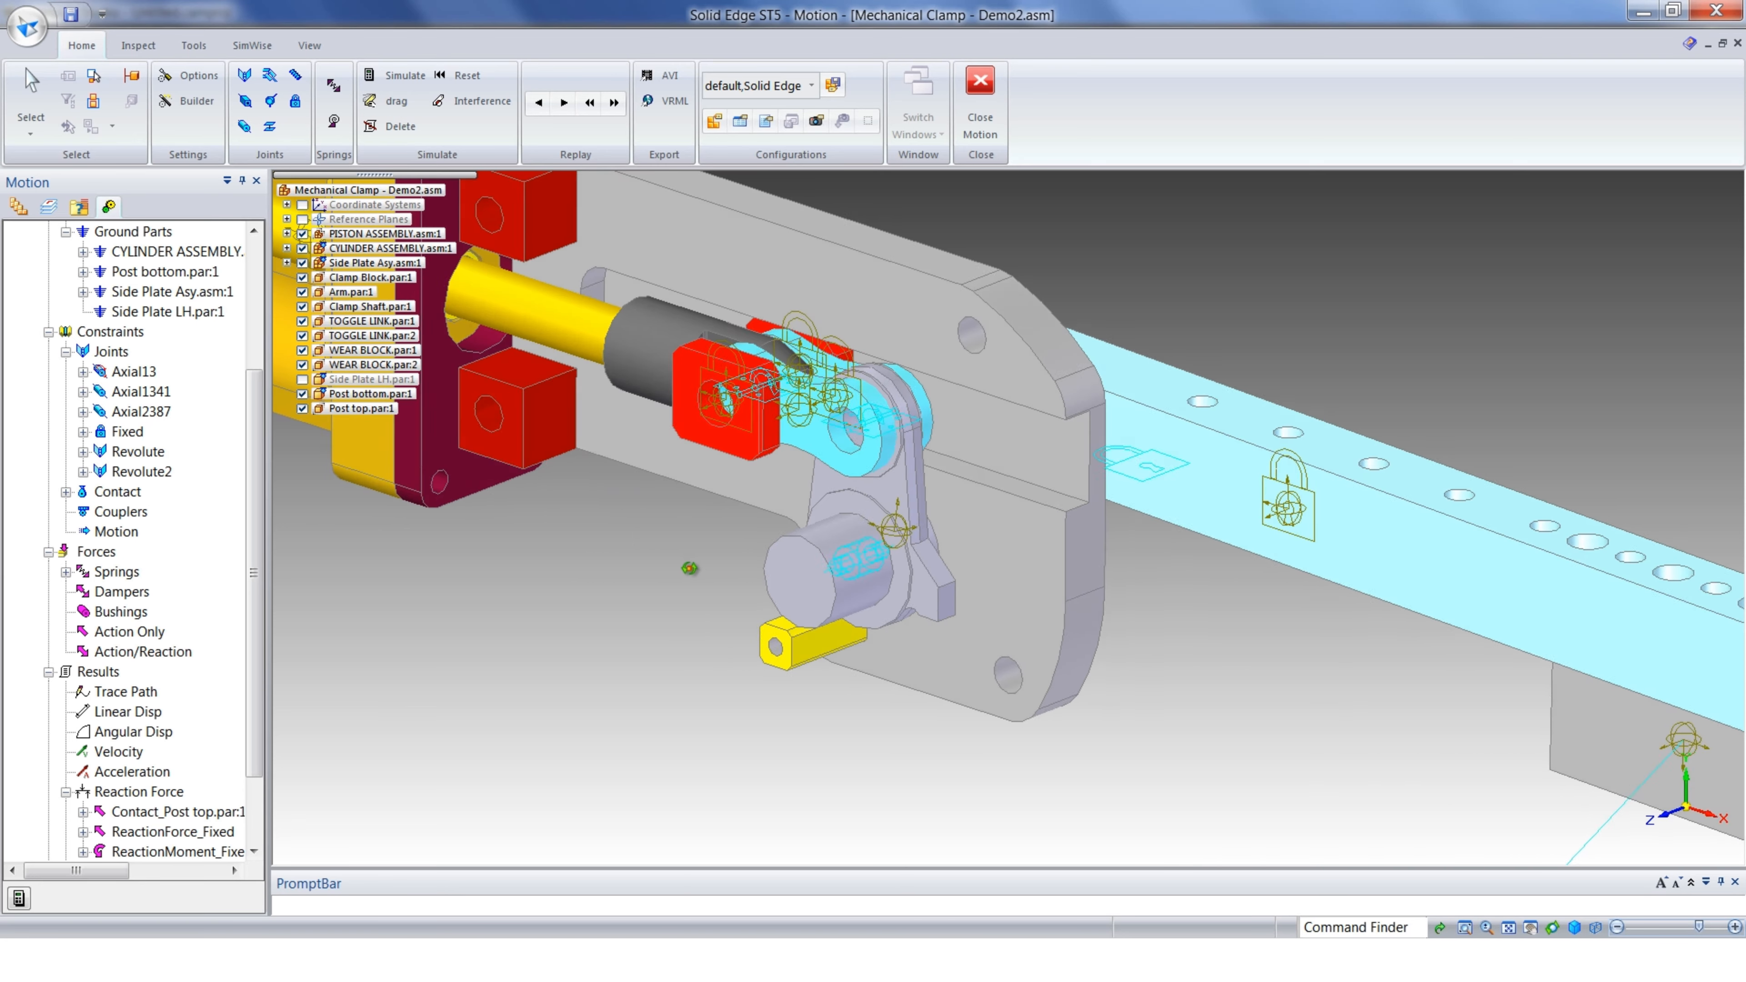
scroll(753, 455, "up", 3)
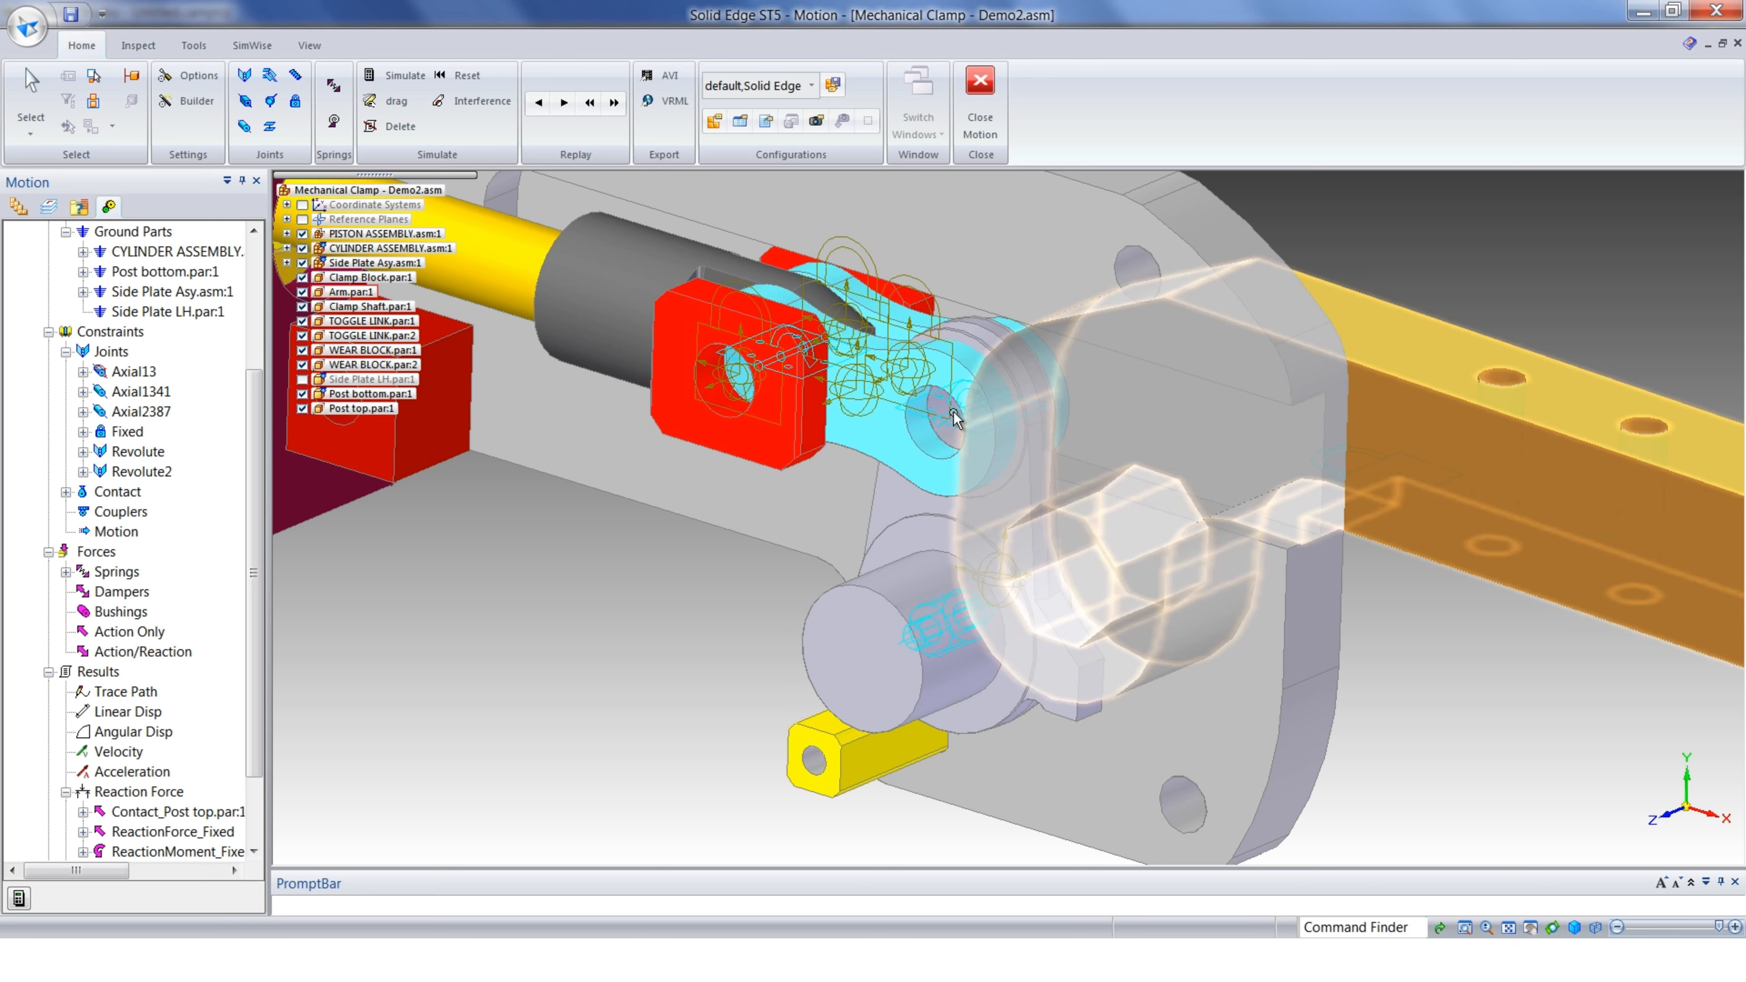
mouse_move(761, 553)
middle_mouse_down()
mouse_move(807, 534)
mouse_move(792, 553)
middle_mouse_up()
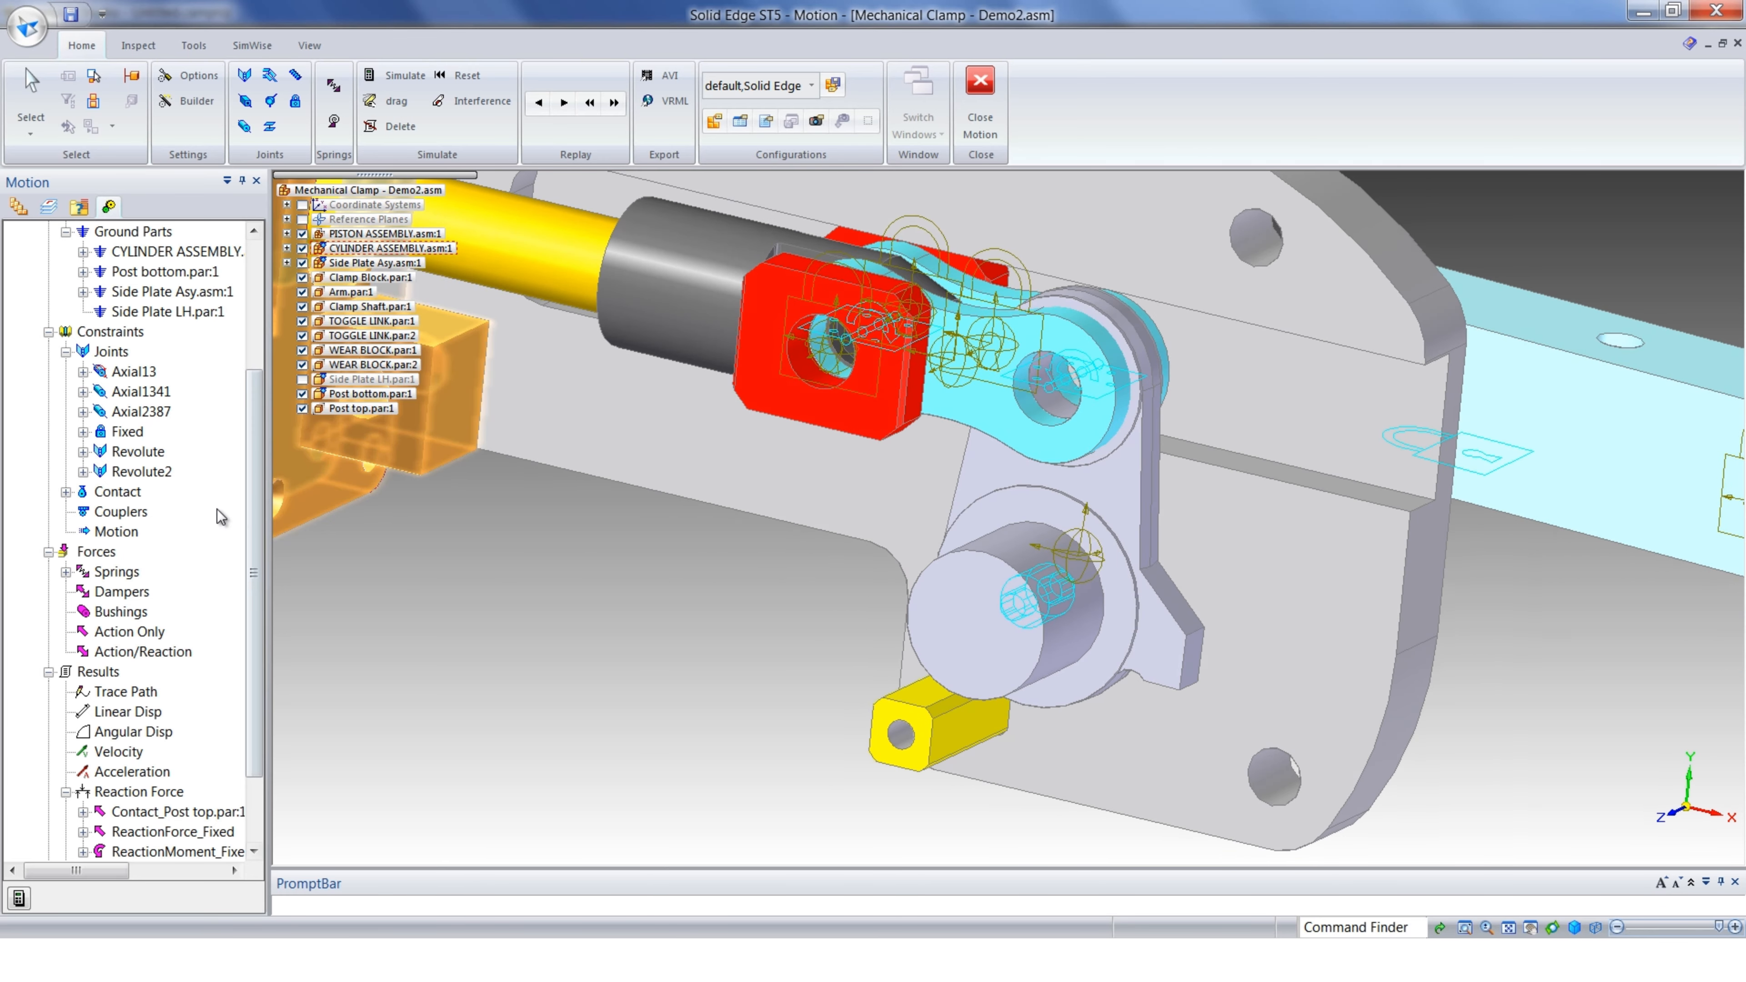
right_click(134, 474)
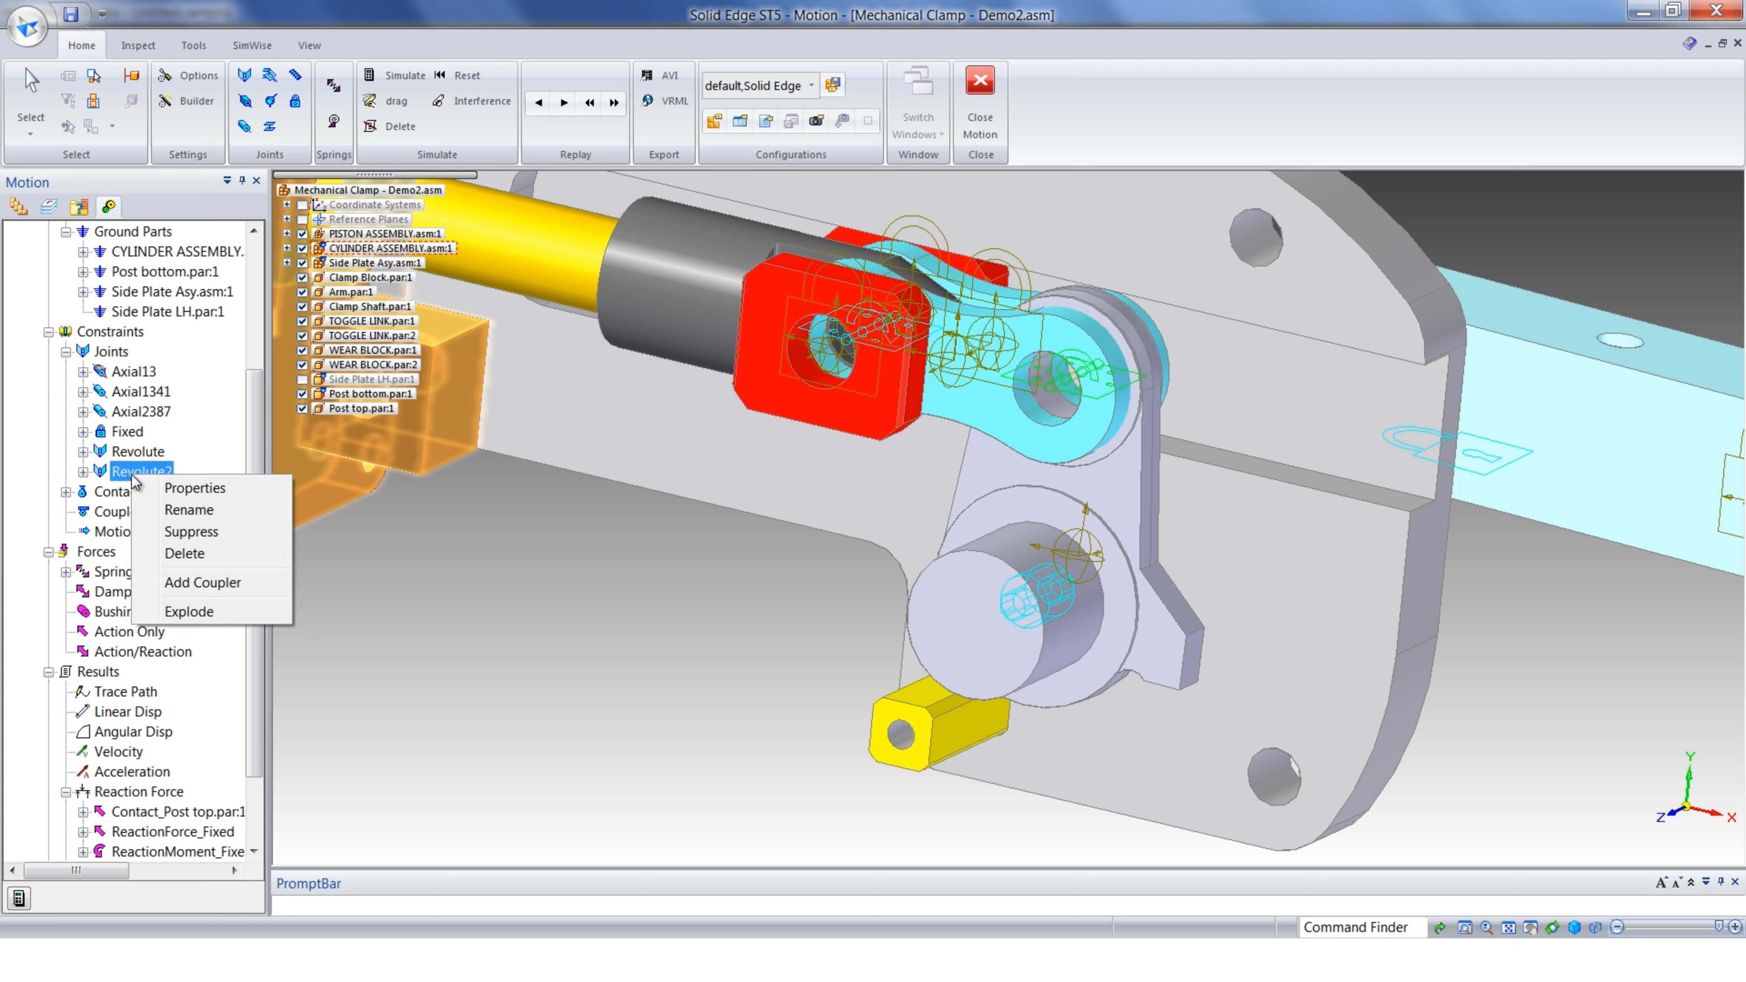
left_click(178, 488)
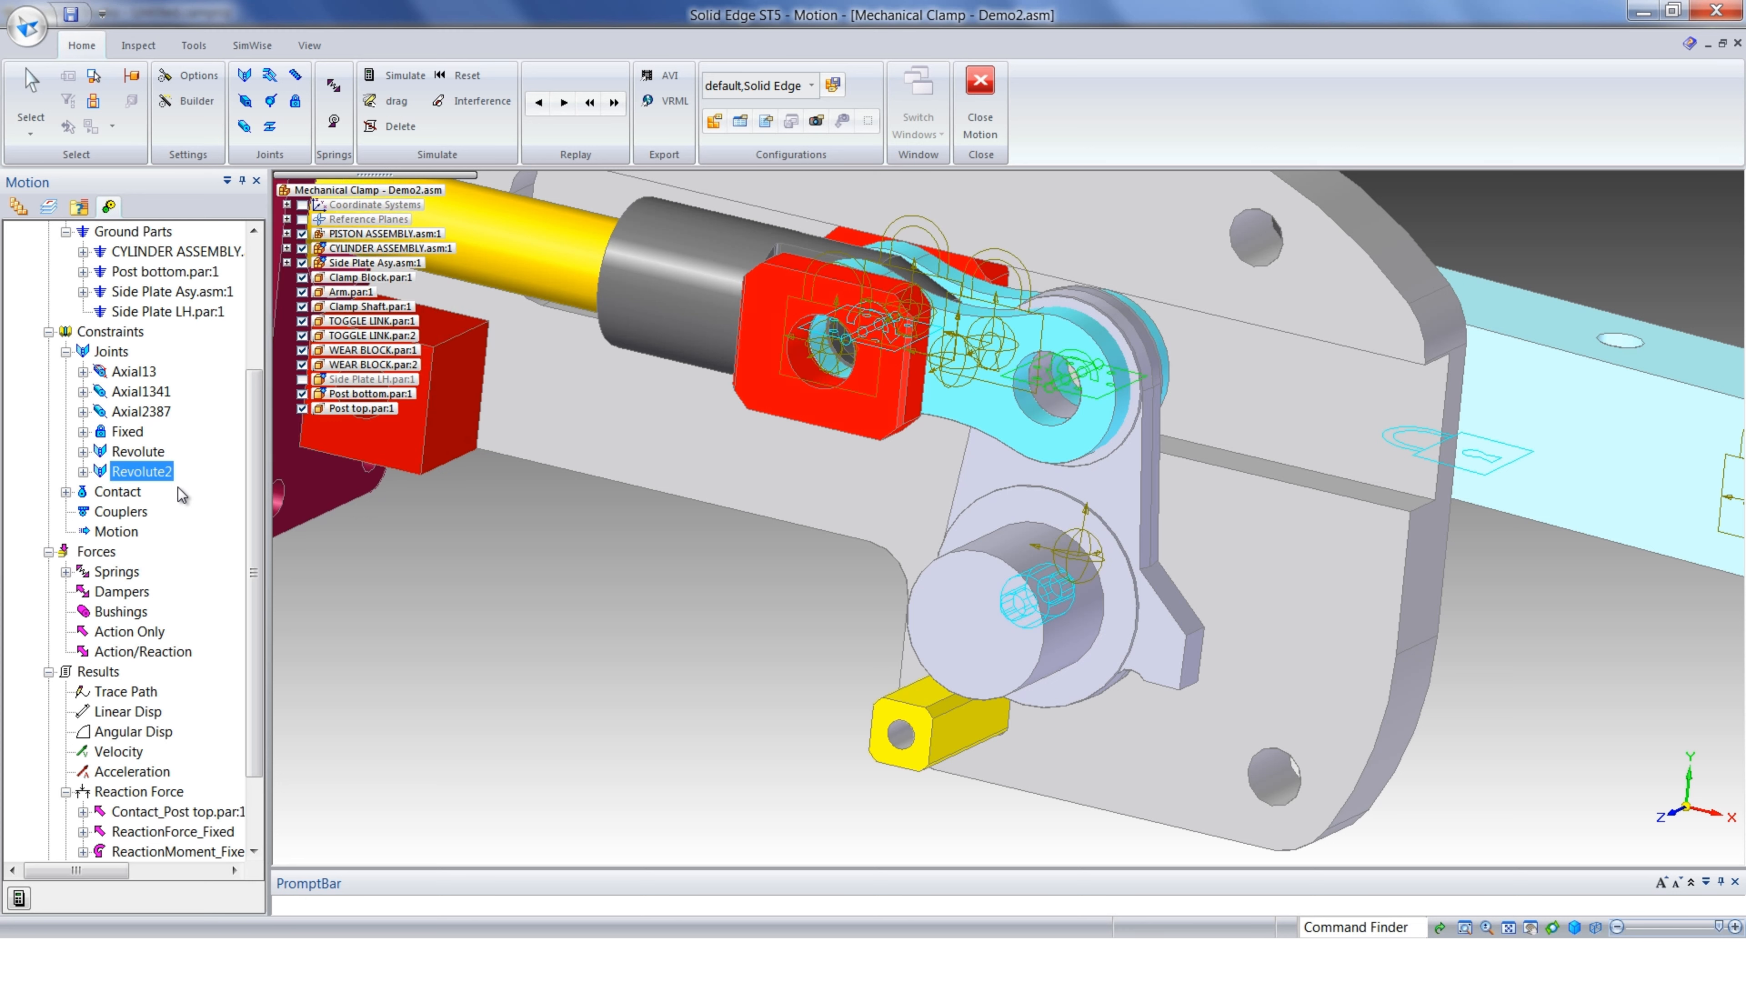
left_click(134, 47)
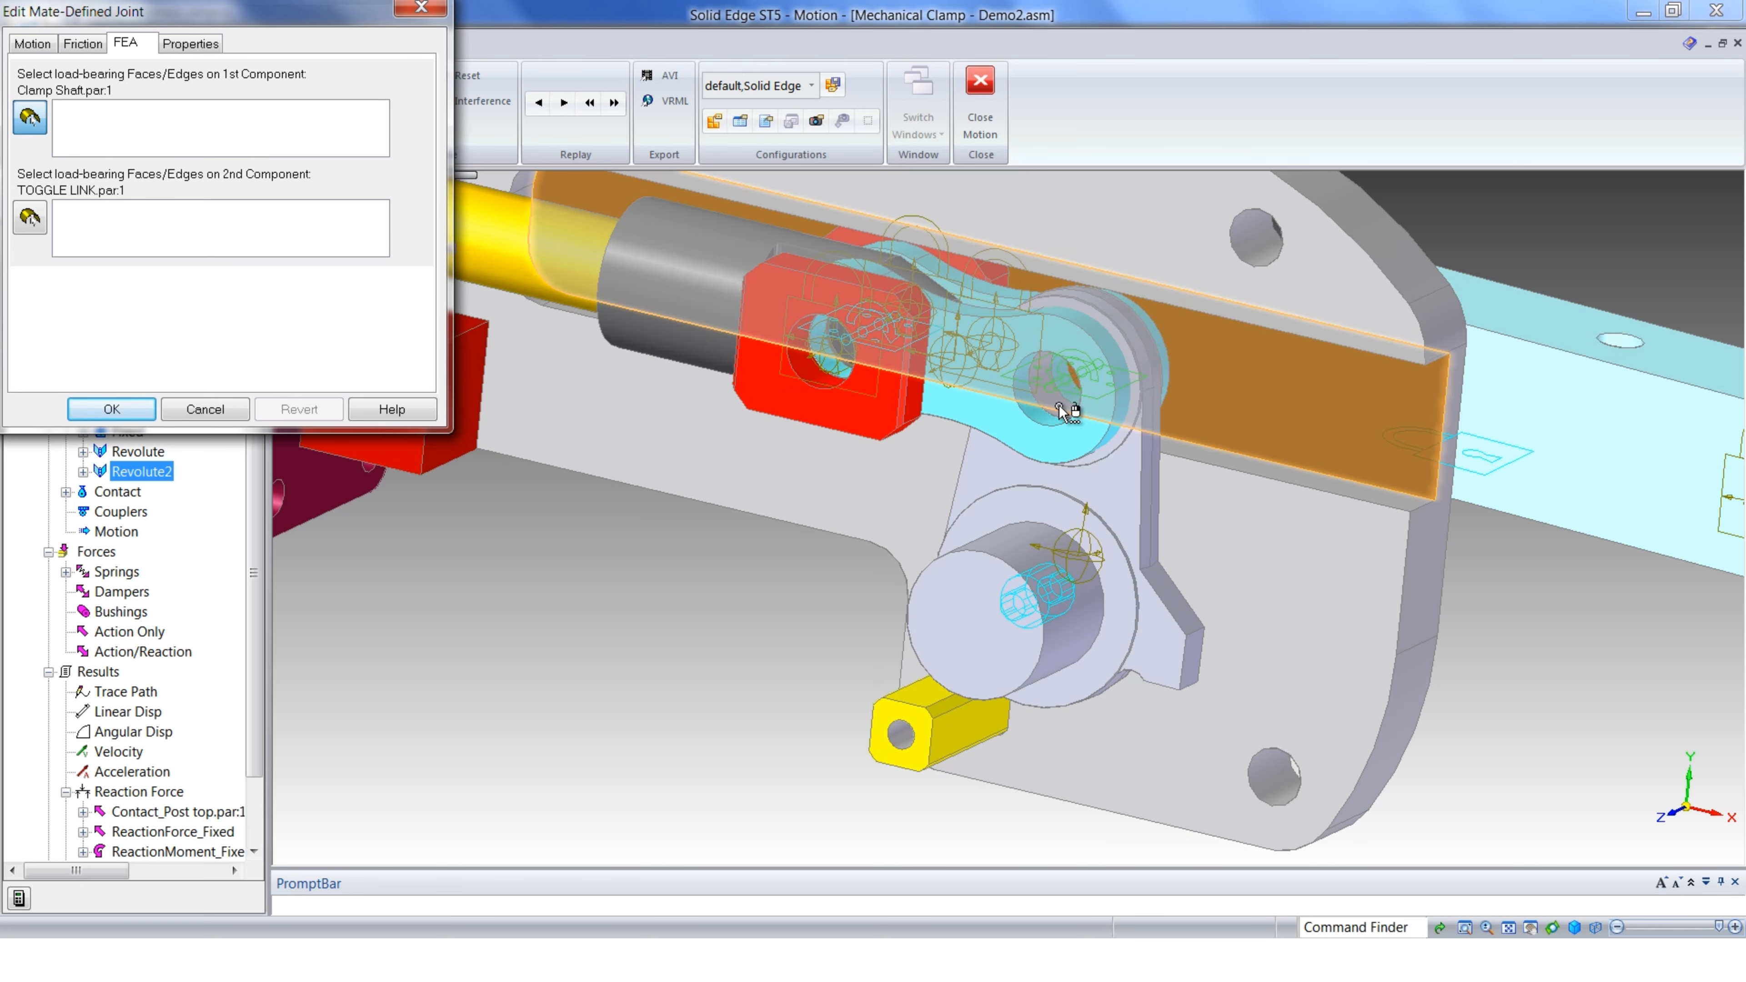
right_click(1076, 413)
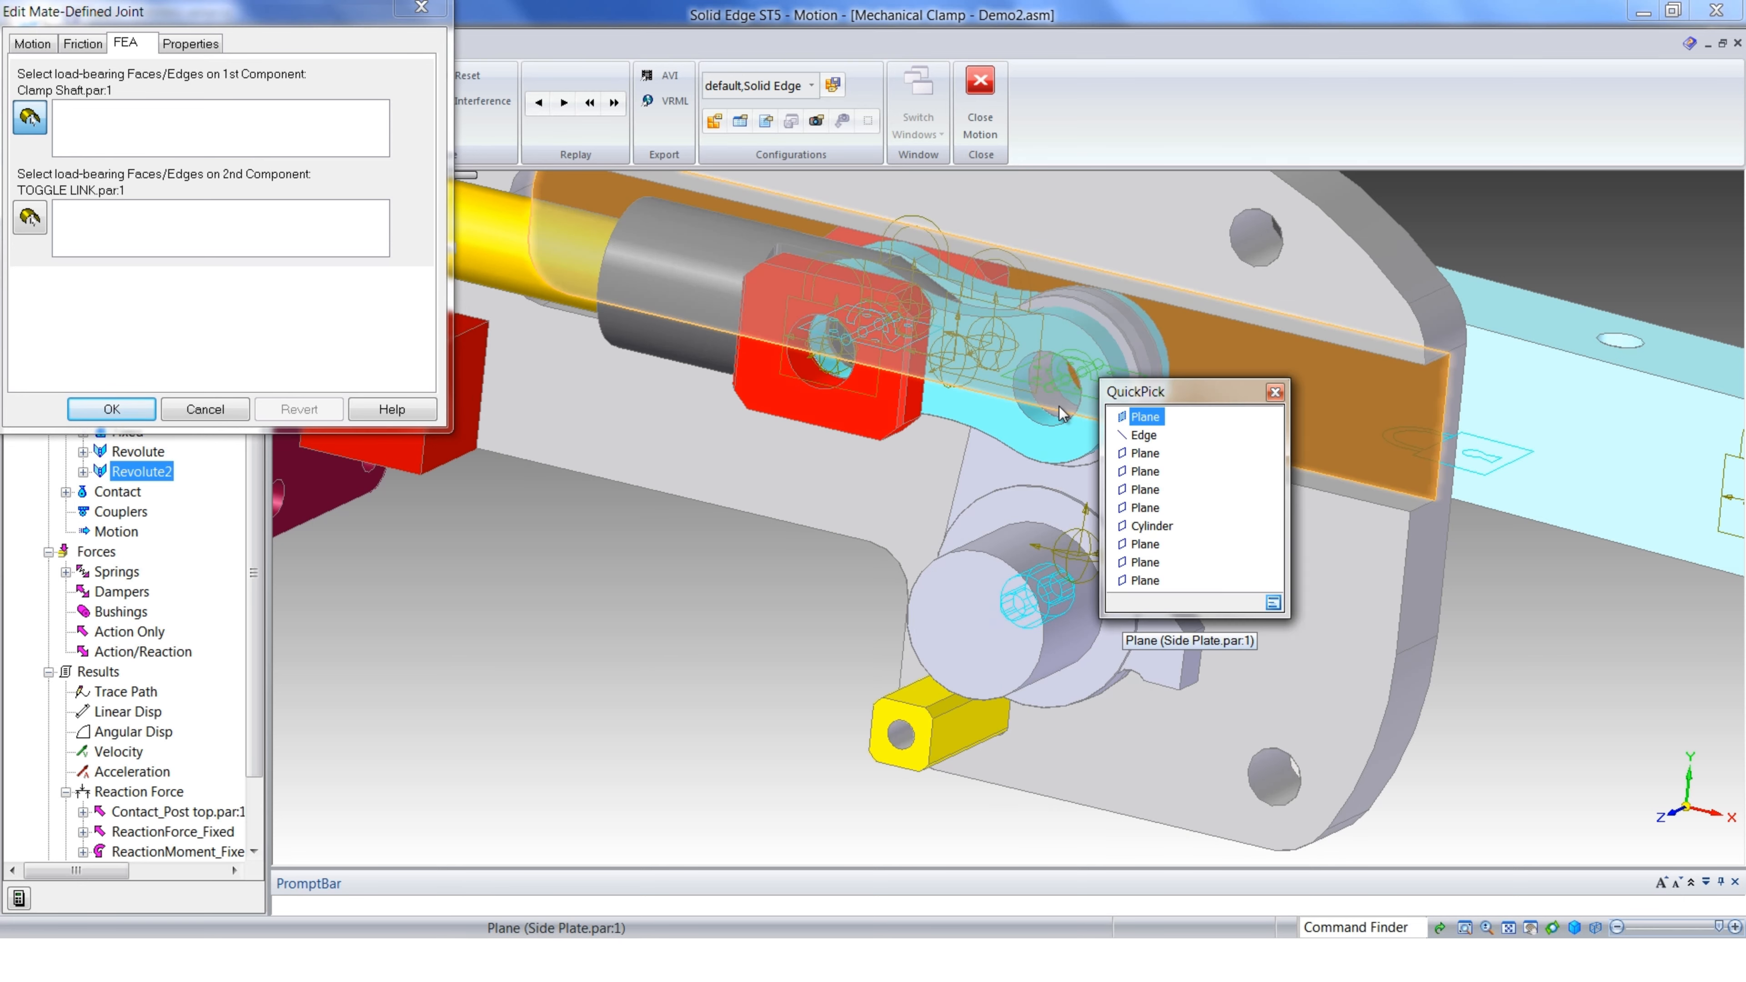
left_click(1152, 529)
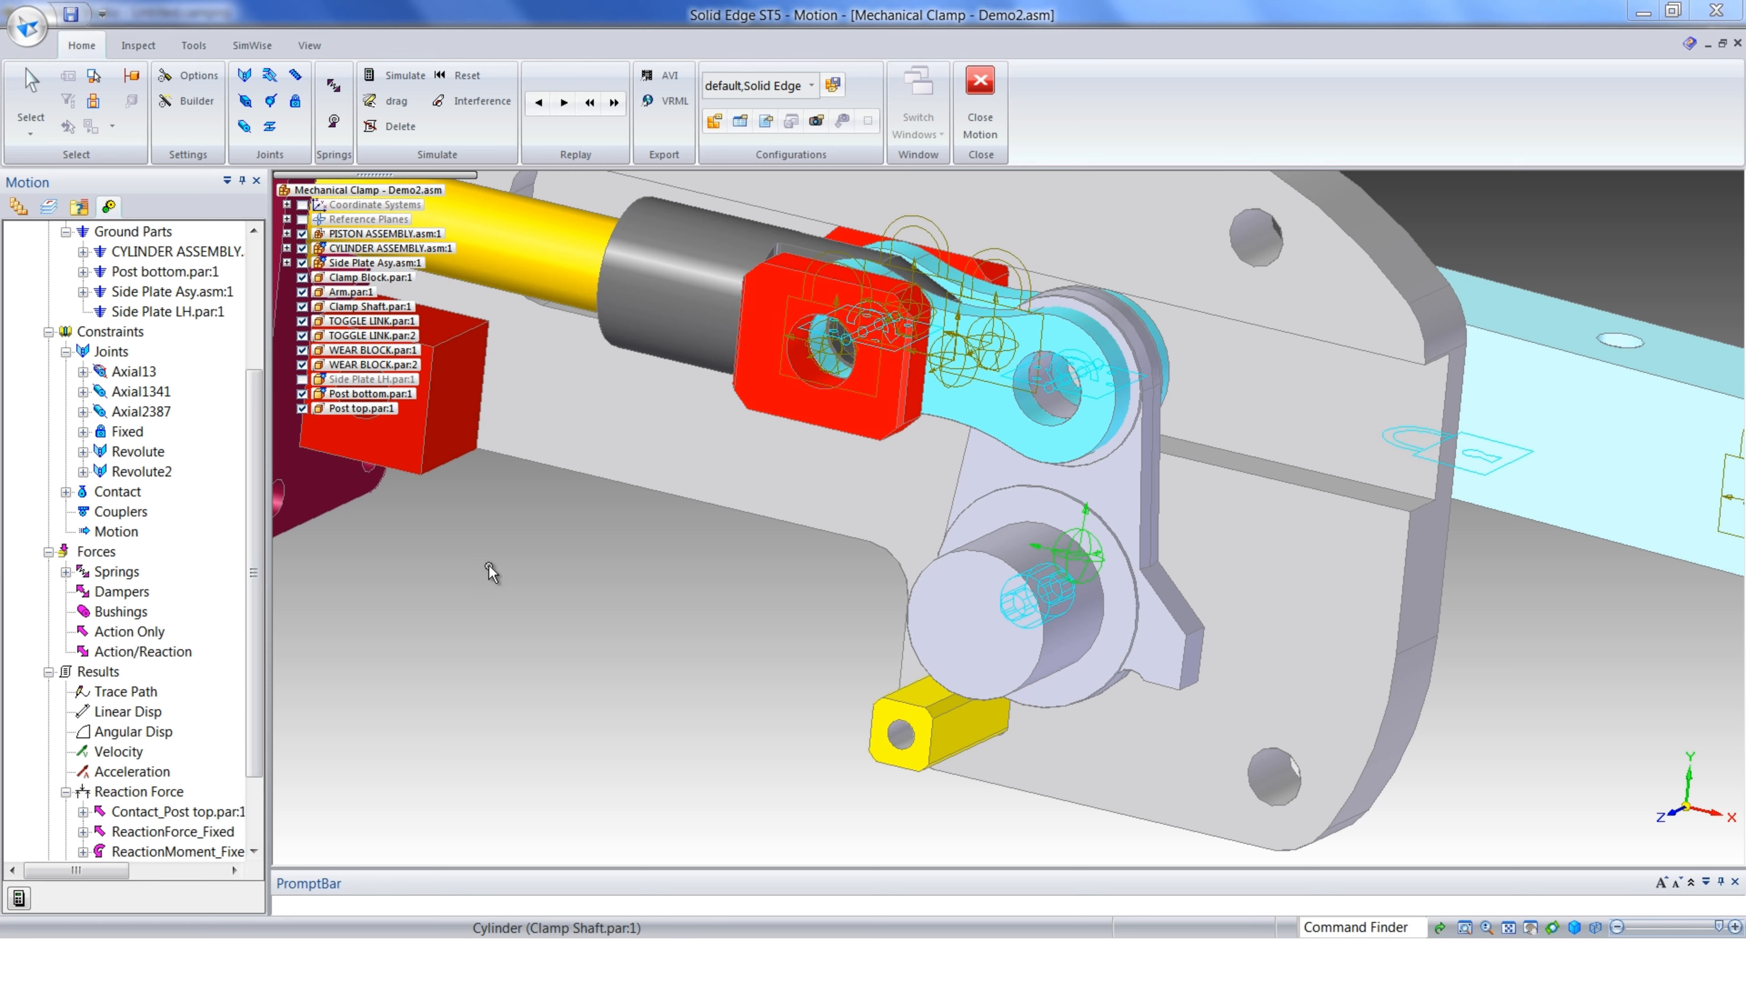
Set Mechanism 1 to solve without animating during simulation, and run the motion simulation
scroll(588, 593, "down", 2)
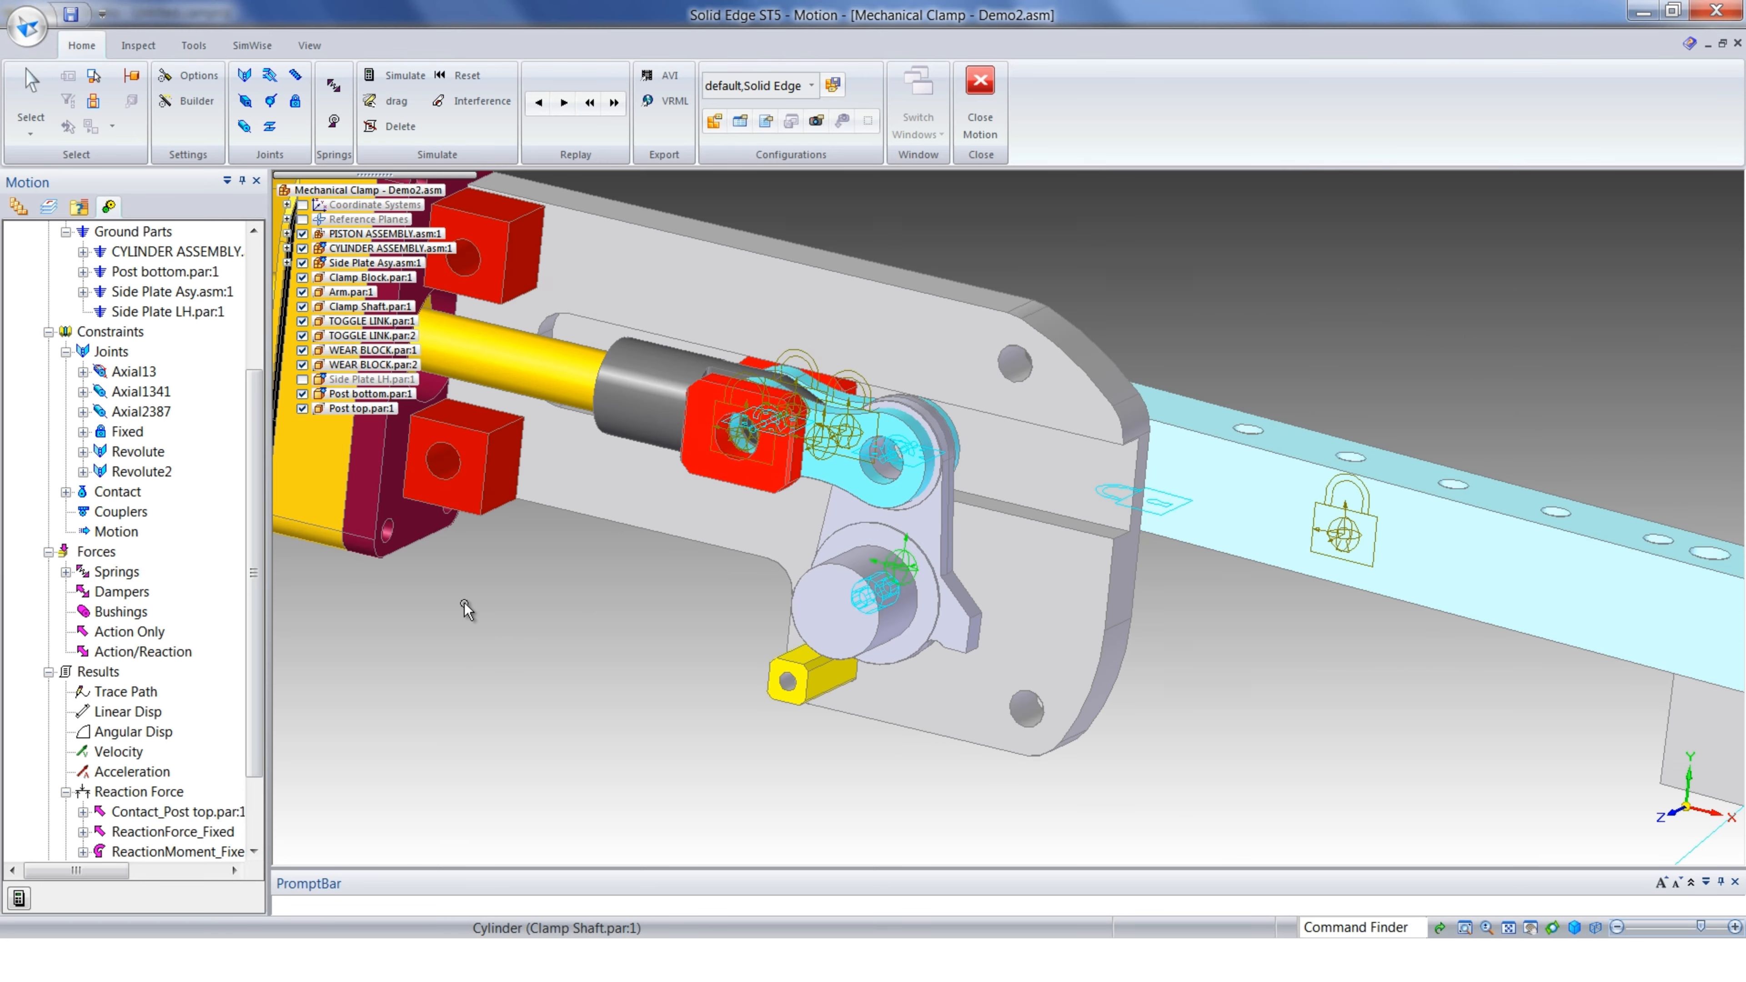
middle_click_drag(612, 659, 589, 662)
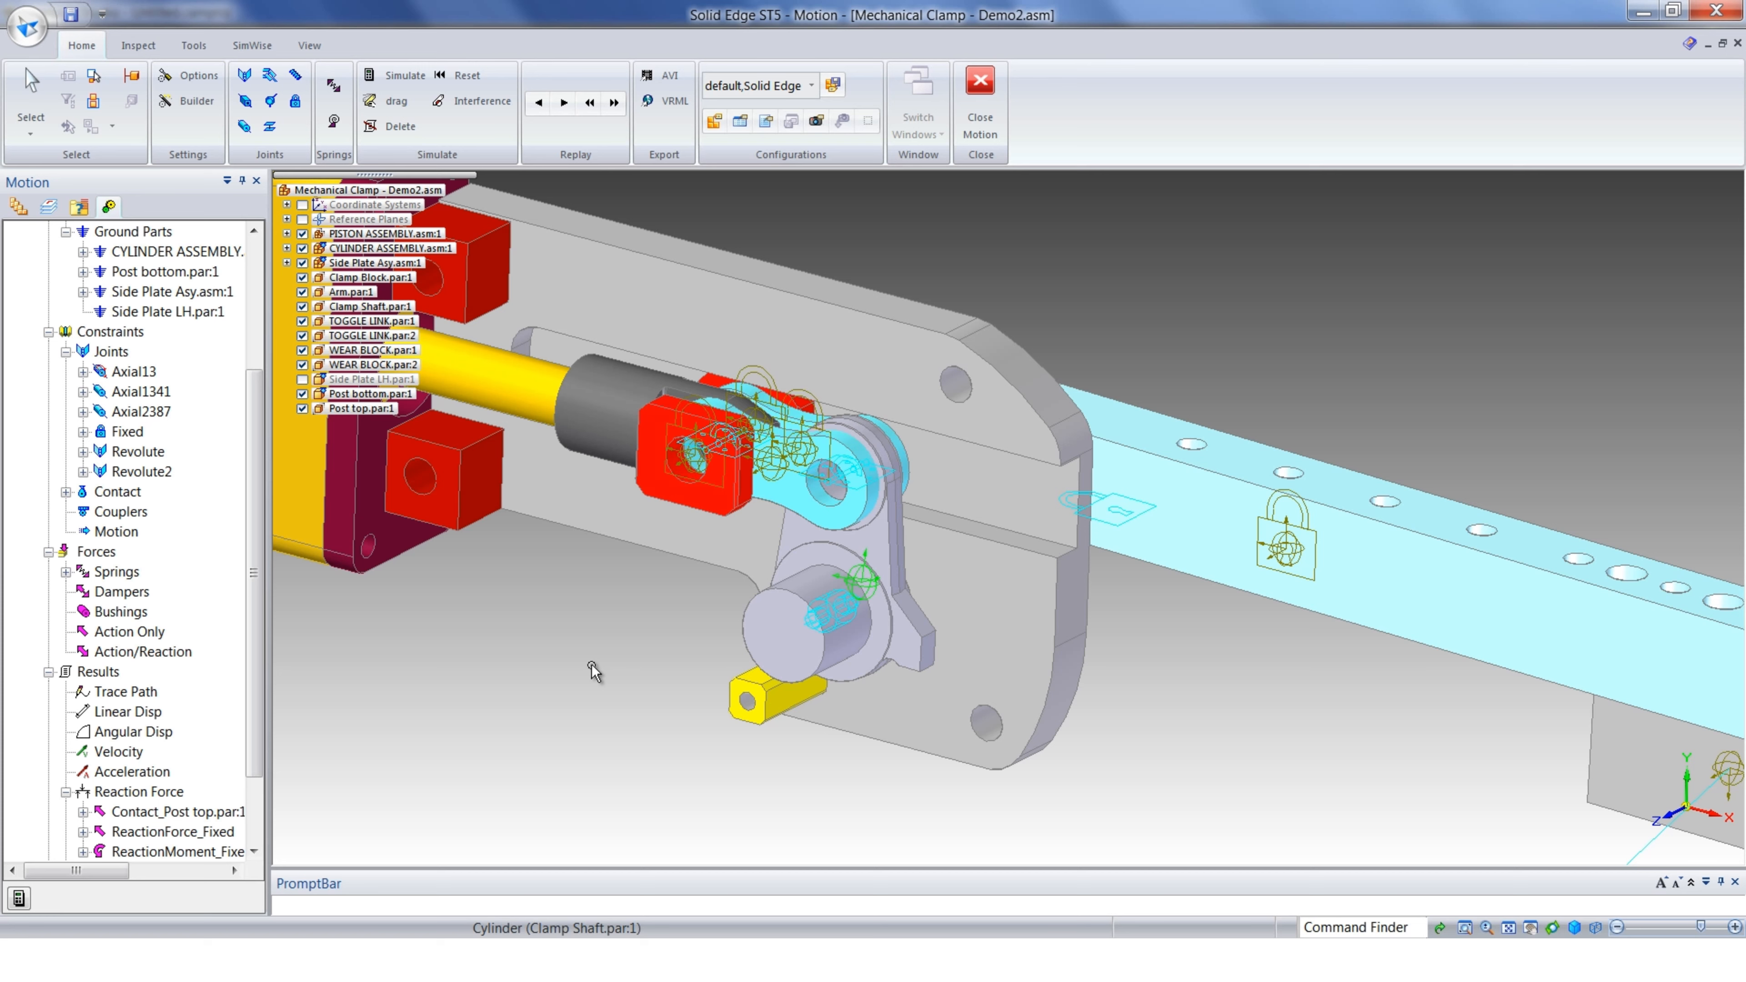
middle_click_drag(602, 702, 603, 624, "shift")
scroll(606, 637, "down", 1)
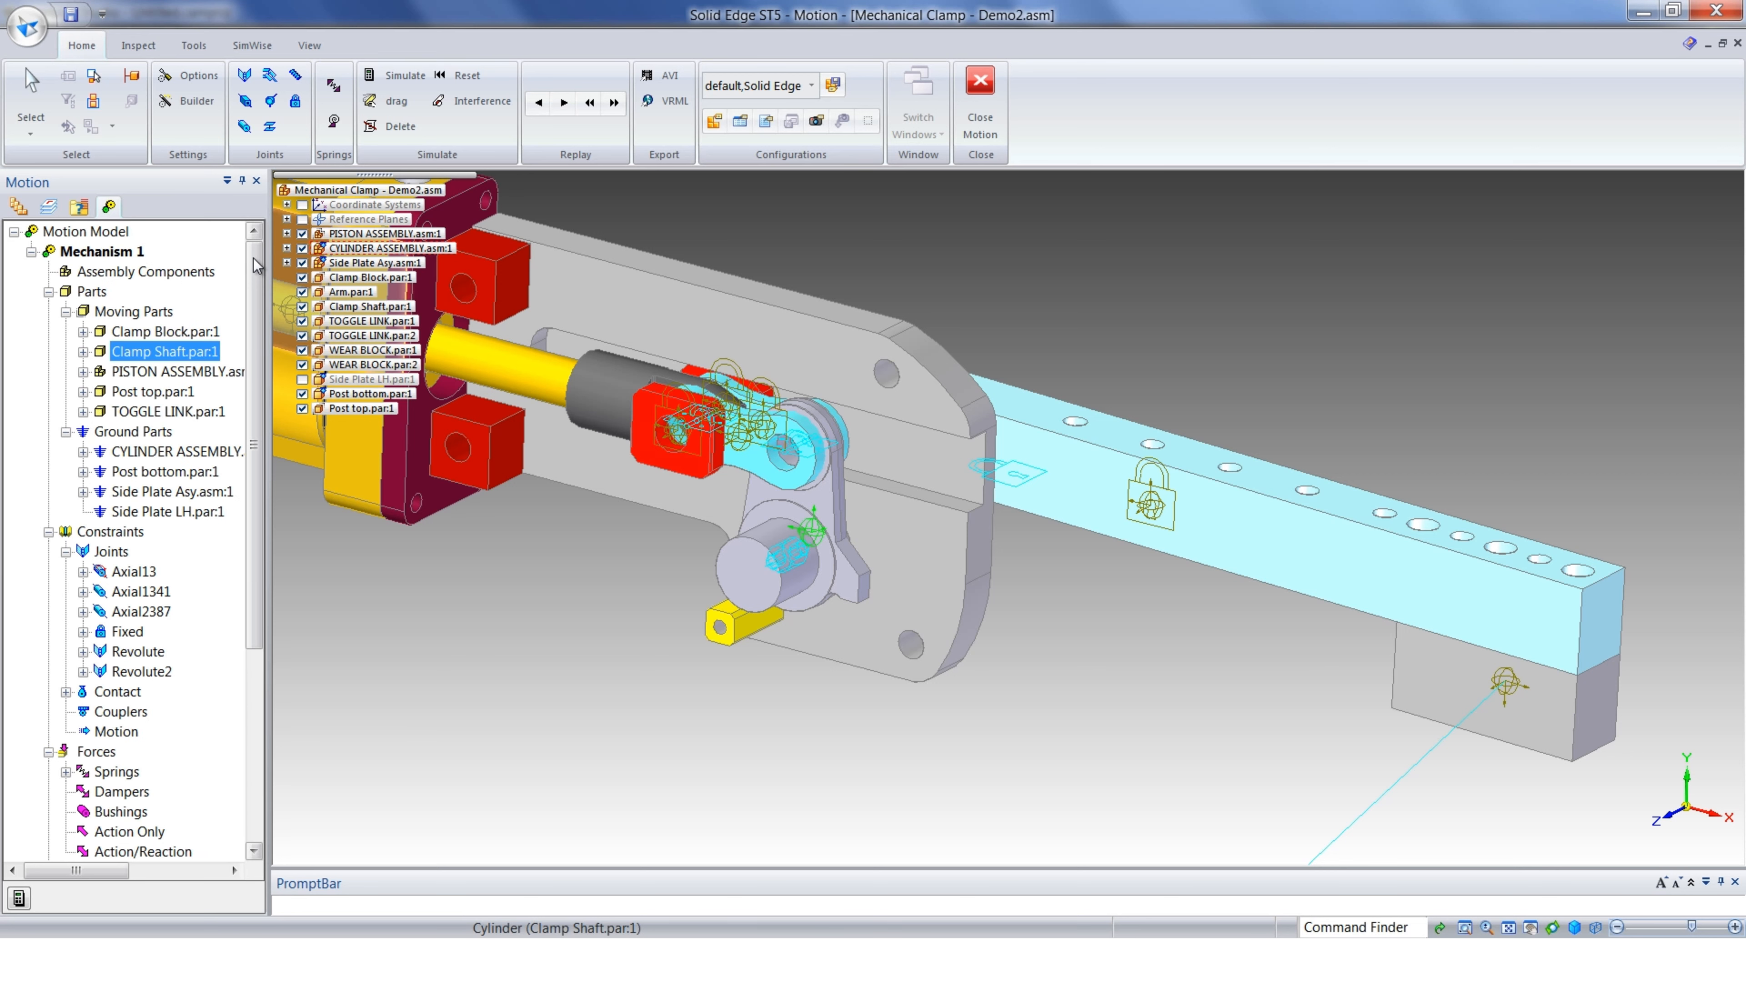
left_click(256, 264)
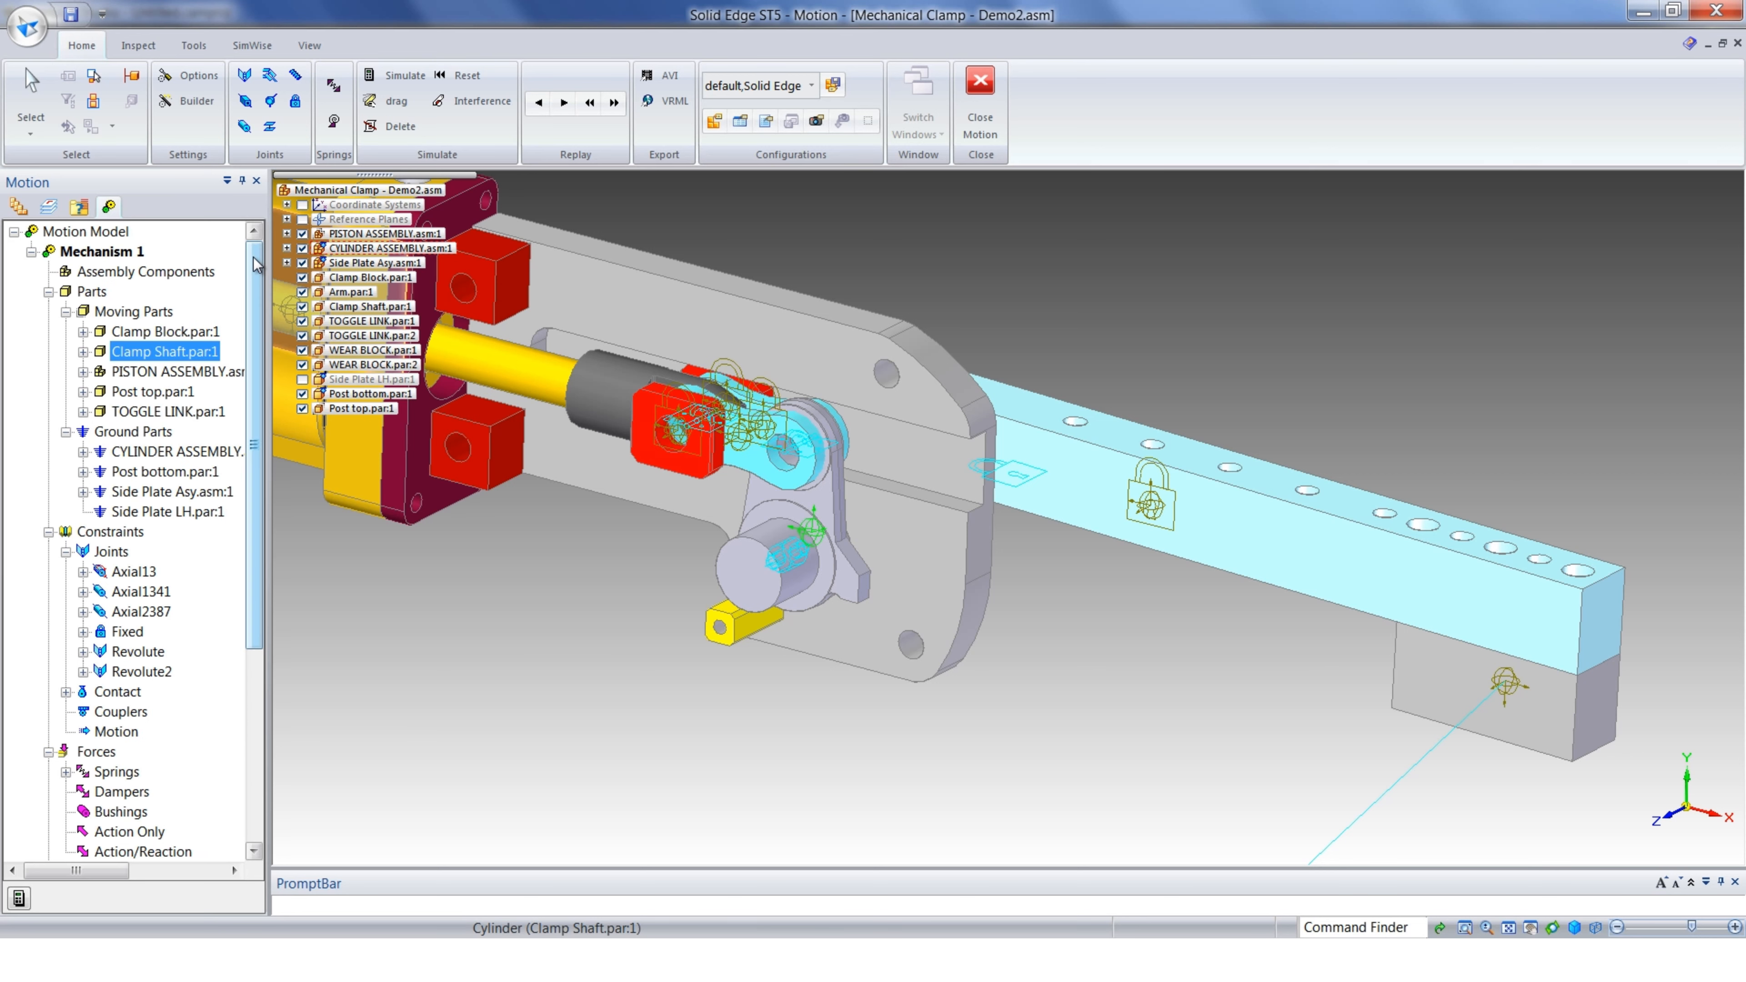
right_click(103, 253)
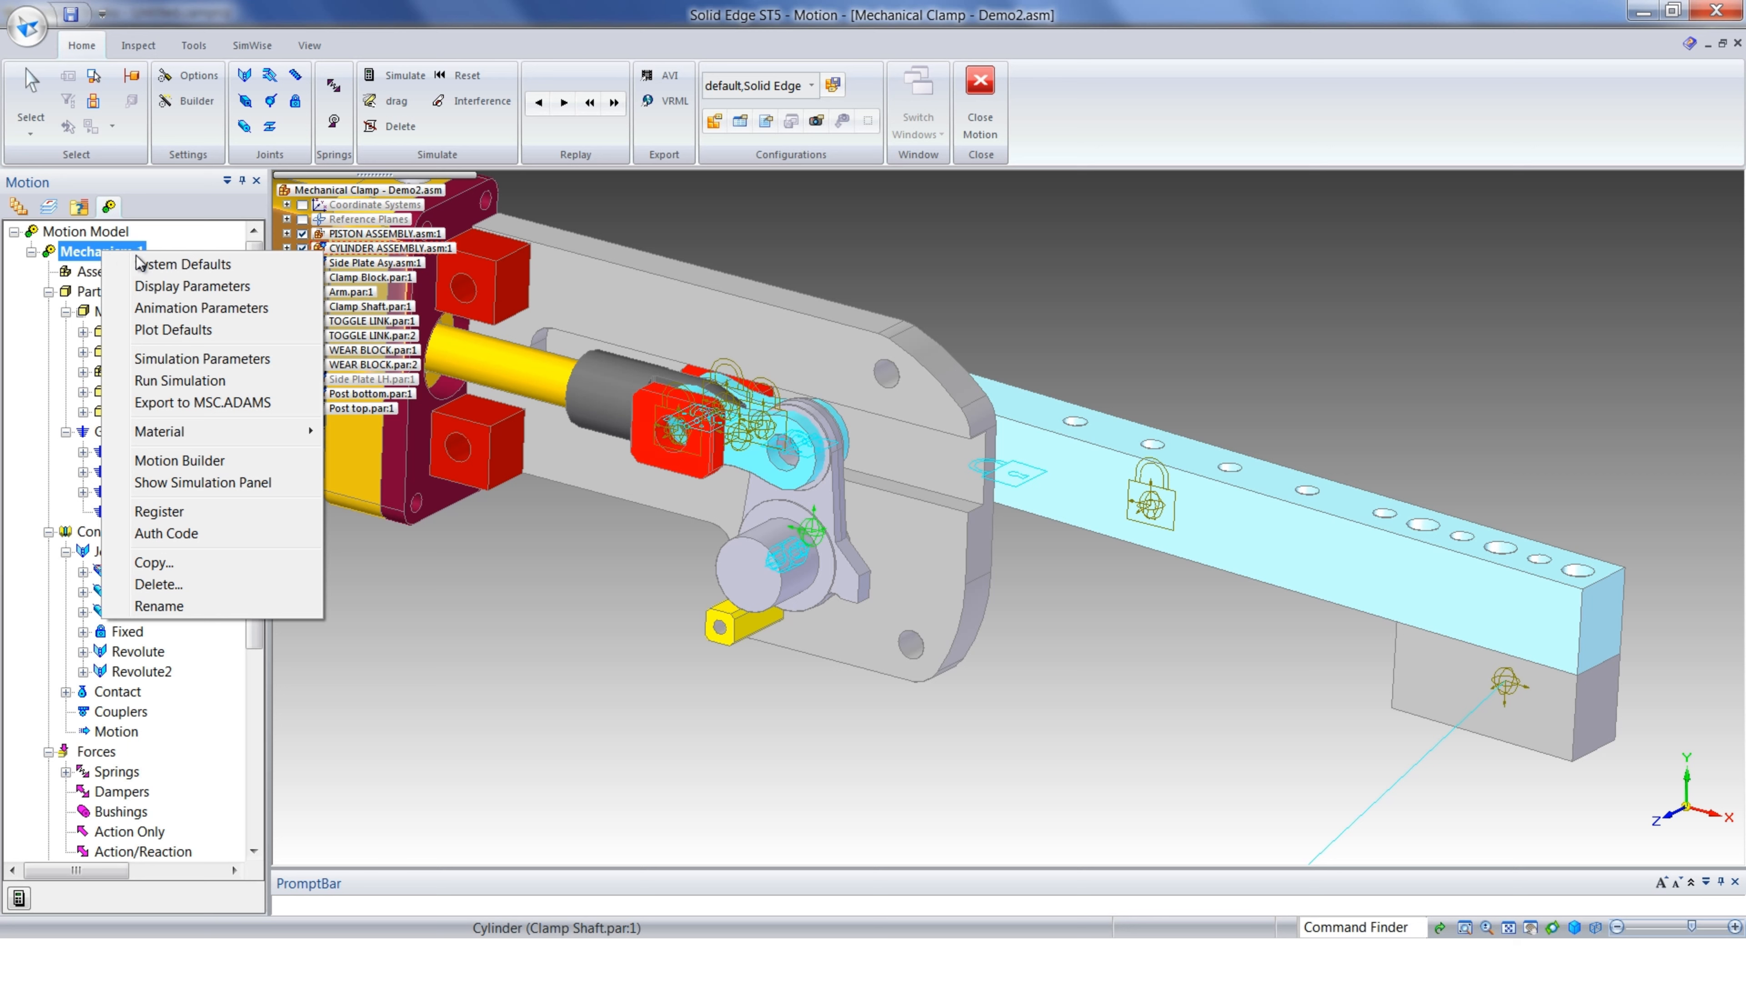
left_click(197, 359)
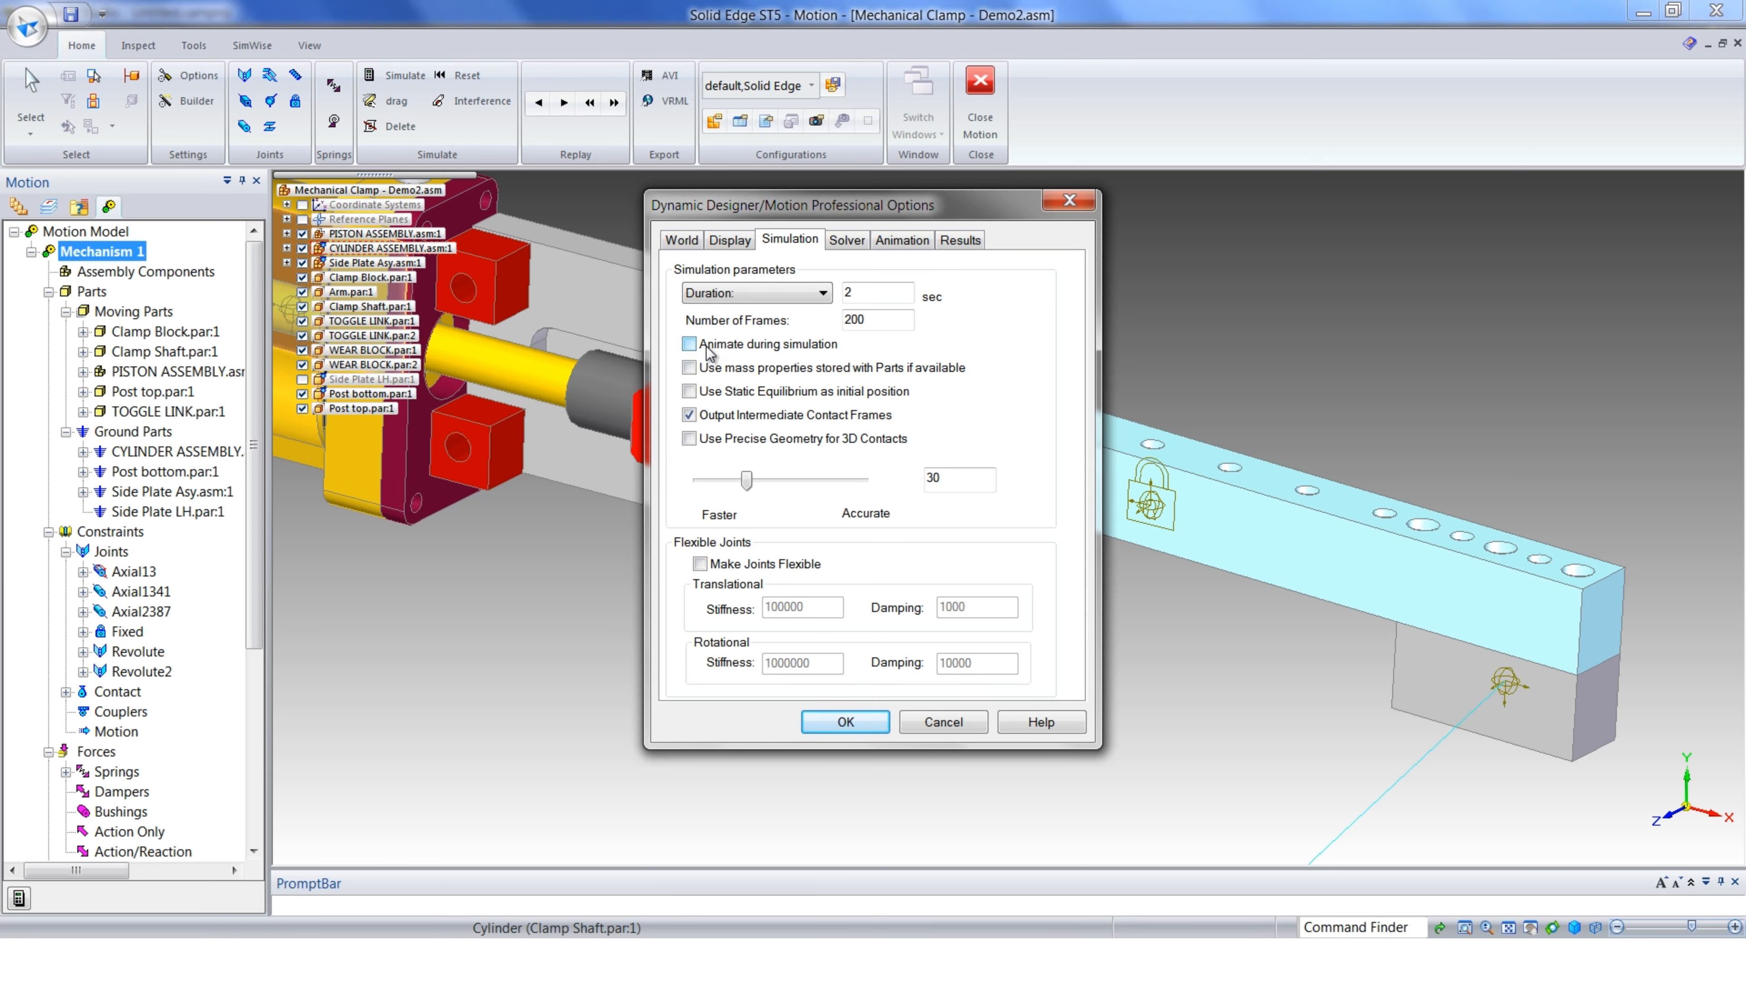
left_click(830, 723)
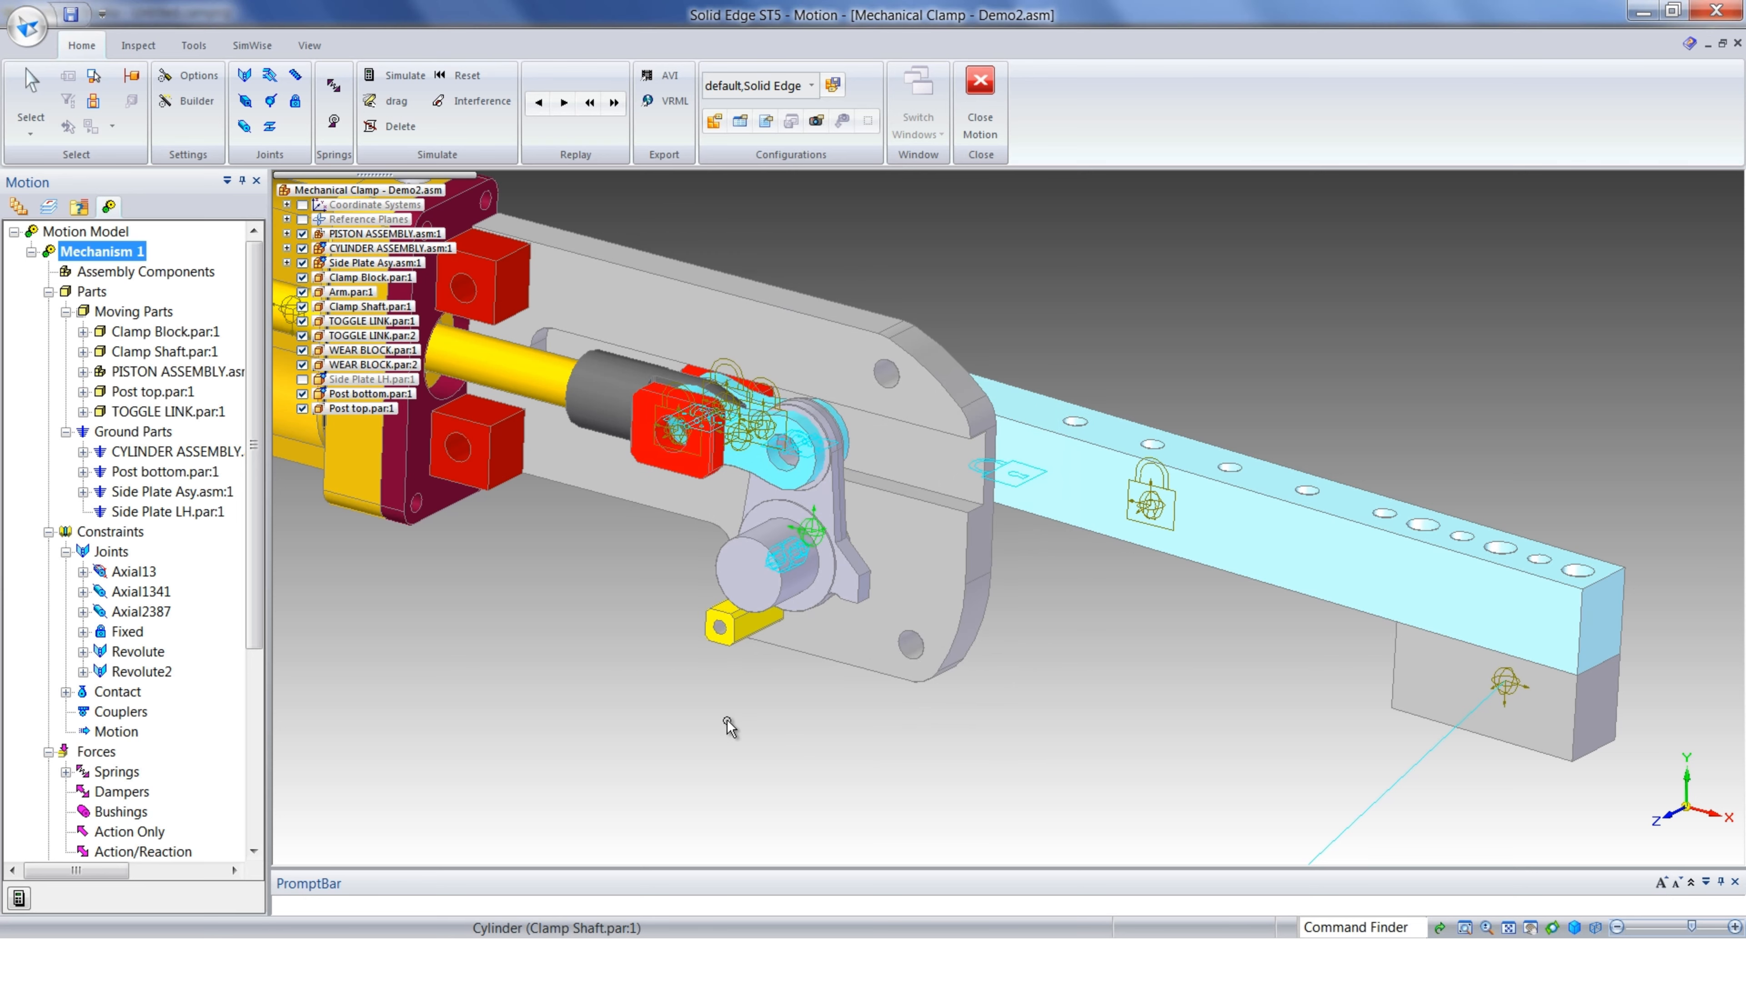
left_click(19, 898)
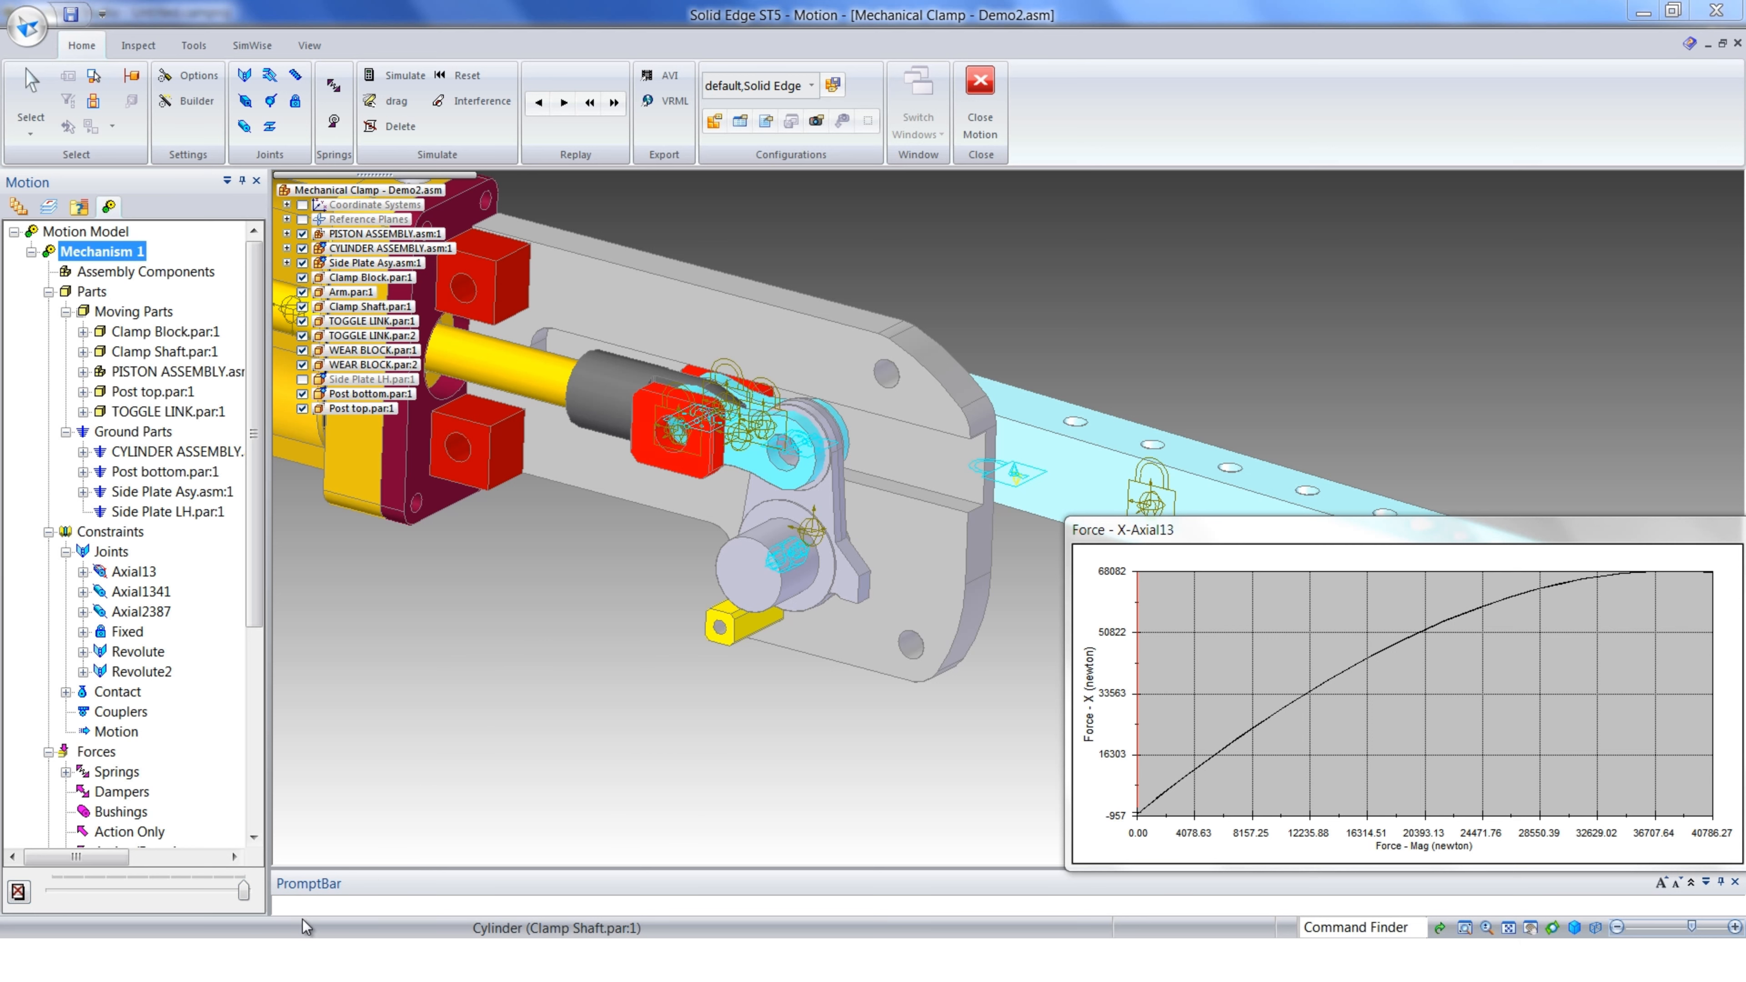
mouse_move(246, 894)
left_mouse_down()
mouse_move(117, 895)
mouse_move(267, 883)
left_mouse_up()
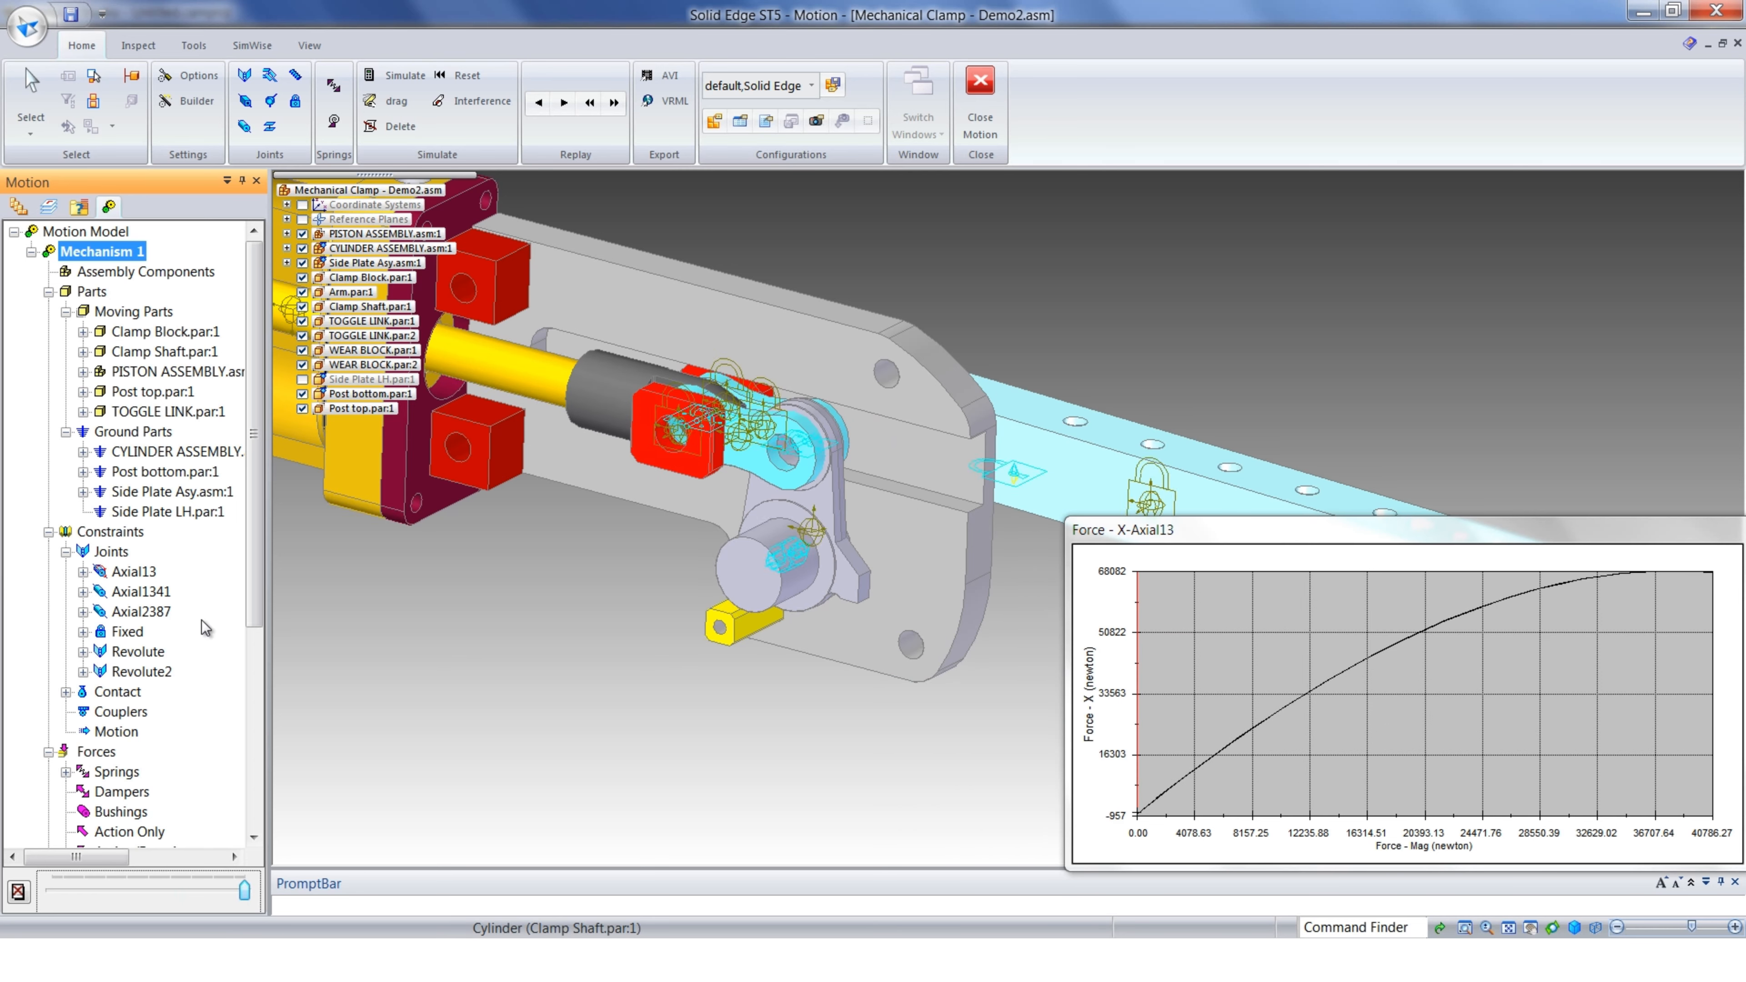
Plot the reaction force magnitude of Revolute2 and set the replay to the curve's peak at 1.00 s
right_click(135, 674)
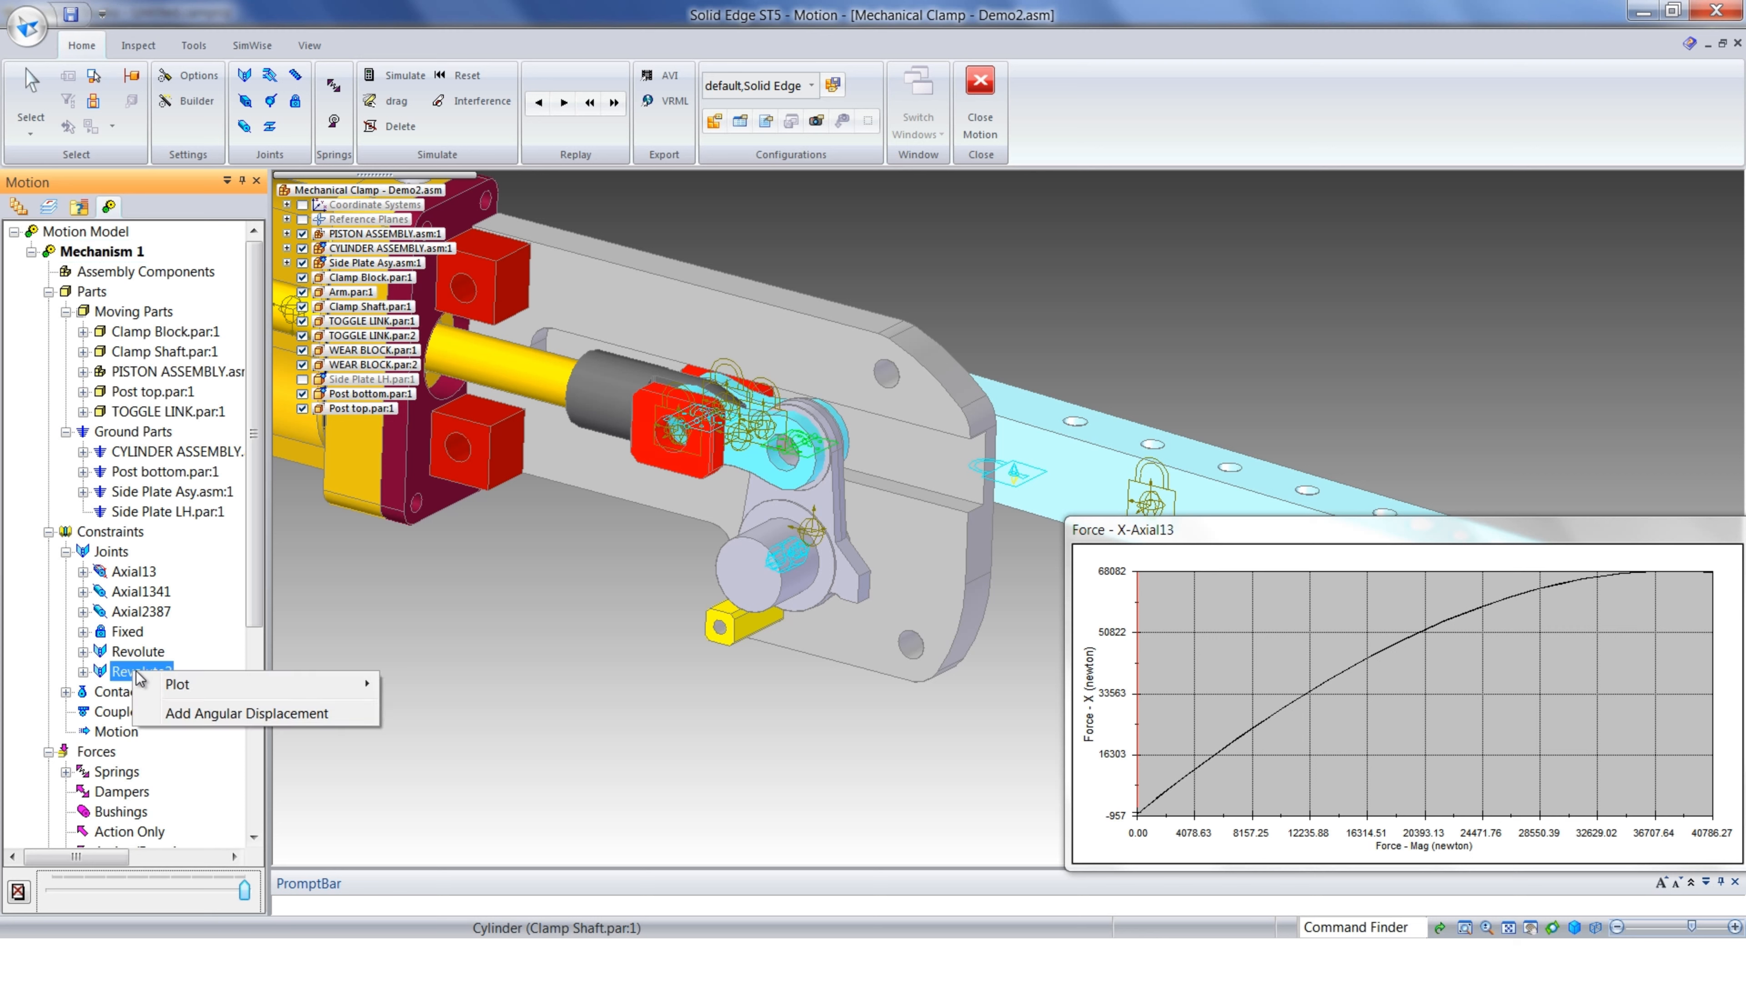
mouse_move(198, 683)
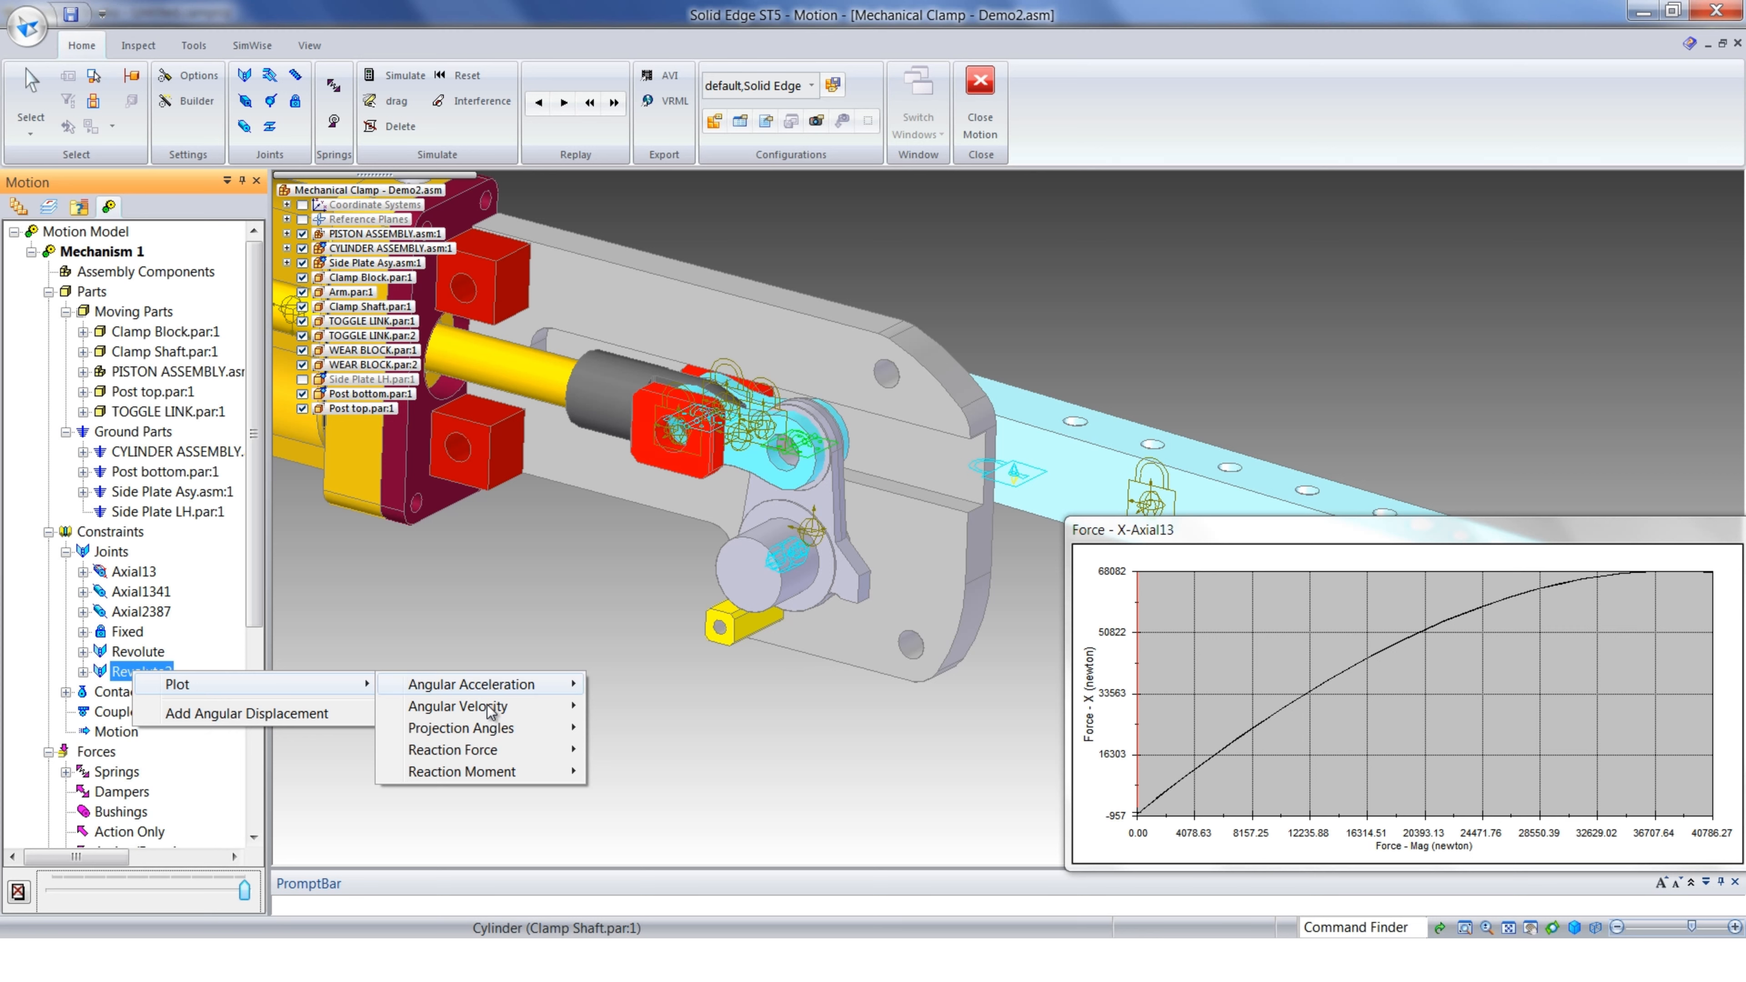
mouse_move(496, 752)
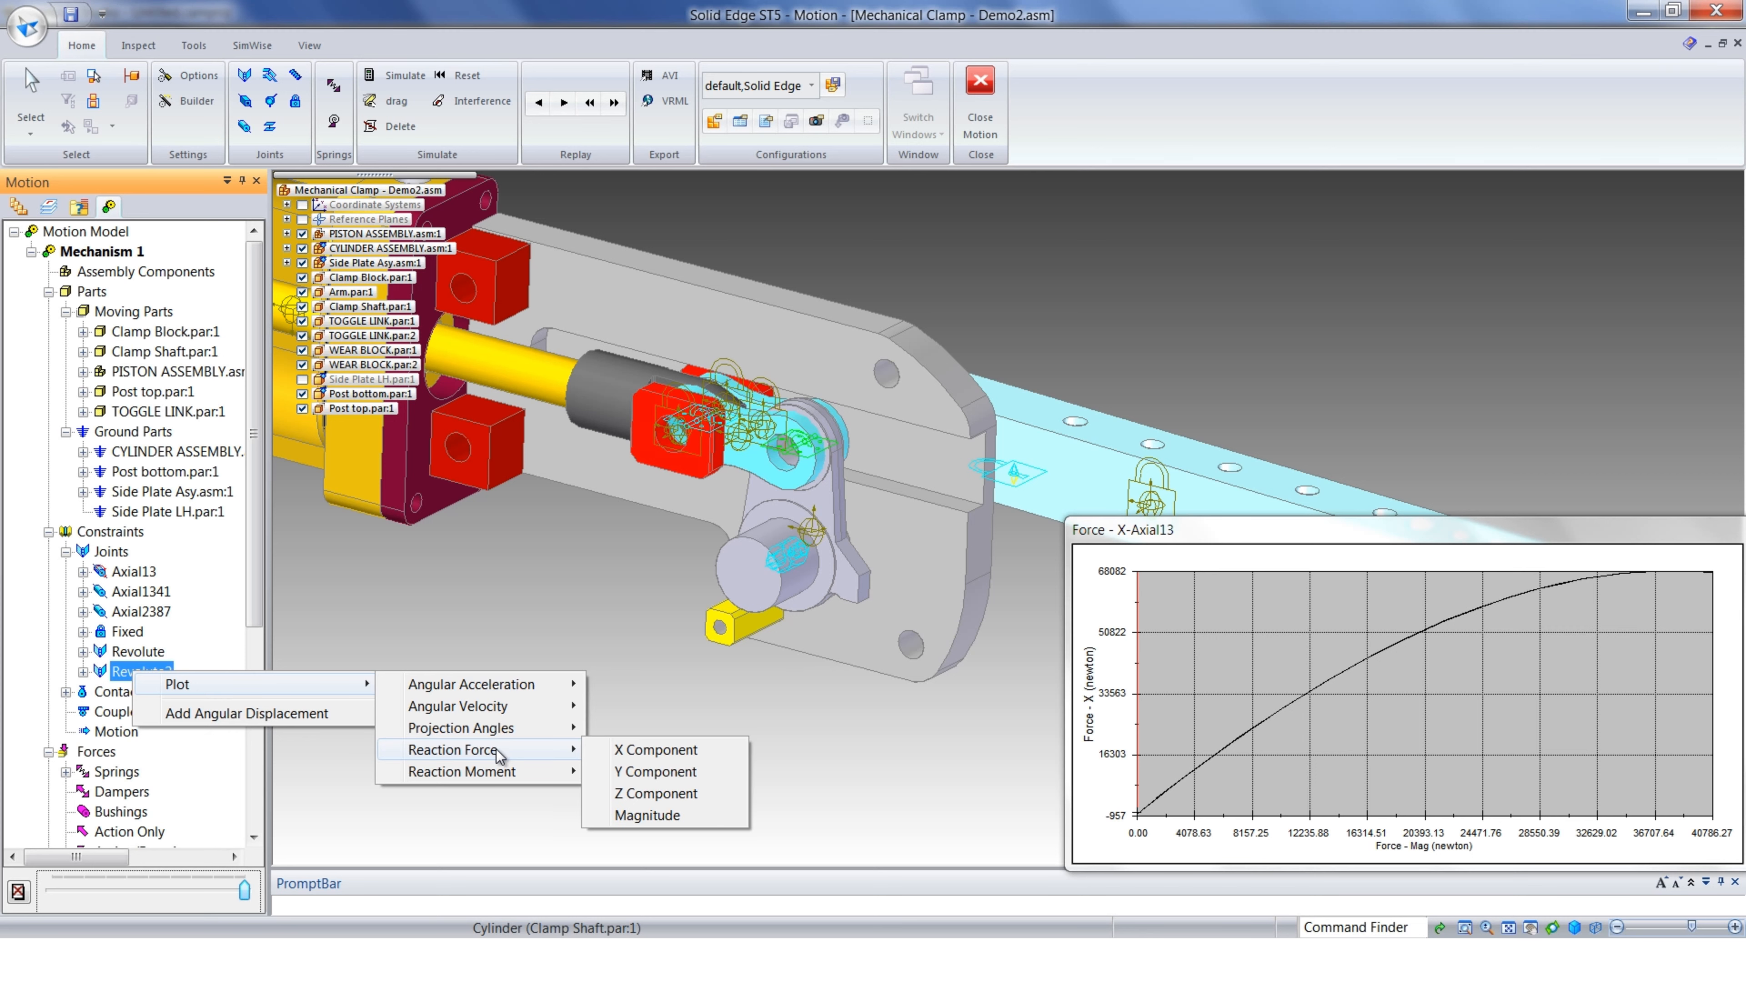
left_click(646, 815)
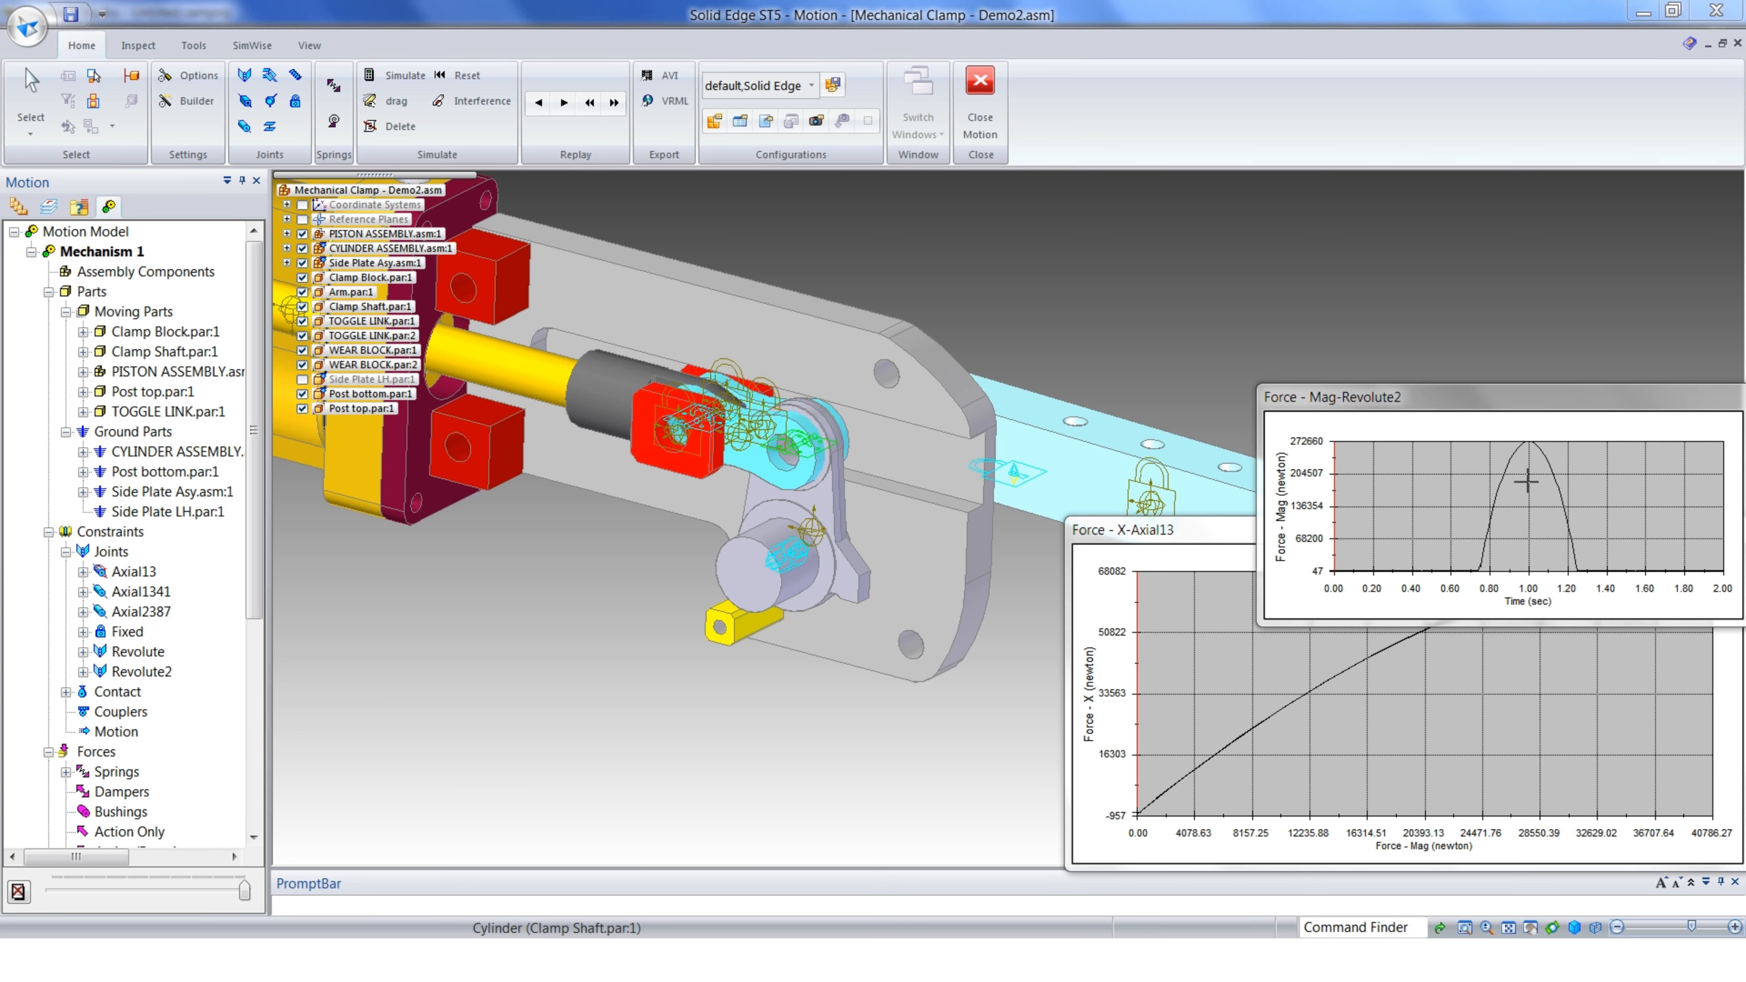
left_click(1528, 463)
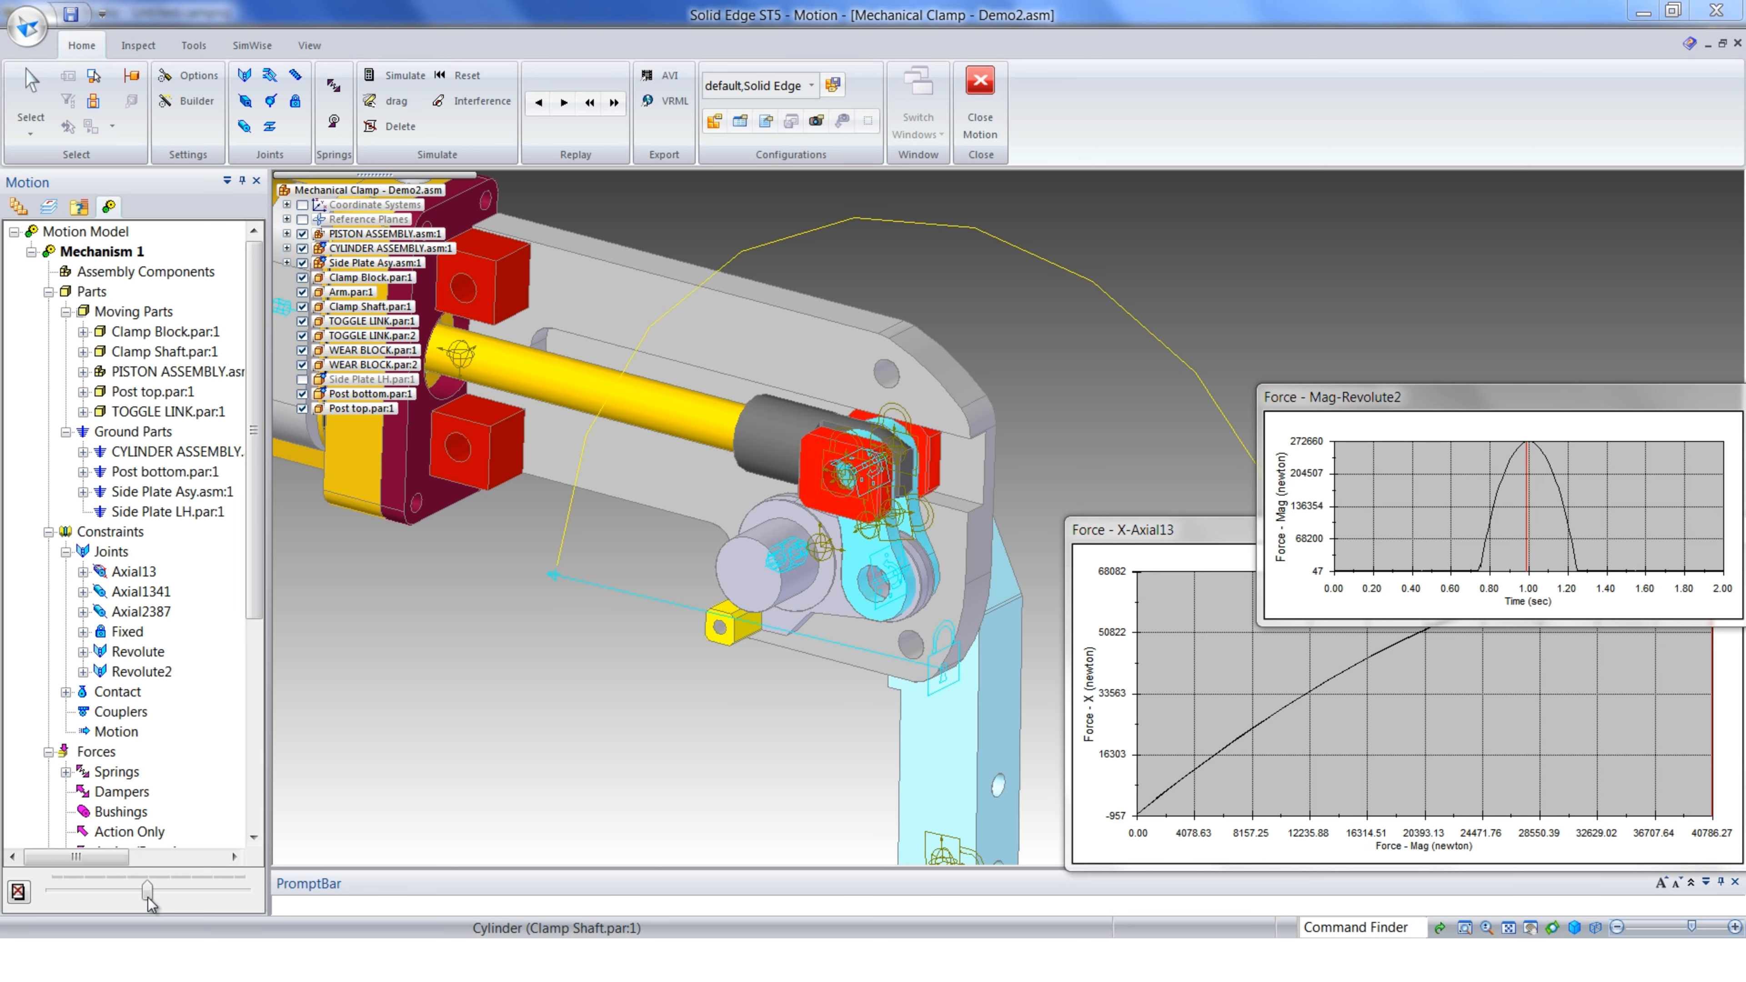
Add a Reaction Forces result object to the Clamp Shaft part
mouse_move(658, 785)
middle_mouse_down()
mouse_move(616, 769)
mouse_move(687, 770)
middle_mouse_up()
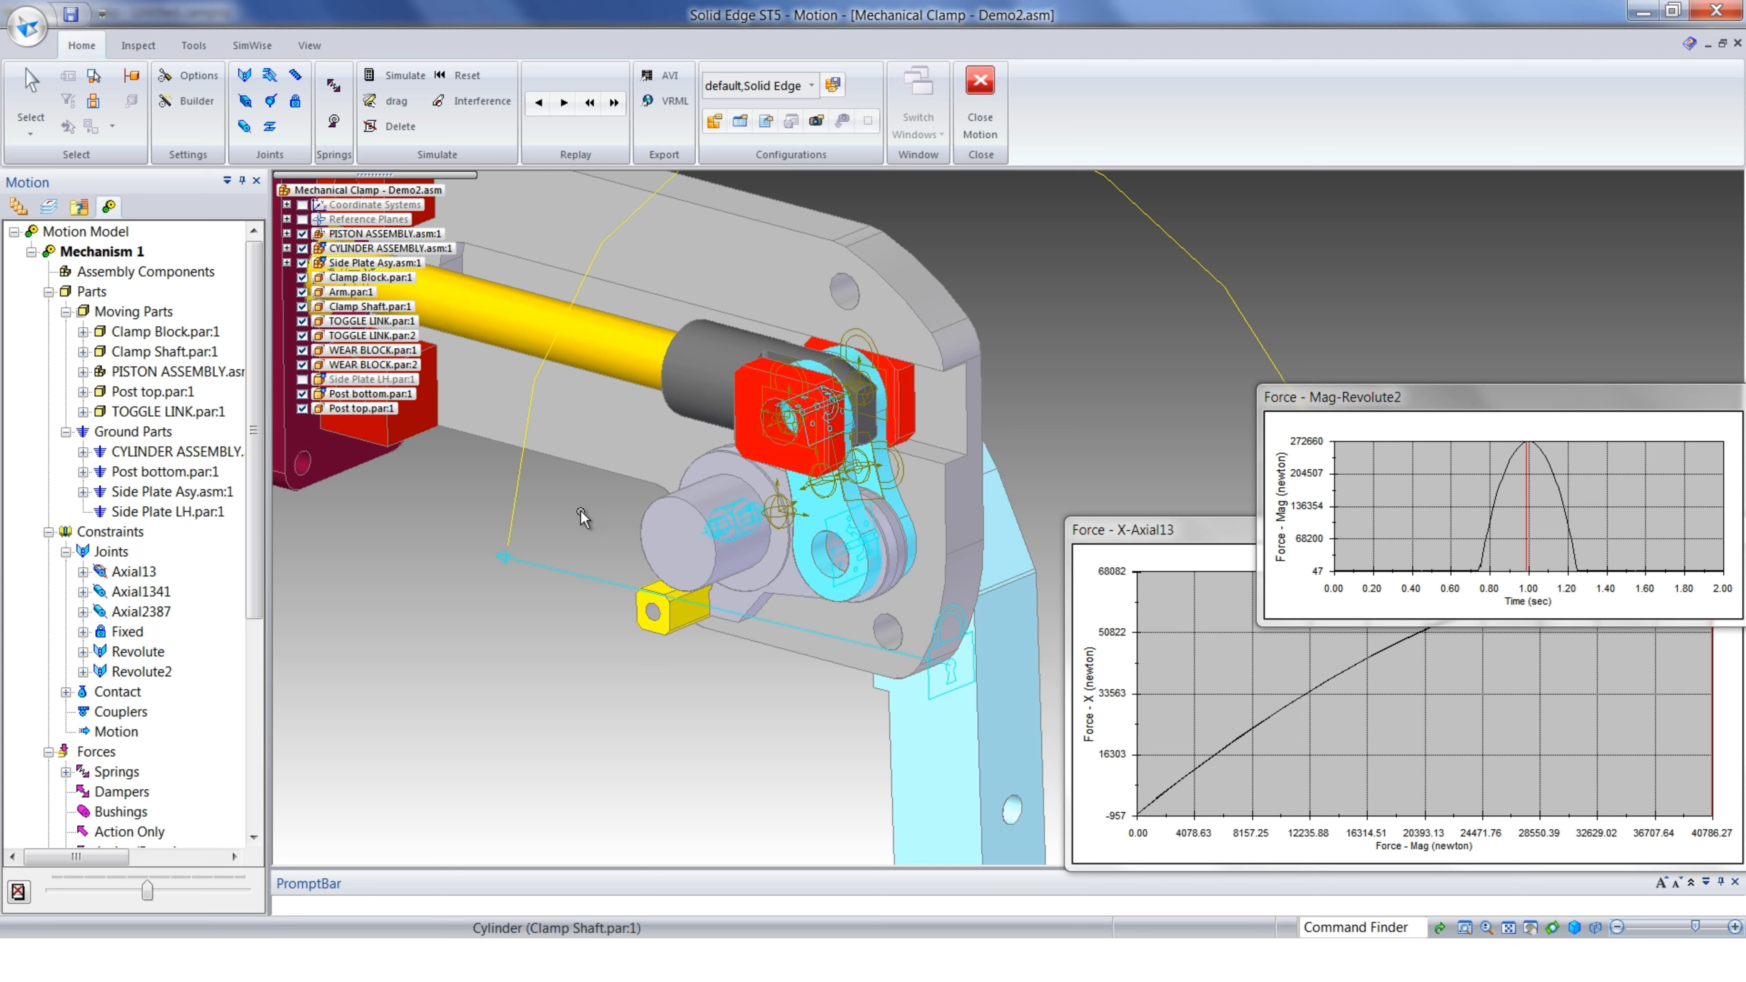
right_click(171, 354)
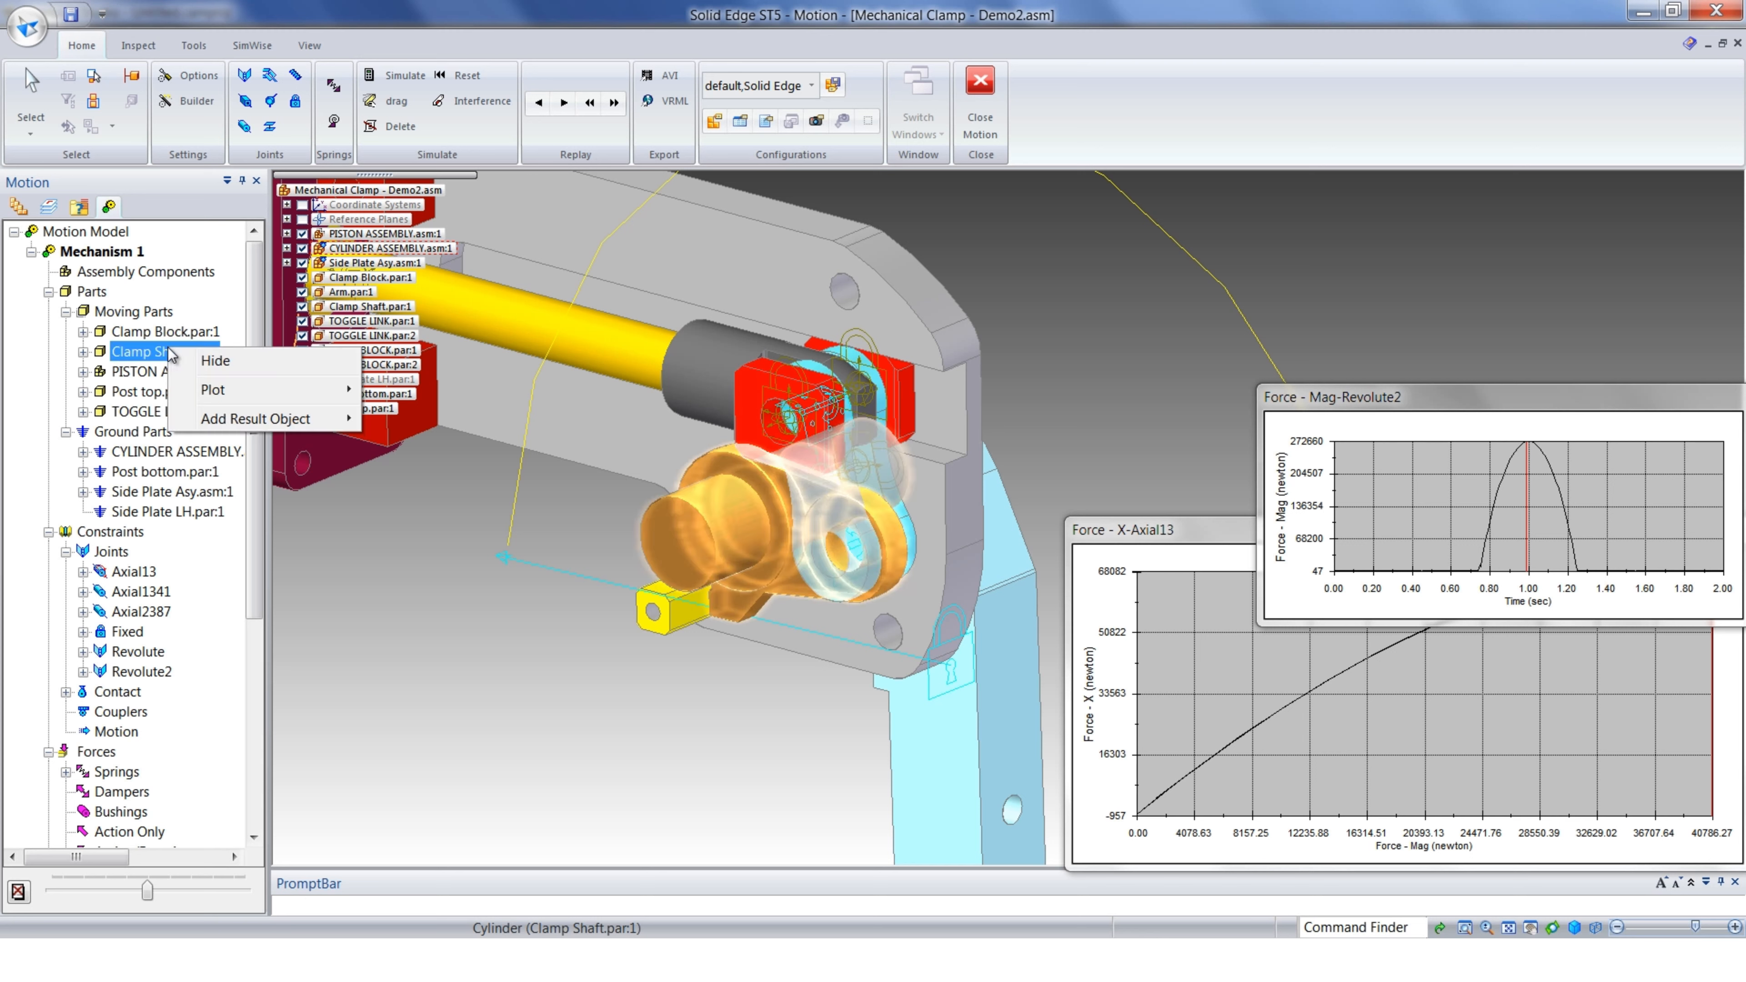
mouse_move(275, 419)
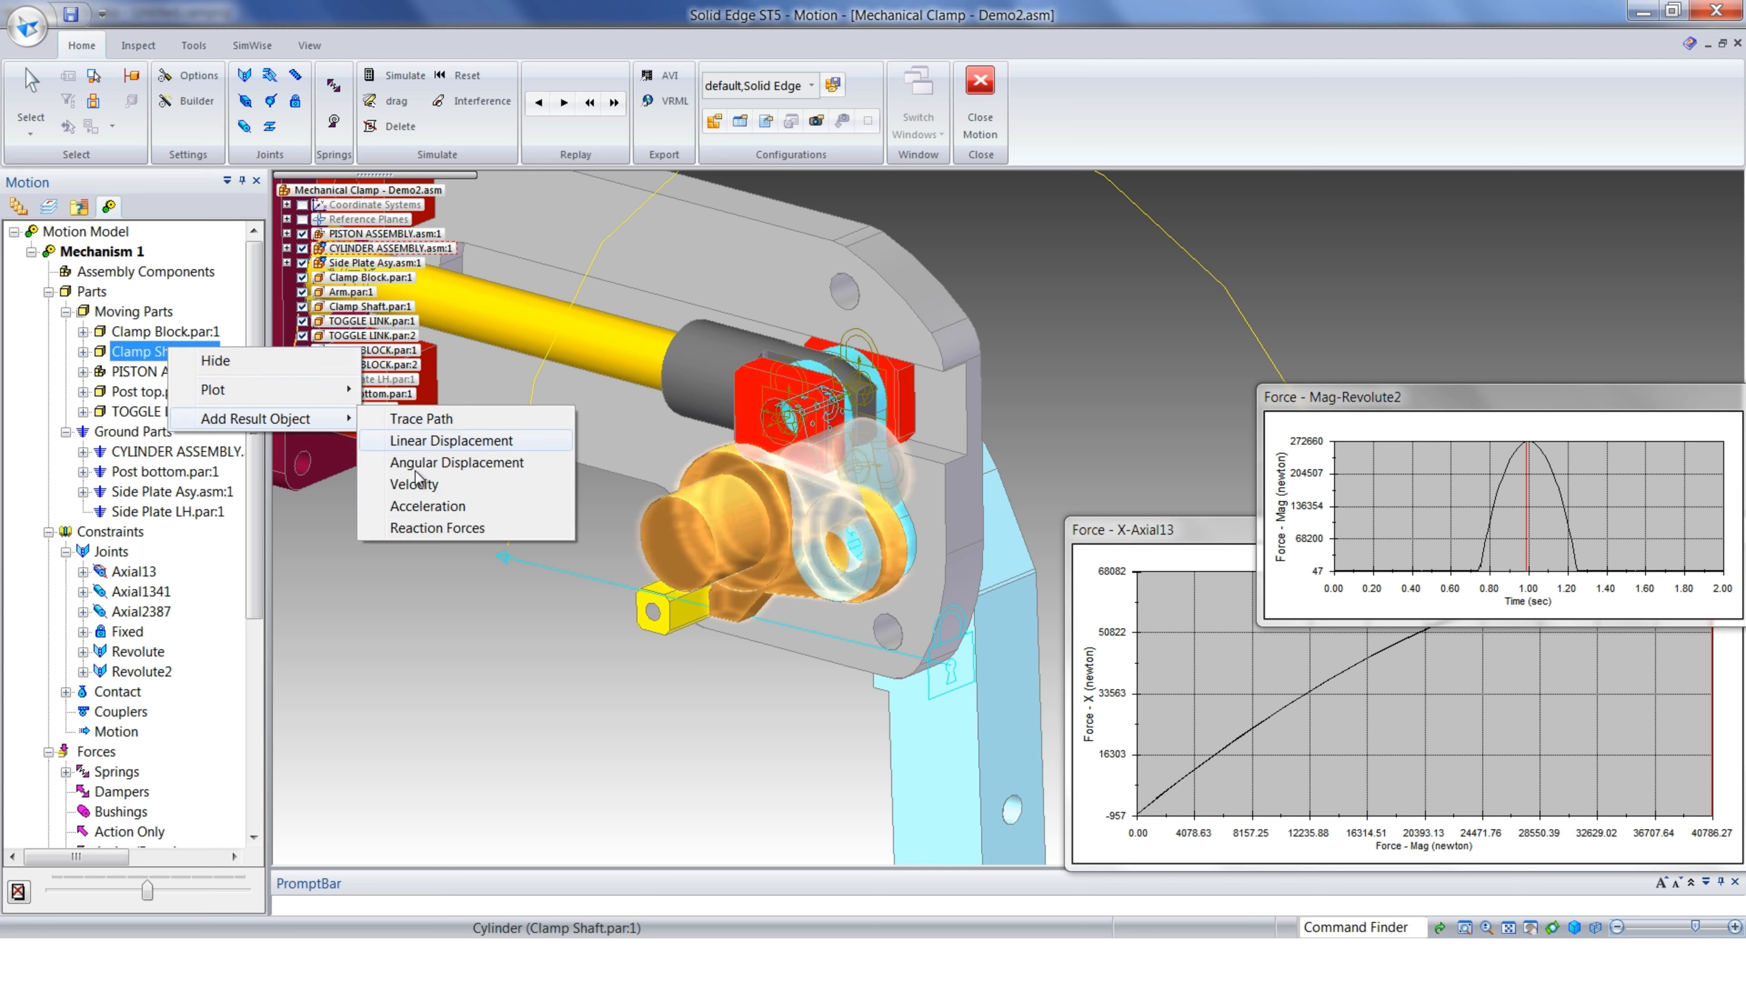
left_click(433, 527)
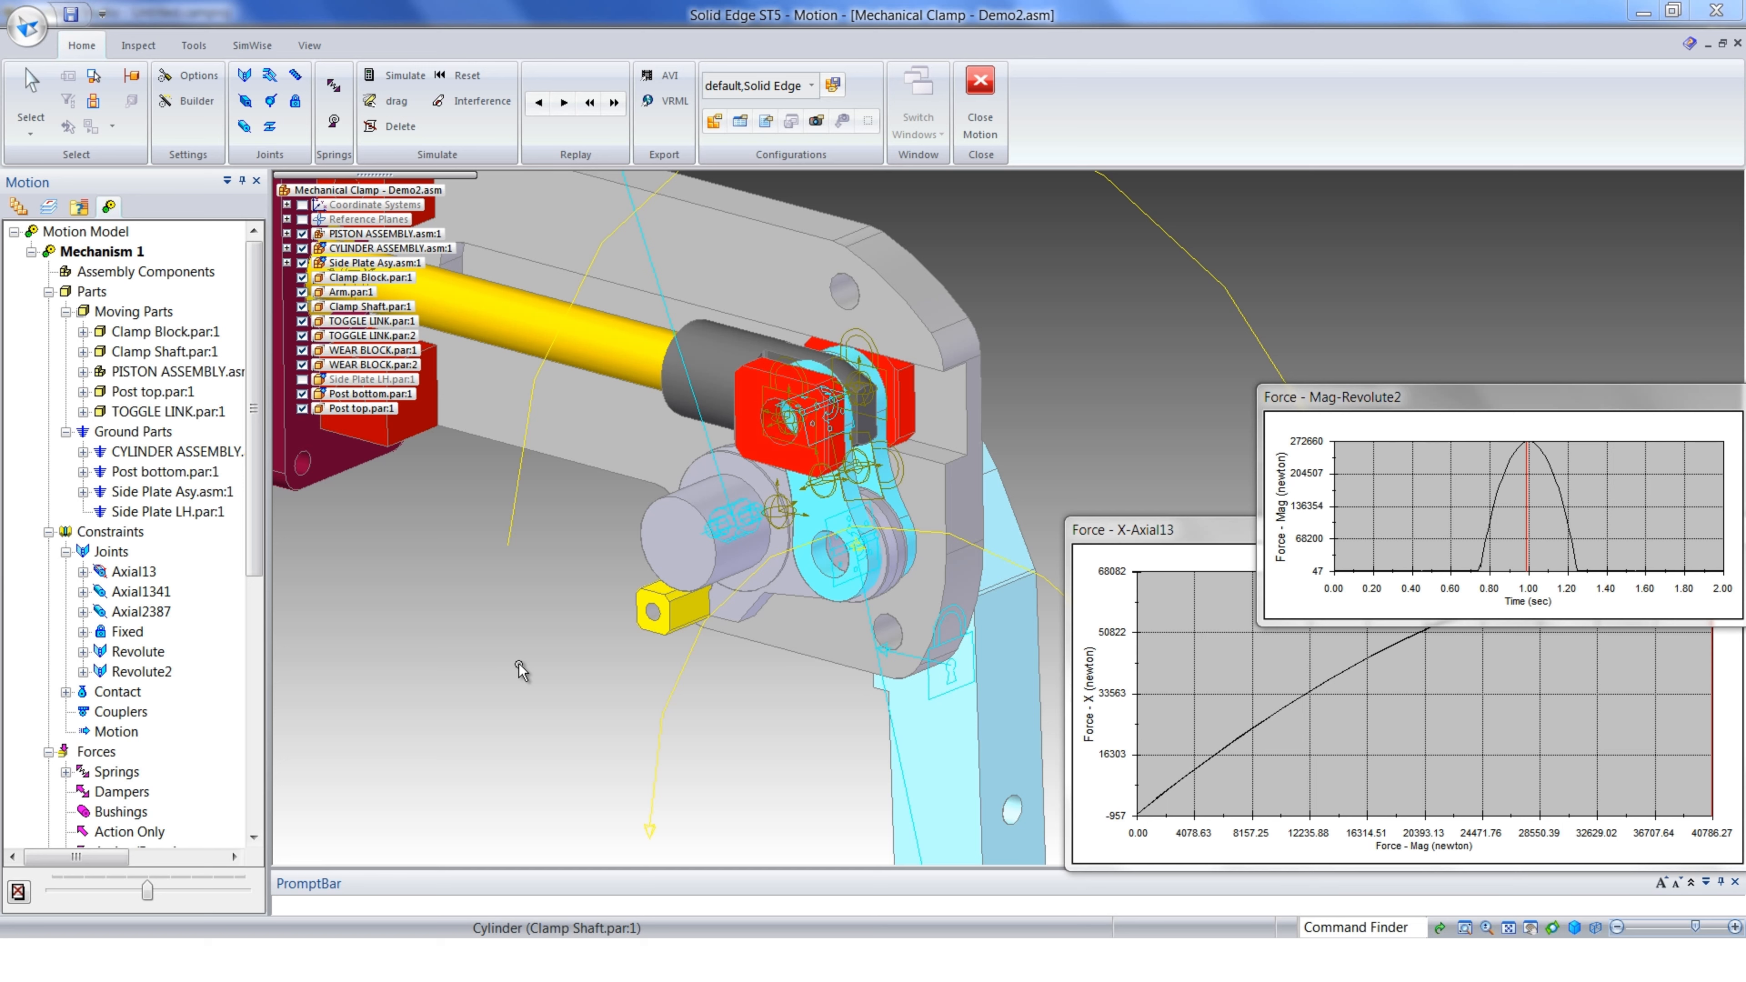
middle_click_drag(524, 672, 524, 659)
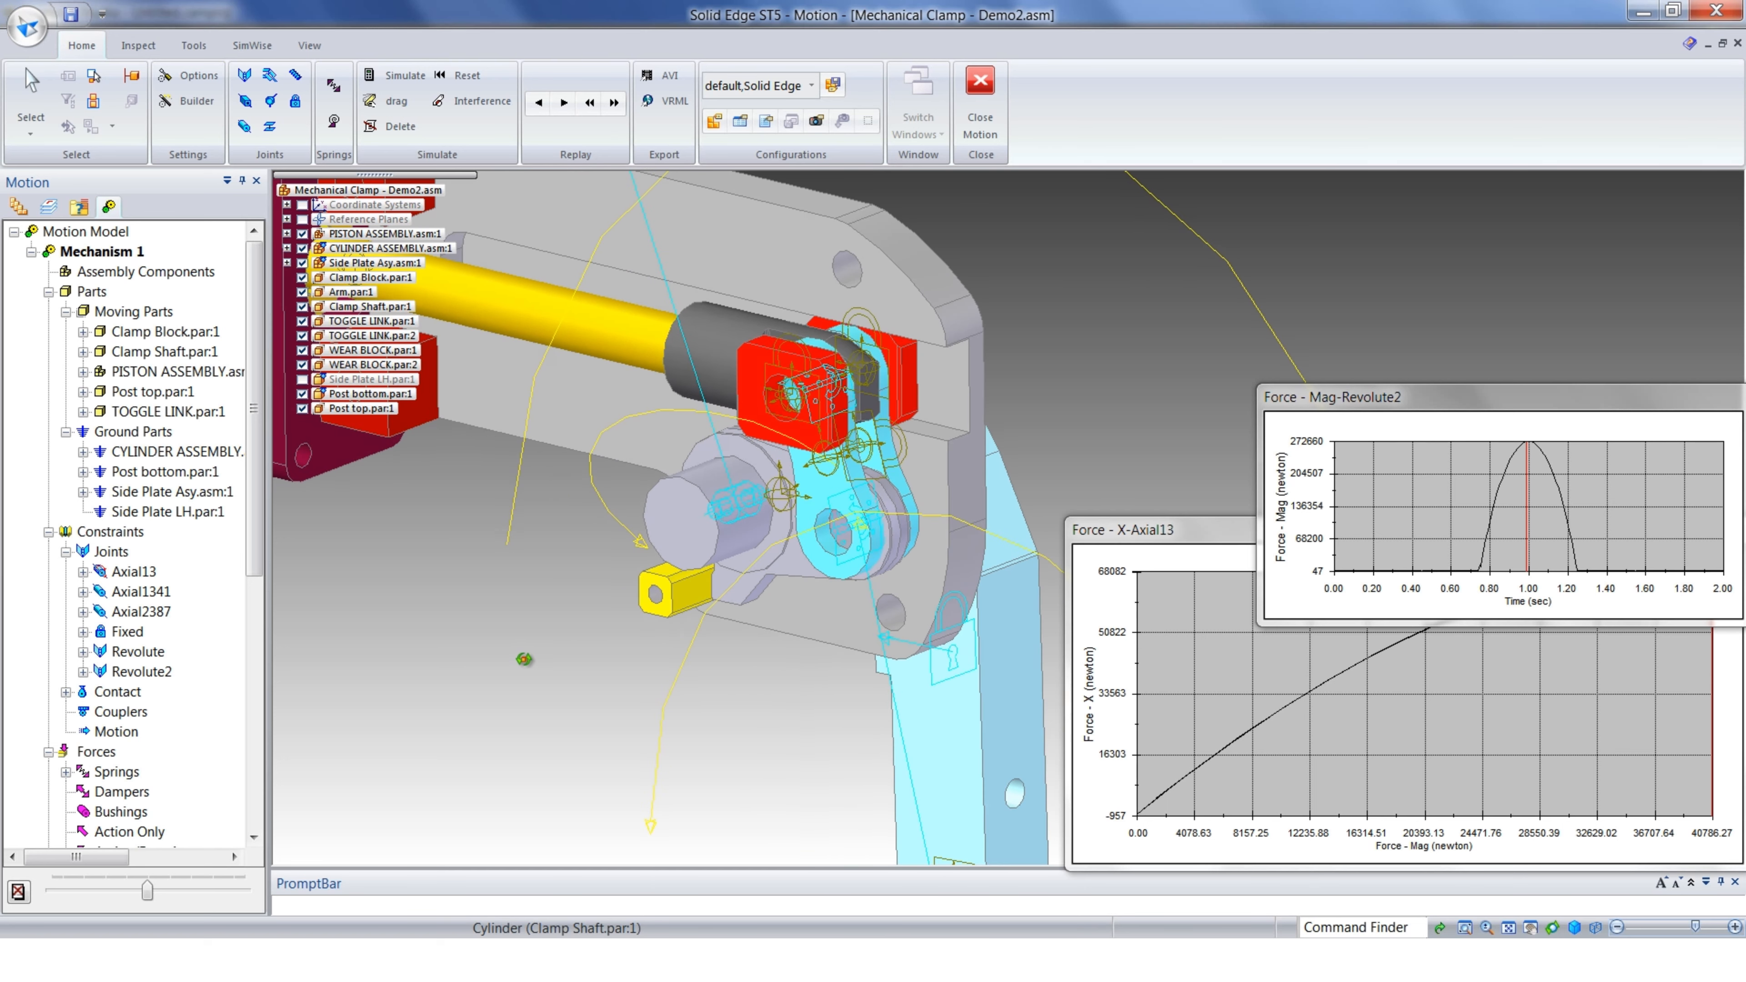
Set the Force Graphic display color to blue and apply it to the existing entities
right_click(120, 260)
left_click(151, 267)
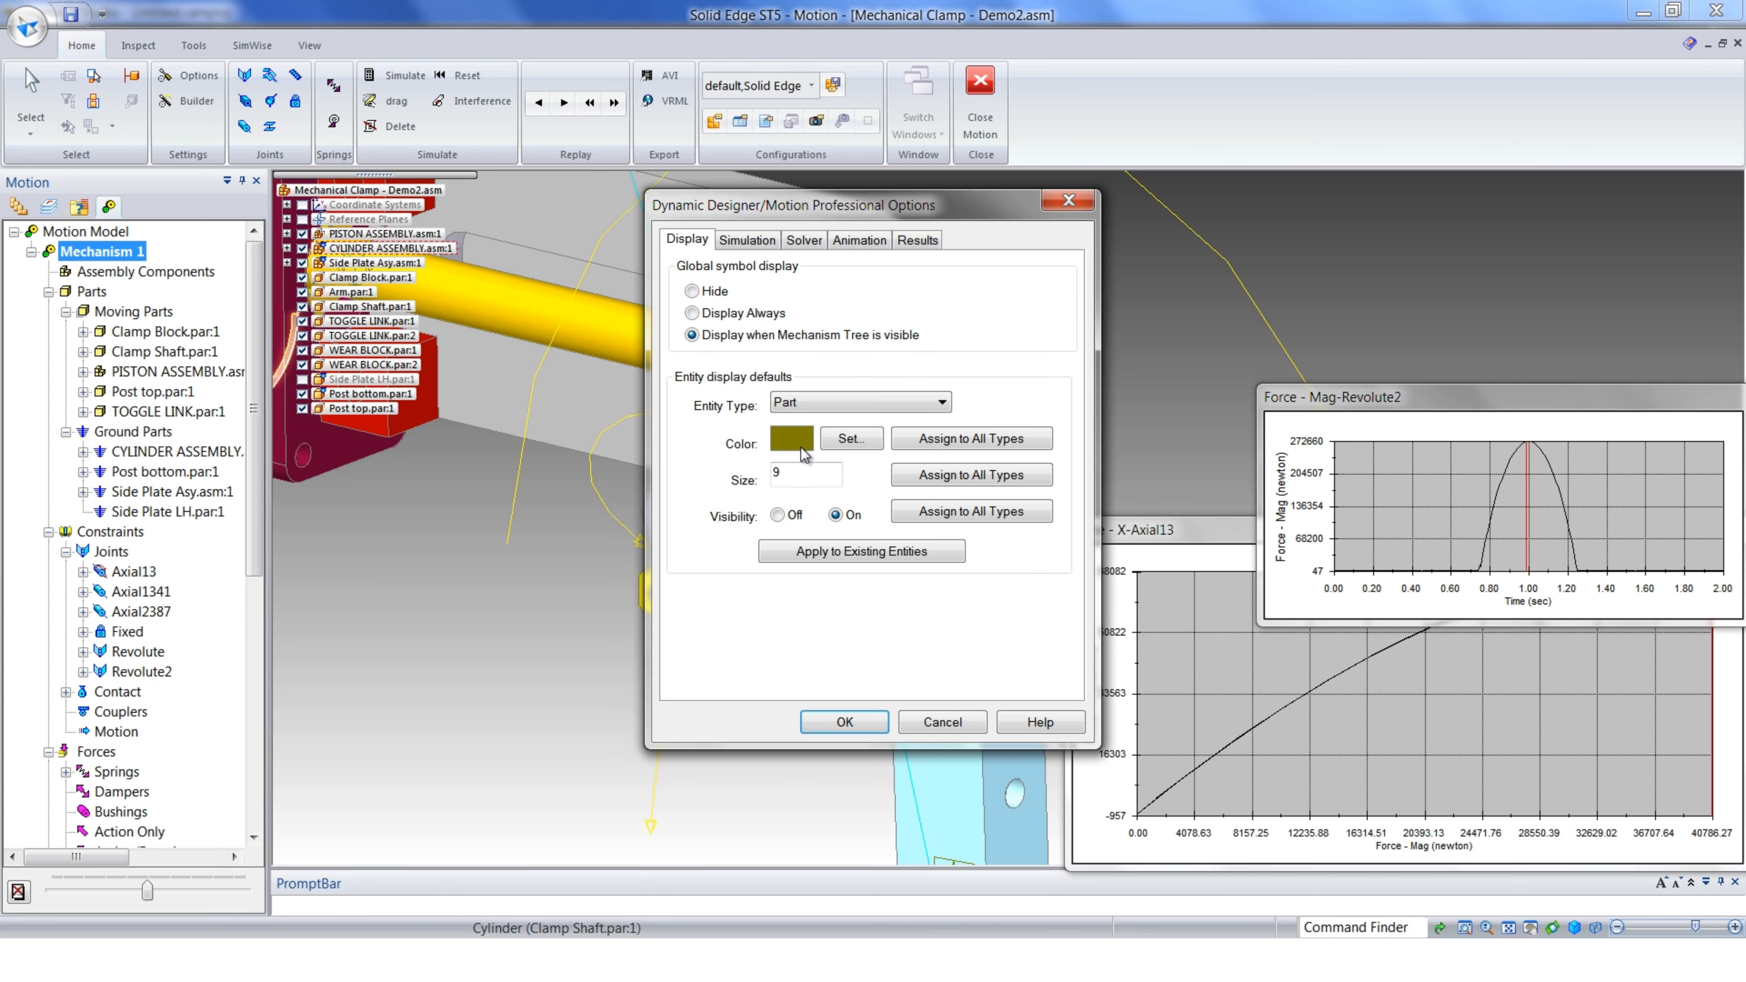
left_click(834, 406)
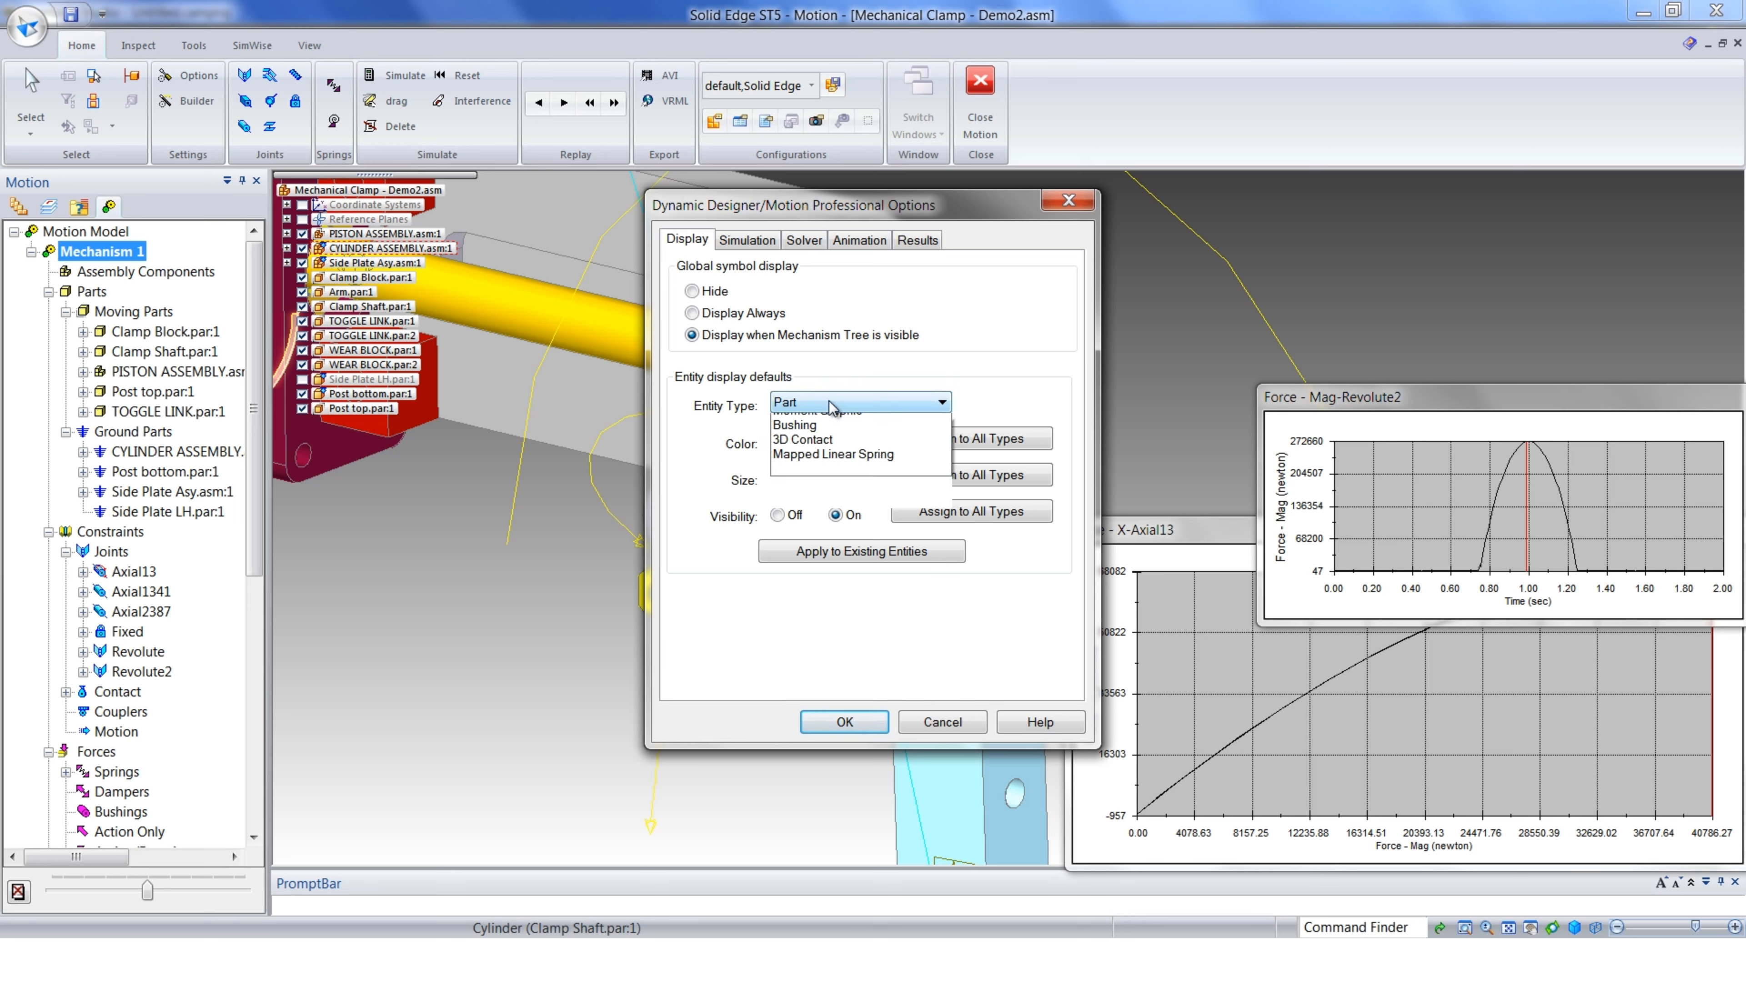
left_click(815, 653)
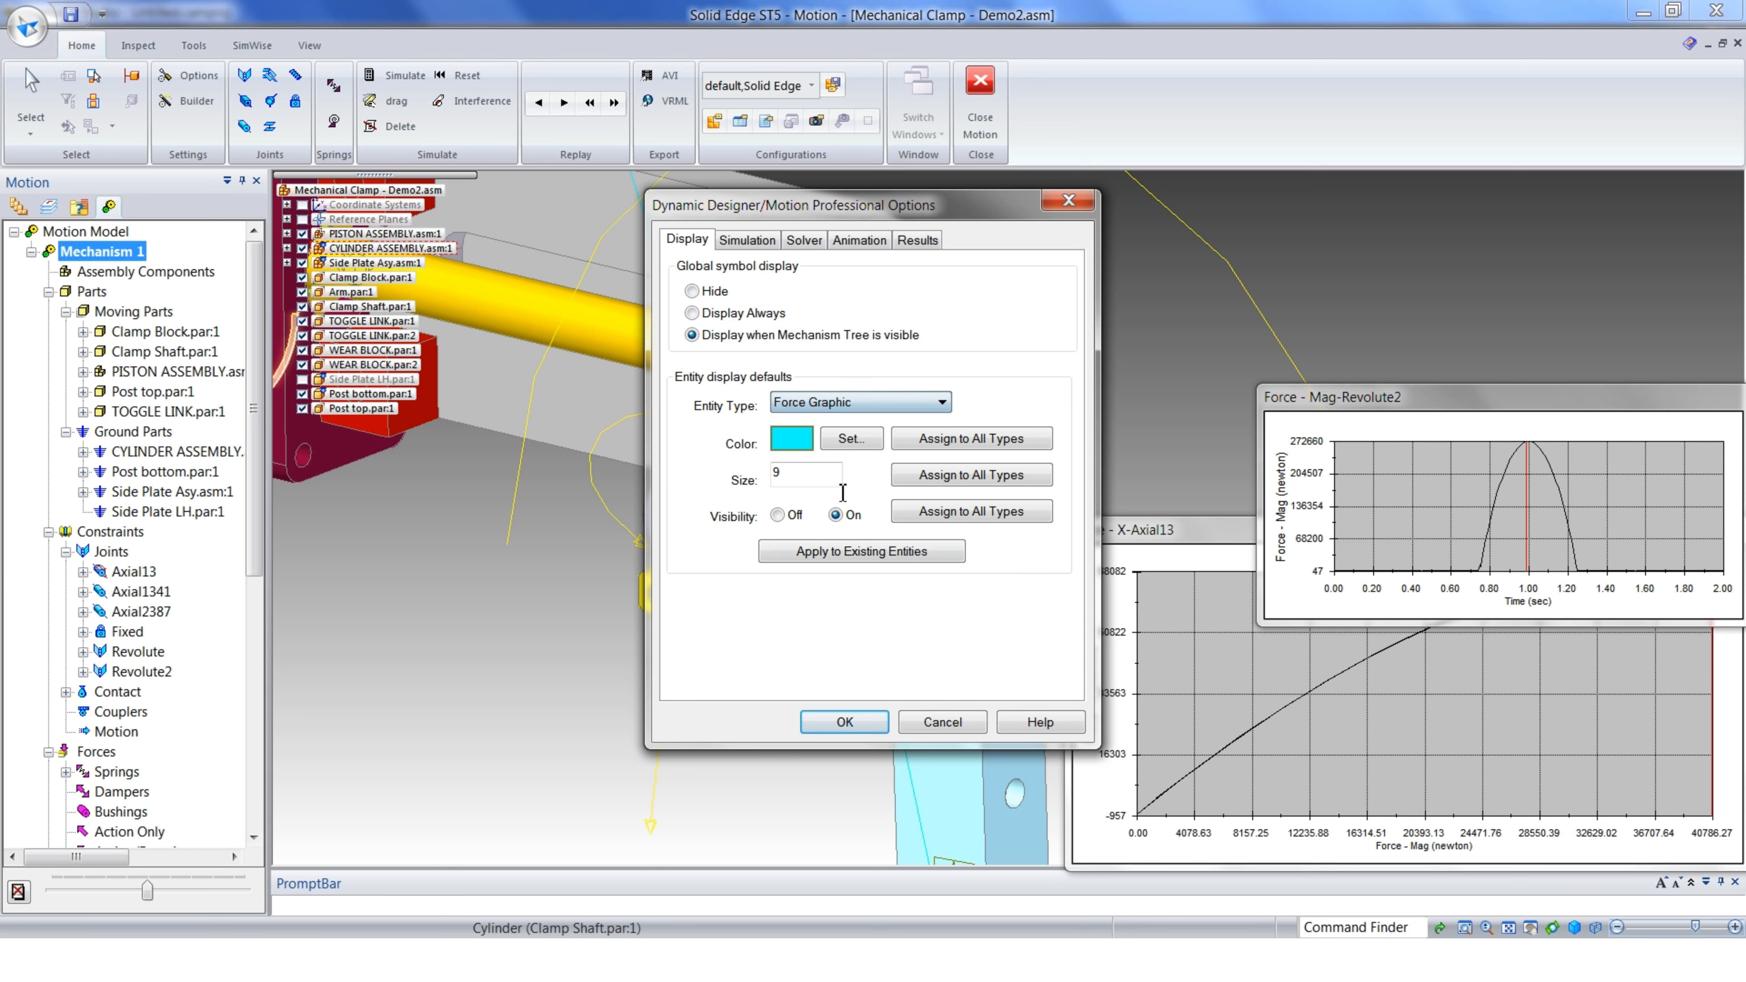
left_click(847, 445)
left_click(889, 427)
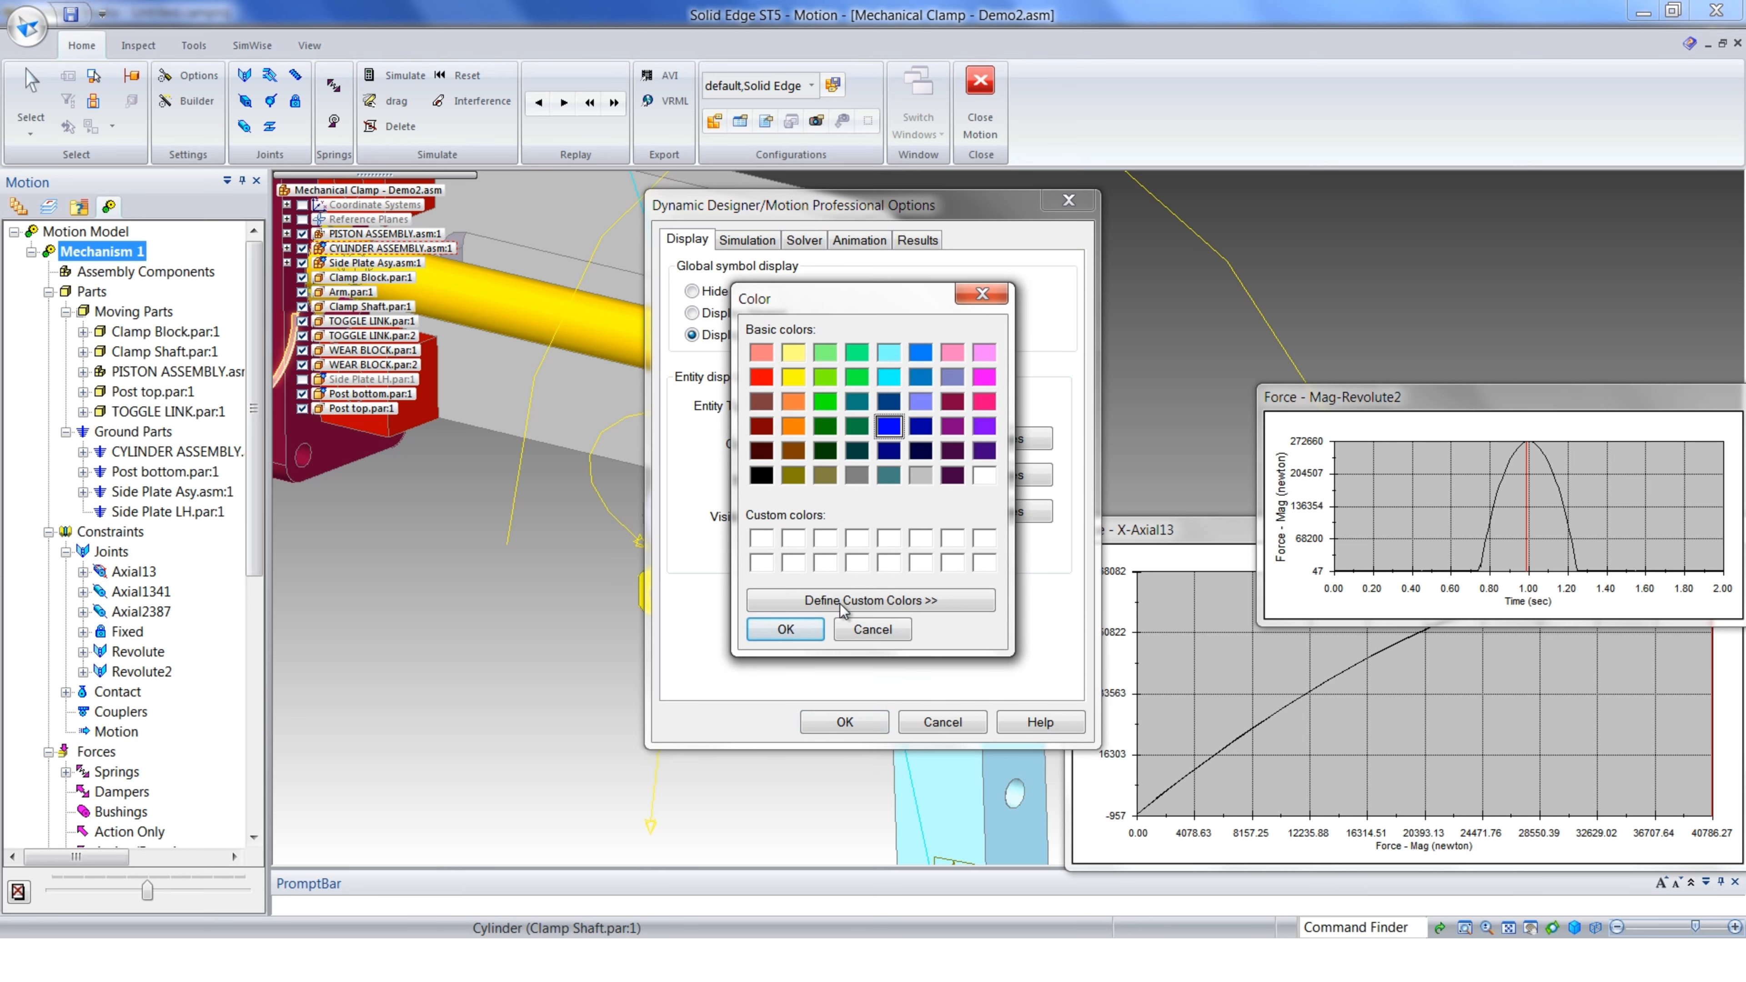
left_click(785, 629)
left_click(839, 552)
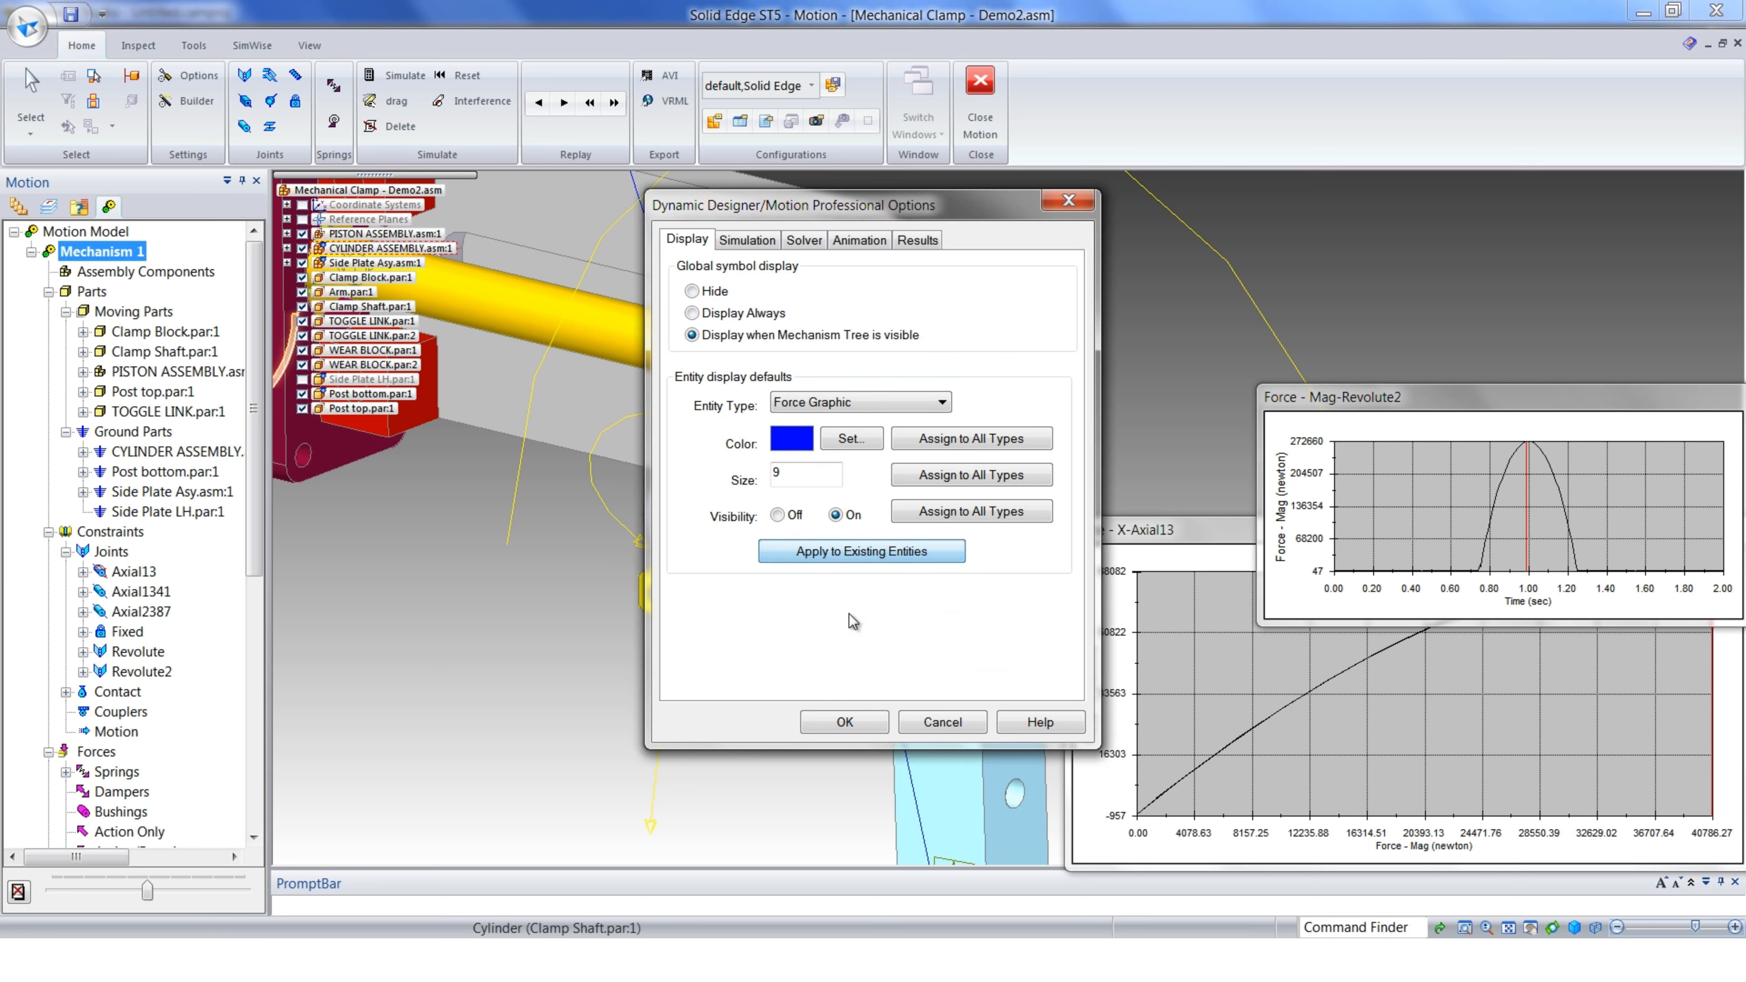
left_click(844, 723)
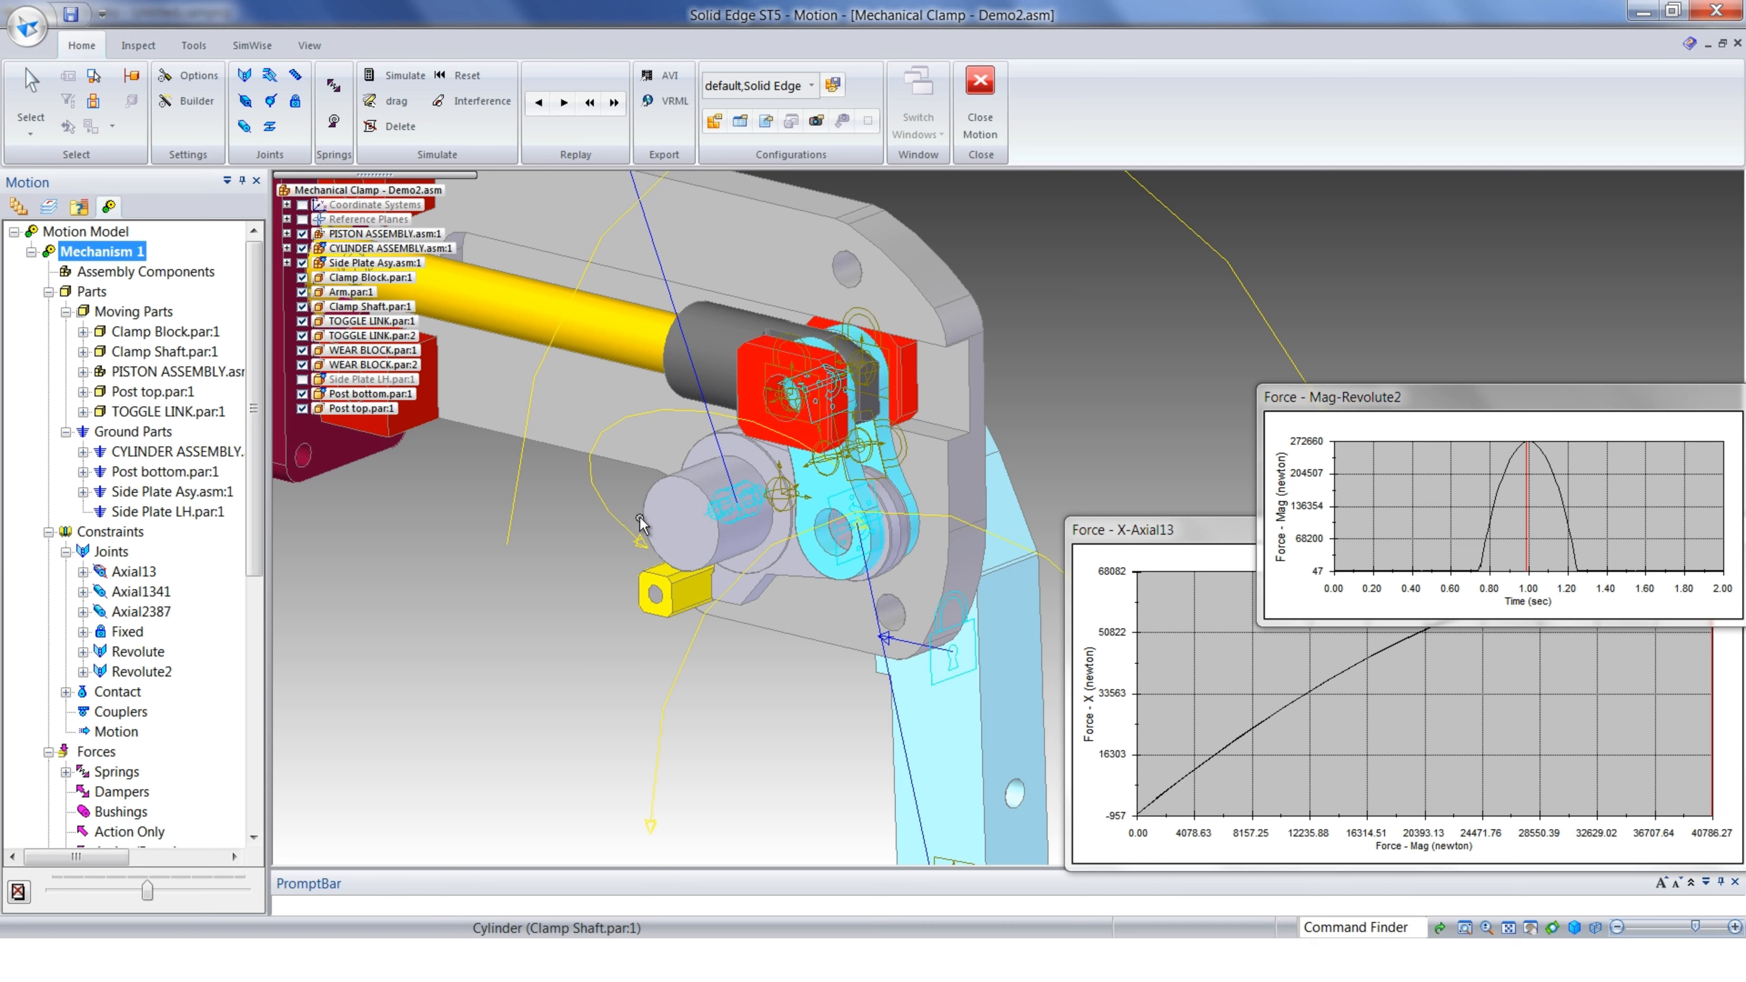
Leave the Motion environment and hide every component of the assembly except Clamp Shaft.par:1
left_click(979, 86)
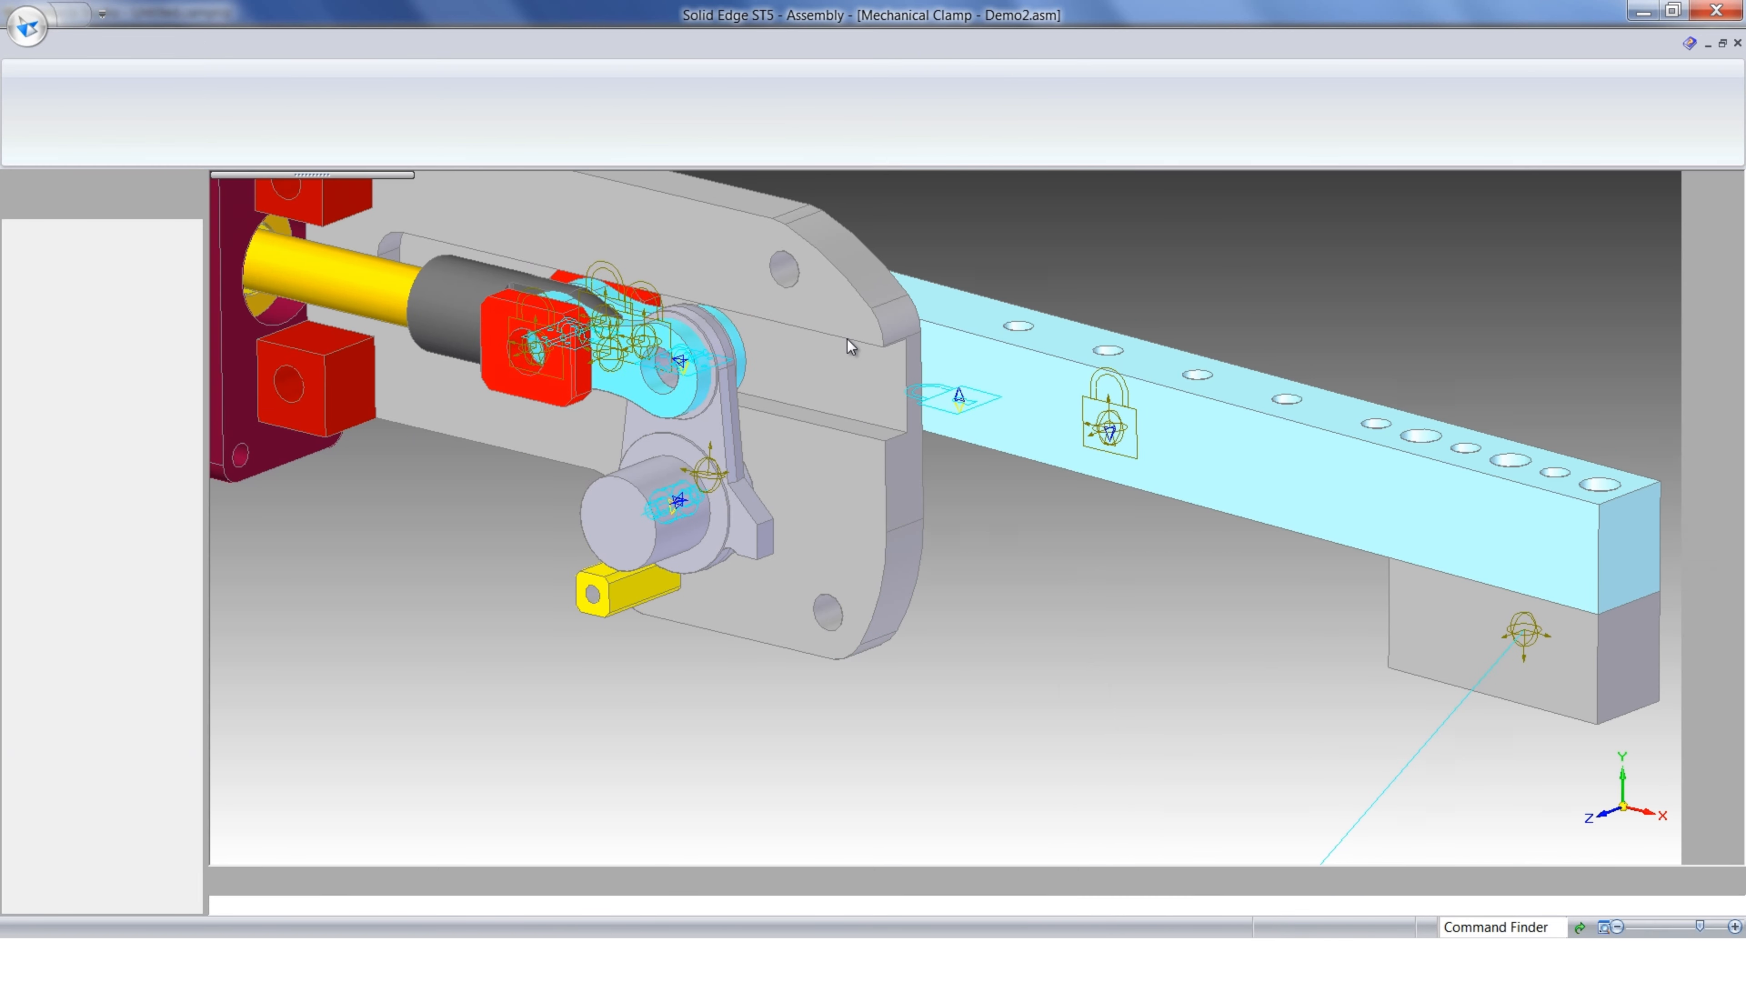
right_click(273, 189)
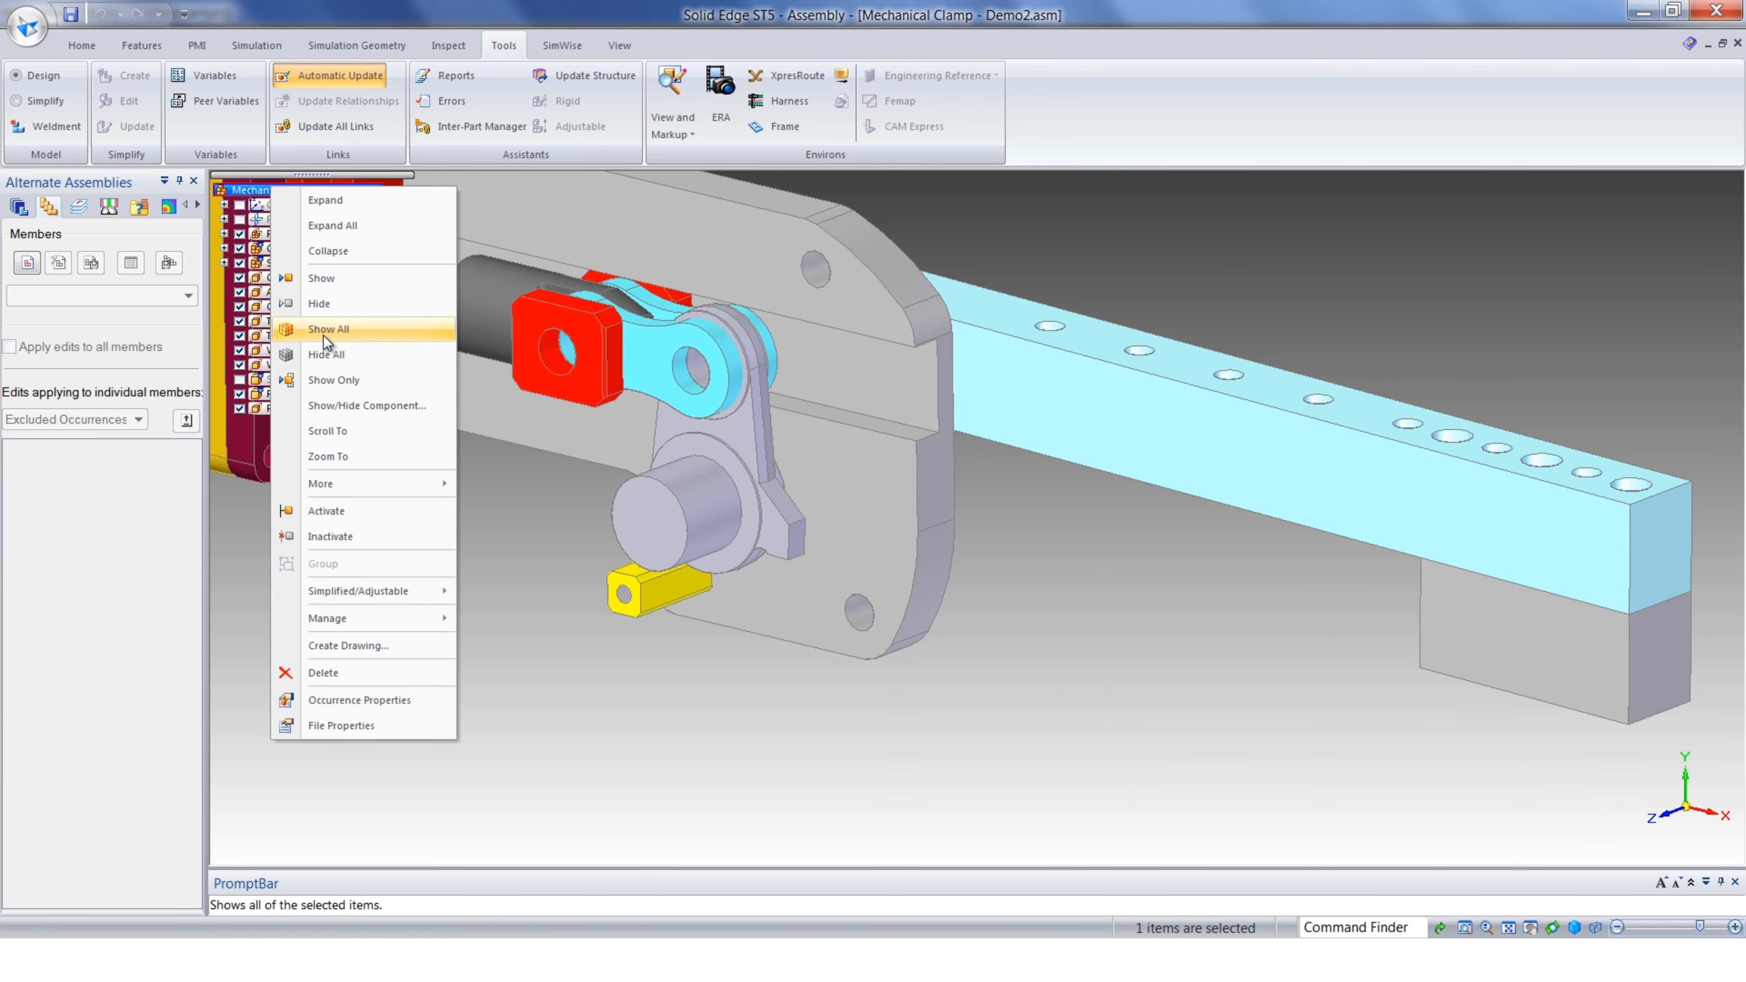
left_click(316, 303)
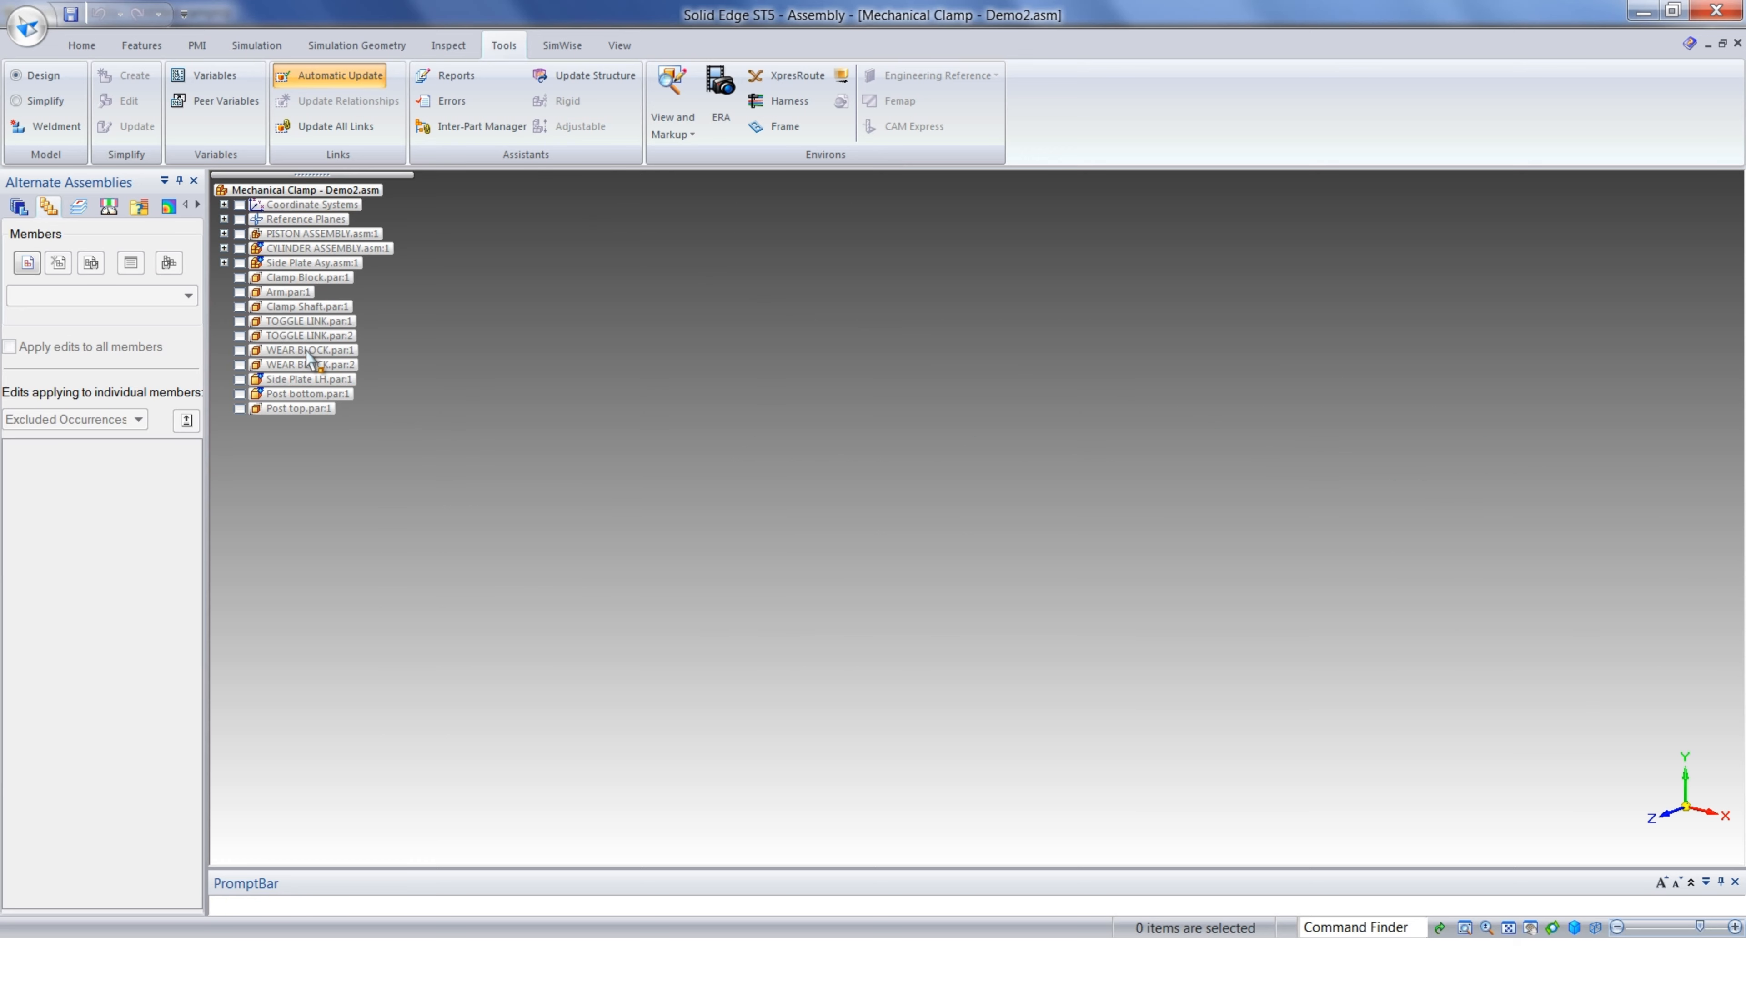
left_click(239, 307)
Reopen the Motion environment and set the simulation replay to the force peak at 1.00 s
left_click(842, 81)
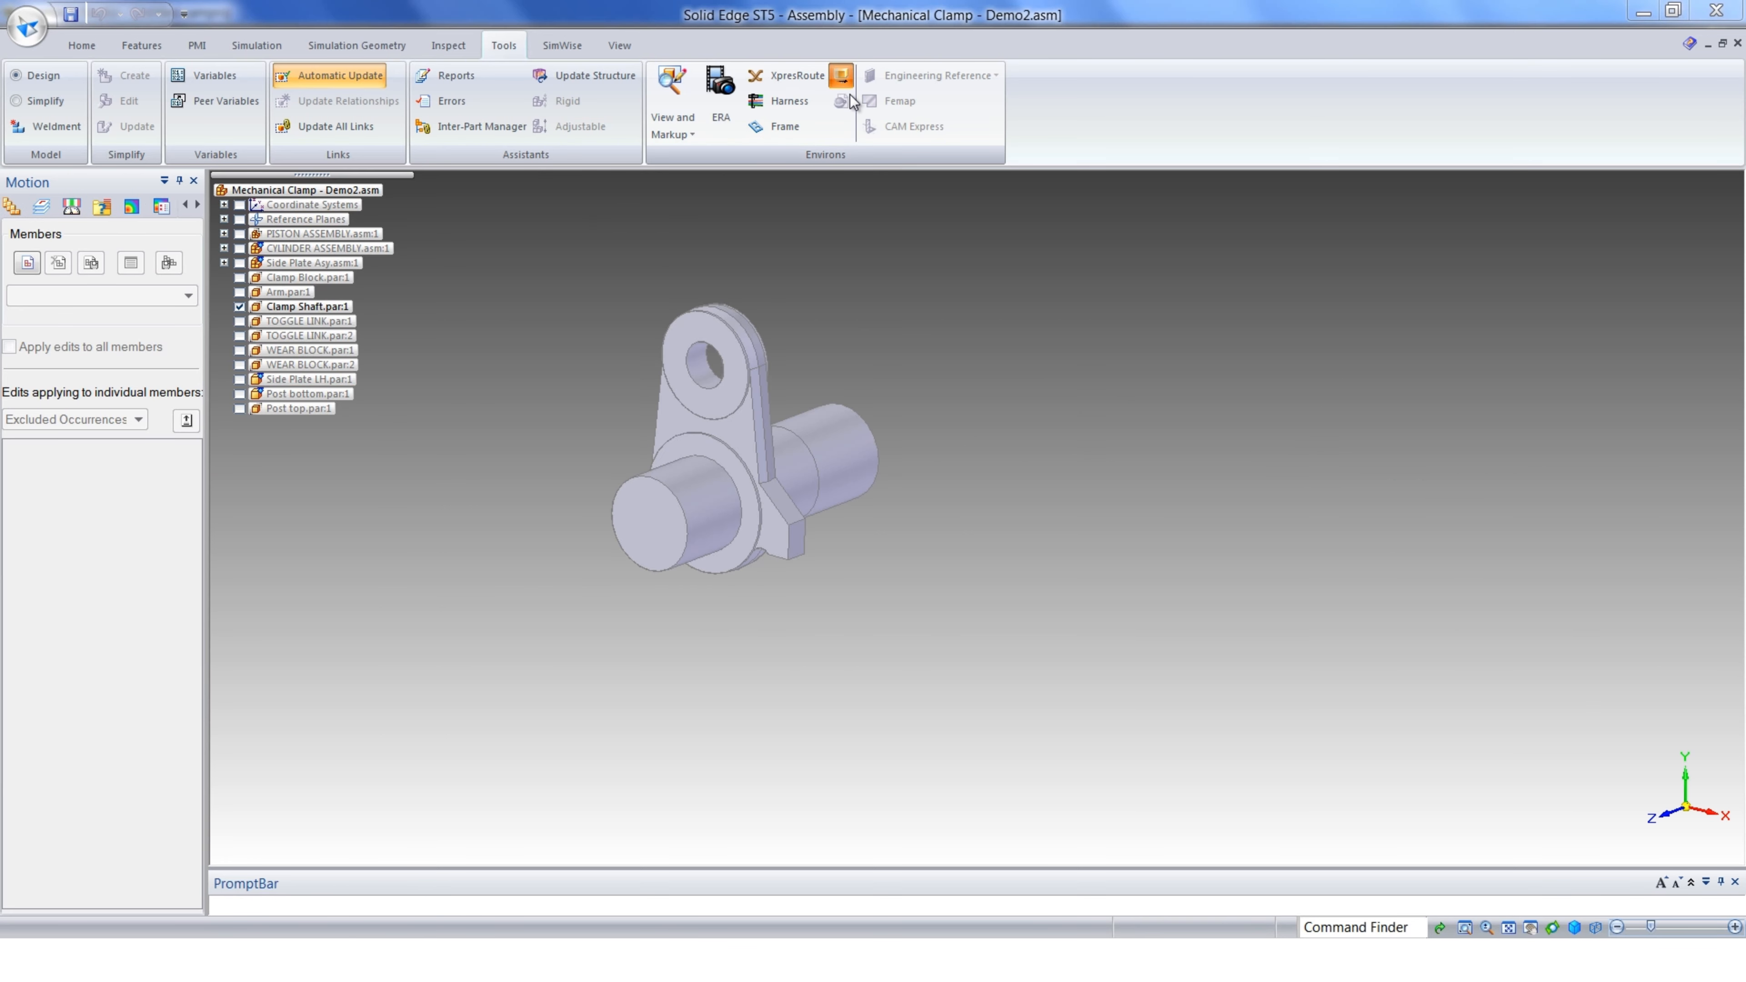
left_click(1058, 555)
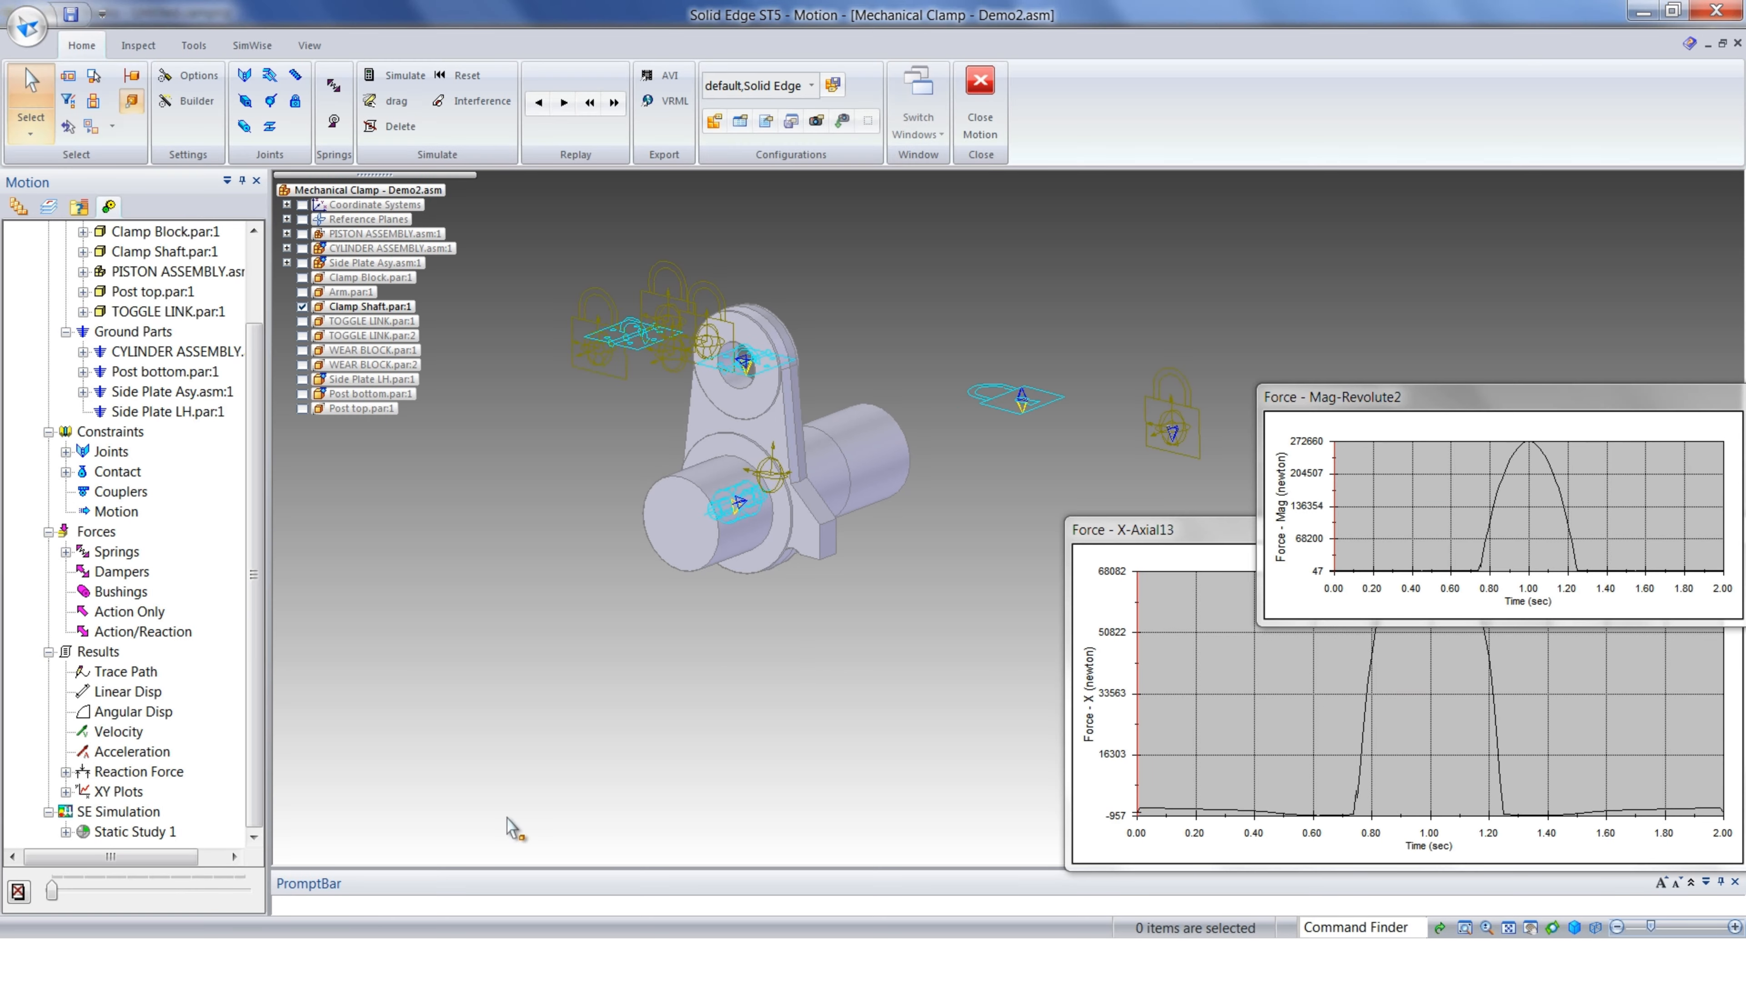
left_click_drag(54, 892, 151, 894)
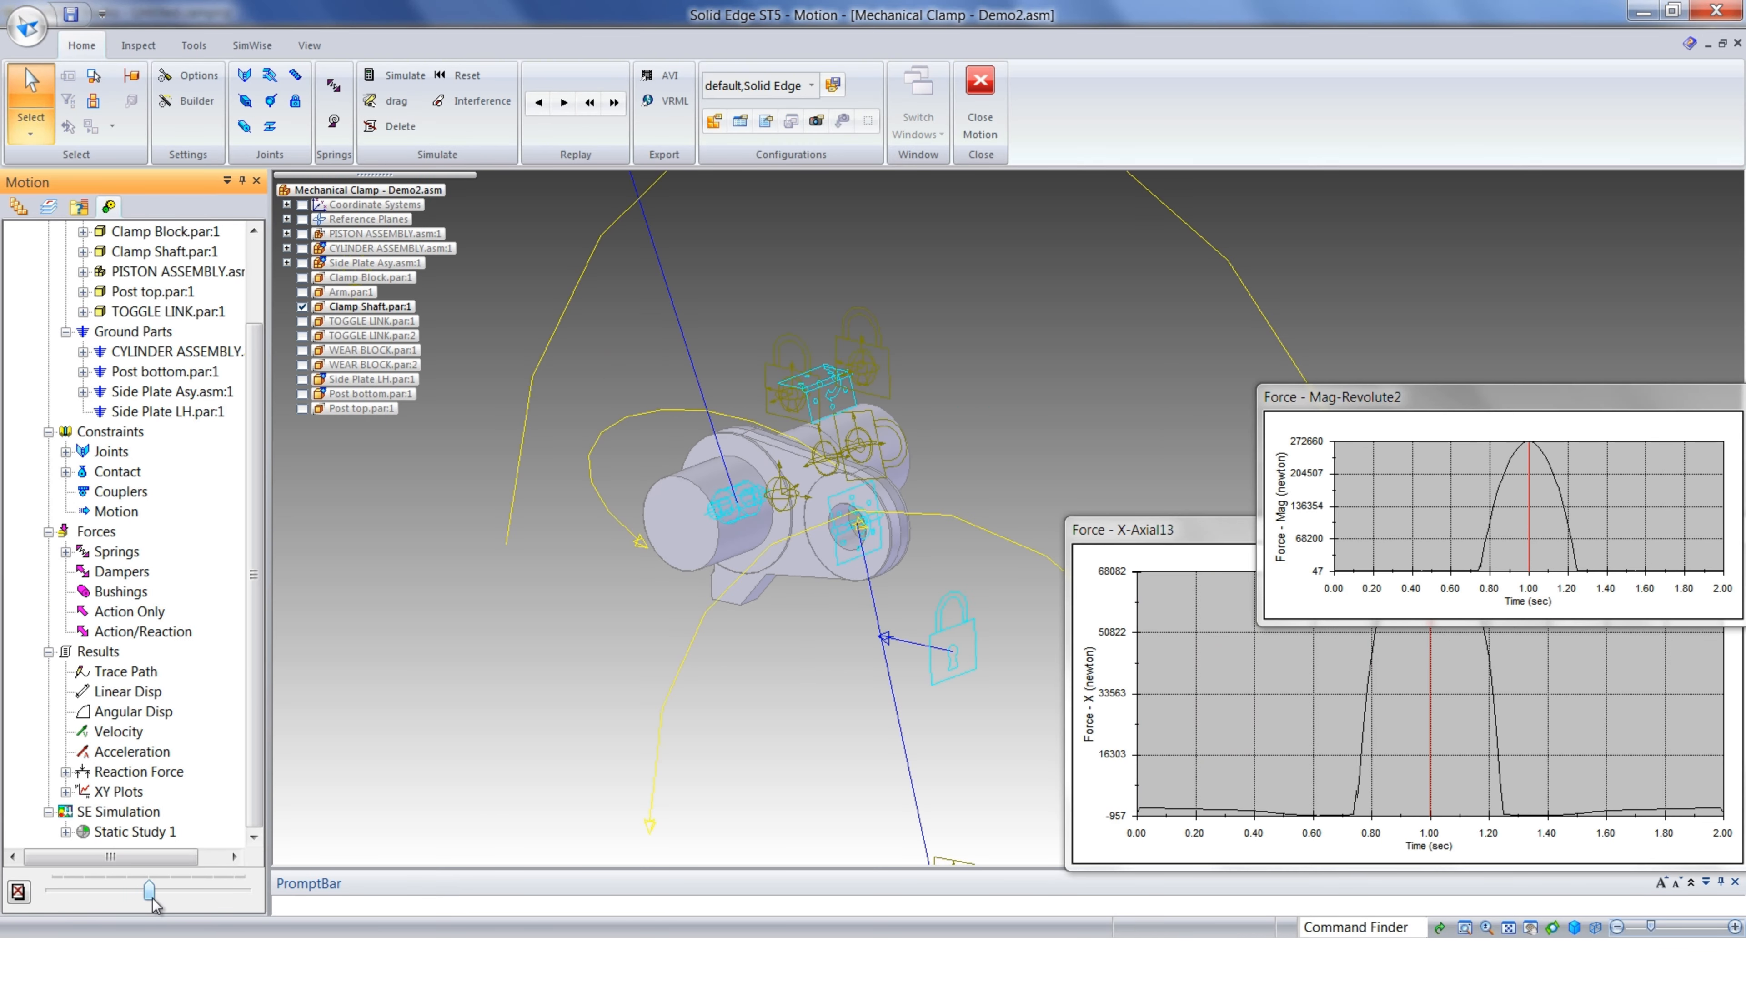
mouse_move(474, 671)
middle_mouse_down()
mouse_move(418, 665)
mouse_move(484, 662)
mouse_move(466, 658)
mouse_move(468, 727)
middle_mouse_up()
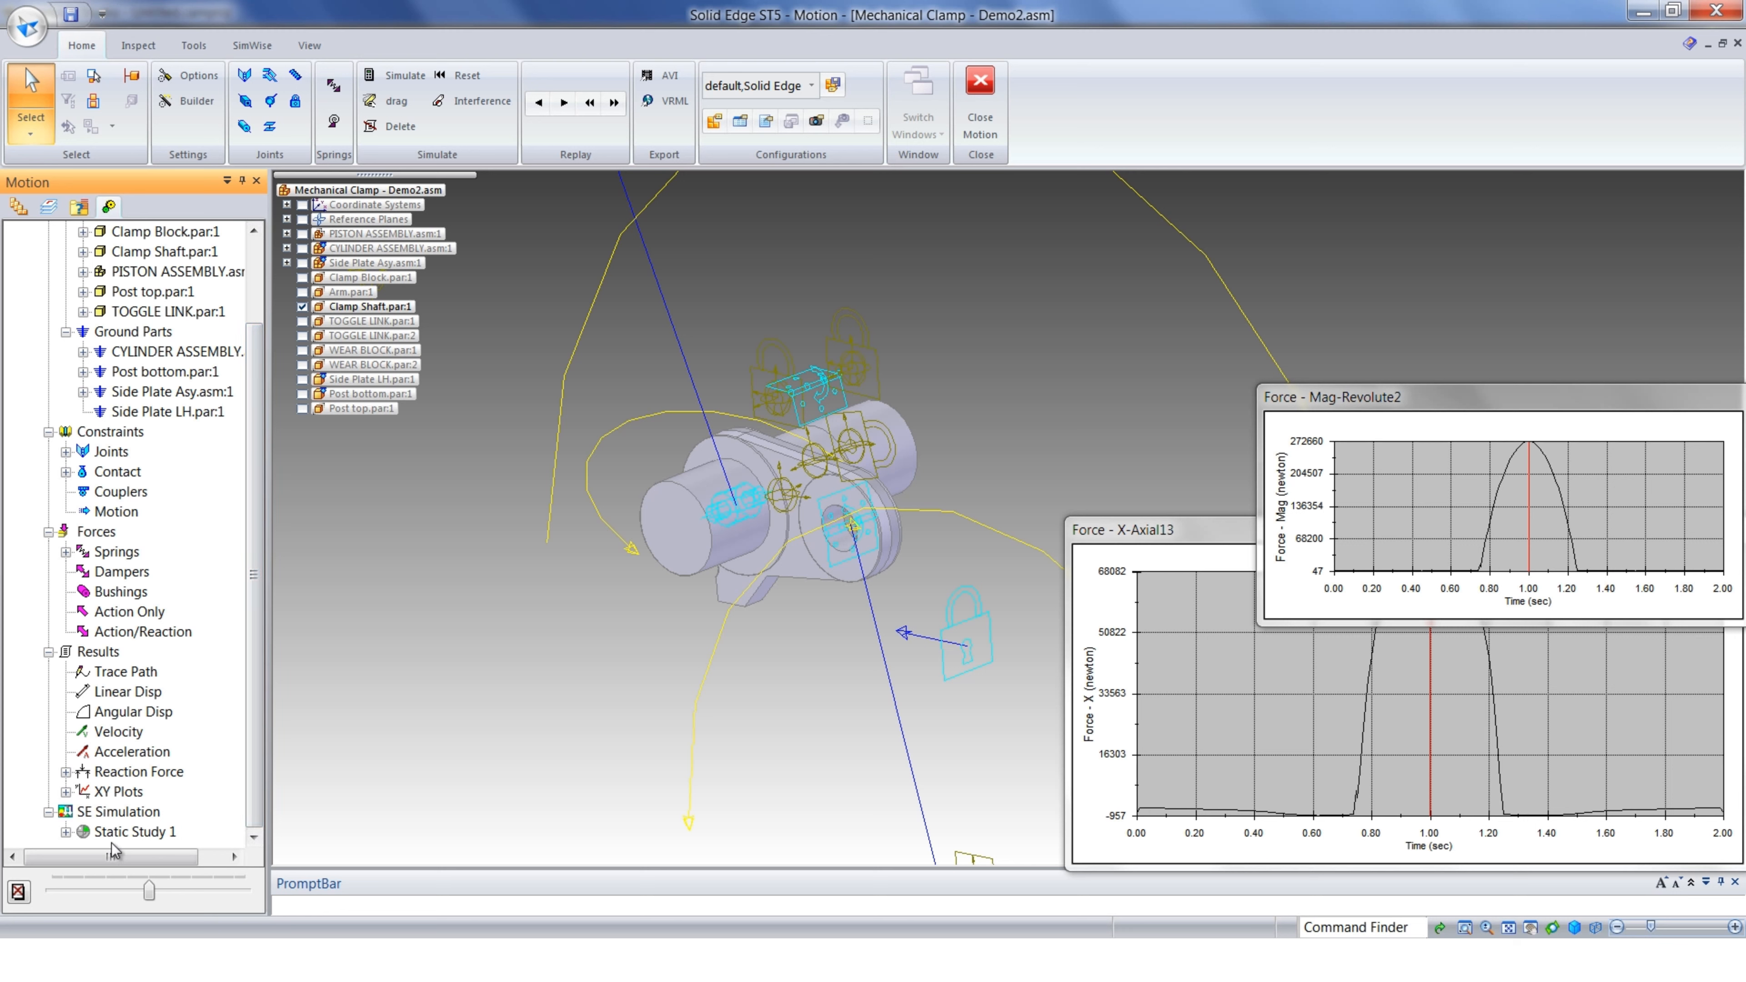
Add the motion loads to Clamp Shaft.par:1 in Static Study 1, leaving constraint Axial2387 without load entities
left_click(66, 832)
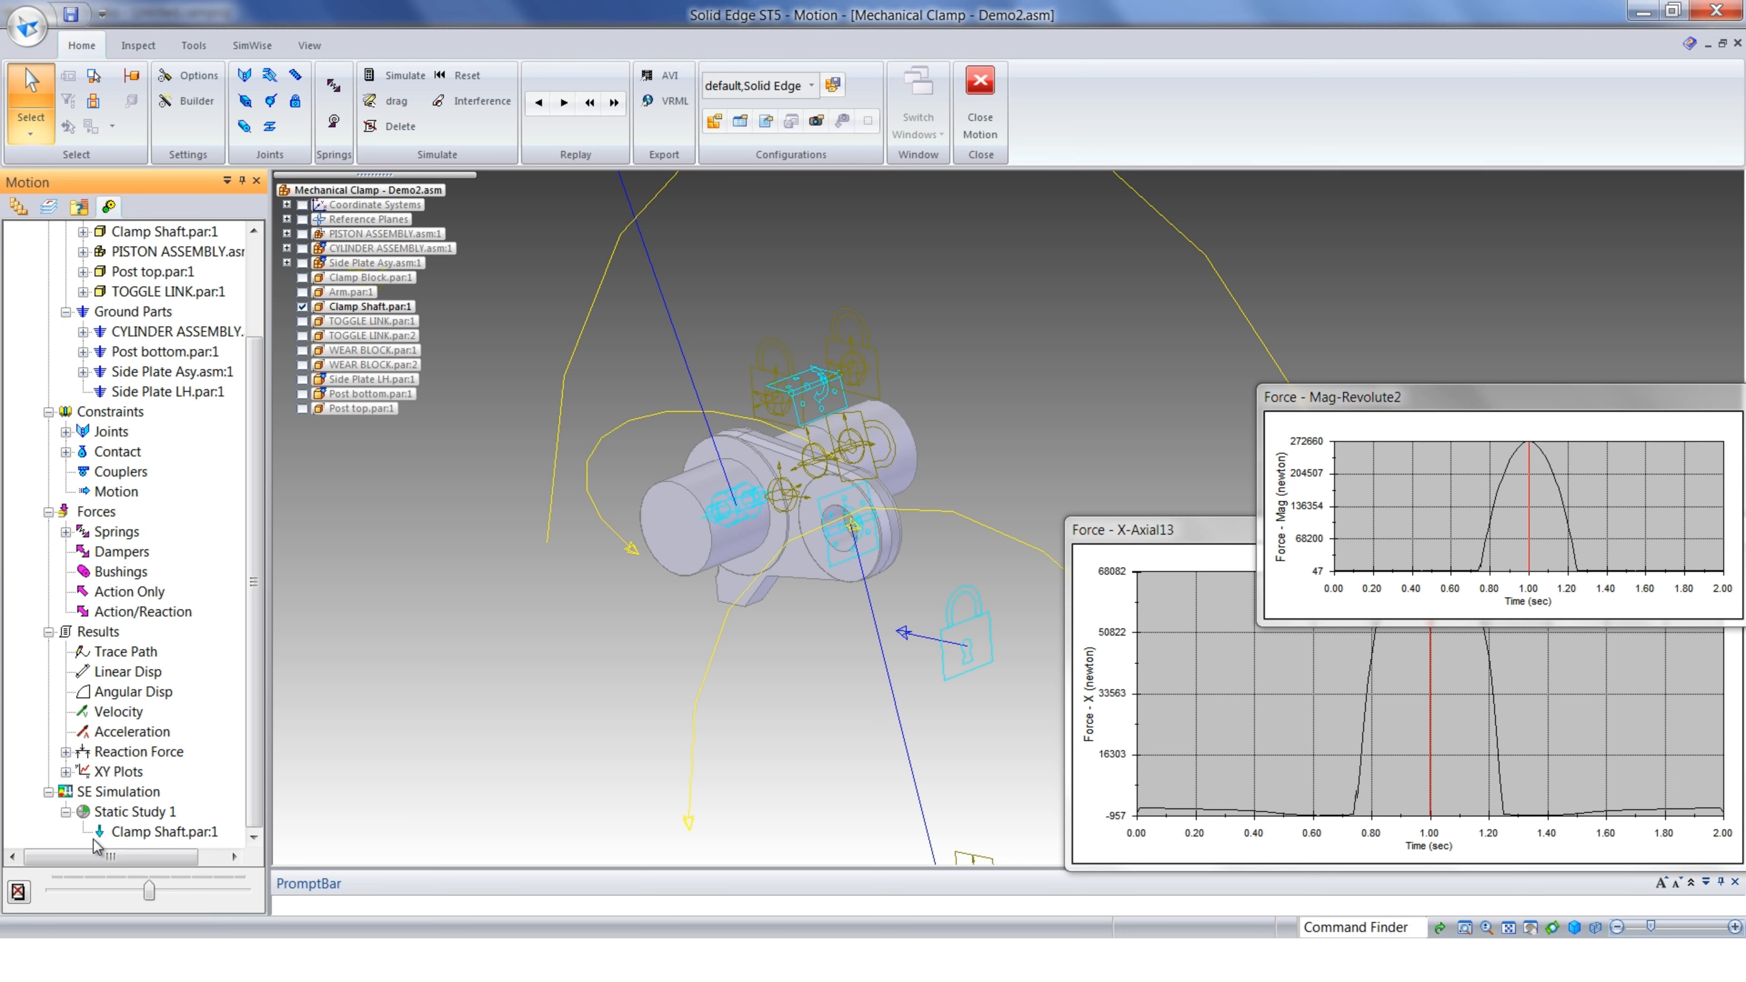
right_click(134, 835)
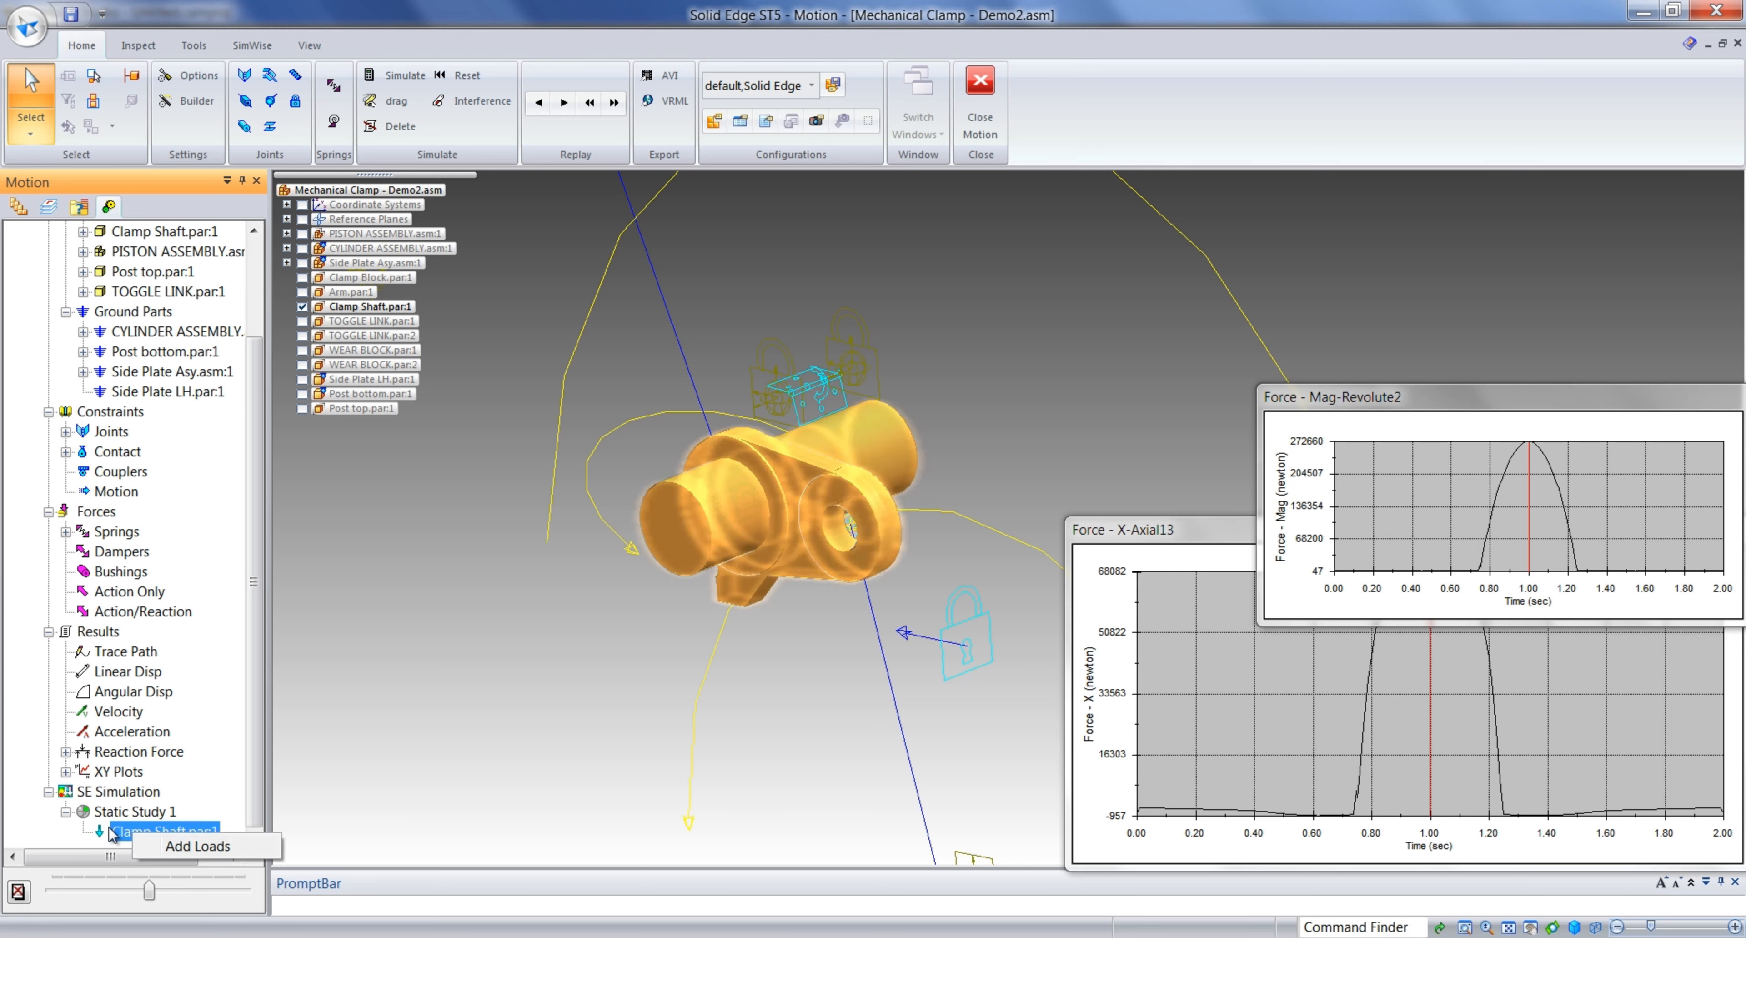
left_click(184, 849)
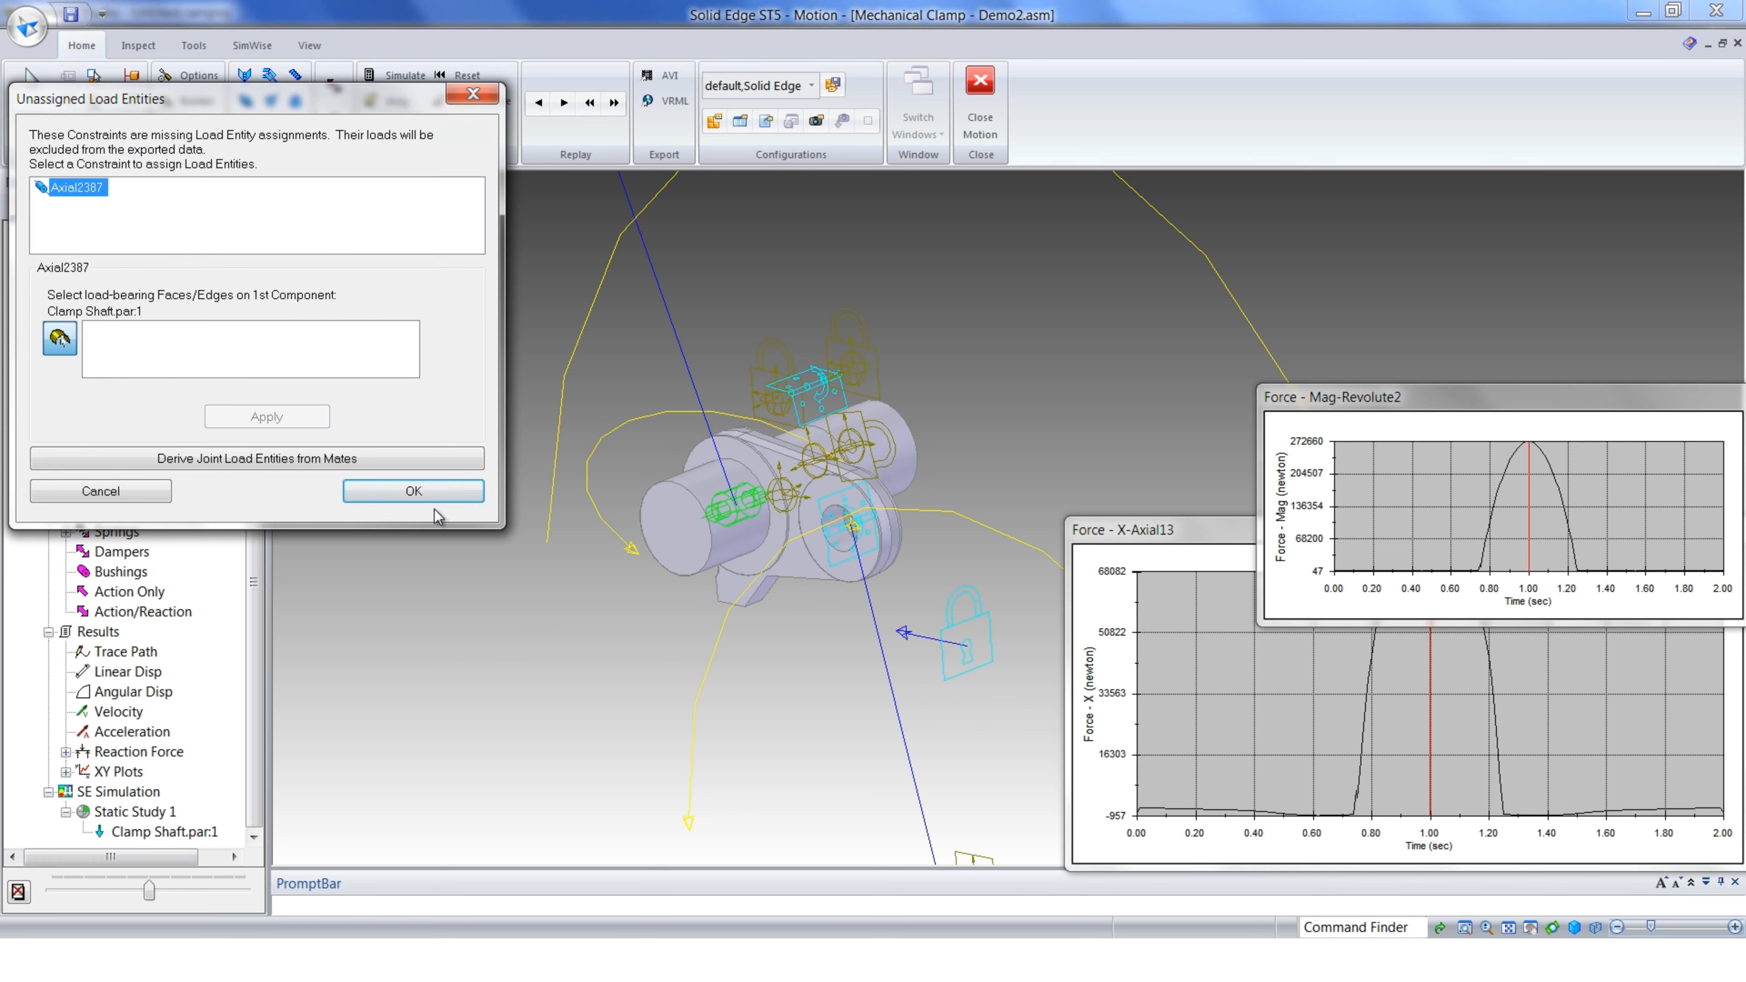
left_click(415, 491)
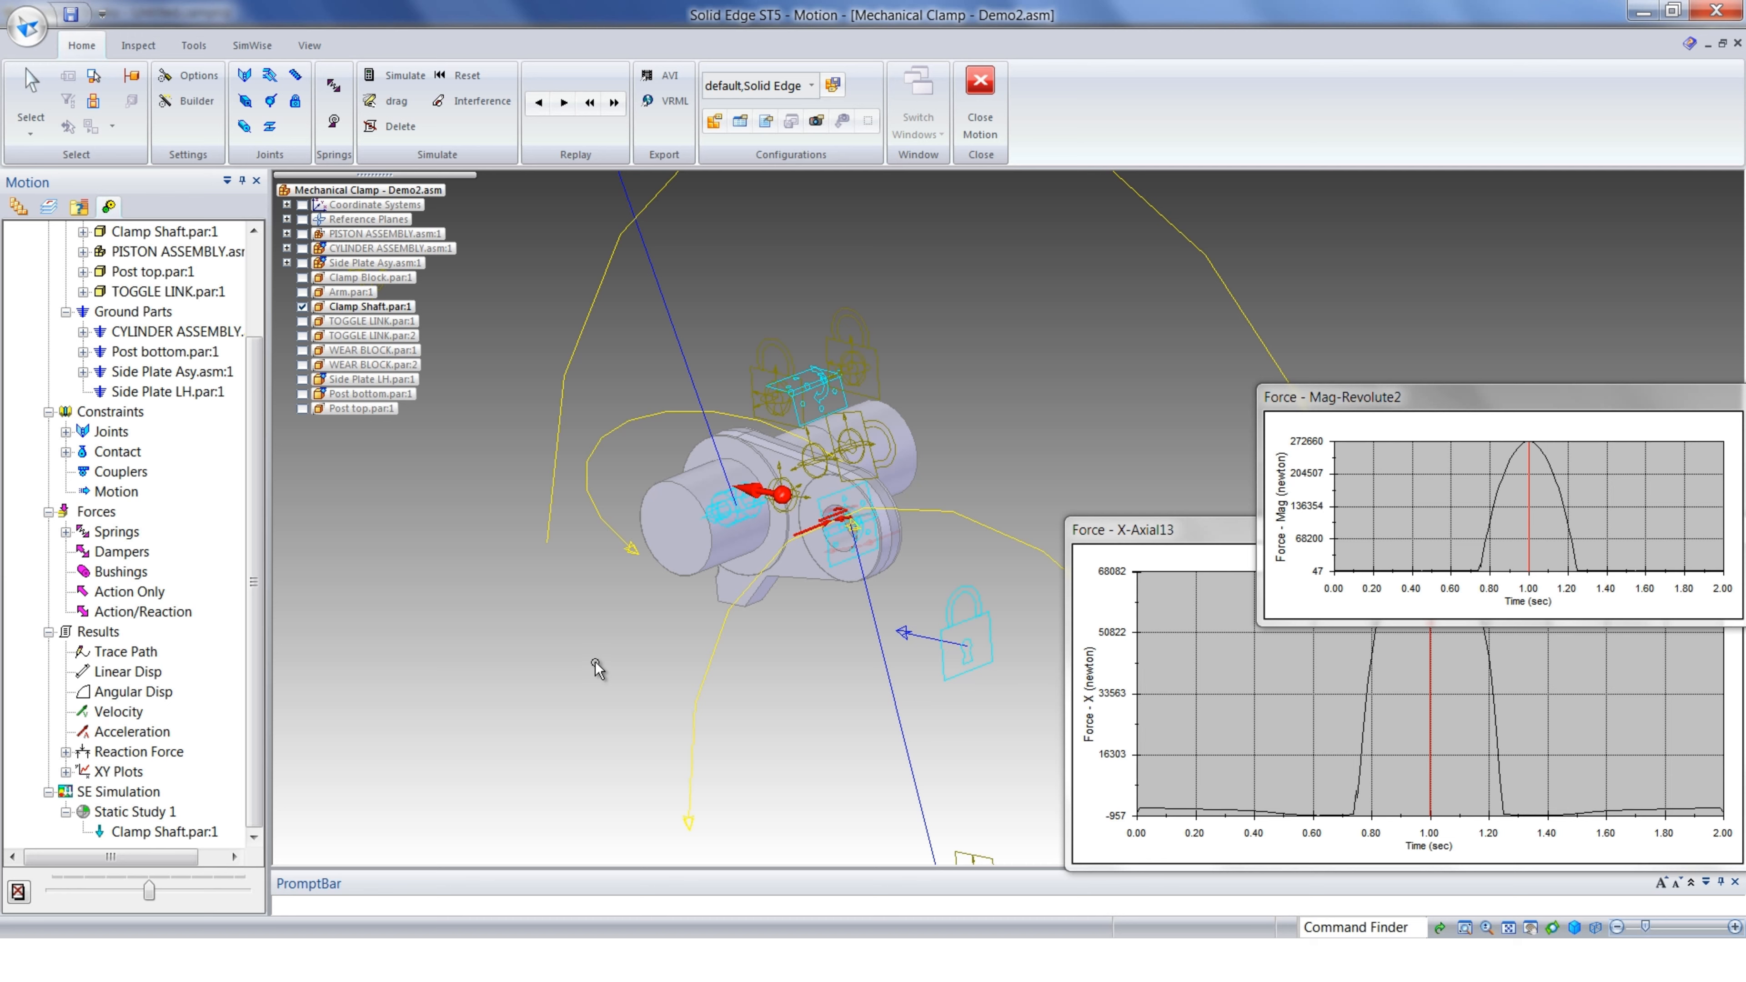
mouse_move(597, 667)
middle_mouse_down()
mouse_move(611, 630)
mouse_move(664, 623)
mouse_move(603, 642)
middle_mouse_up()
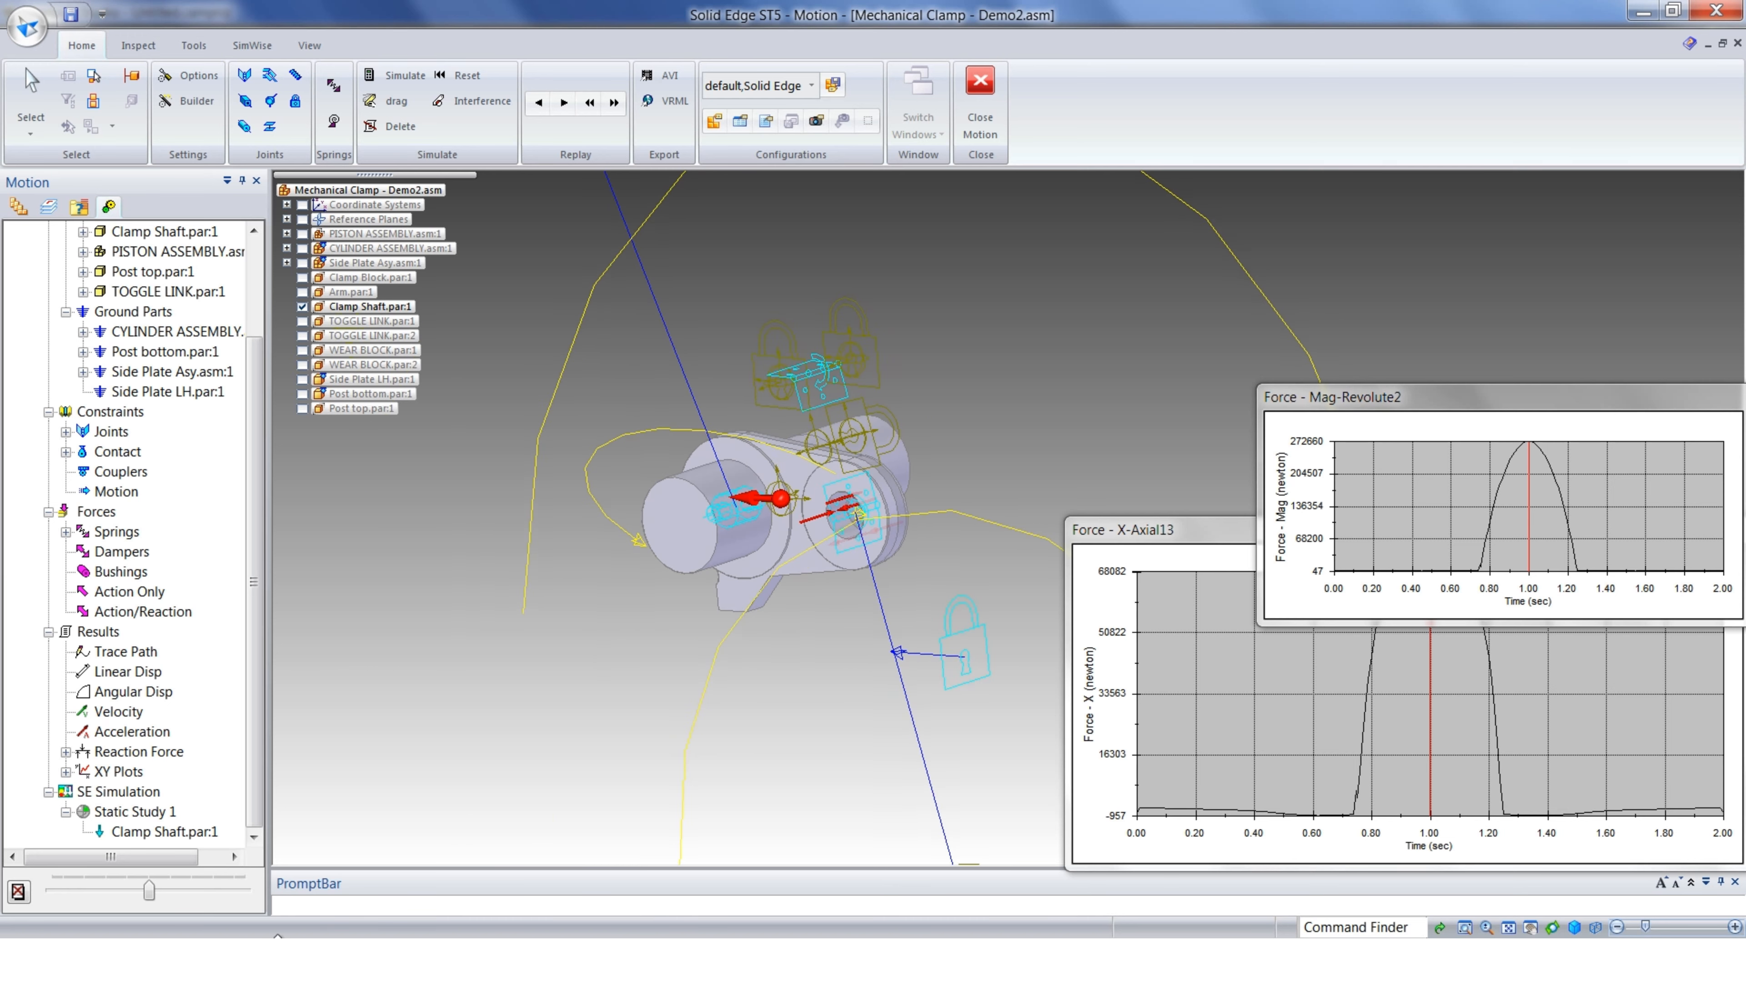
Rewind the replay to its start, then exit Motion and expand the Loads of Static Study 1 in the assembly's simulation tree
left_click_drag(150, 894, 51, 891)
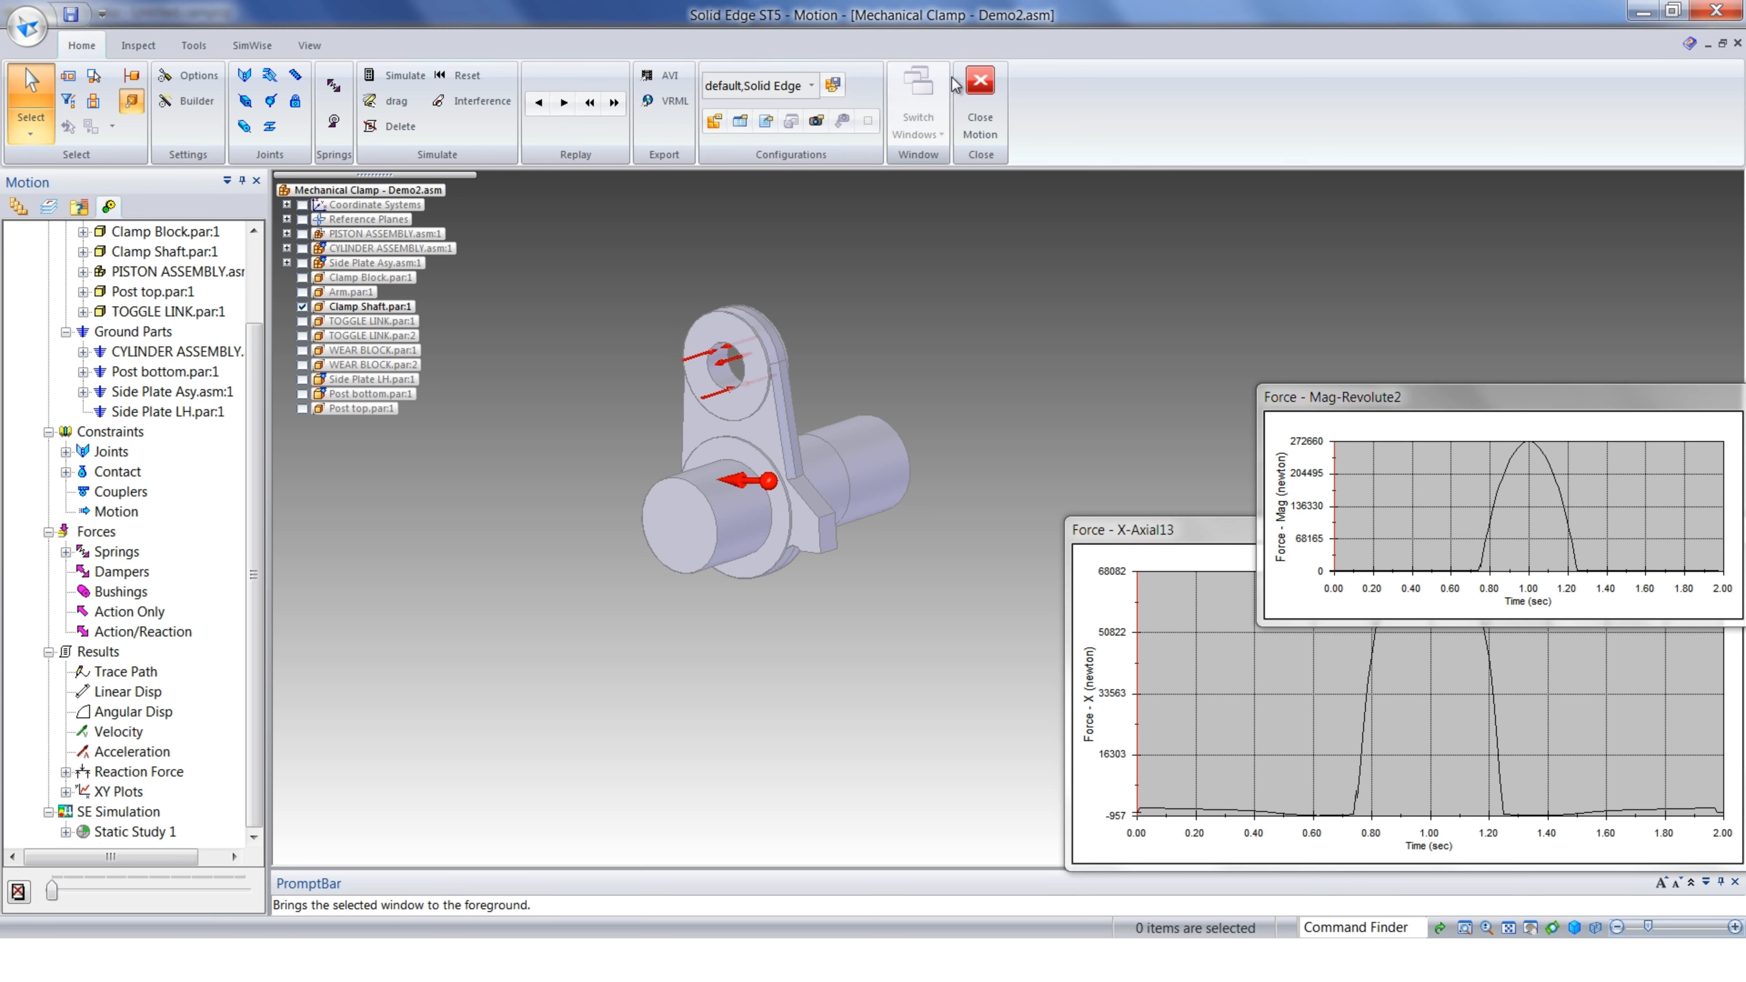
left_click(979, 83)
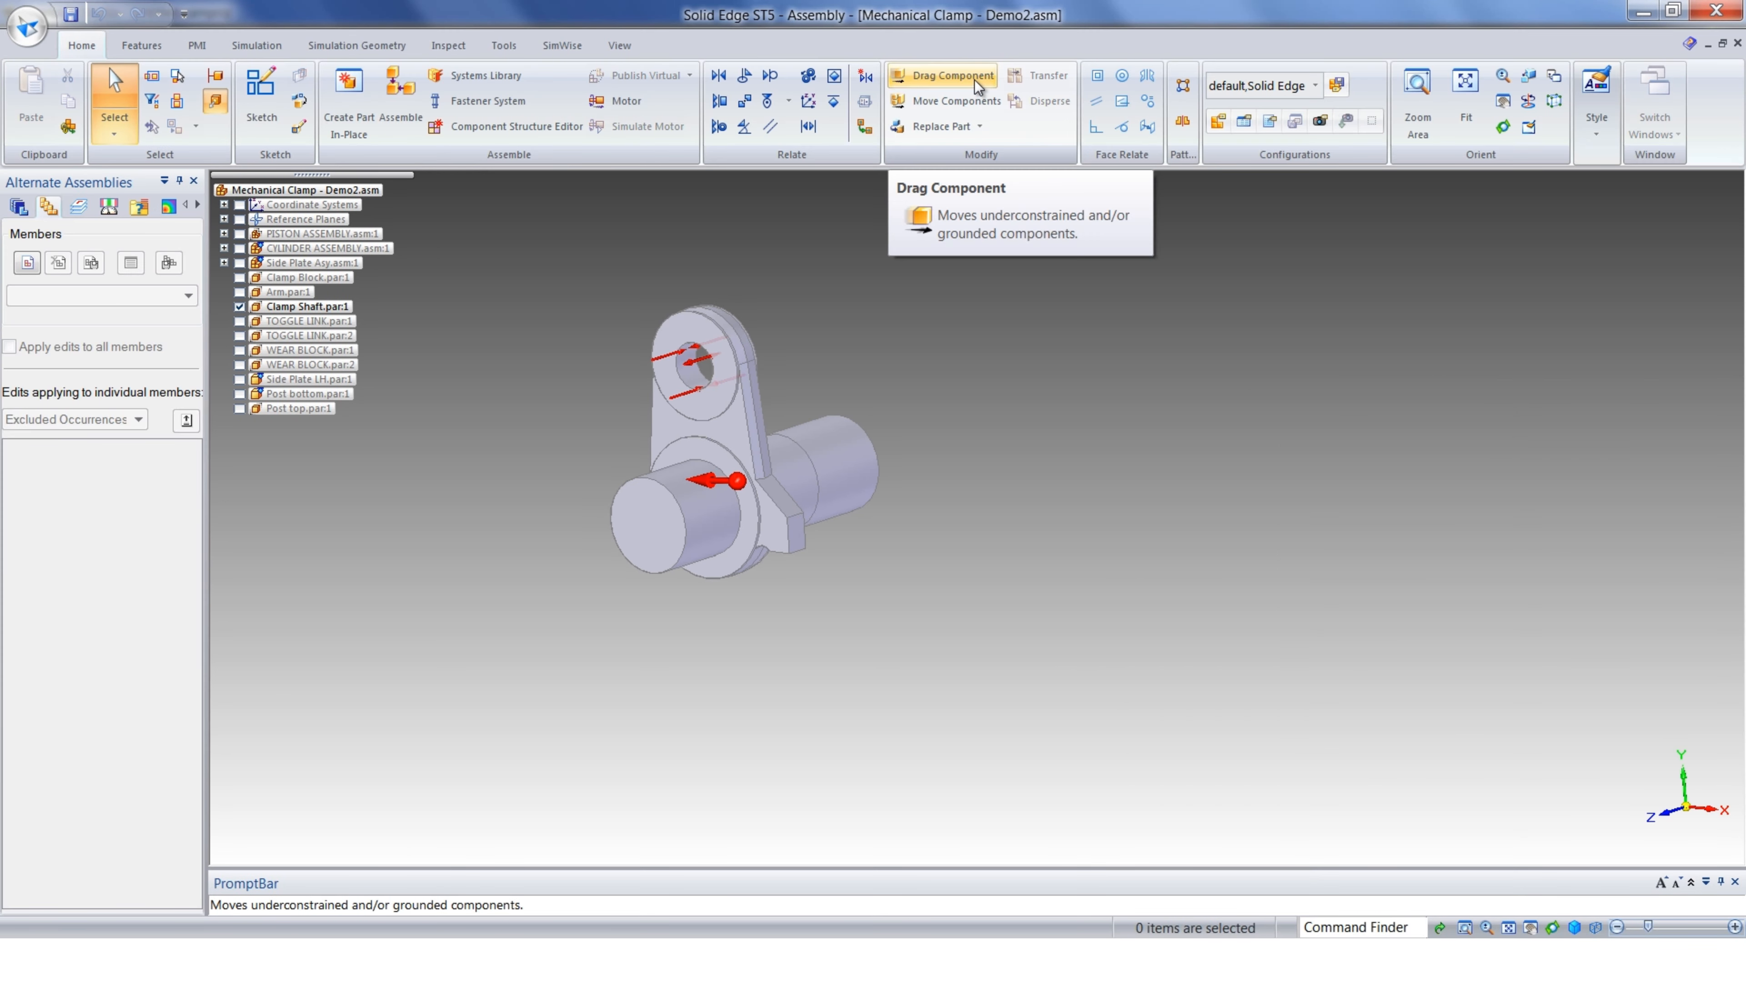
left_click(168, 207)
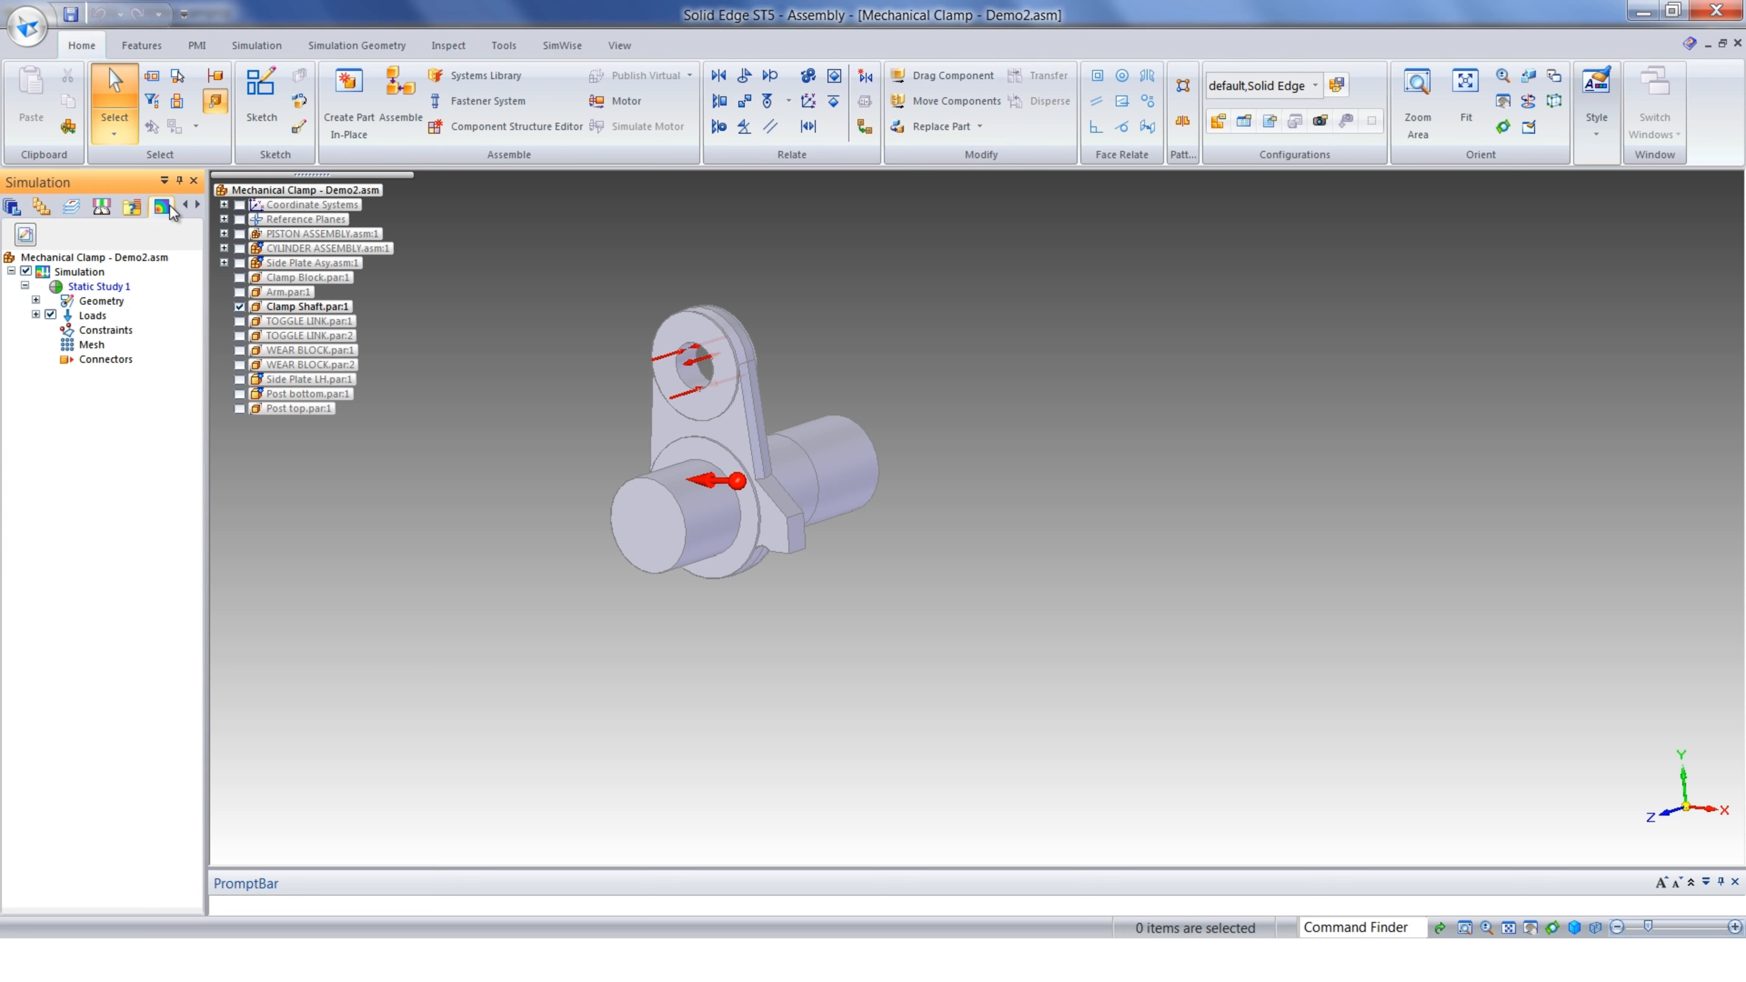
left_click(36, 315)
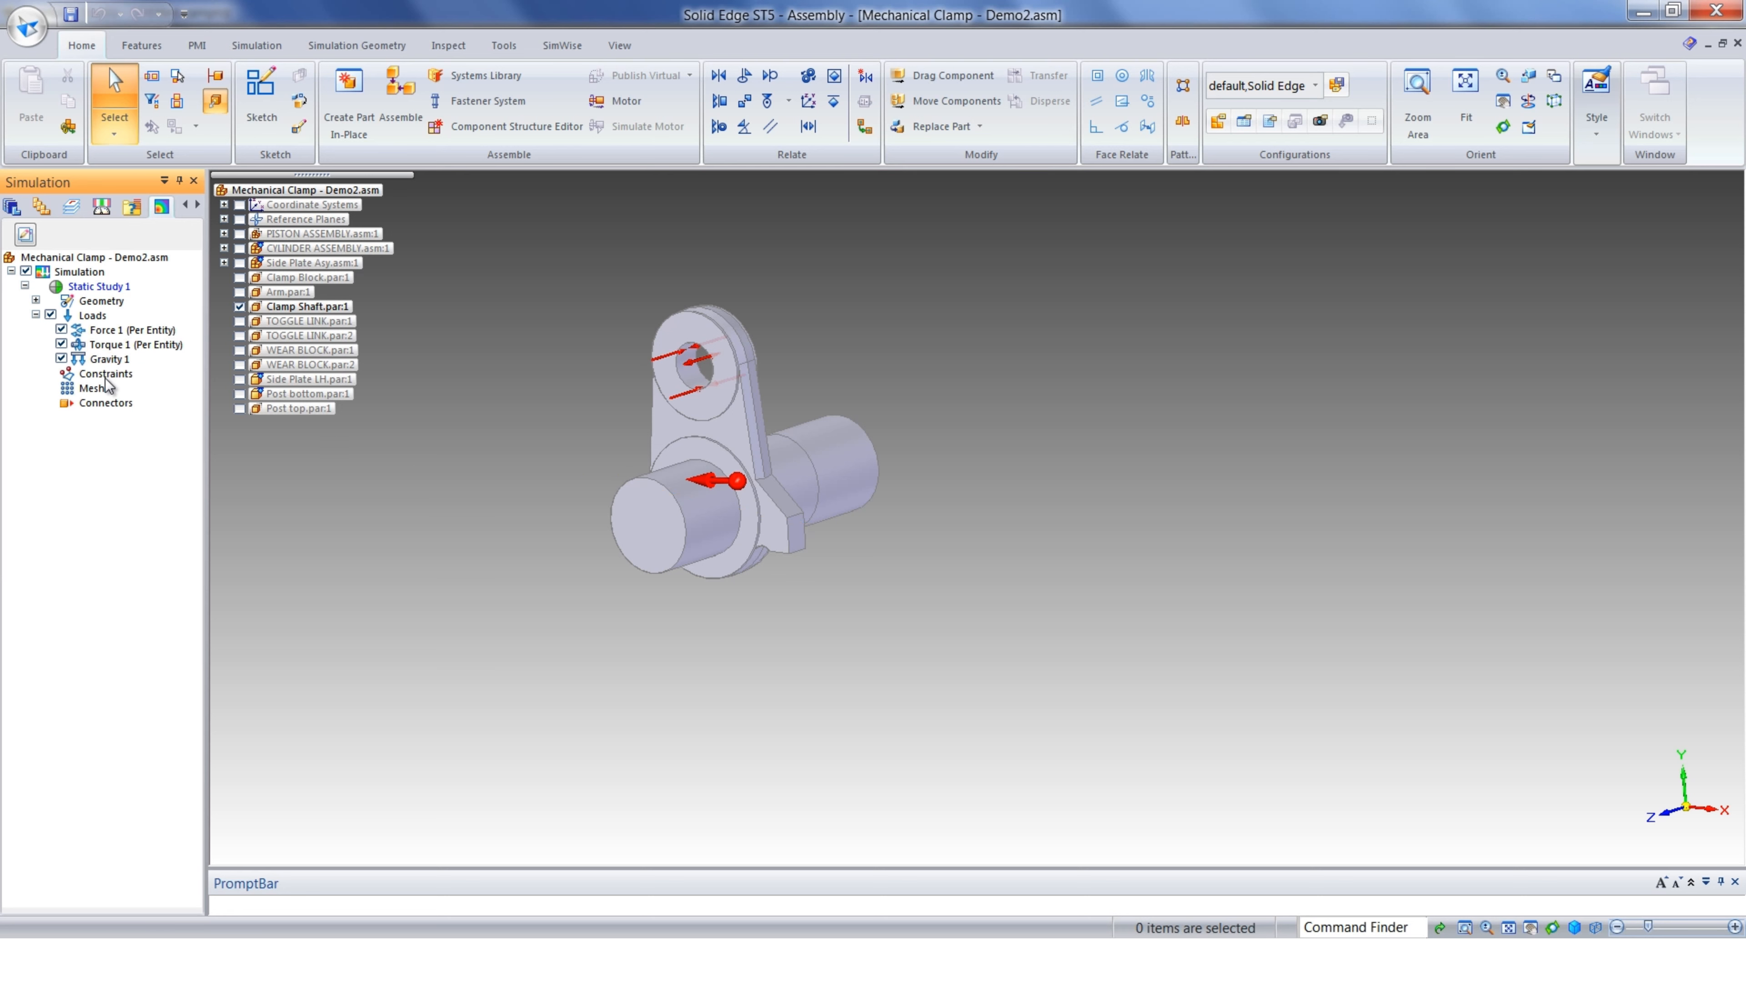
Create a Pinned constraint on the clamp shaft's two cylindrical faces on either side of the arm
right_click(105, 373)
mouse_move(196, 444)
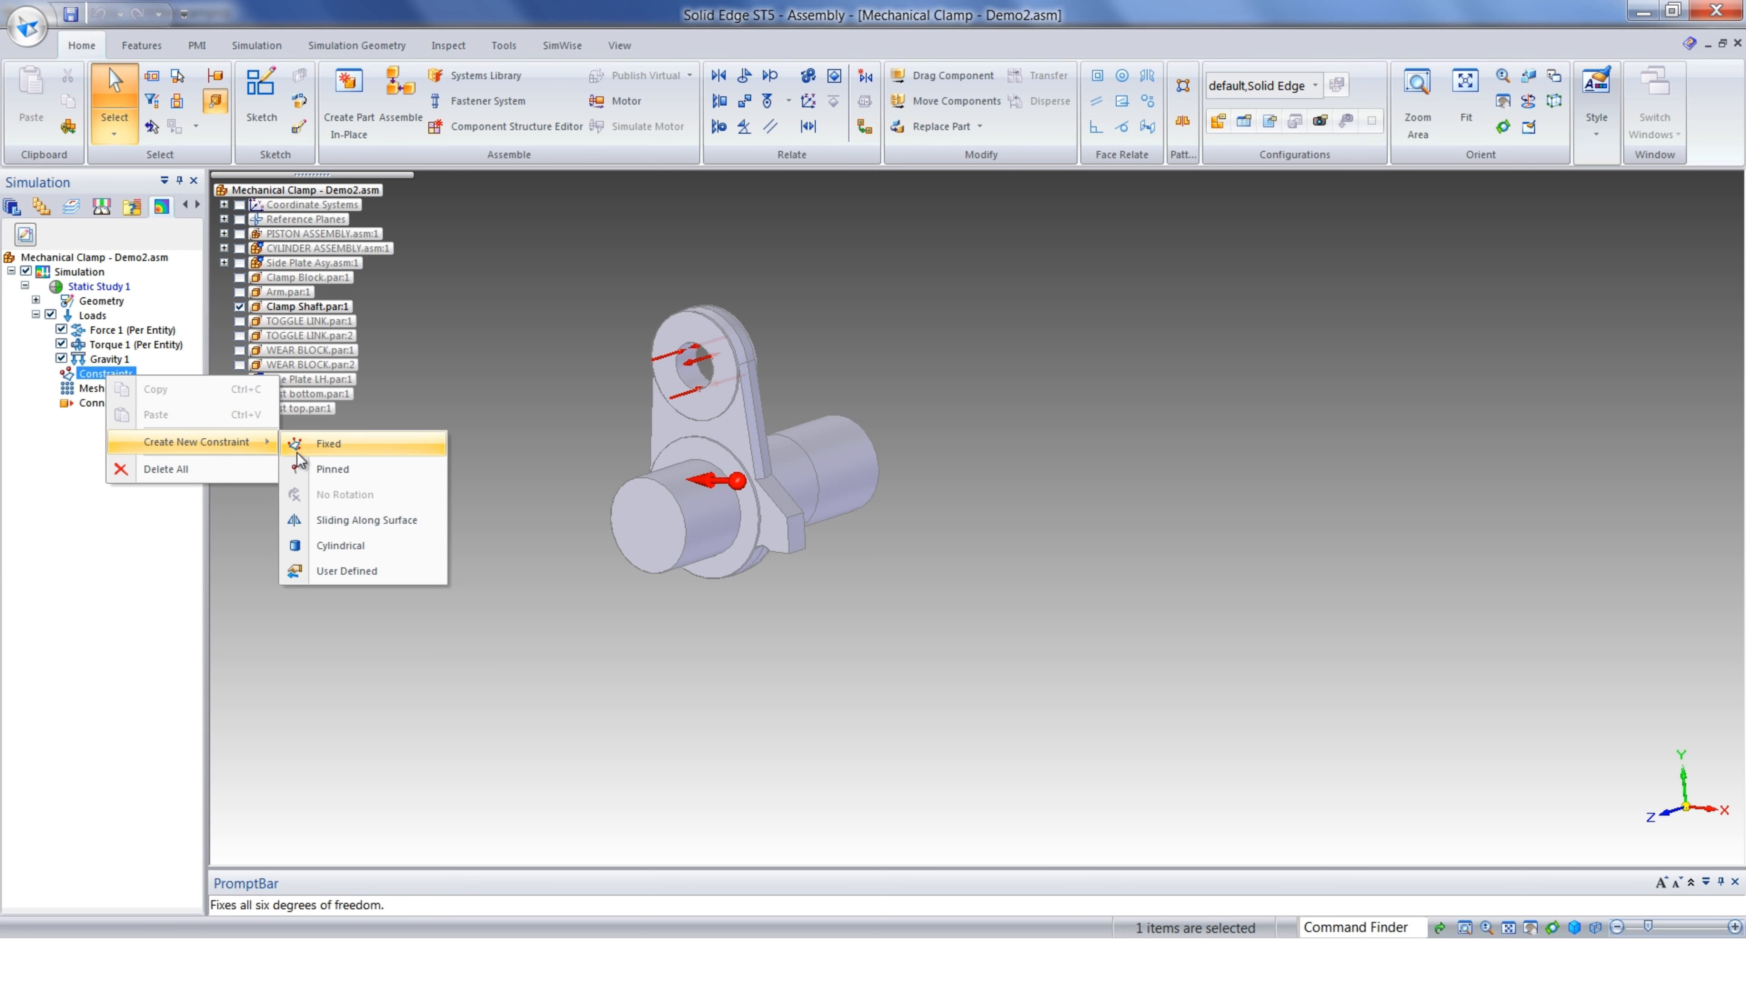
left_click(337, 472)
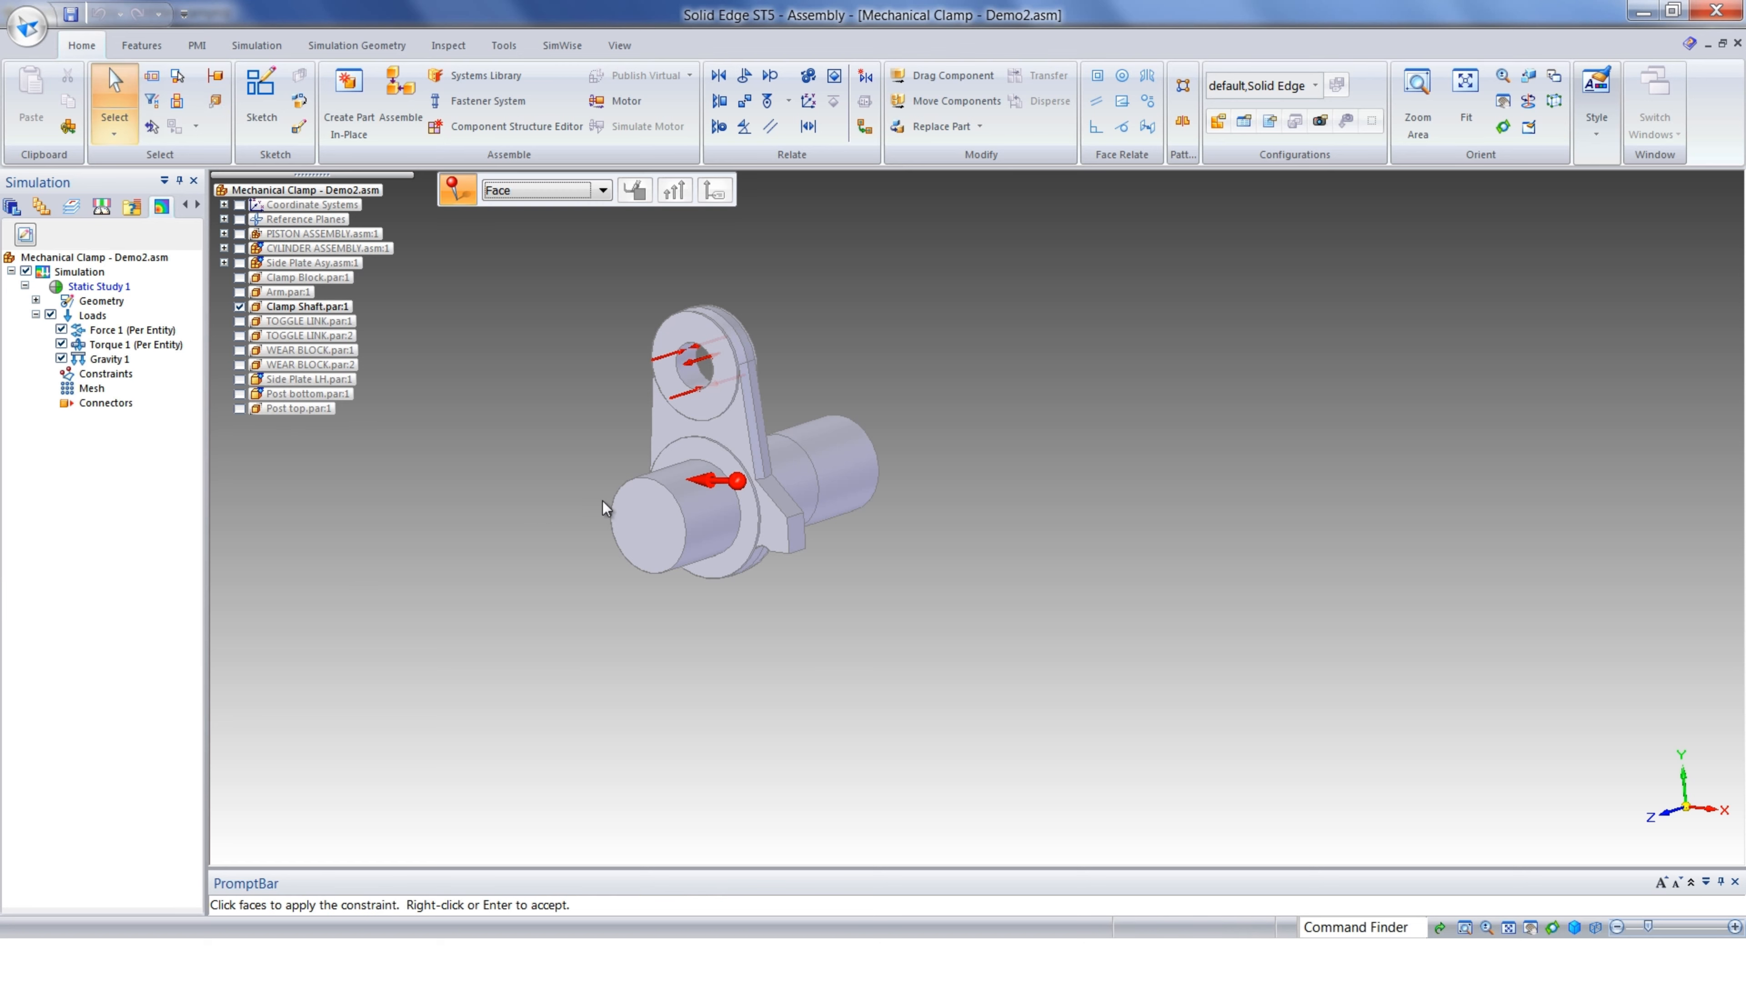
left_click(705, 511)
left_click(803, 486)
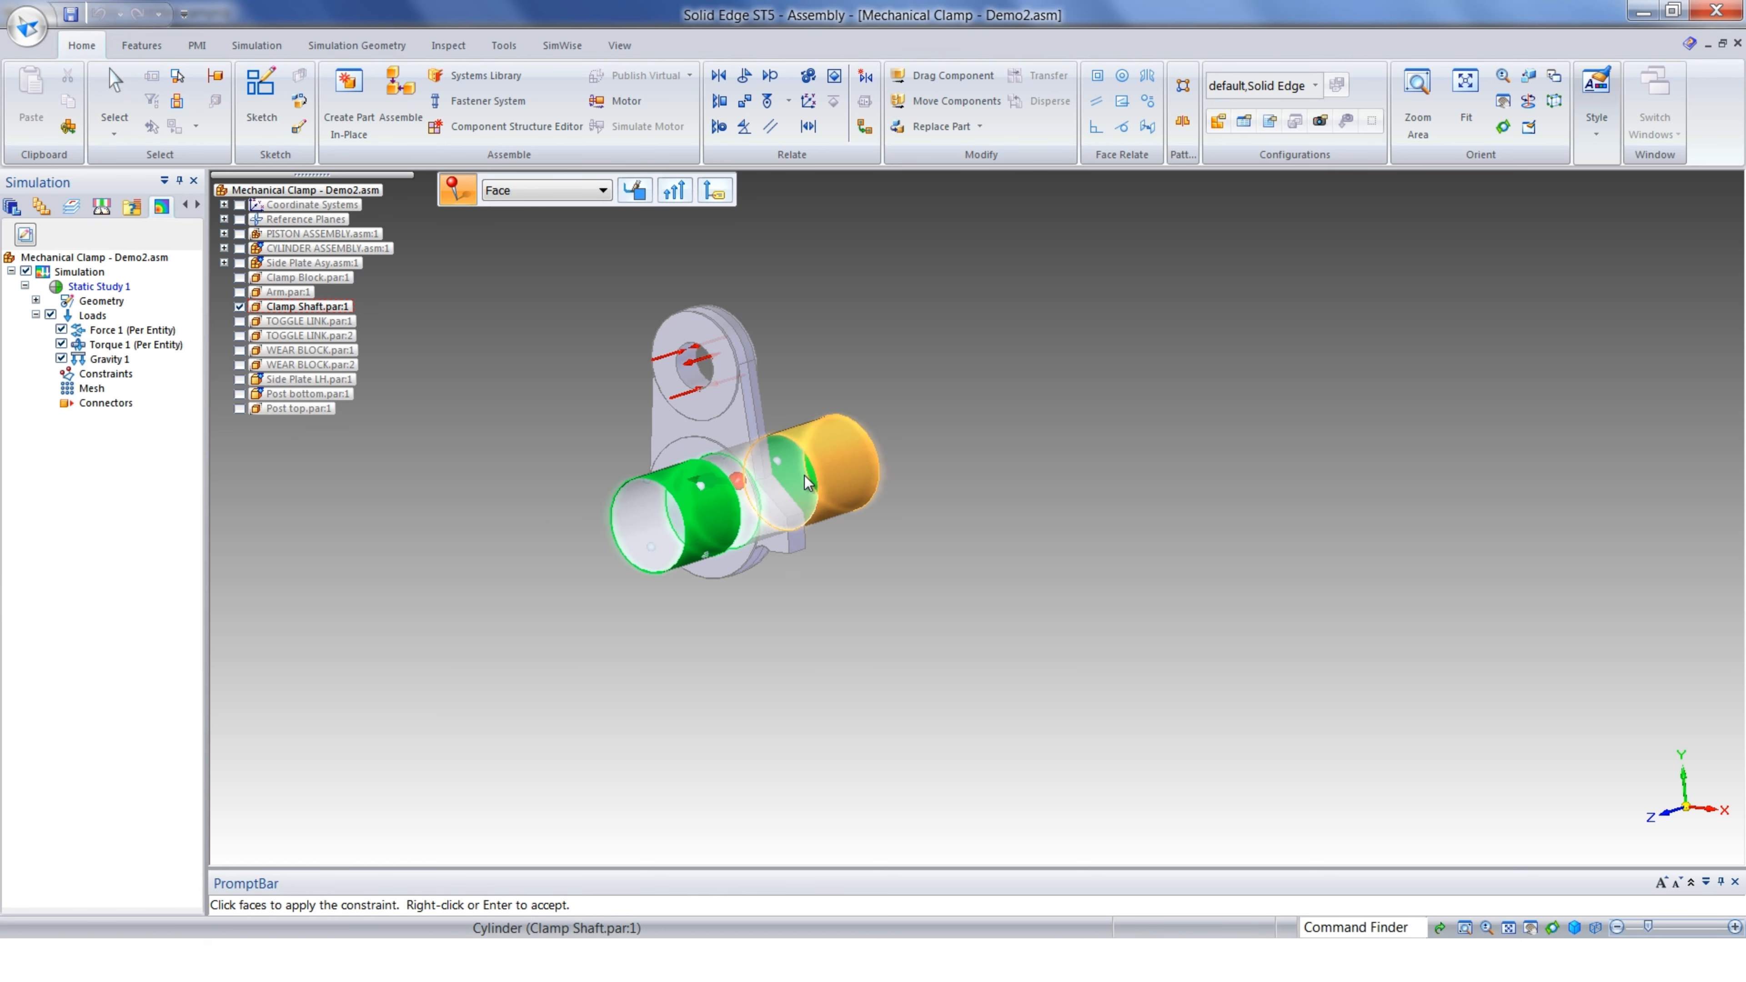
right_click(808, 483)
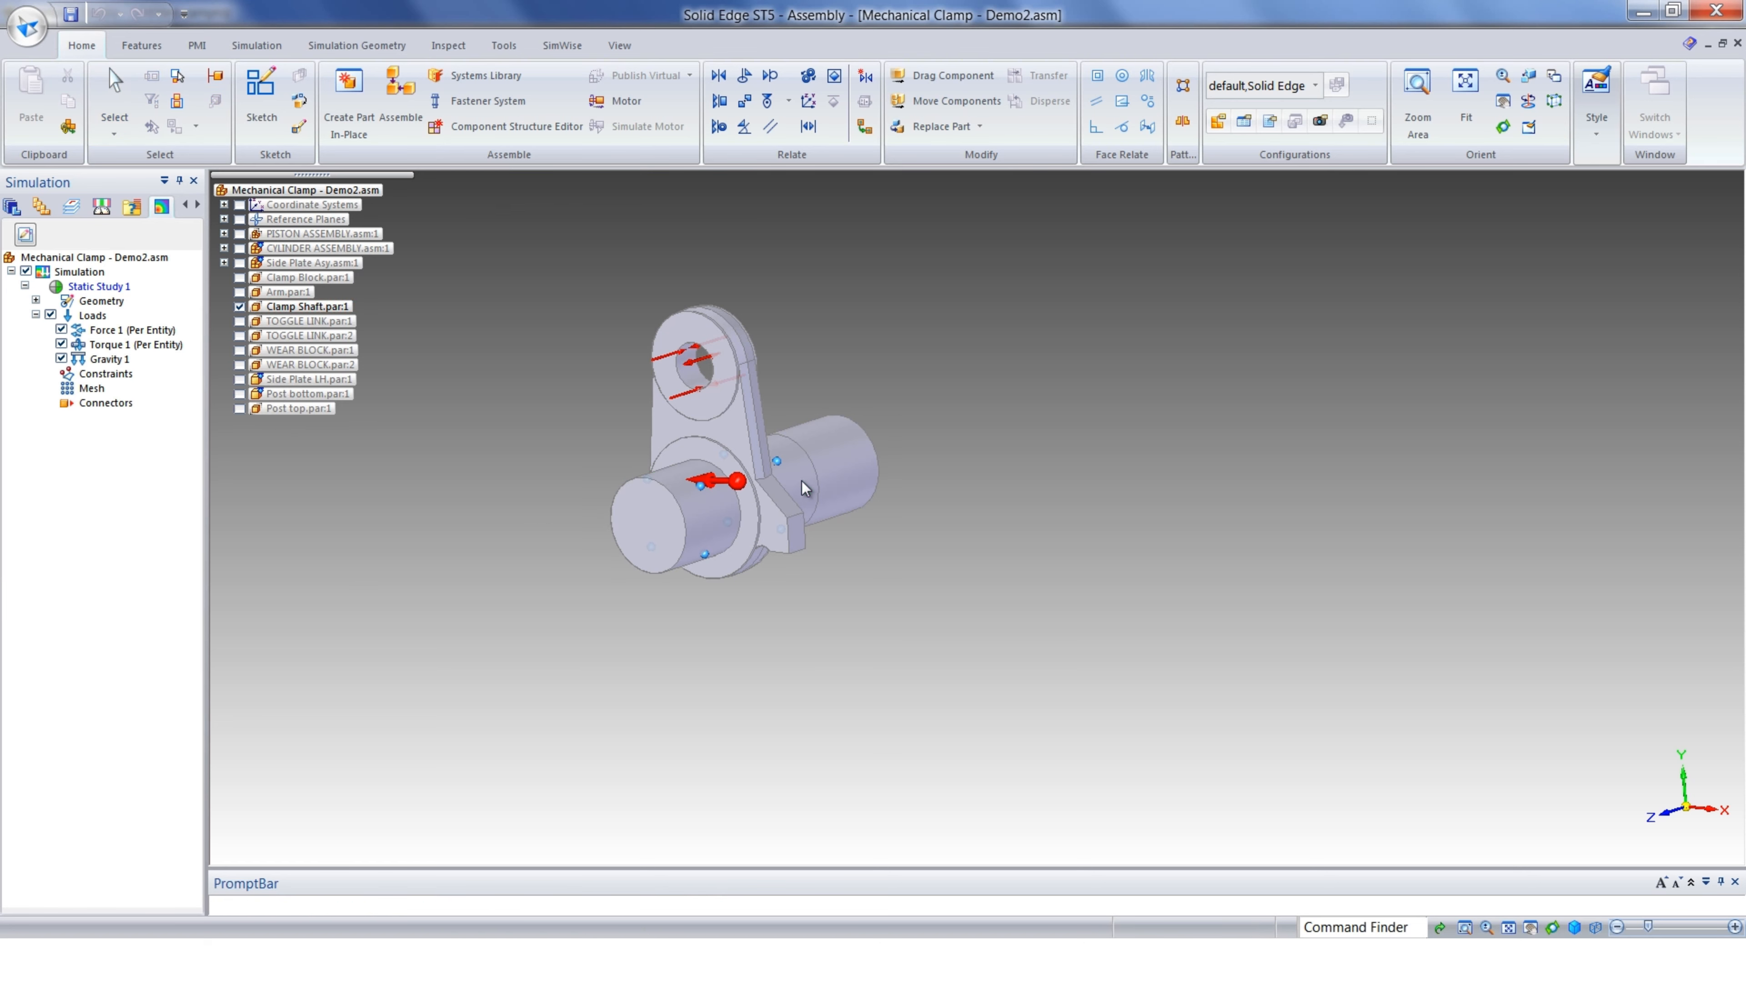
Solve Static Study 1 and animate the clamp shaft's Von Mises stress results
right_click(91, 288)
left_click(138, 300)
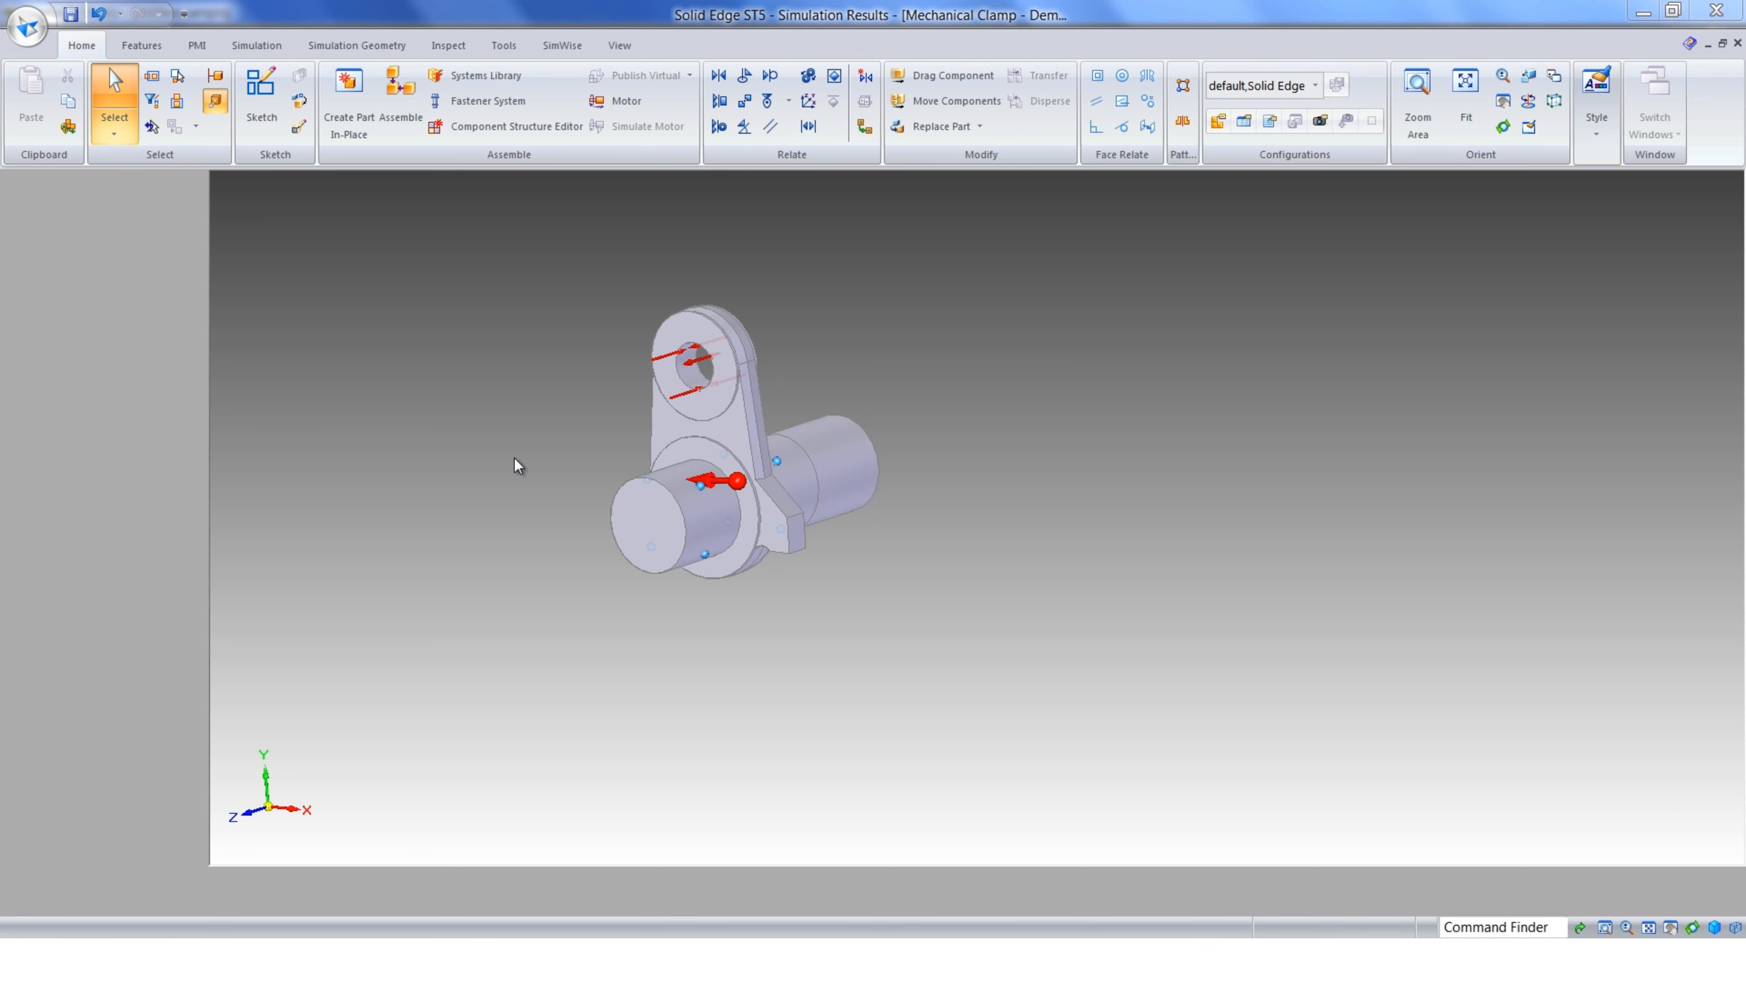
left_click(515, 91)
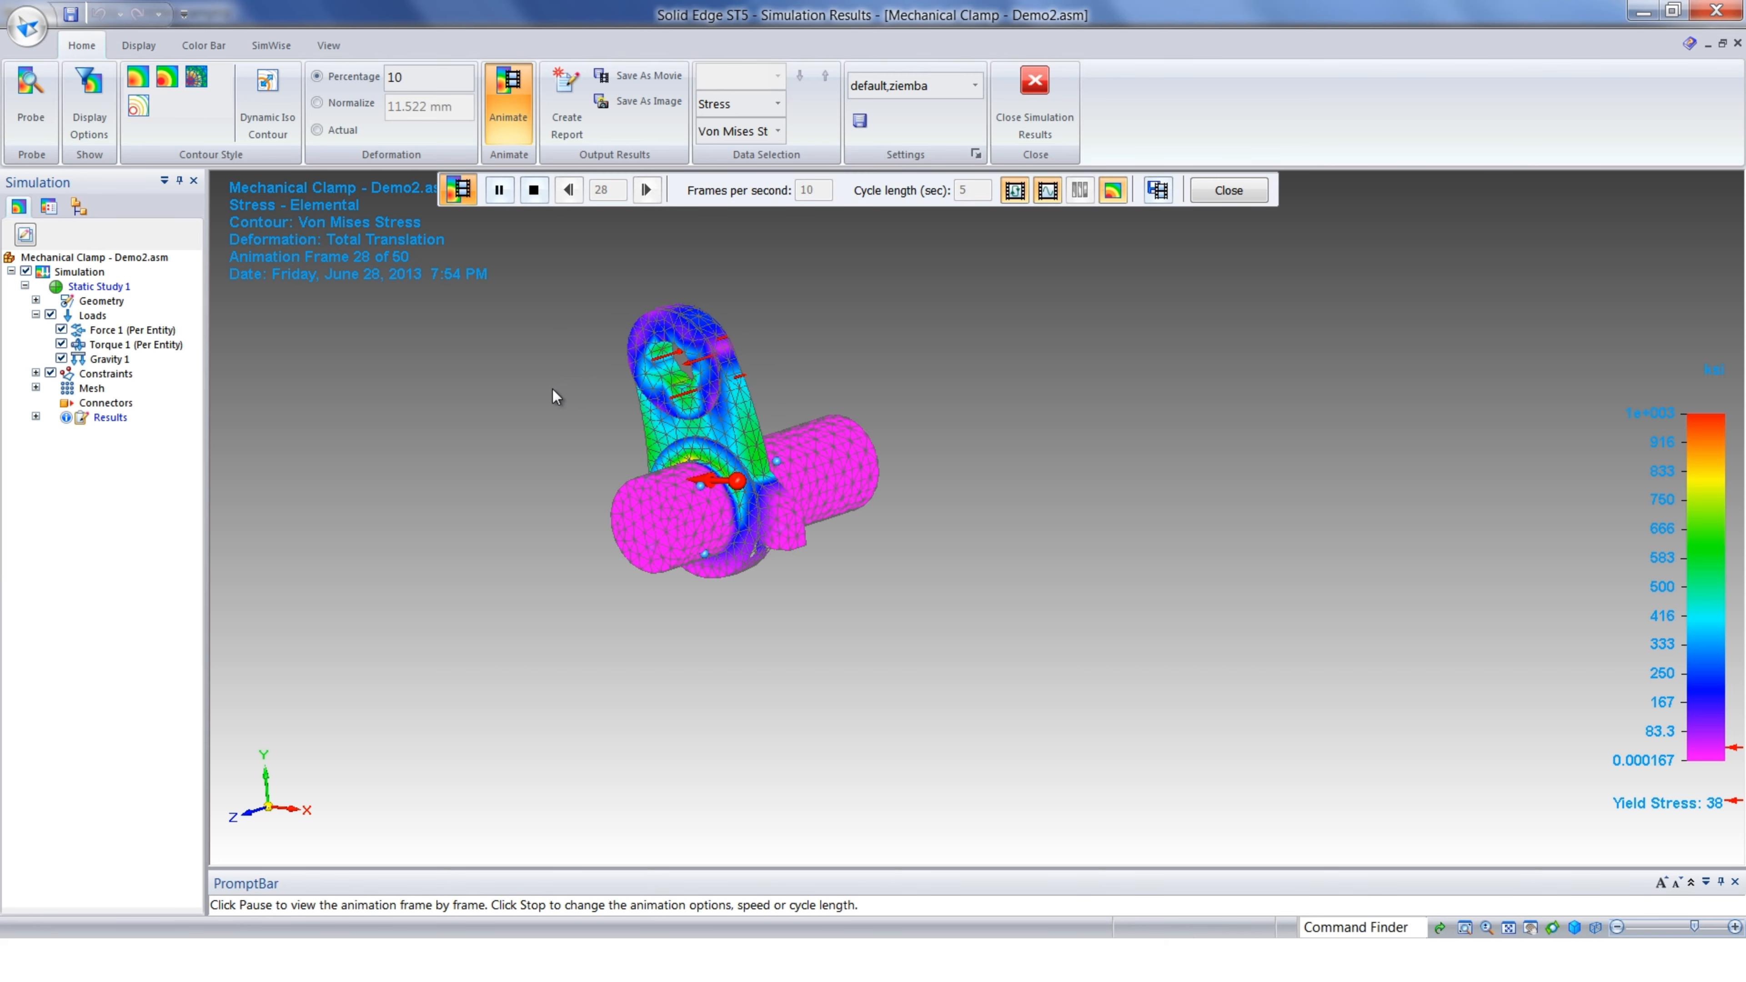
mouse_move(555, 391)
middle_mouse_down()
mouse_move(456, 392)
mouse_move(548, 401)
middle_mouse_up()
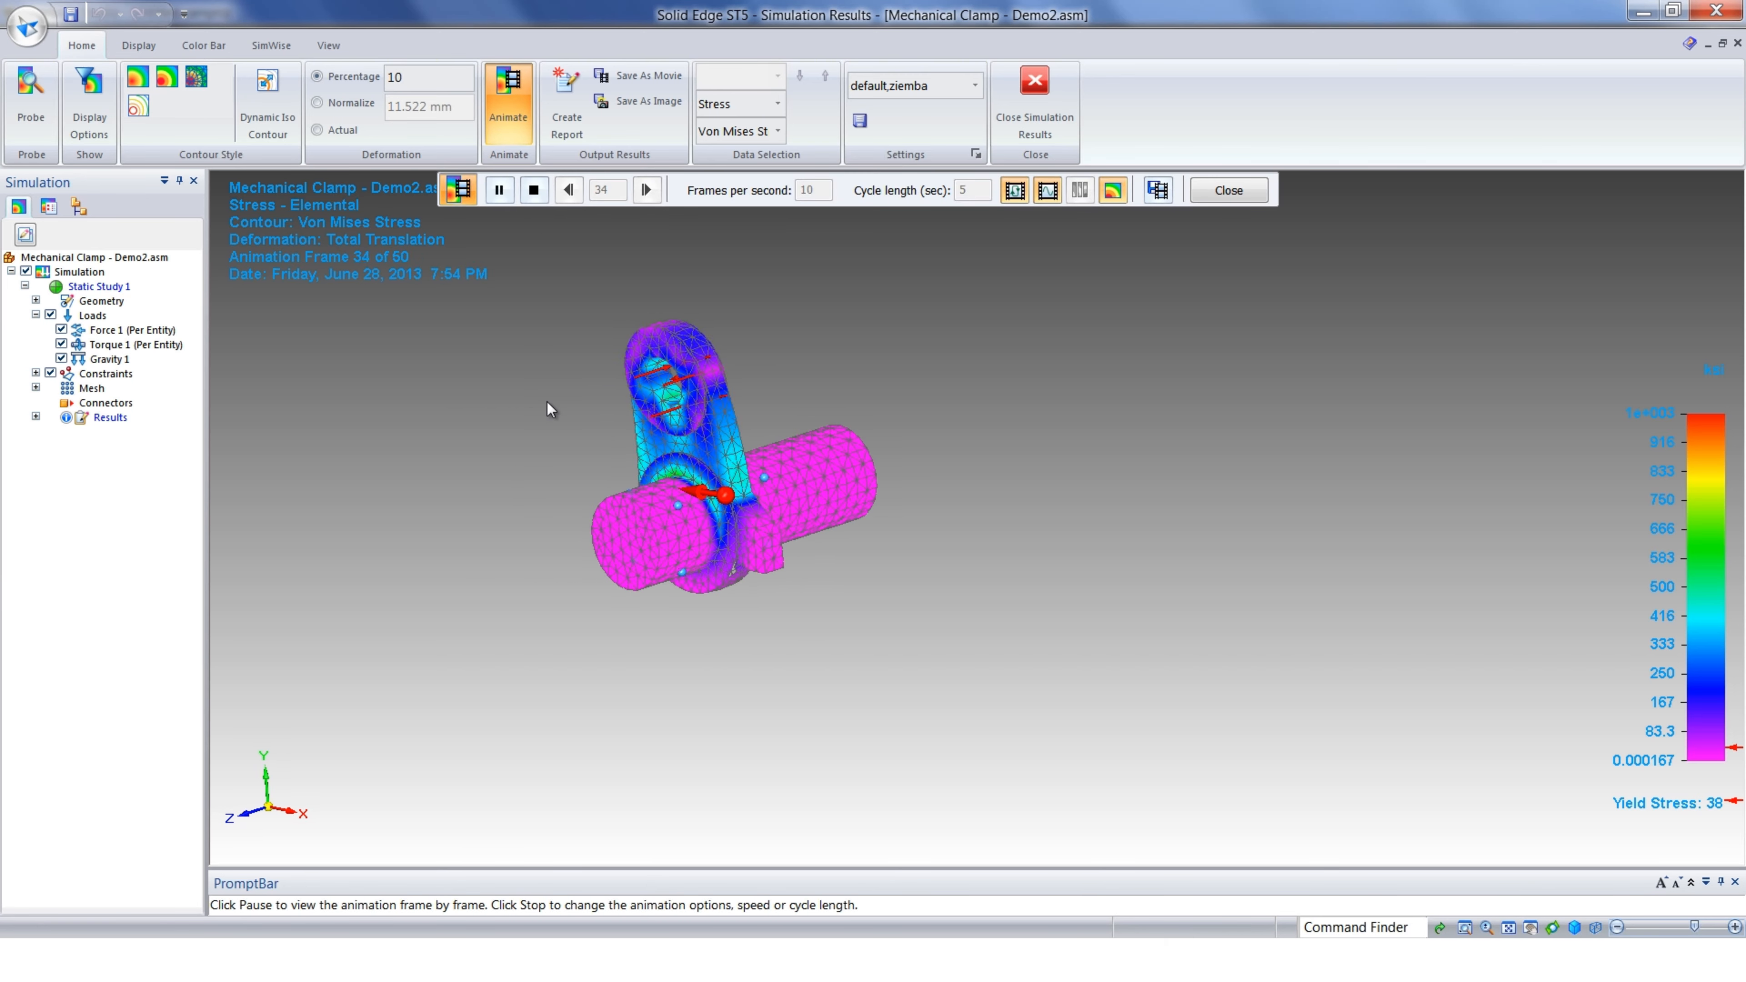